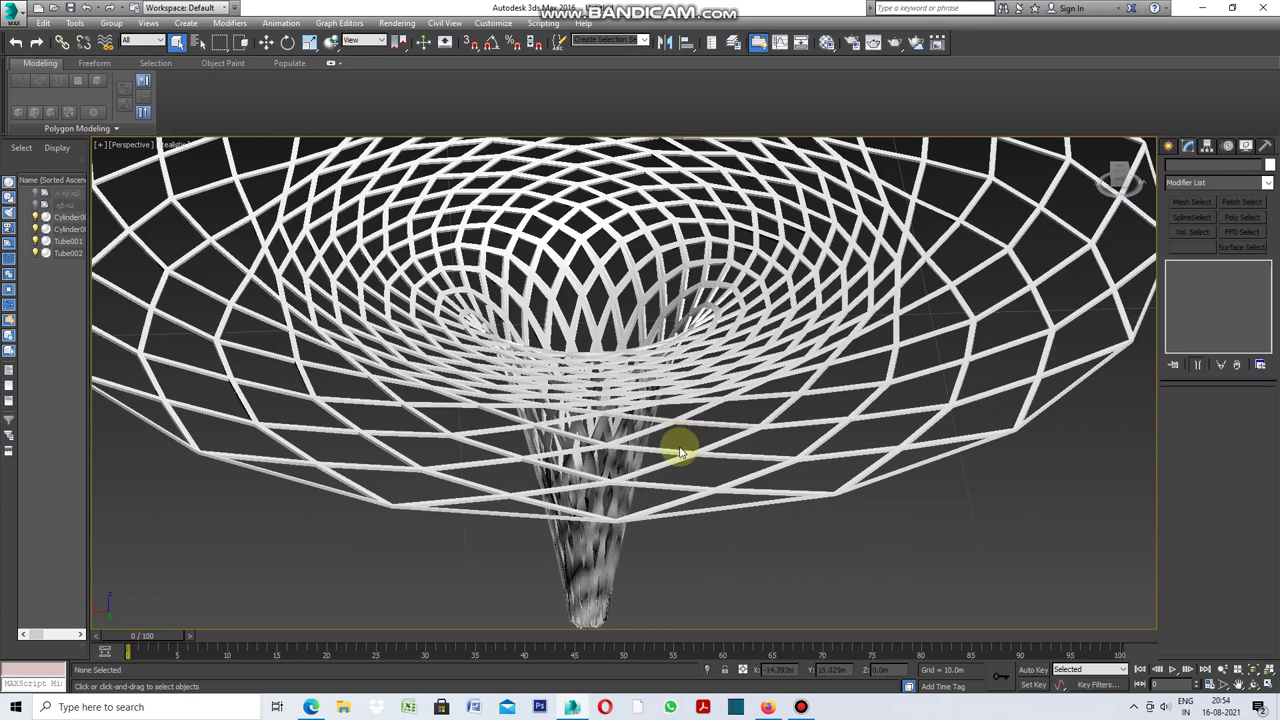
pyautogui.scroll(-4, 679, 449)
# Step: Orbit and zoom around the solid and lattice funnels to inspect them from several angles
pyautogui.scroll(3, 706, 386)
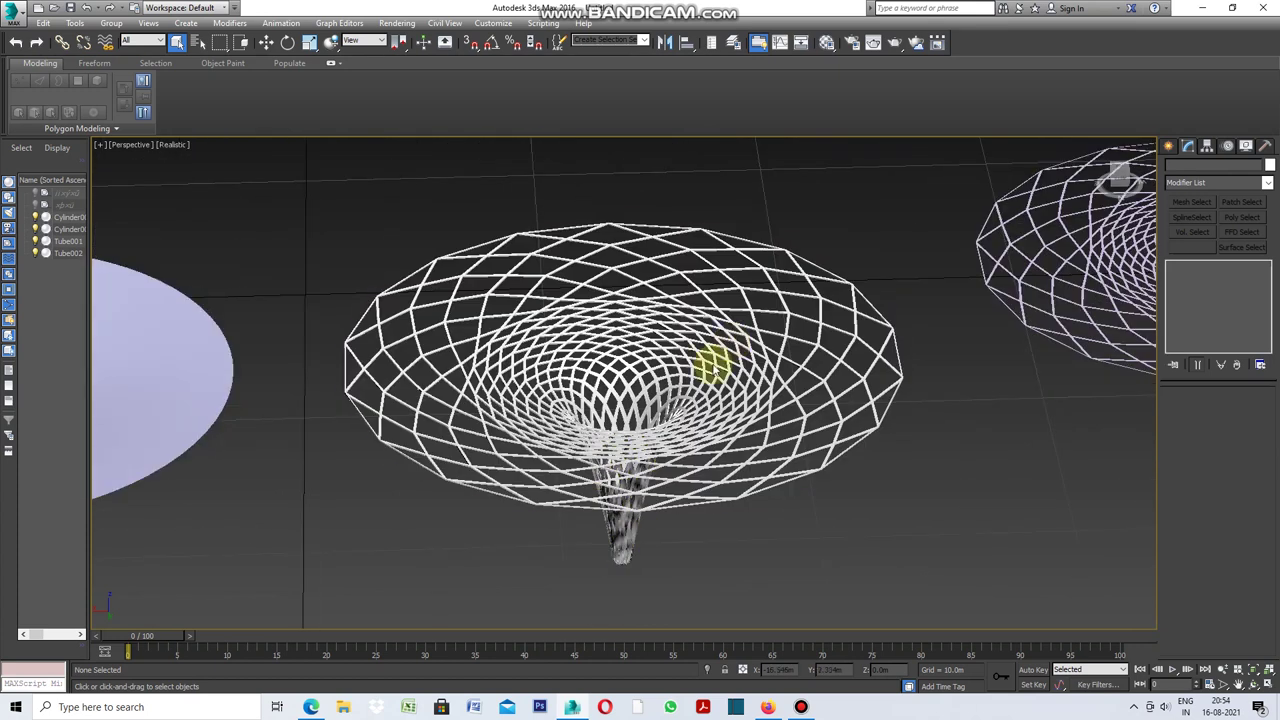
pyautogui.scroll(3, 748, 334)
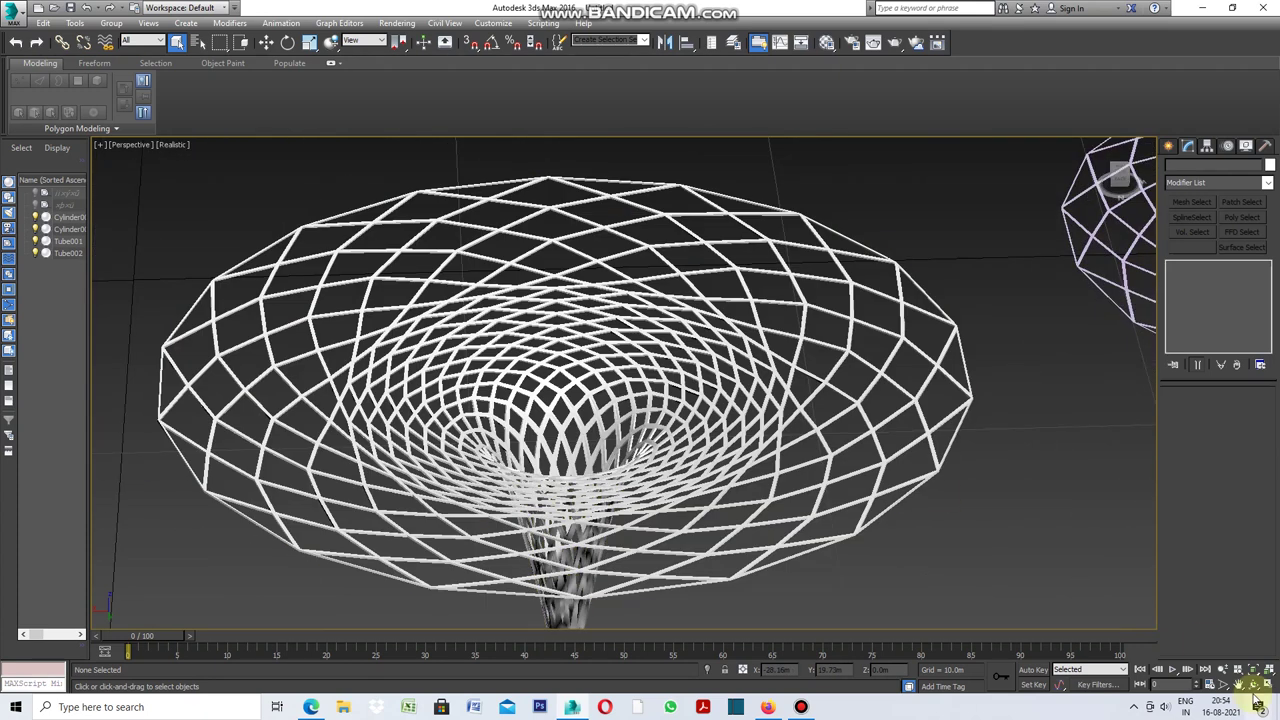
pyautogui.click(1254, 684)
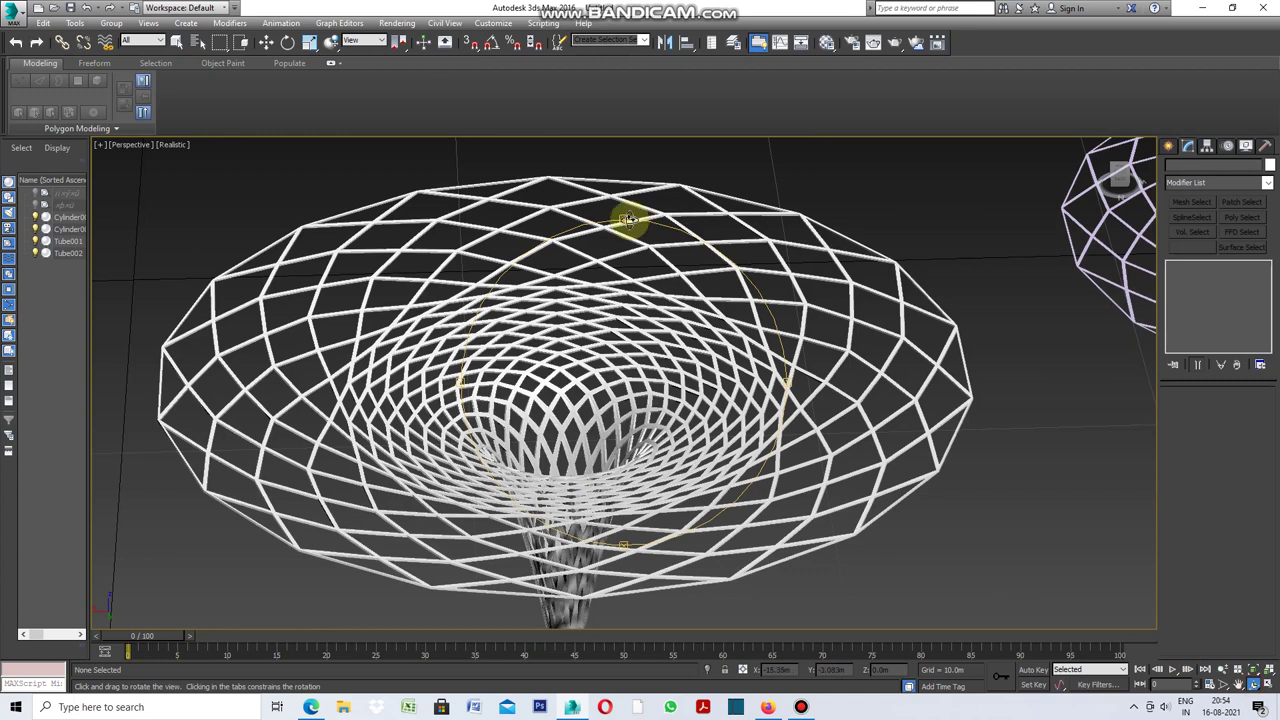
pyautogui.moveTo(624, 214); pyautogui.dragTo(624, 247)
pyautogui.hotkey('shift', 'z')
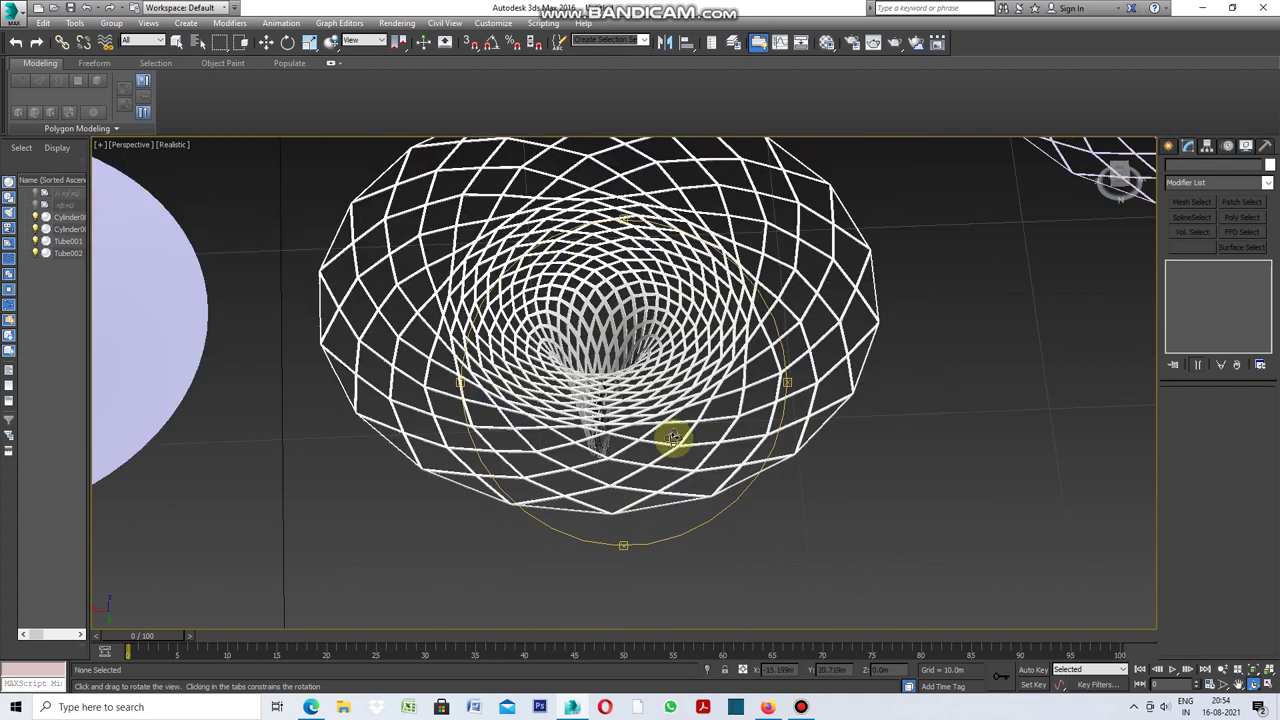
pyautogui.moveTo(786, 389)
pyautogui.mouseDown()
pyautogui.moveTo(697, 371)
pyautogui.moveTo(786, 377)
pyautogui.mouseUp()
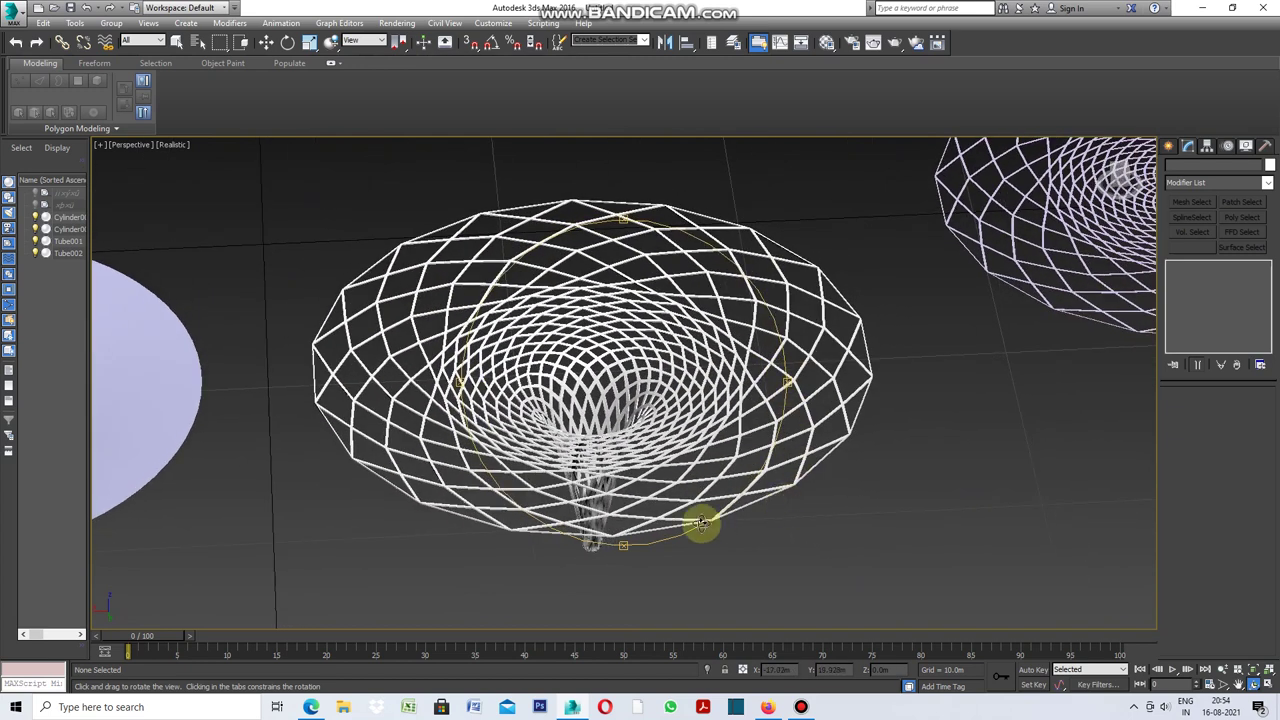
pyautogui.moveTo(623, 547)
pyautogui.mouseDown()
pyautogui.moveTo(609, 533)
pyautogui.moveTo(631, 411)
pyautogui.moveTo(623, 529)
pyautogui.moveTo(627, 502)
pyautogui.mouseUp()
pyautogui.moveTo(634, 305); pyautogui.dragTo(619, 291)
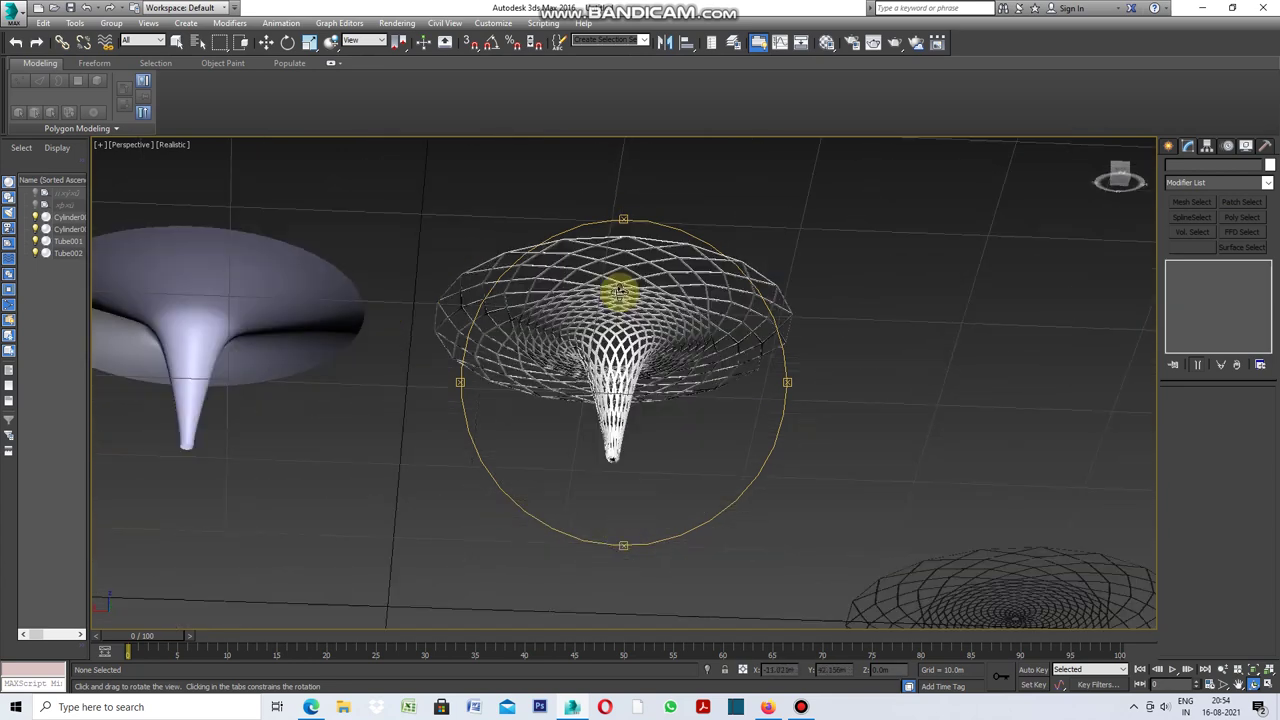
pyautogui.scroll(3, 617, 279)
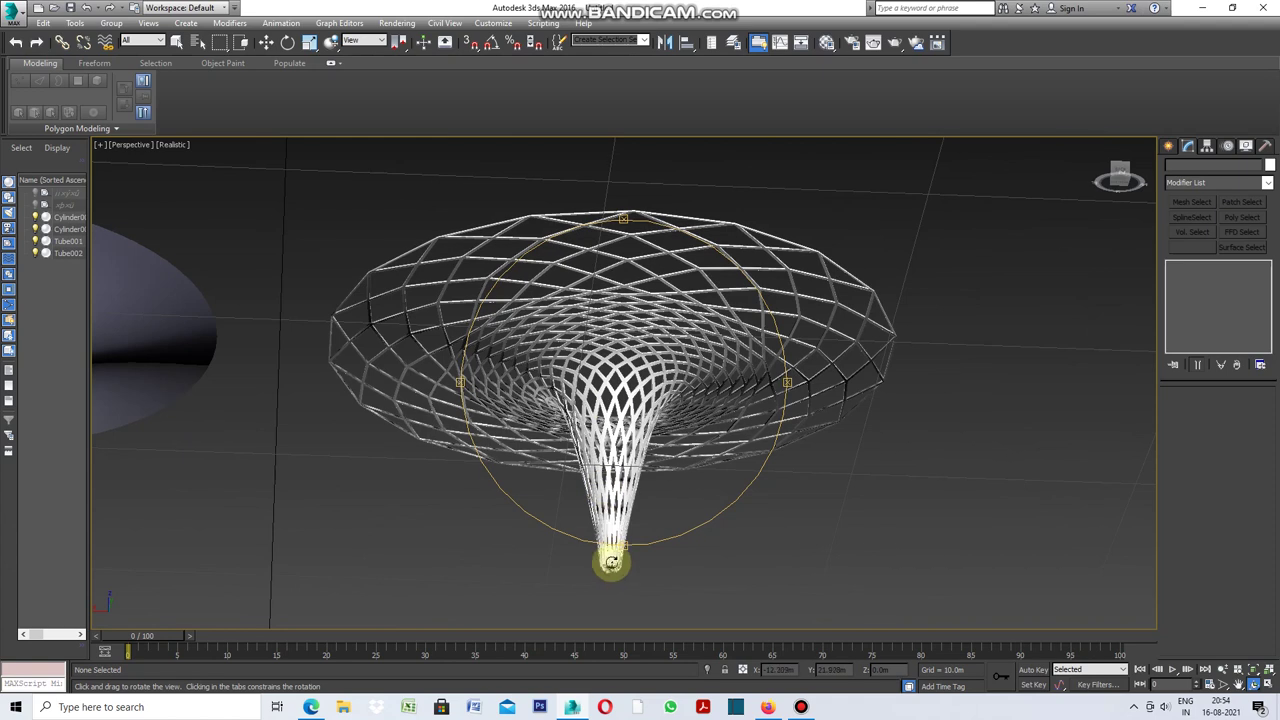
pyautogui.moveTo(617, 553); pyautogui.dragTo(627, 566)
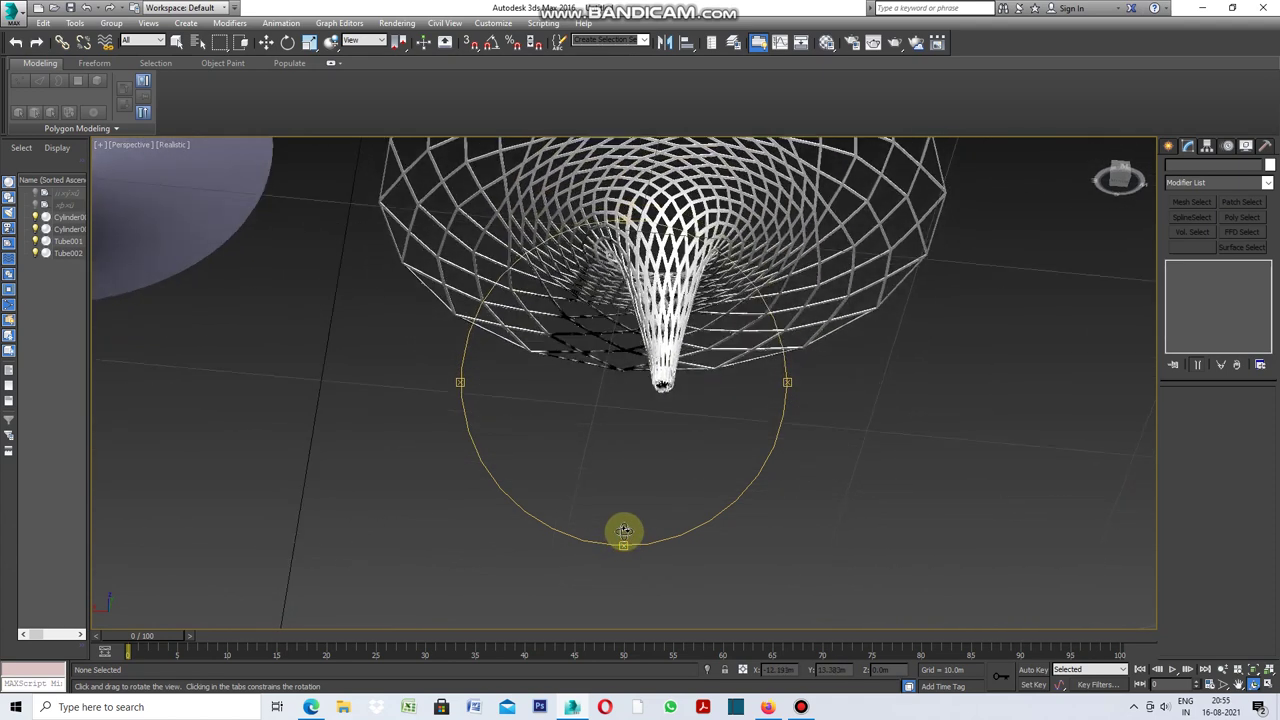
pyautogui.hotkey('shift', 'z')
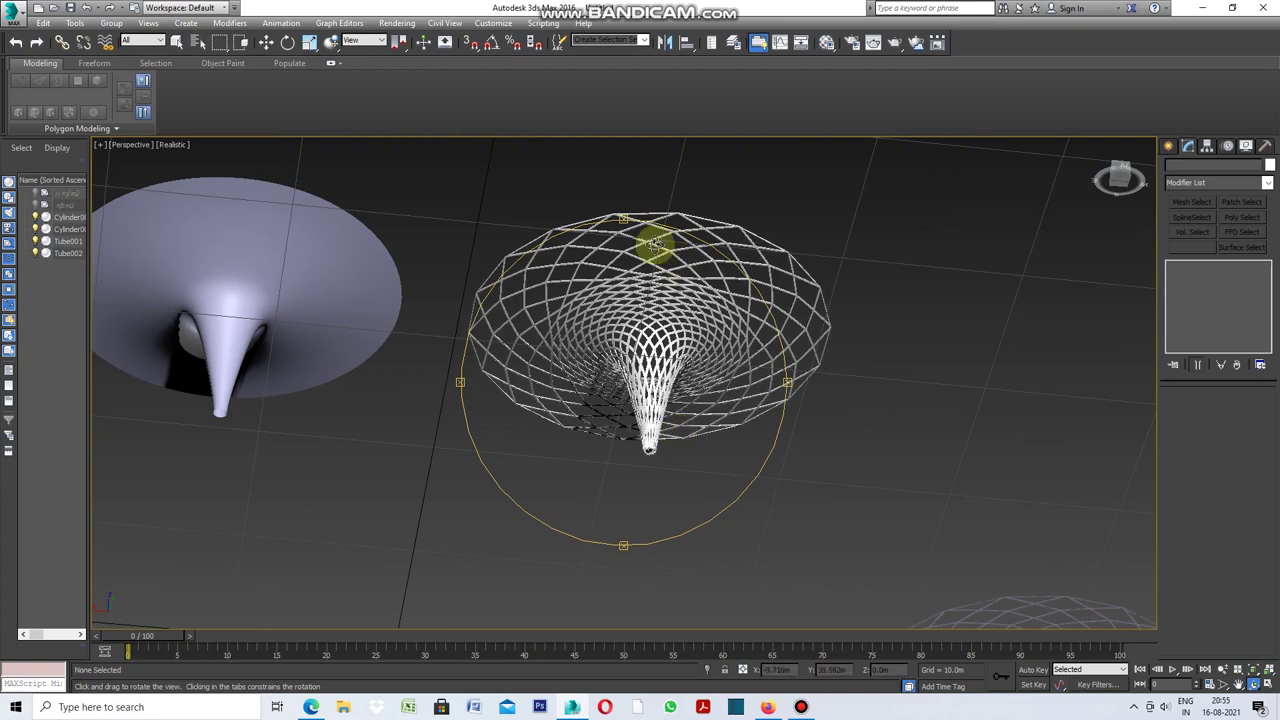
pyautogui.scroll(2, 661, 306)
pyautogui.scroll(2, 675, 300)
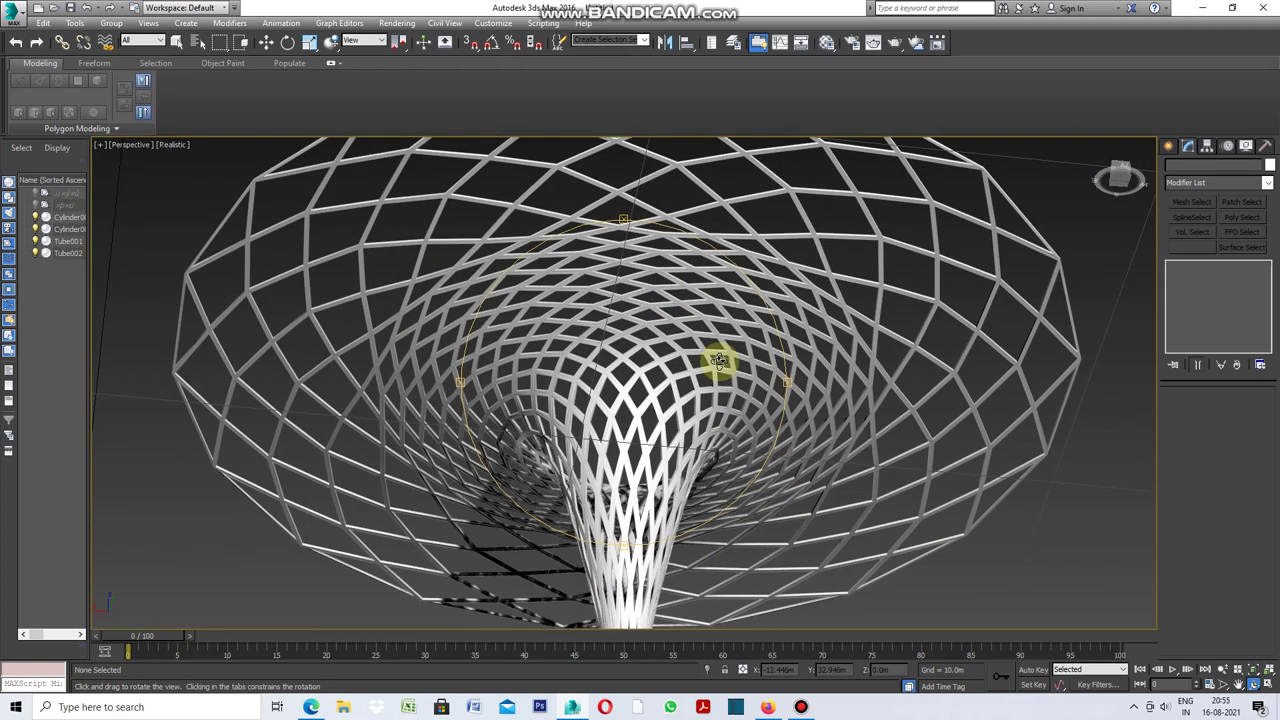
pyautogui.scroll(-3, 718, 360)
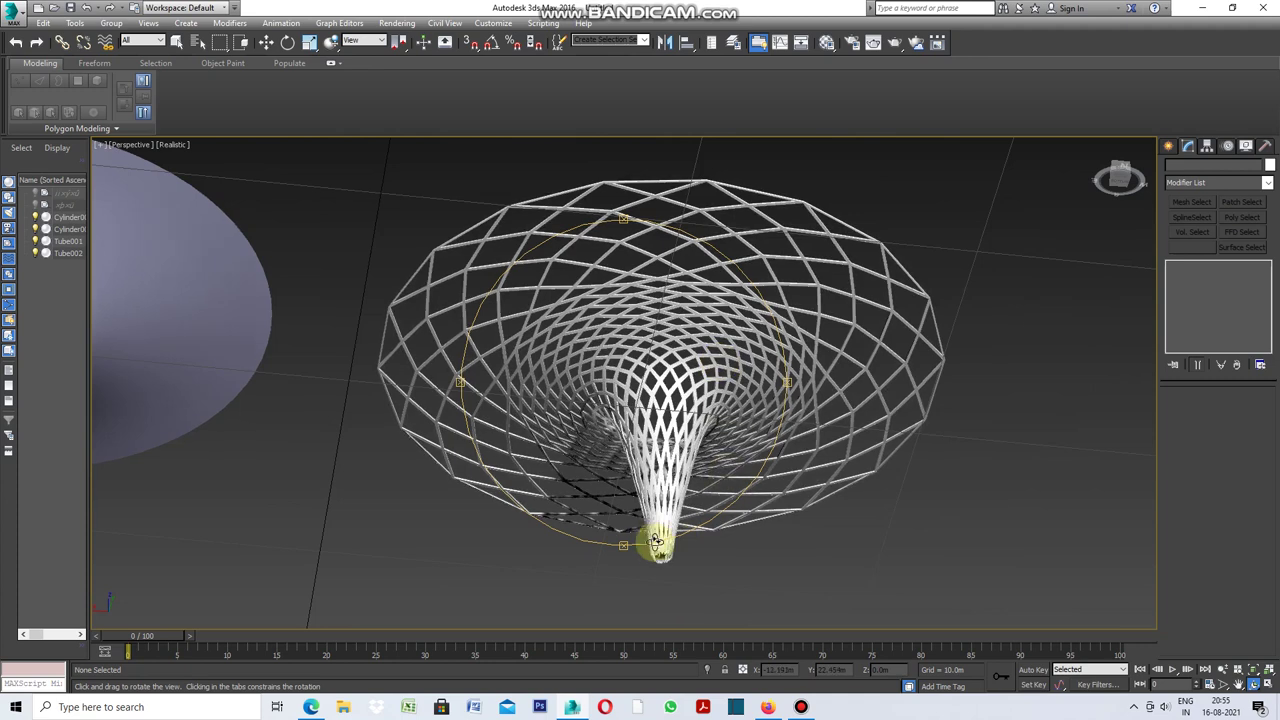
pyautogui.moveTo(623, 541)
pyautogui.mouseDown()
pyautogui.moveTo(622, 525)
pyautogui.moveTo(624, 545)
pyautogui.mouseUp()
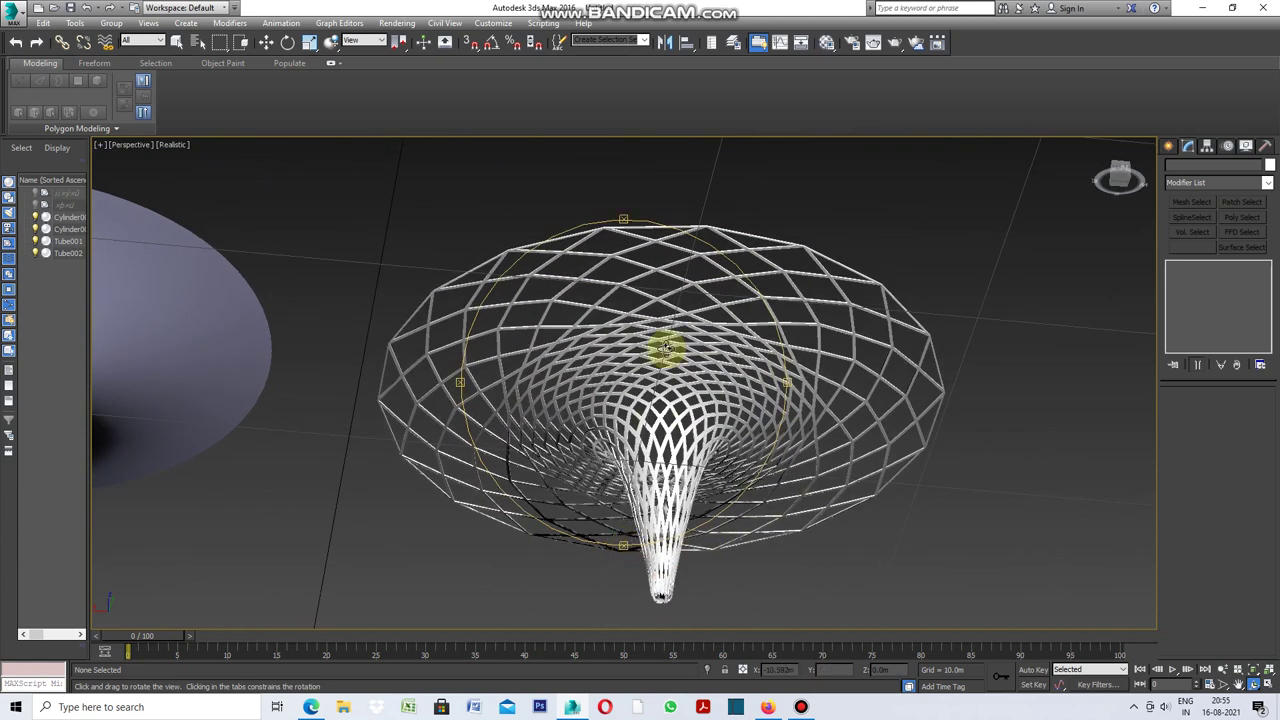
# Step: Restore the four-viewport layout and maximize the Top viewport
pyautogui.click(101, 144)
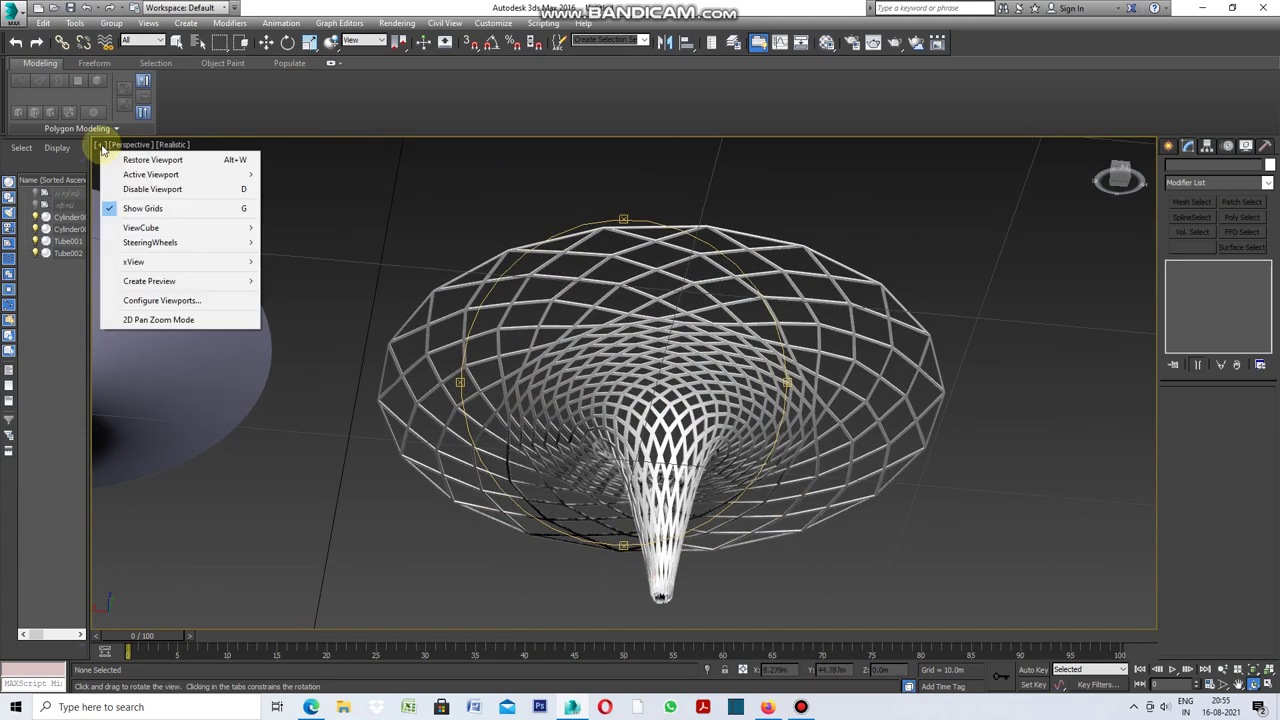
pyautogui.click(131, 160)
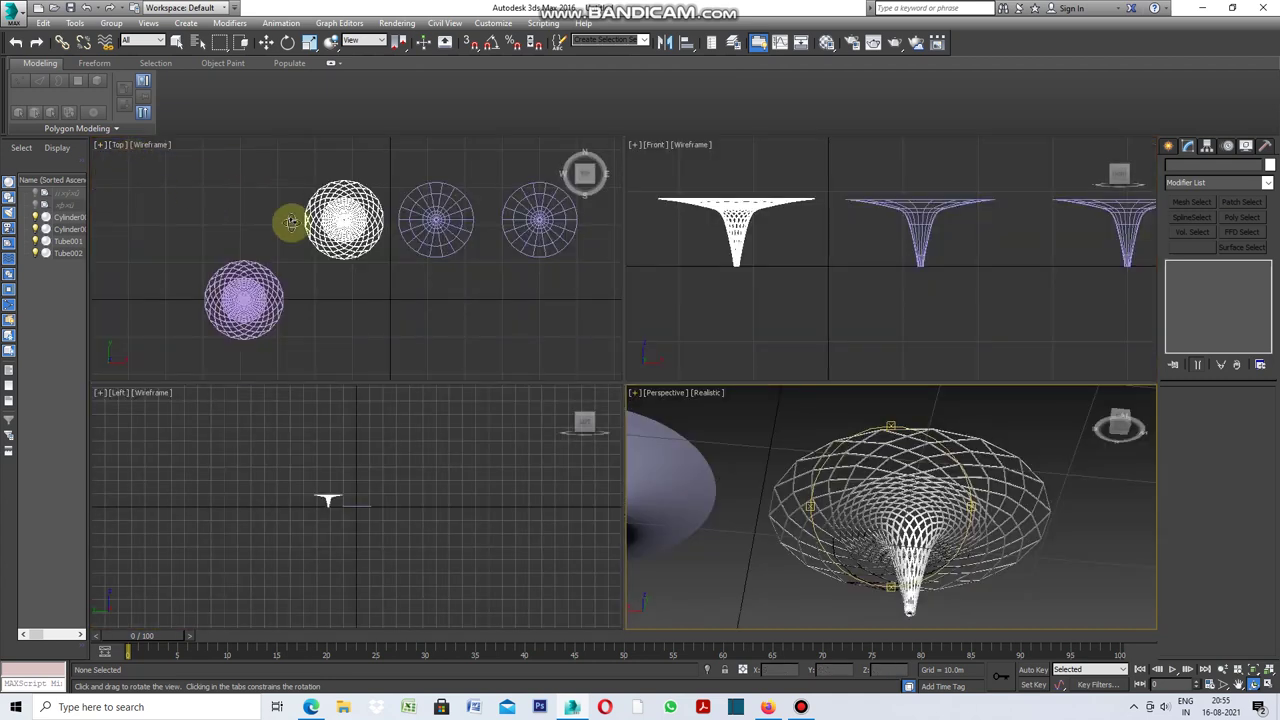
pyautogui.click(104, 150)
pyautogui.click(100, 145)
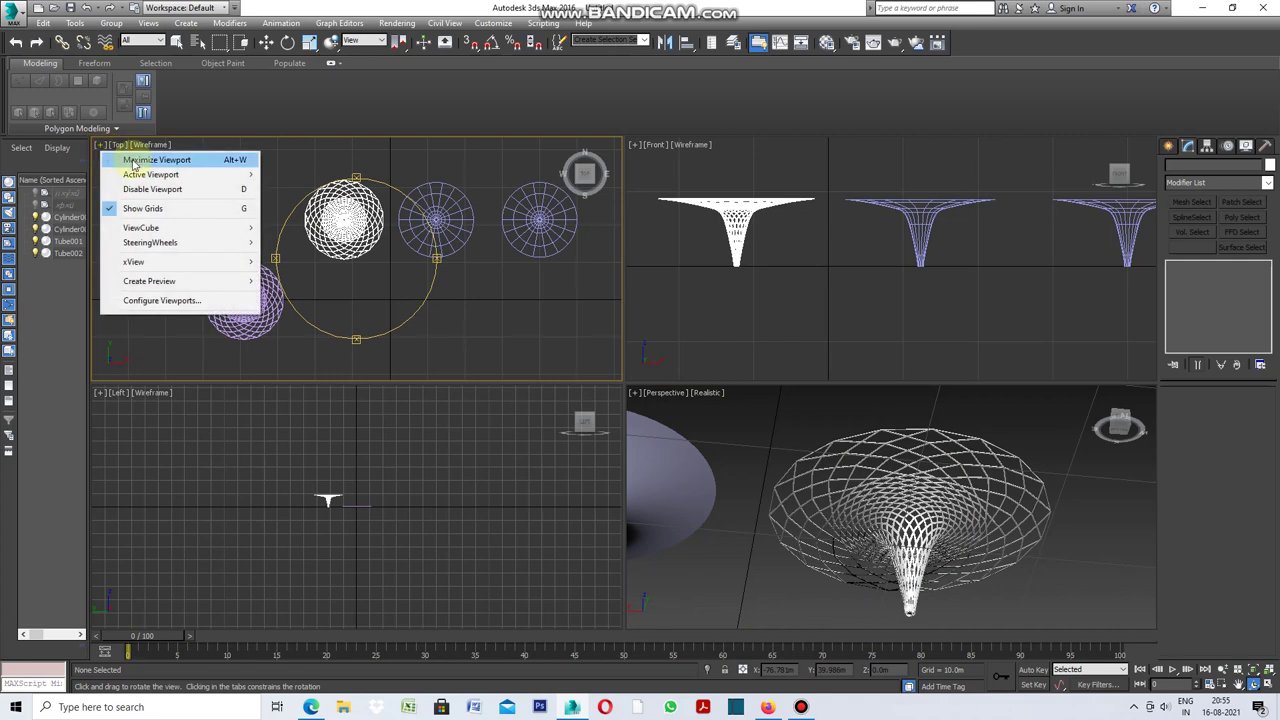
pyautogui.click(133, 163)
# Step: Select Tube002 with the Move tool and activate the Tube primitive tool
pyautogui.press('w')
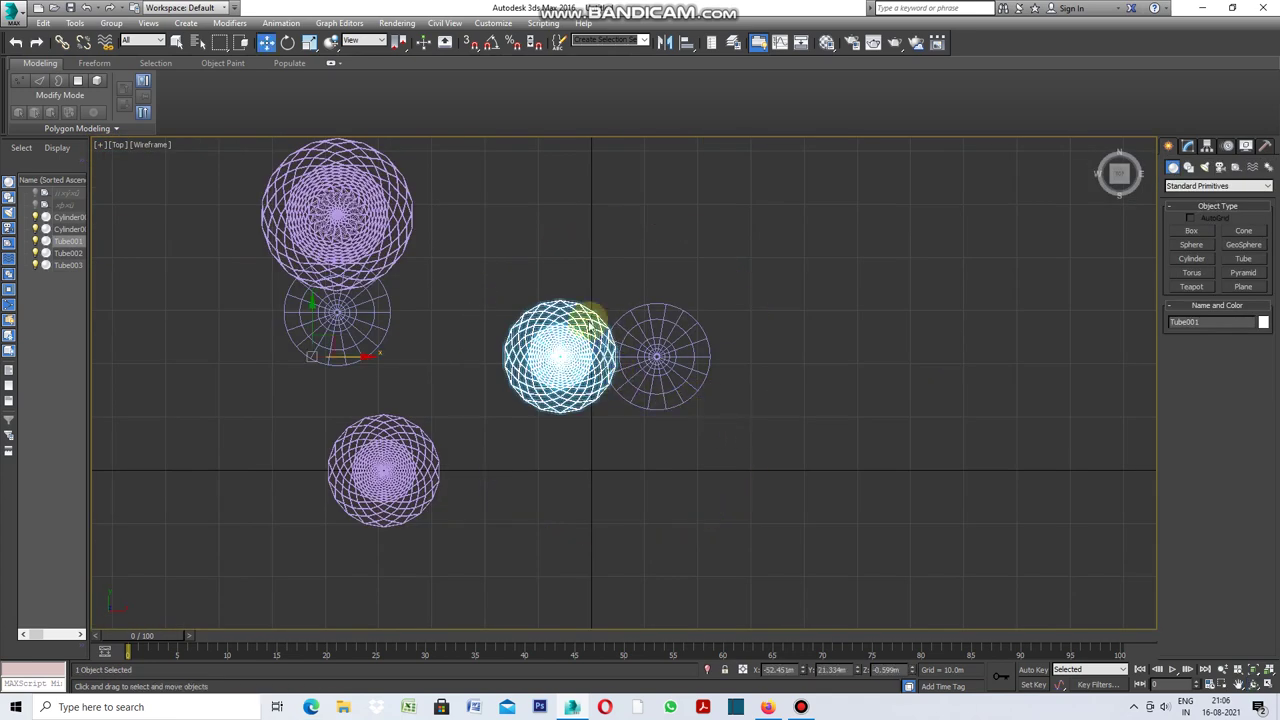
pyautogui.scroll(2, 600, 402)
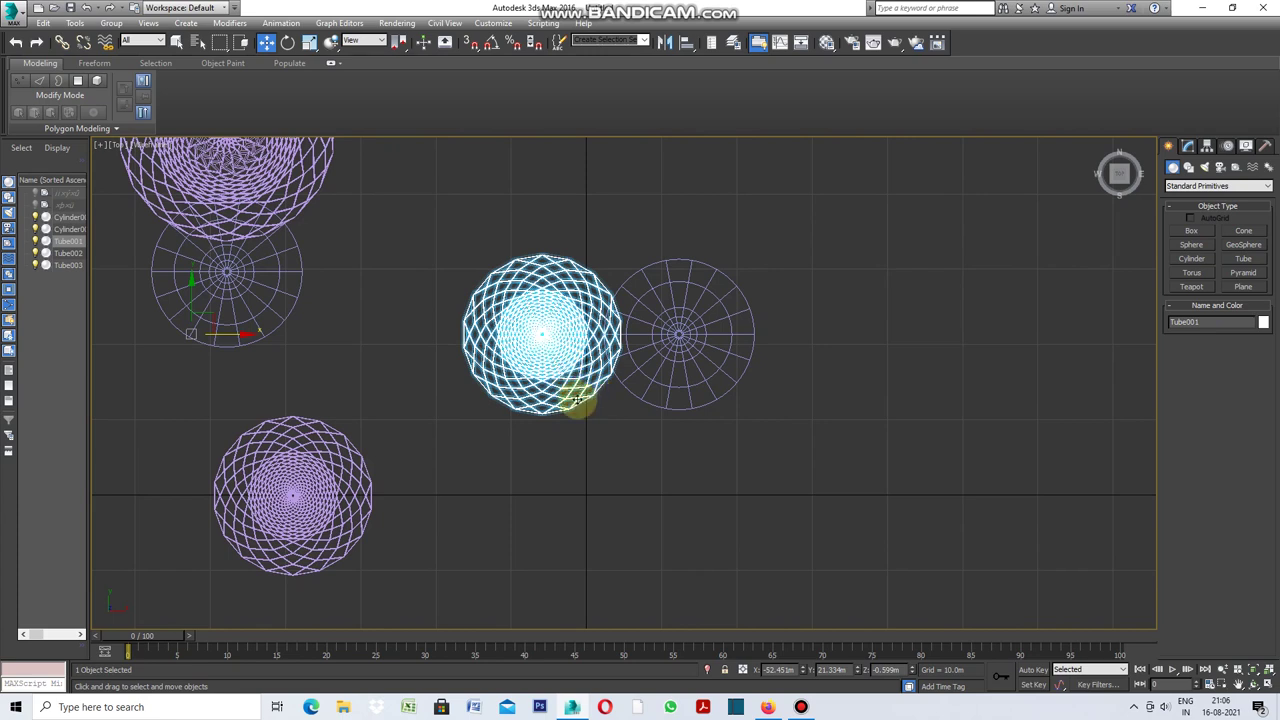
pyautogui.click(362, 474)
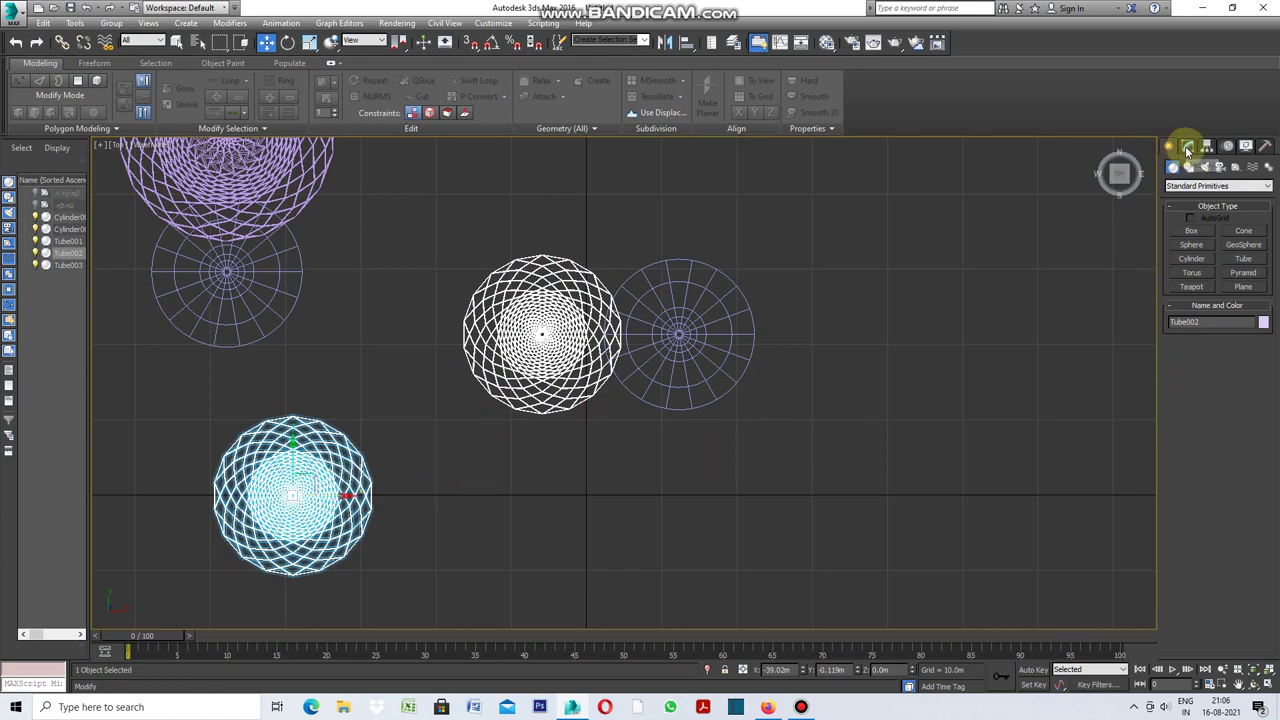
pyautogui.click(1243, 260)
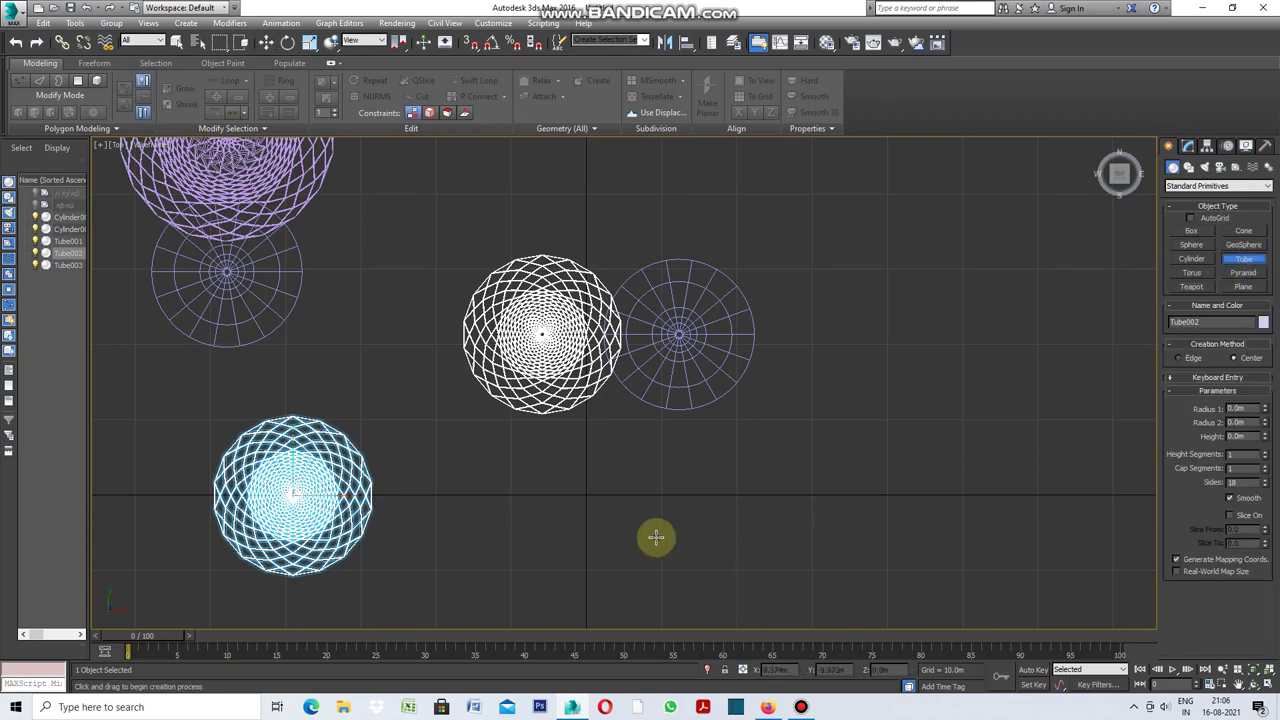
# Step: Draw Tube004 in the Top view with Radius 2 of 0.1m and Height of 0.6m
pyautogui.scroll(-2, 740, 476)
pyautogui.scroll(2, 540, 520)
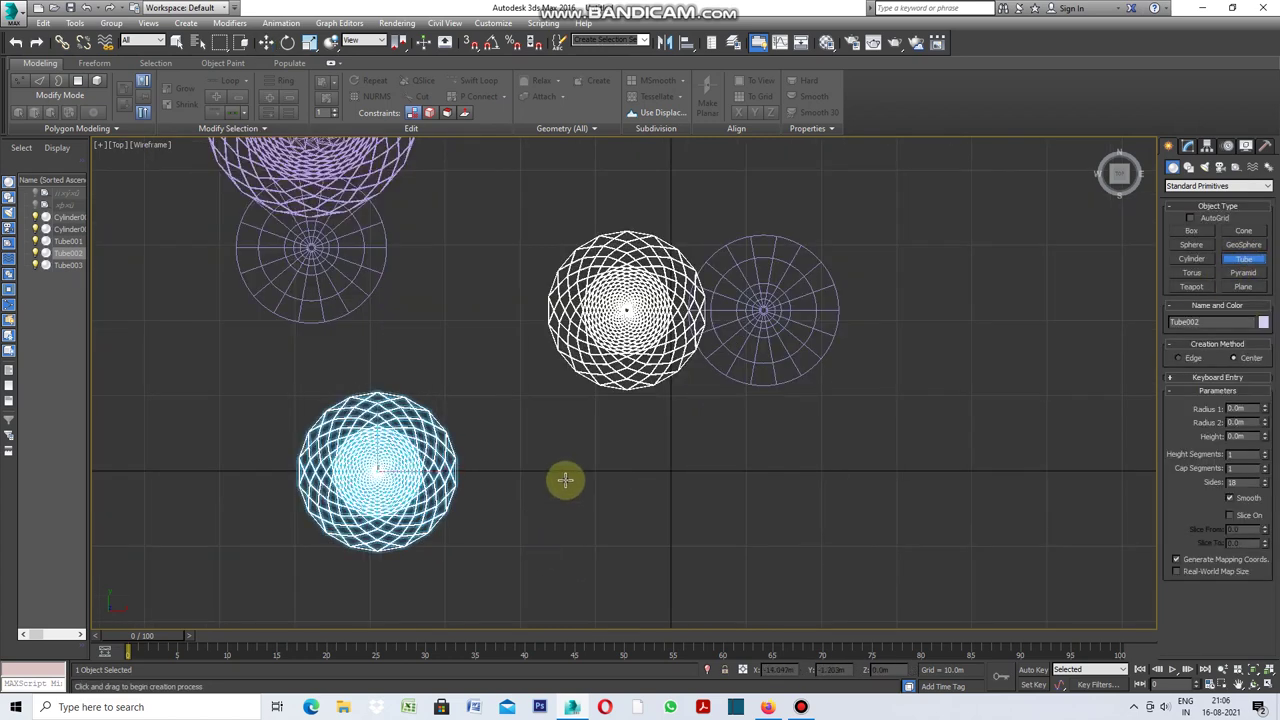
pyautogui.moveTo(565, 472); pyautogui.dragTo(525, 539)
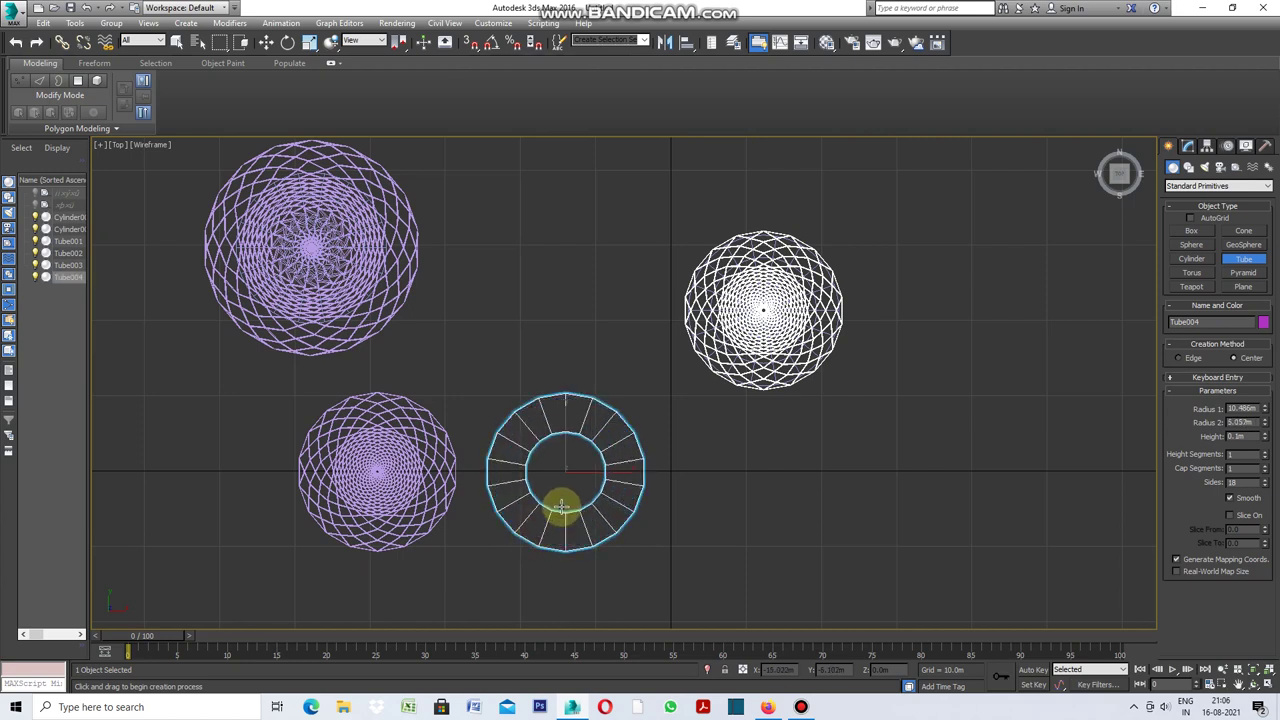
pyautogui.scroll(3, 566, 500)
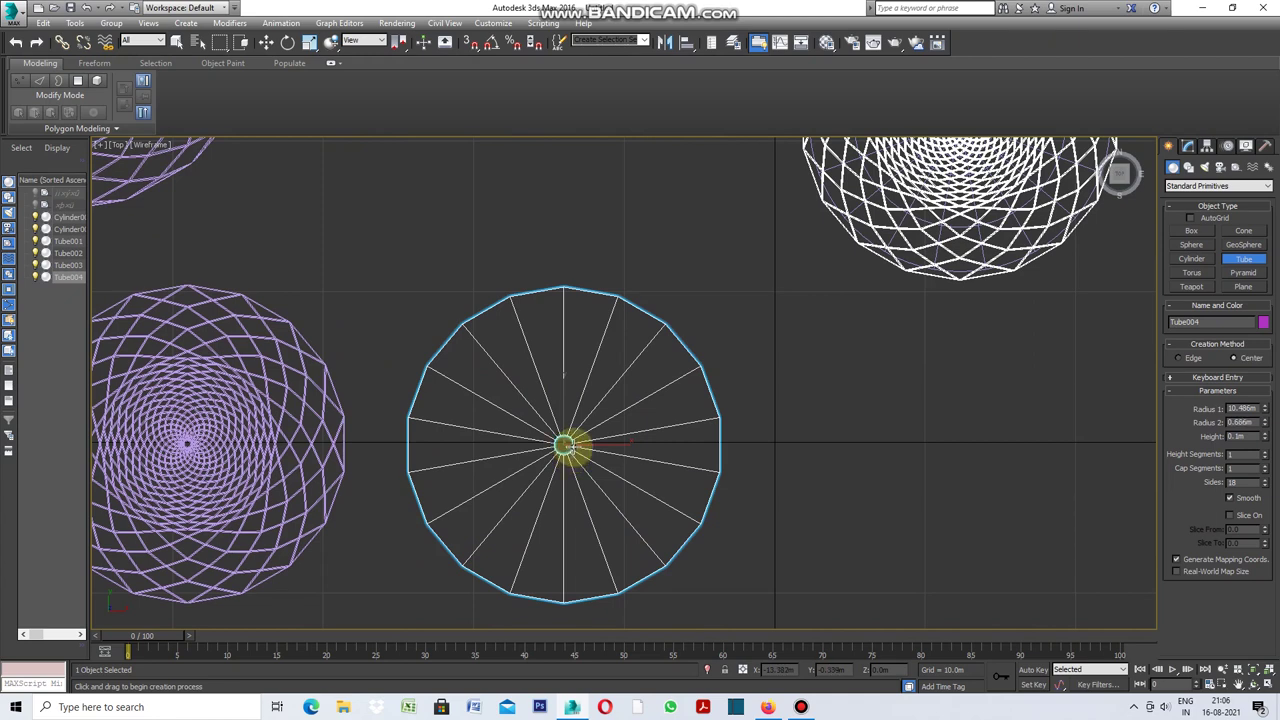
pyautogui.click(566, 446)
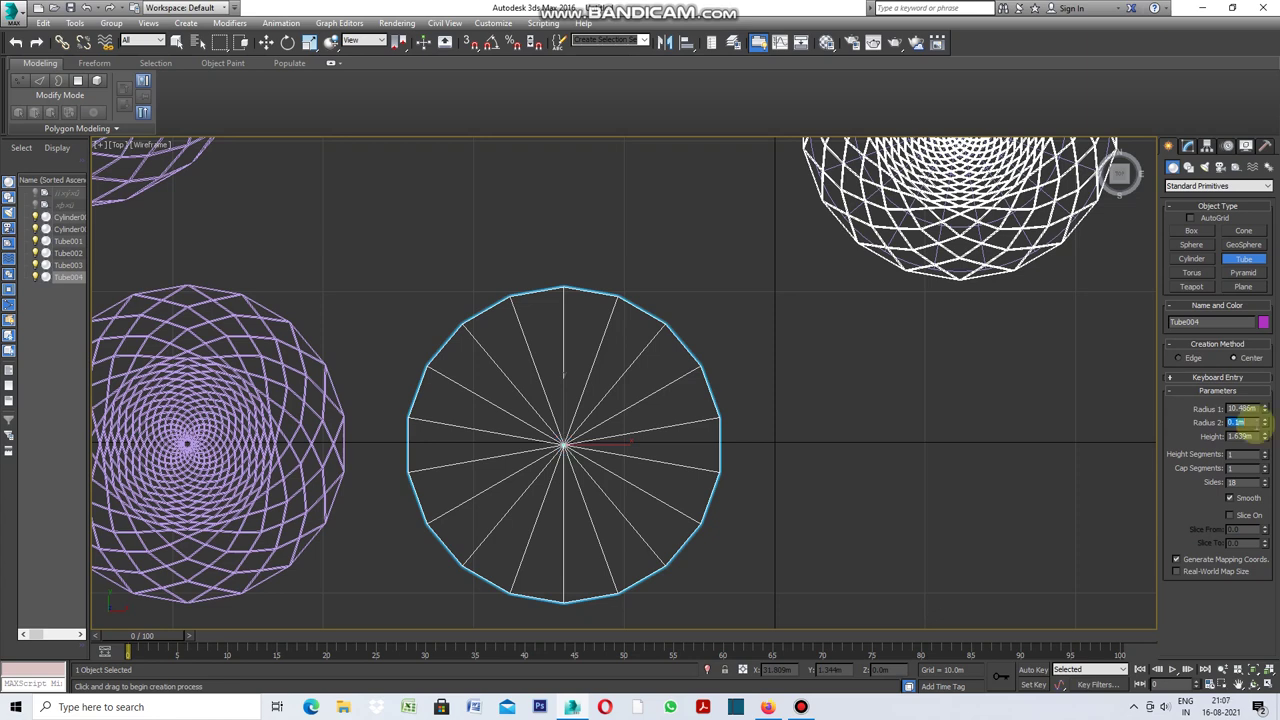
pyautogui.scroll(5, 566, 462)
pyautogui.scroll(-4, 570, 462)
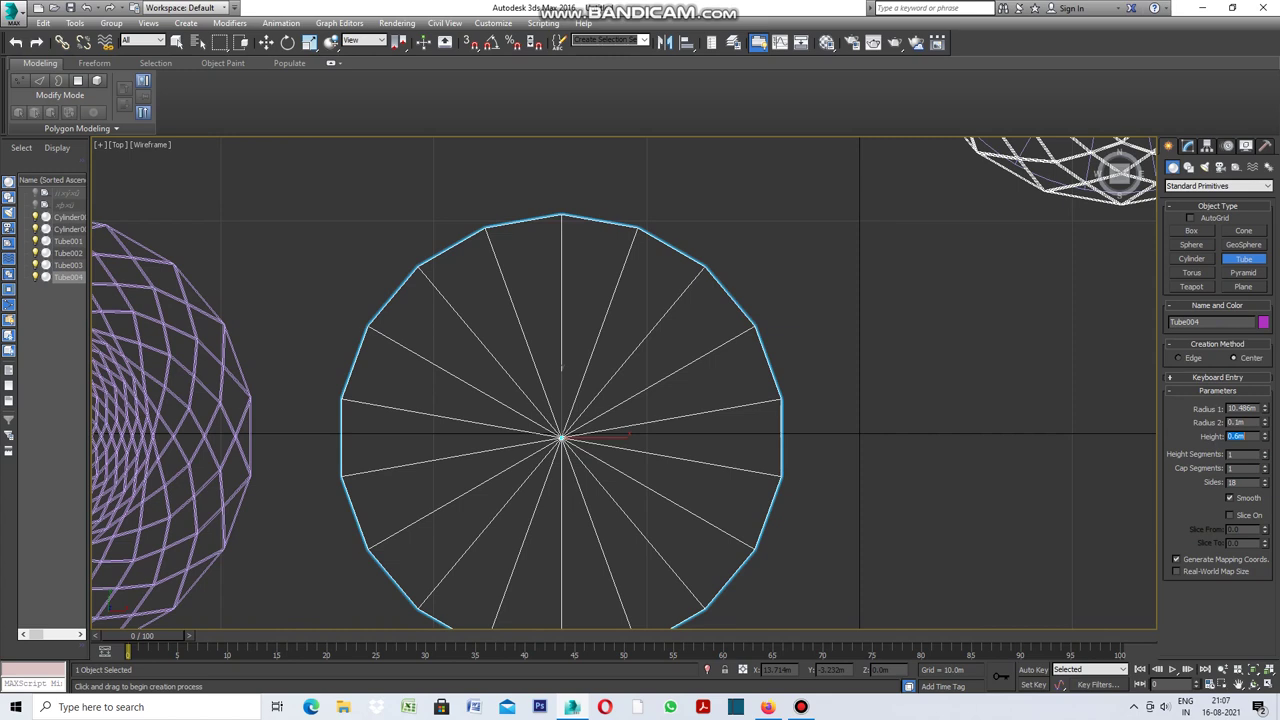
pyautogui.scroll(-2, 544, 356)
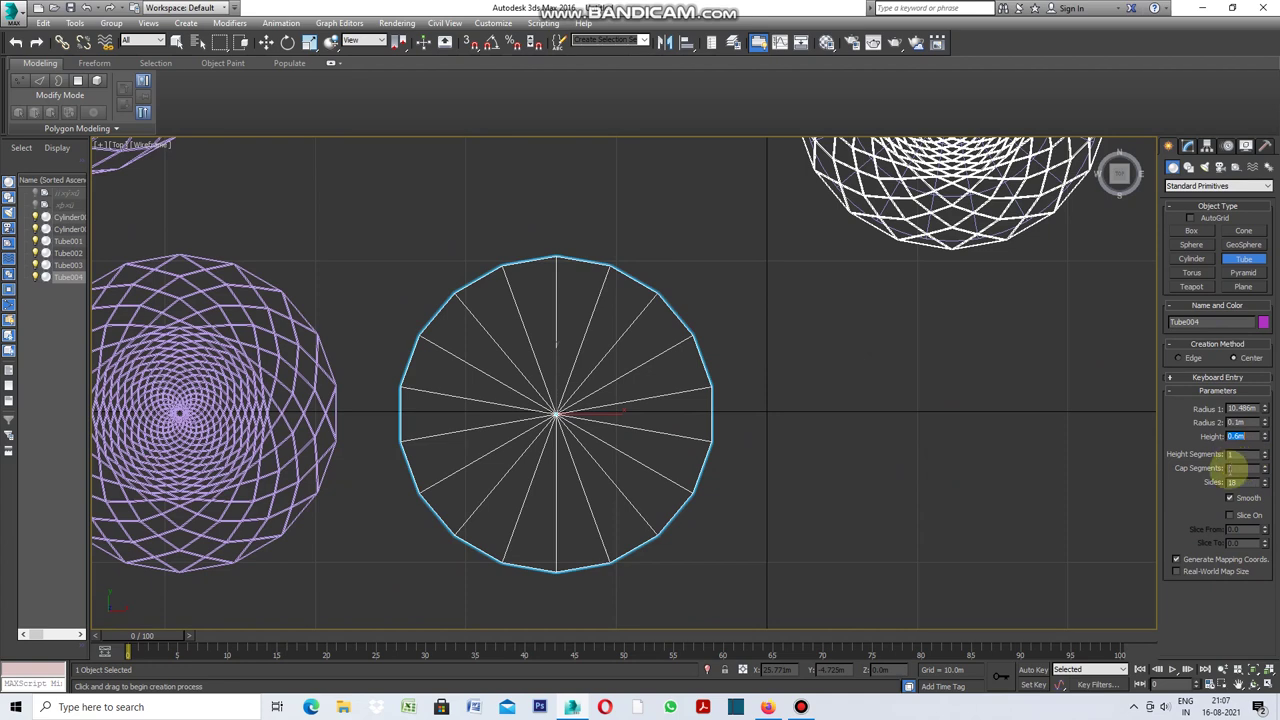
pyautogui.click(99, 145)
# Step: Restore the four-view layout and maximize the Front viewport, zoomed in on the tube
pyautogui.click(120, 160)
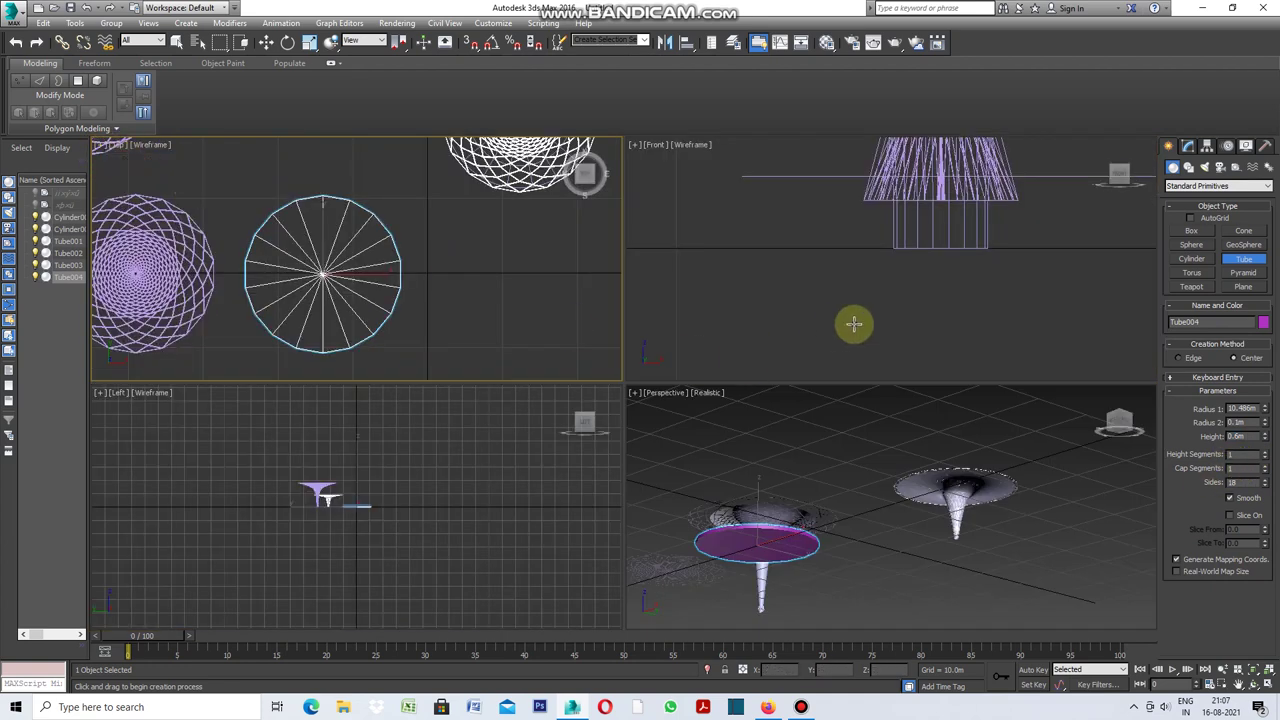
pyautogui.scroll(-2, 749, 341)
pyautogui.scroll(-2, 737, 337)
pyautogui.scroll(-2, 727, 326)
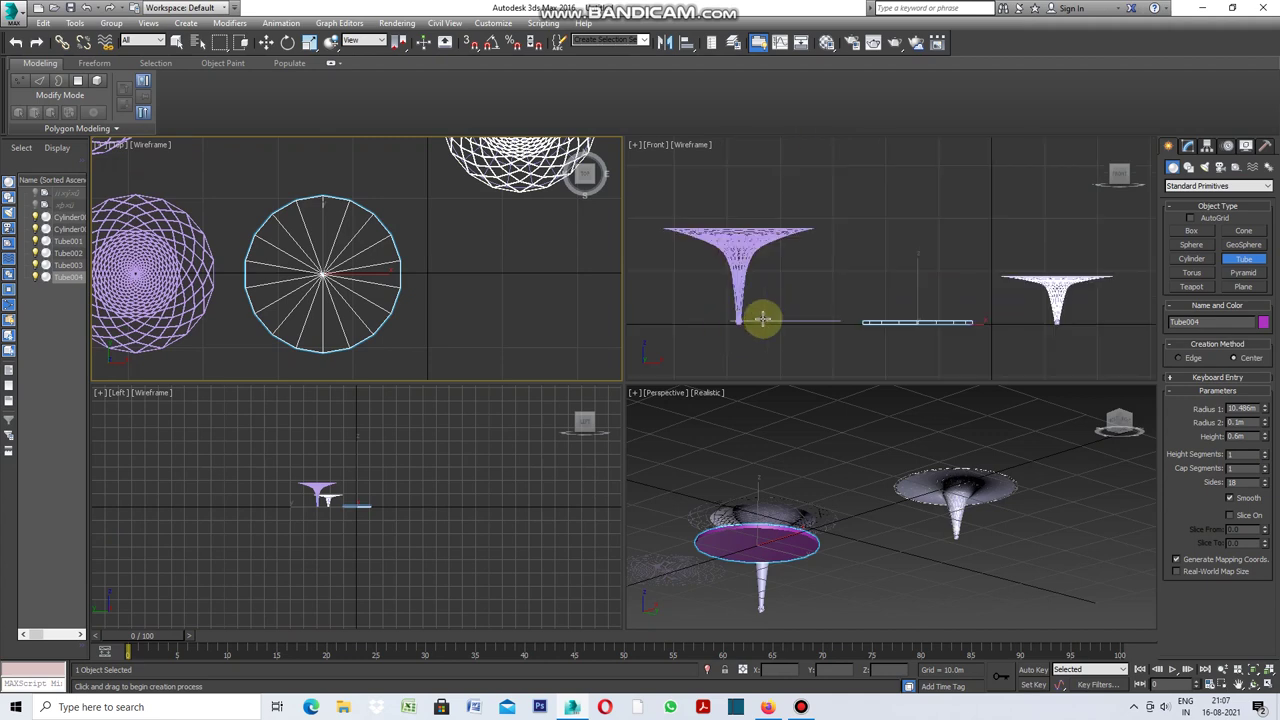
pyautogui.click(633, 145)
pyautogui.click(660, 162)
pyautogui.scroll(3, 690, 538)
pyautogui.scroll(2, 686, 528)
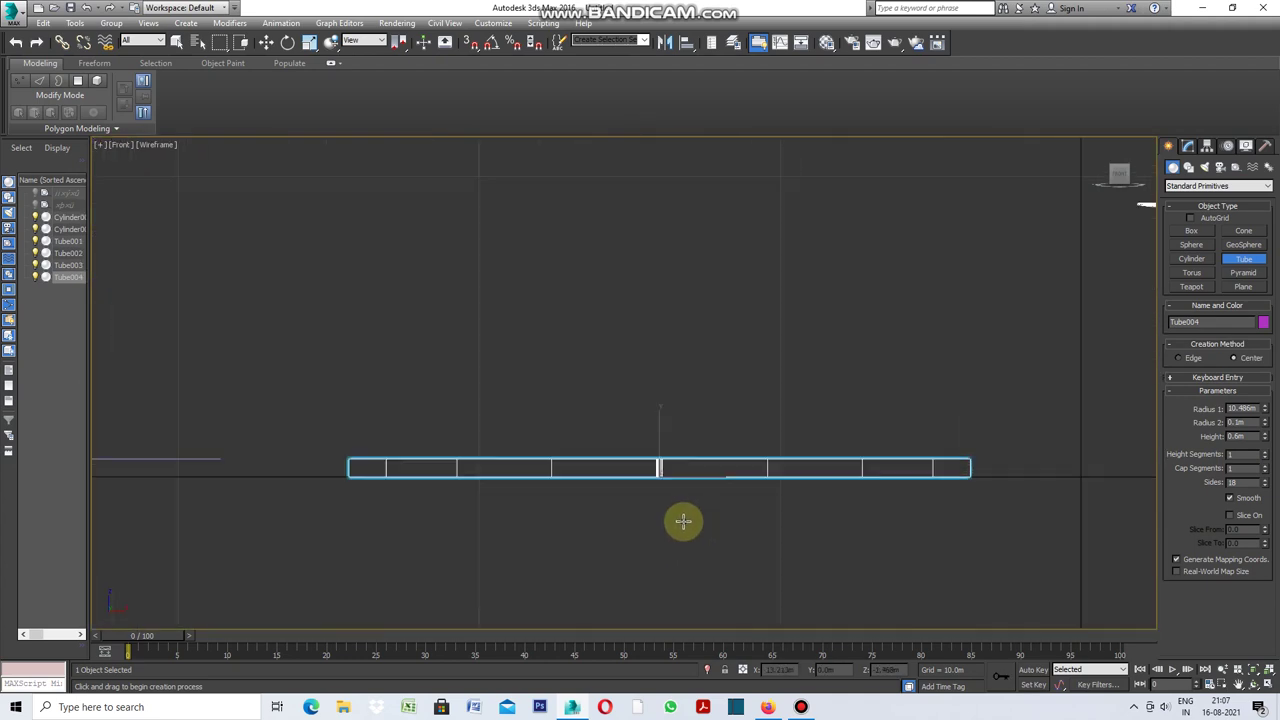
pyautogui.scroll(2, 700, 510)
# Step: Convert Tube004 to Editable Poly and flatten all its vertices into one plane
pyautogui.press('w')
pyautogui.rightClick(674, 322)
pyautogui.moveTo(712, 455)
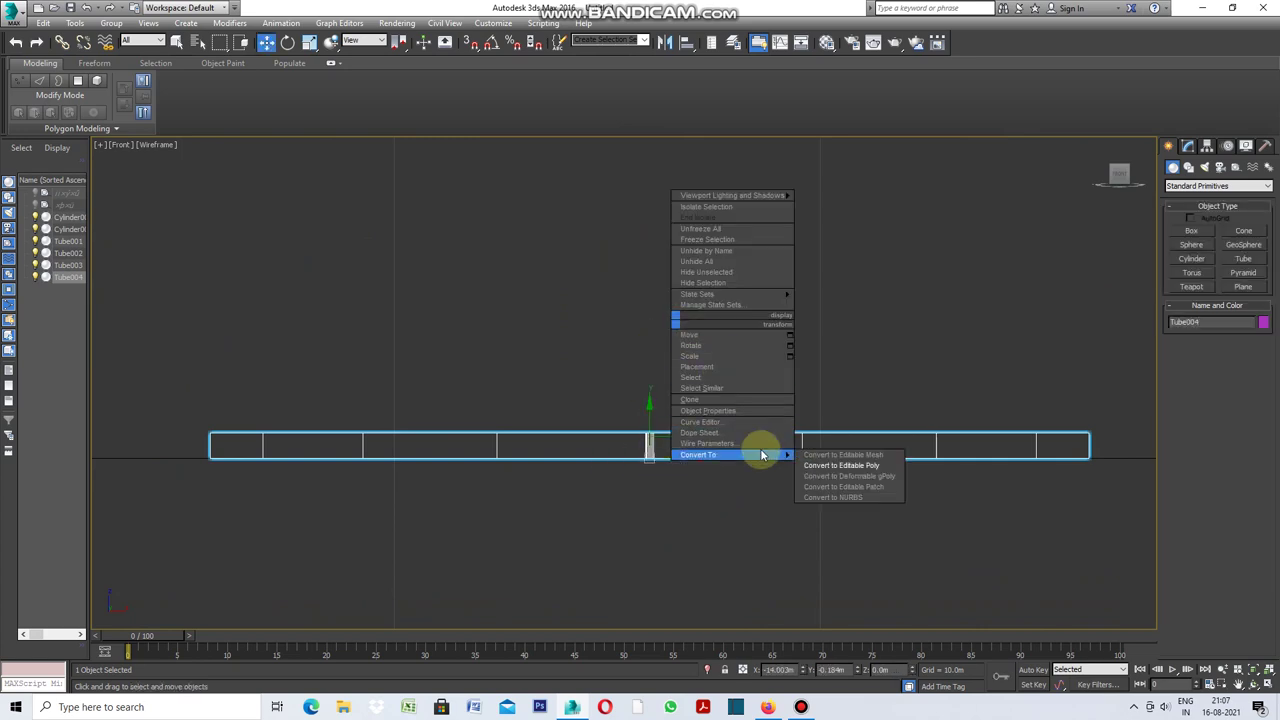
pyautogui.click(846, 465)
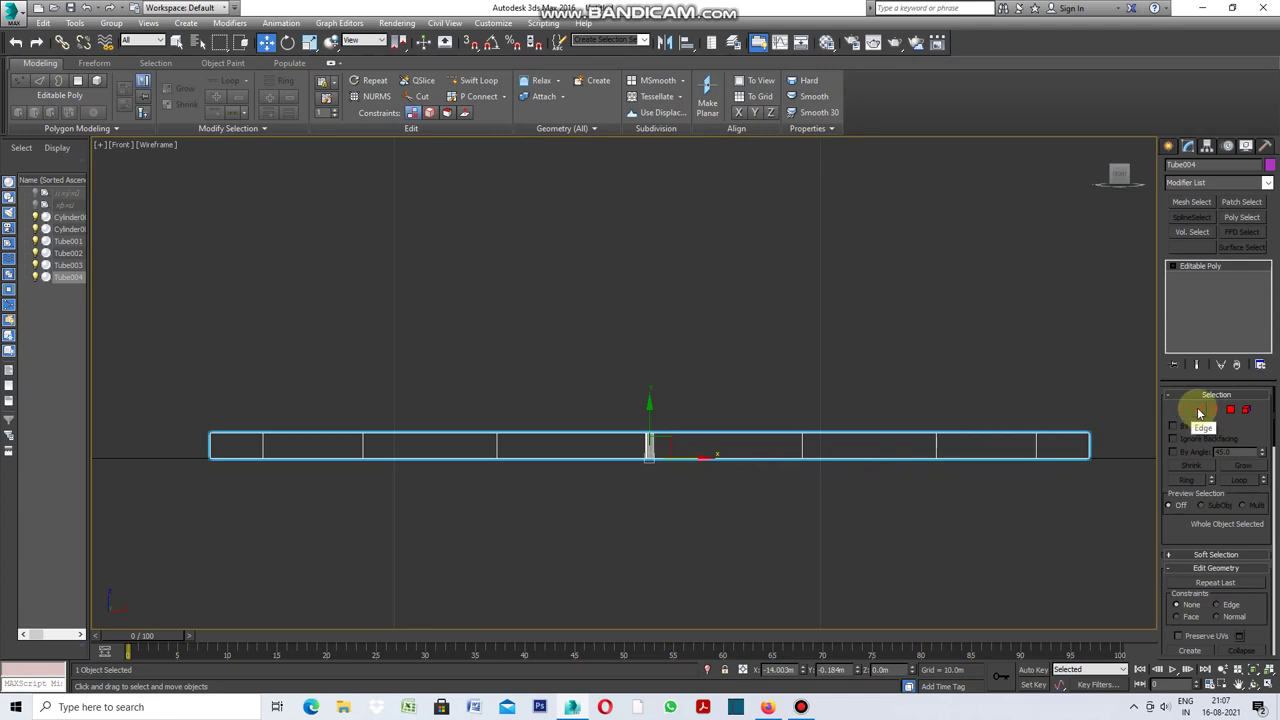
pyautogui.click(1199, 410)
pyautogui.click(1183, 410)
pyautogui.moveTo(1110, 447)
pyautogui.mouseDown()
pyautogui.moveTo(428, 522)
pyautogui.moveTo(120, 517)
pyautogui.mouseUp()
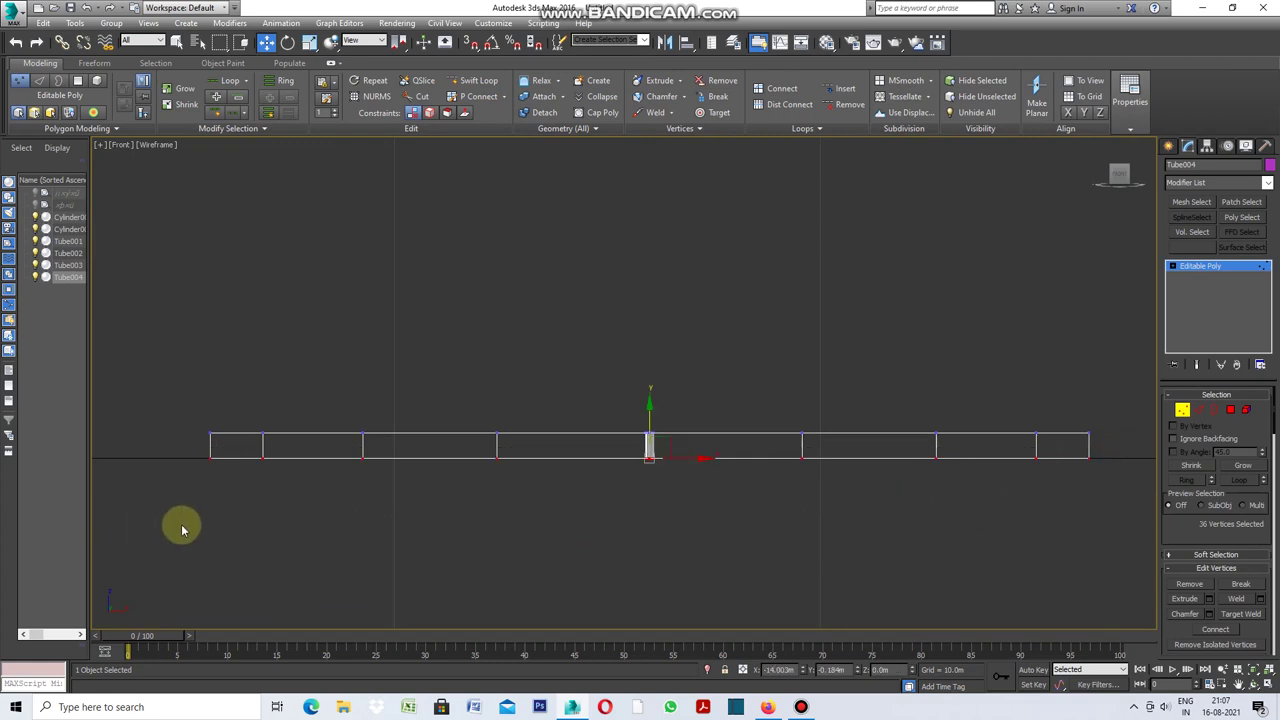
pyautogui.hotkey('ctrl', 'z')
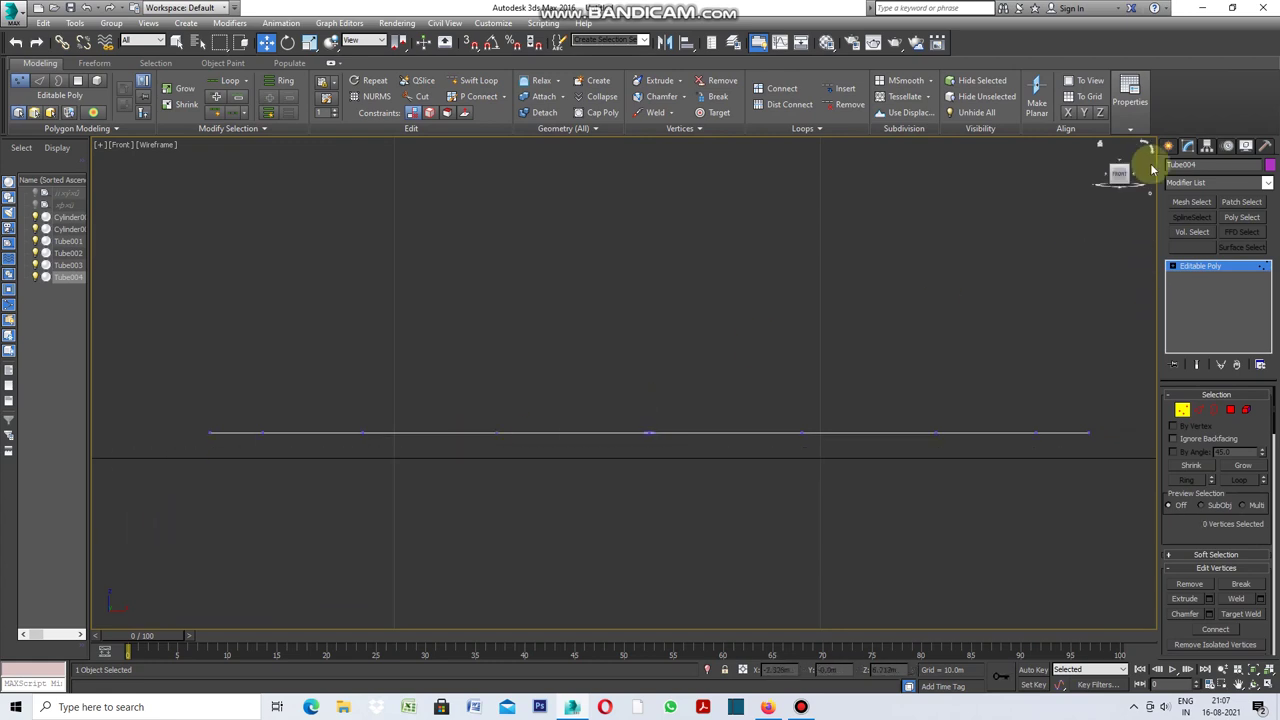
pyautogui.click(1167, 146)
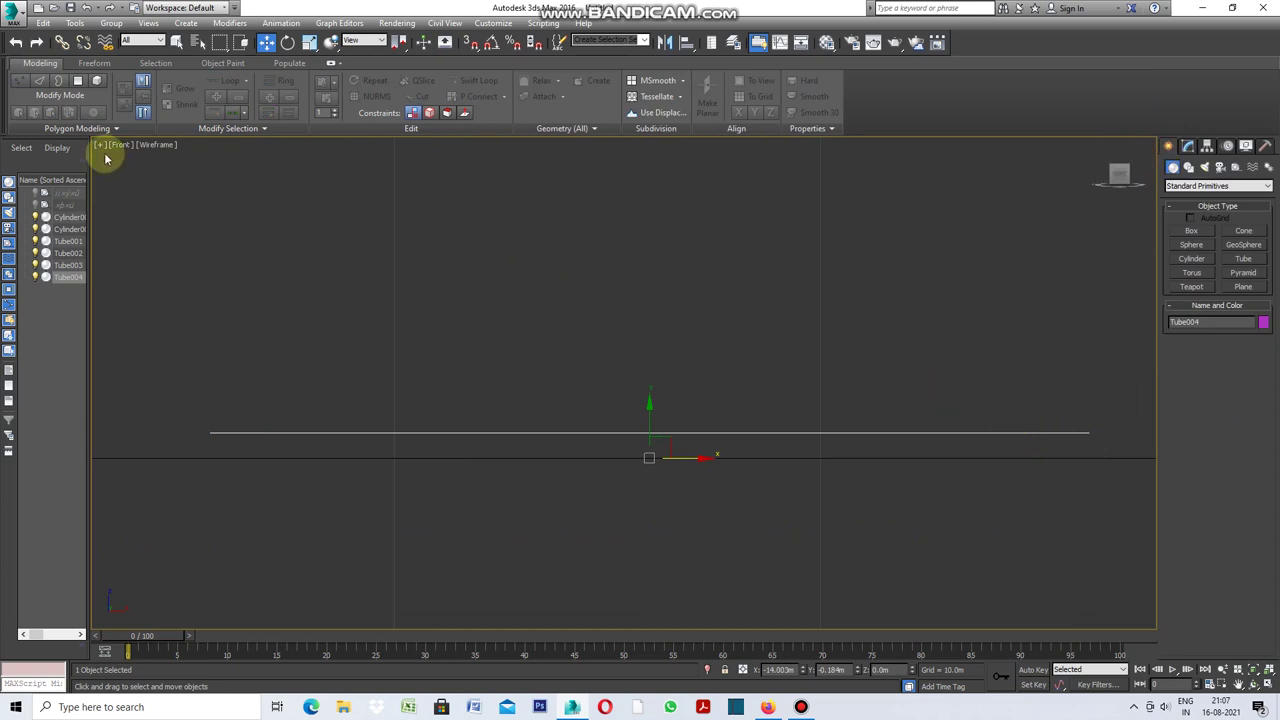
# Step: Add an Edit Poly modifier to the flattened Tube004
pyautogui.click(1192, 148)
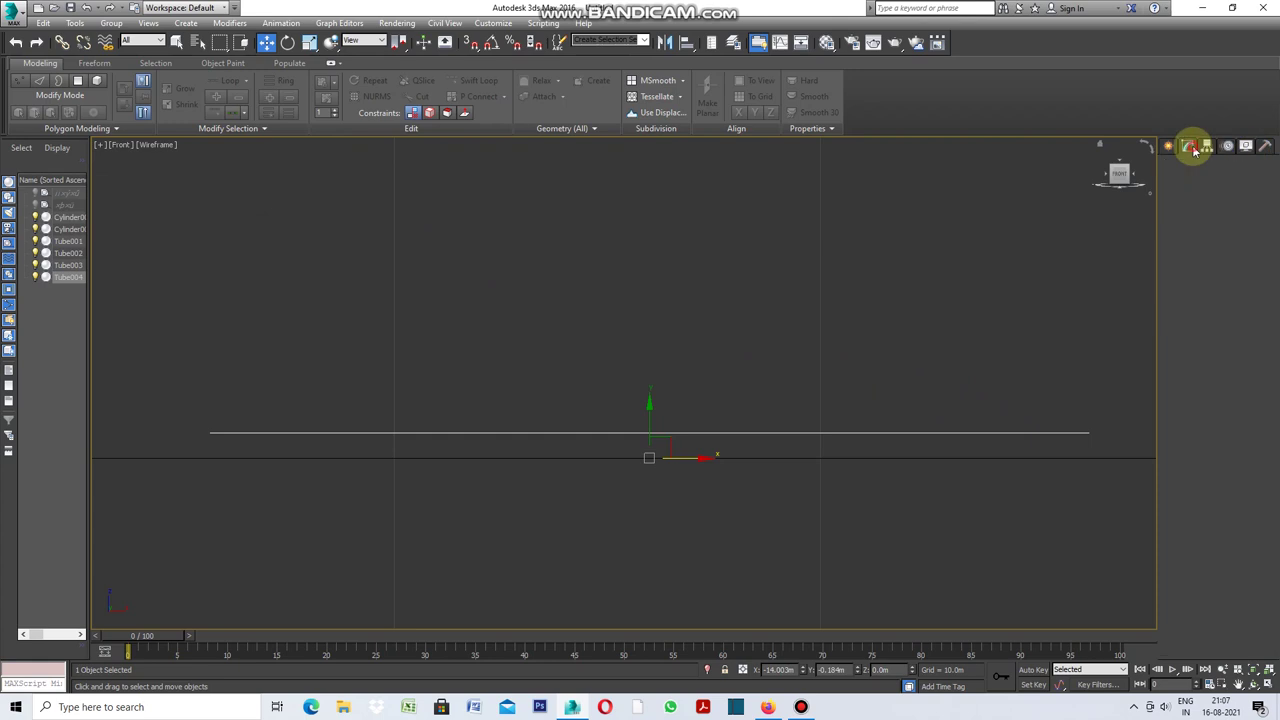
pyautogui.click(1267, 183)
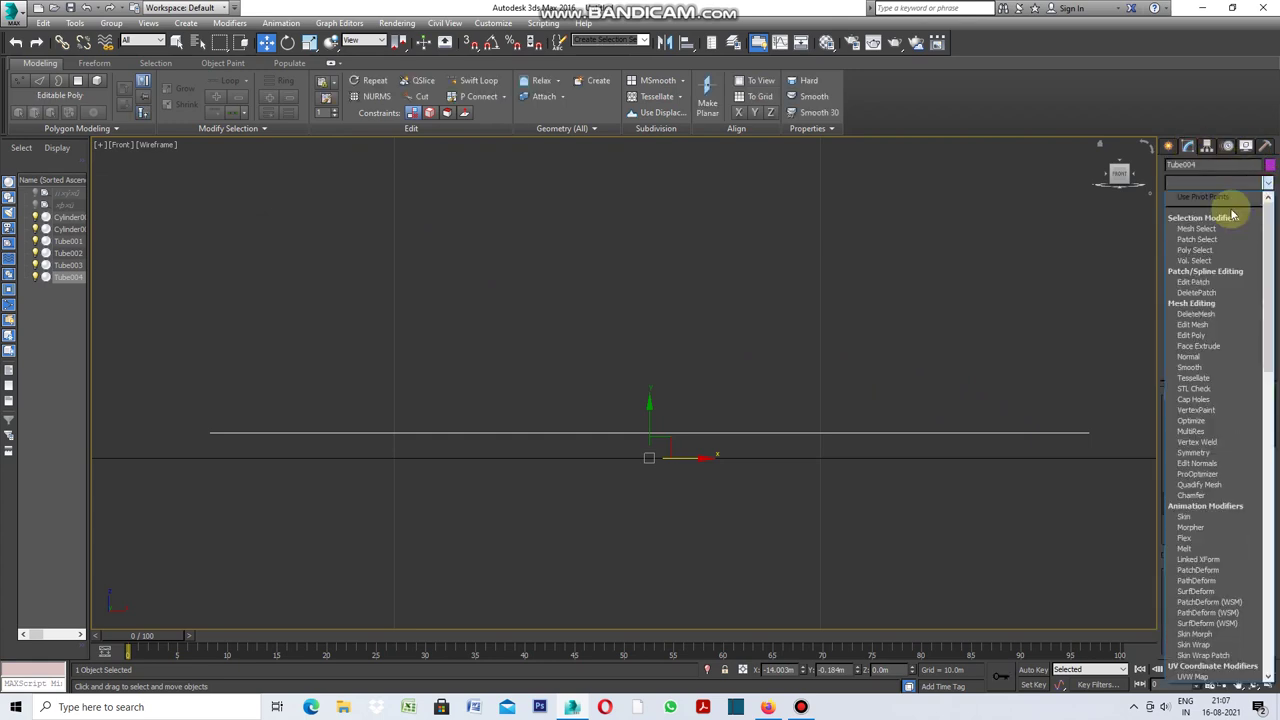
pyautogui.click(1200, 335)
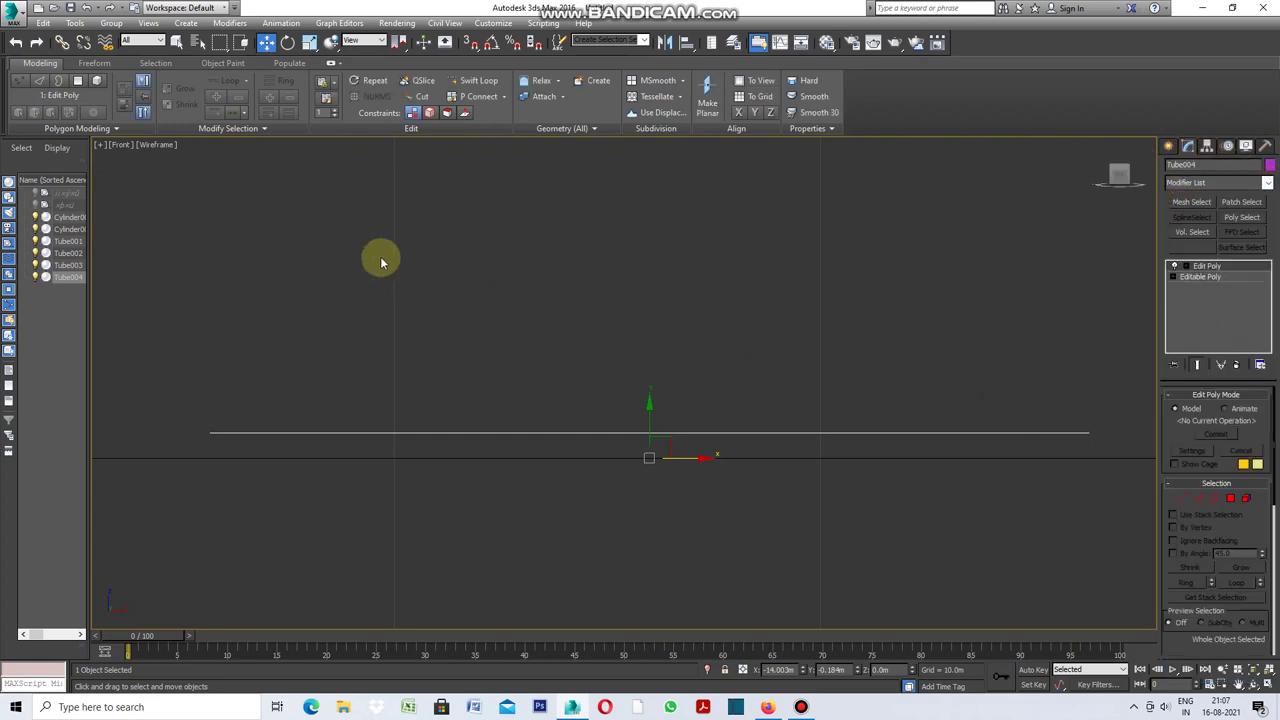
pyautogui.click(1169, 148)
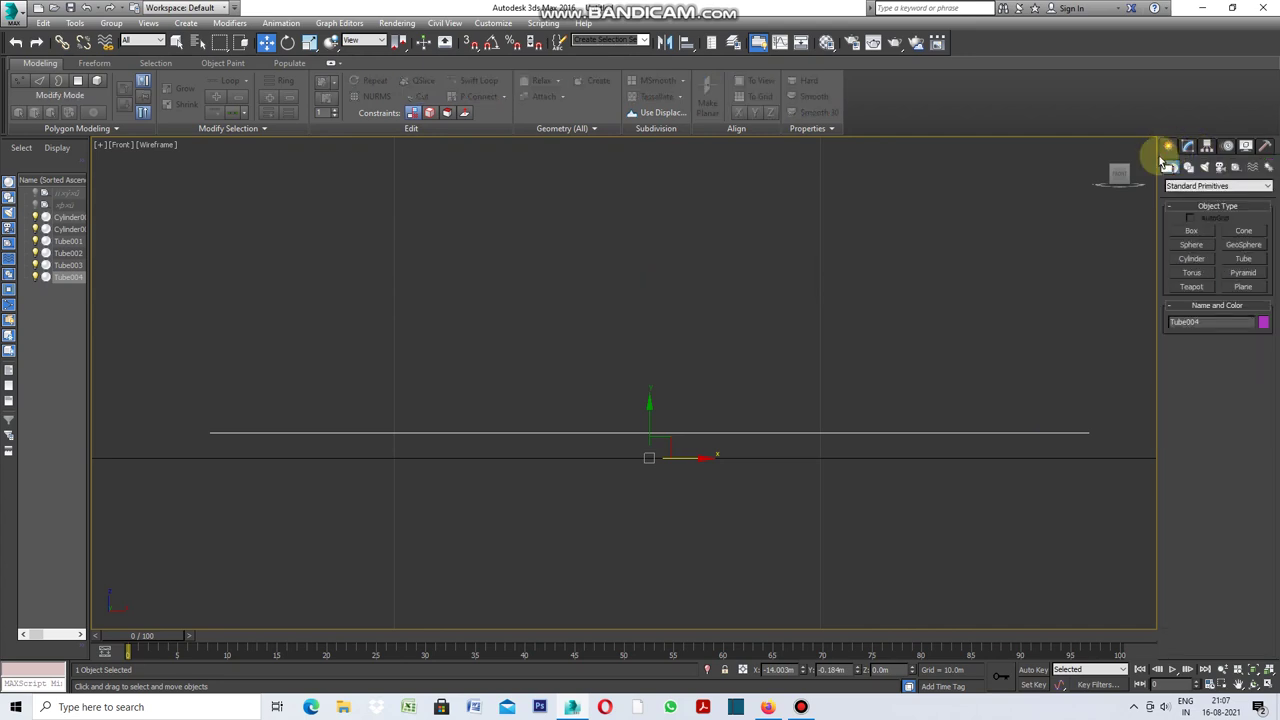
# Step: Switch to four views, briefly maximize the Perspective viewport, then return to four views
pyautogui.click(100, 146)
pyautogui.click(113, 157)
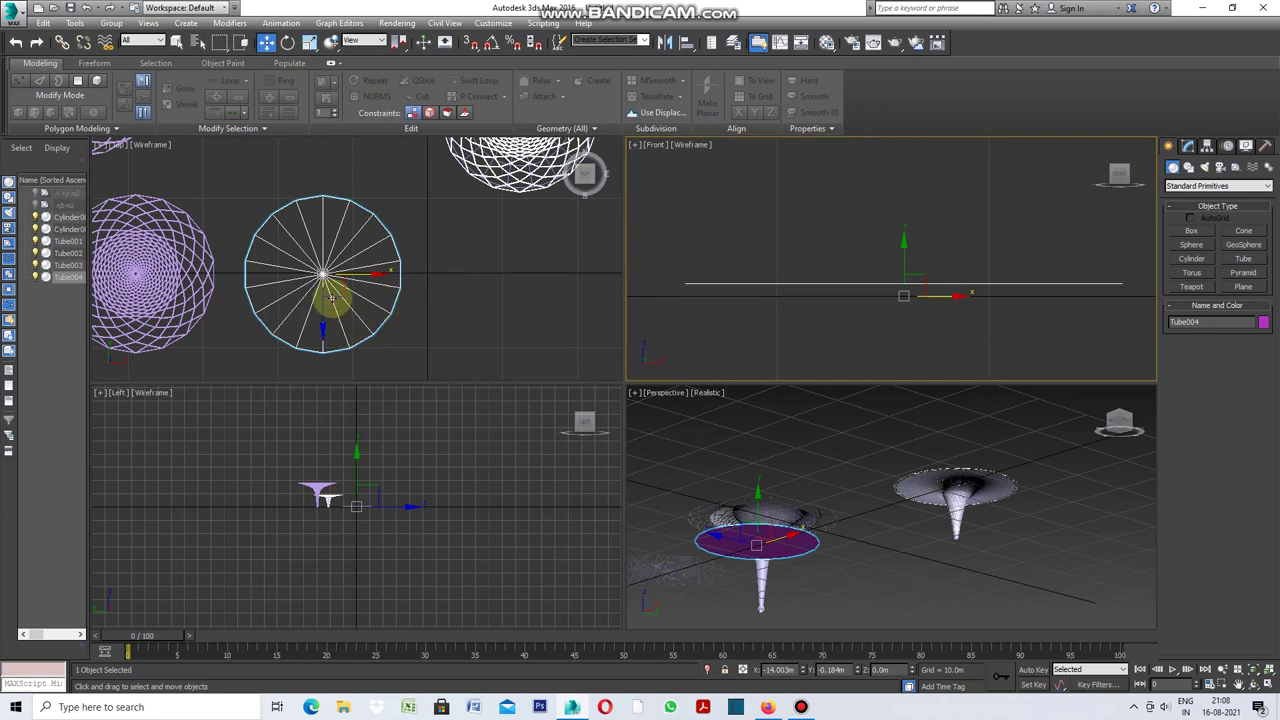
pyautogui.scroll(-2, 320, 280)
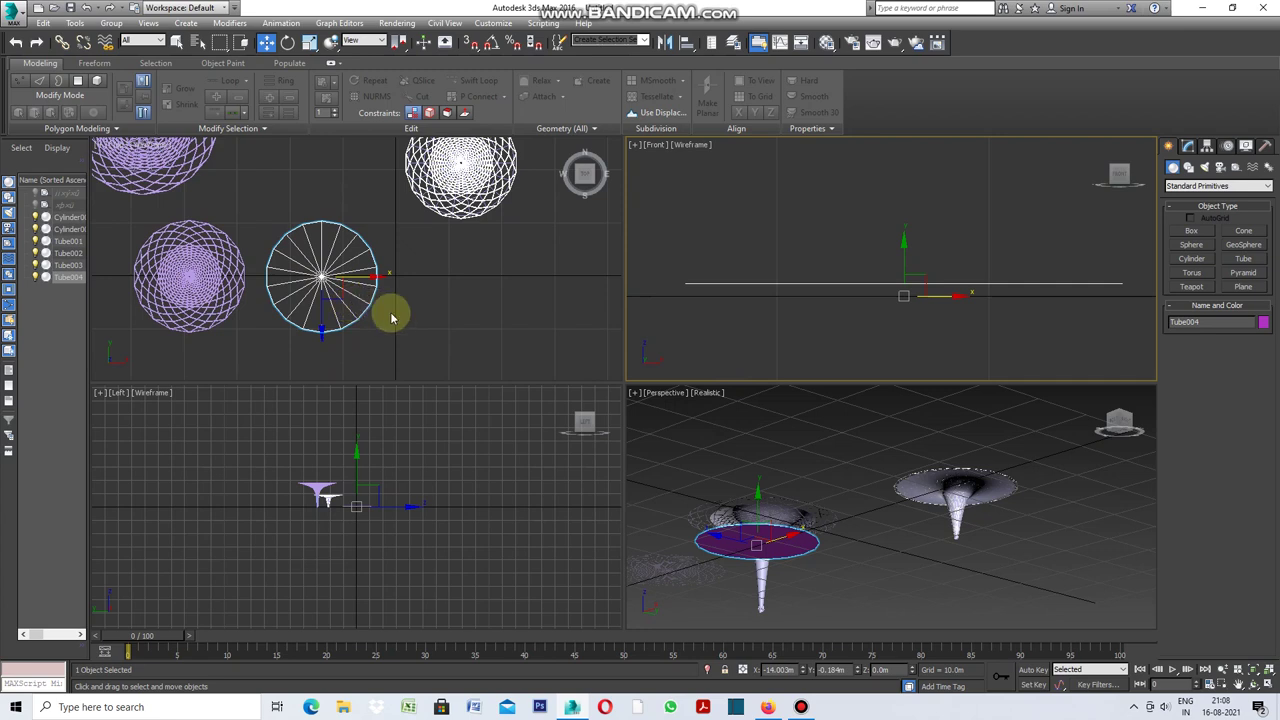
pyautogui.rightClick(636, 399)
pyautogui.click(634, 396)
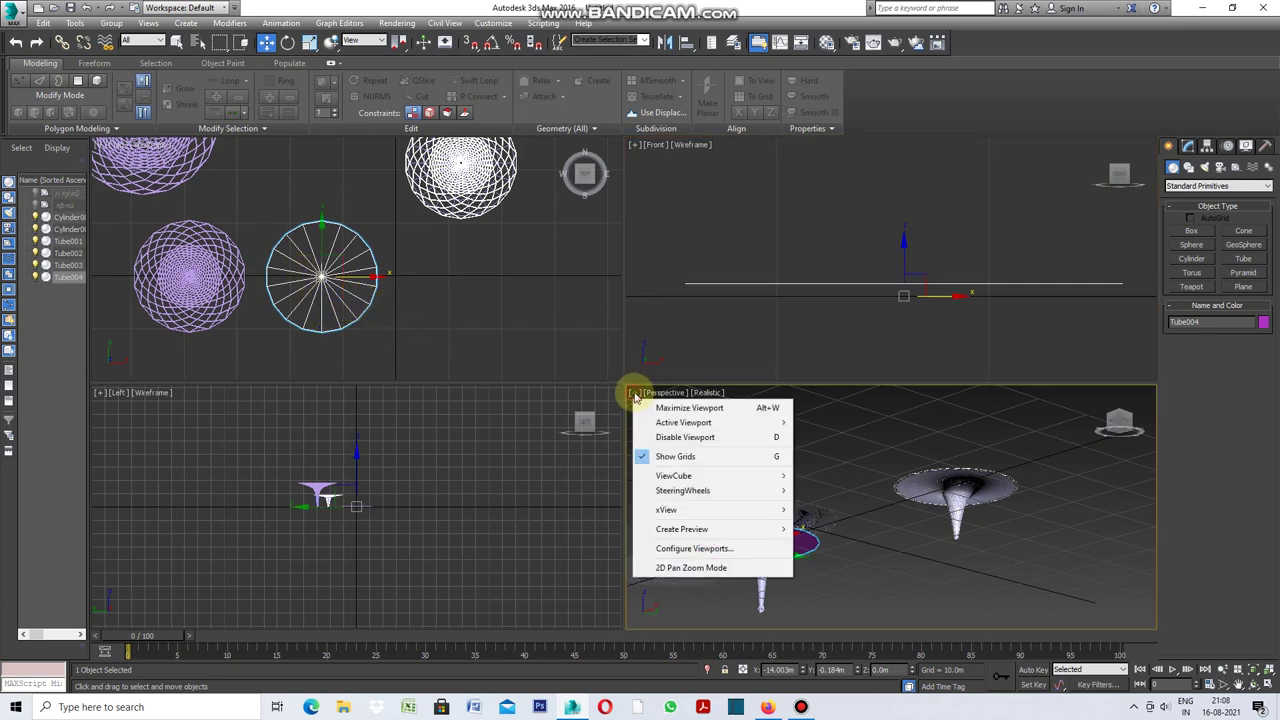
pyautogui.click(663, 409)
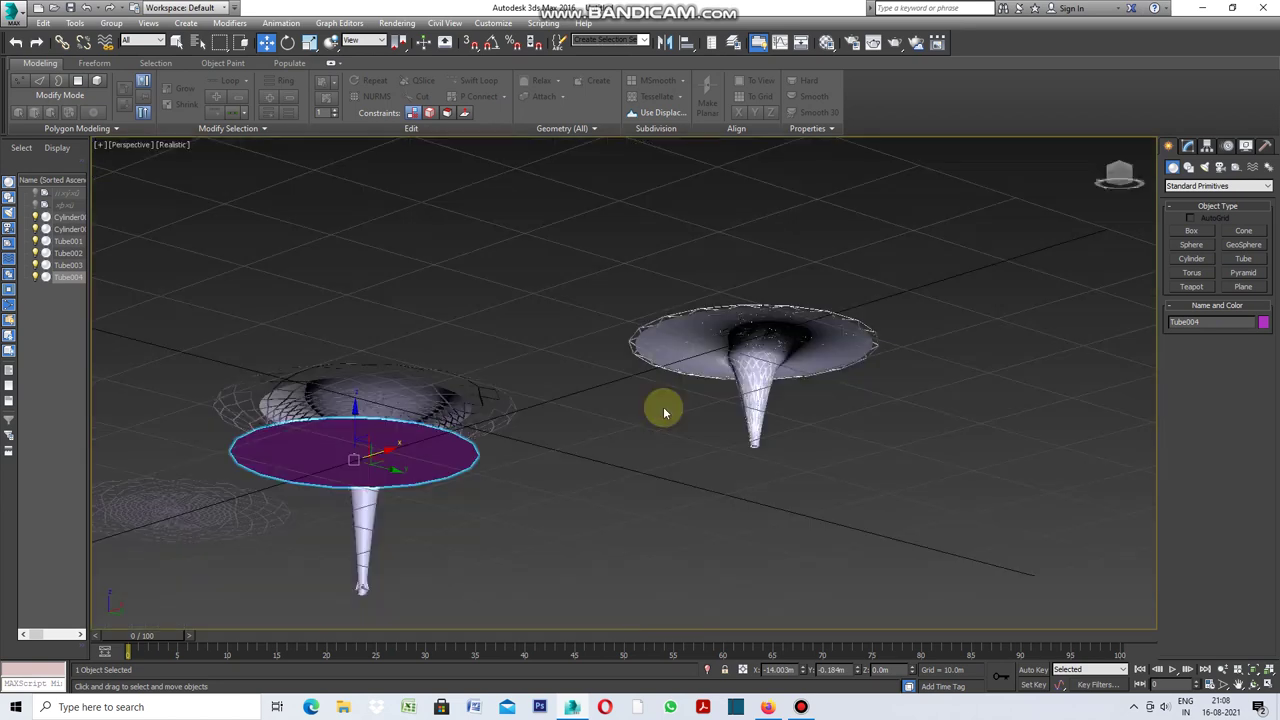
pyautogui.click(101, 146)
pyautogui.click(133, 161)
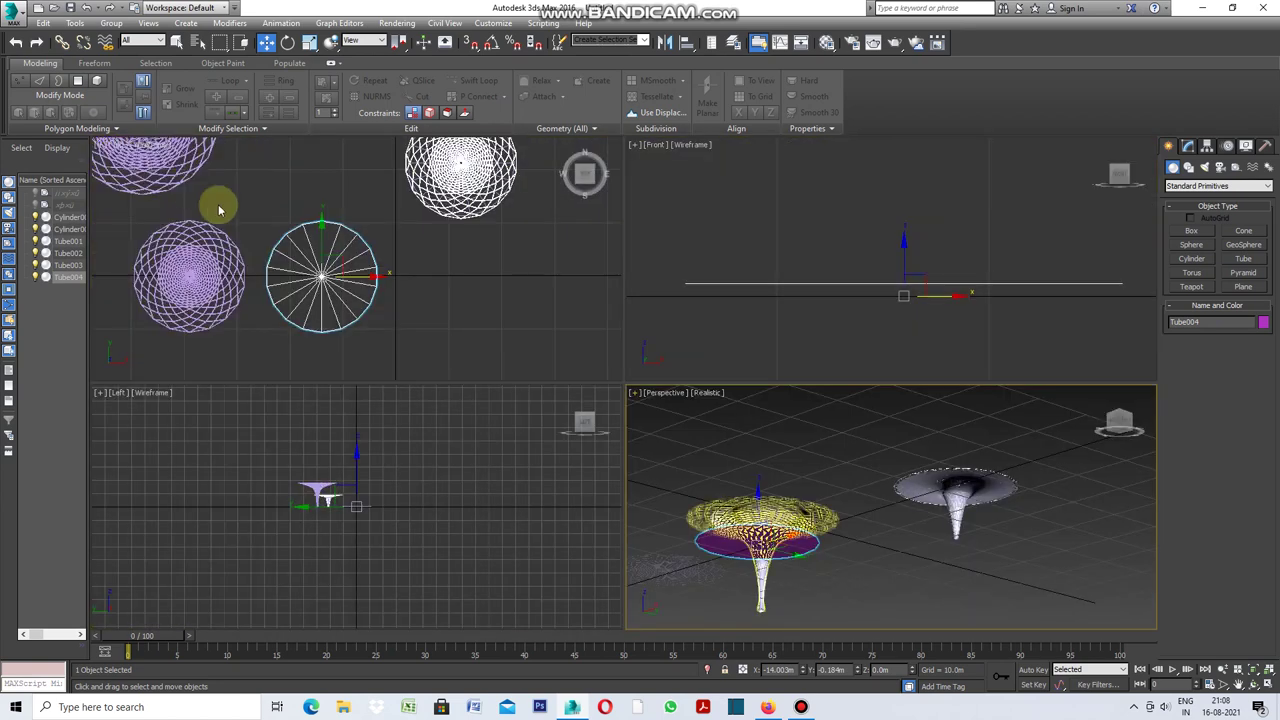
# Step: Maximize the Top viewport and collapse the Tube004 disc into a plain Editable Poly
pyautogui.scroll(2, 328, 266)
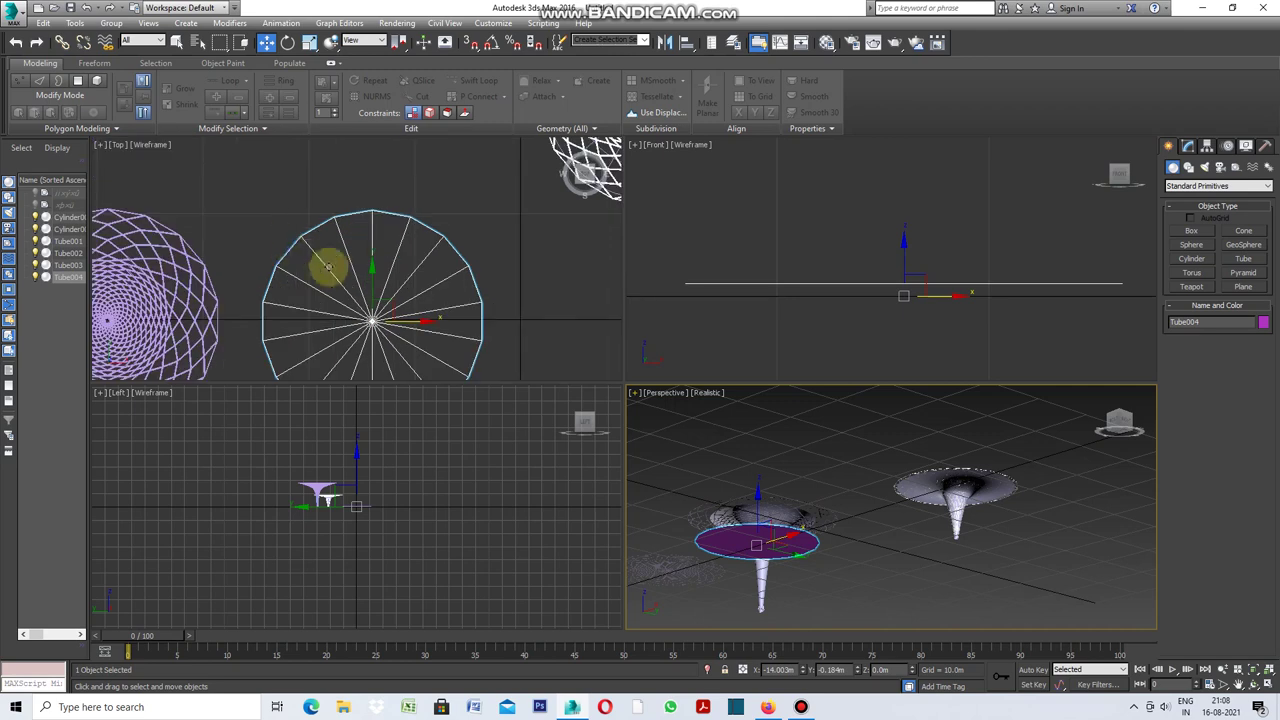
pyautogui.click(100, 147)
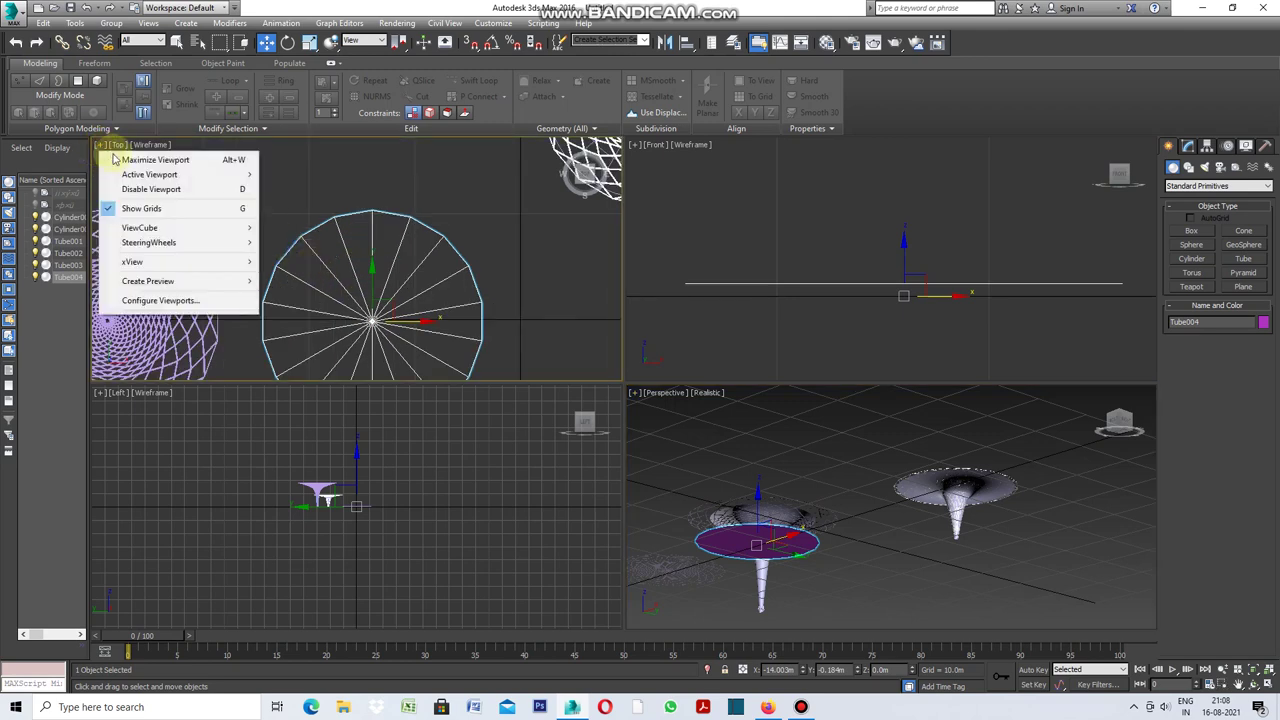
pyautogui.click(140, 157)
pyautogui.scroll(-2, 776, 437)
pyautogui.scroll(2, 749, 466)
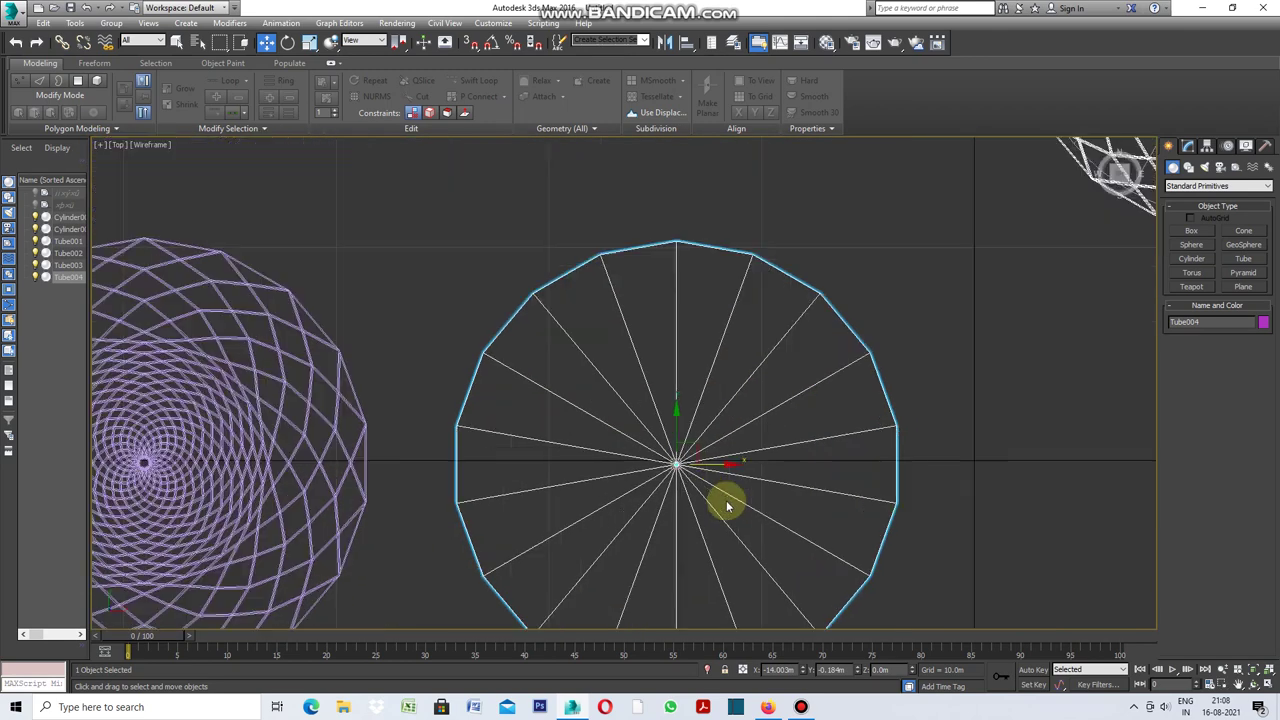
pyautogui.rightClick(975, 377)
pyautogui.moveTo(1030, 505)
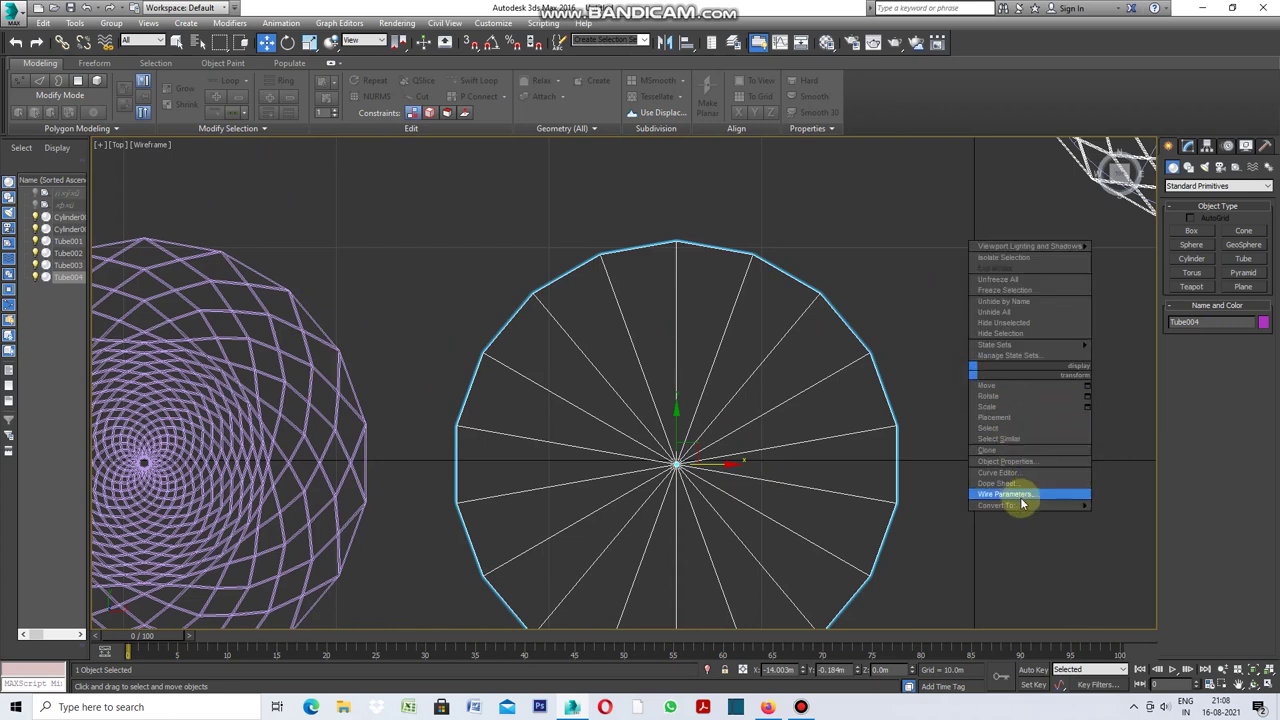
pyautogui.click(1106, 515)
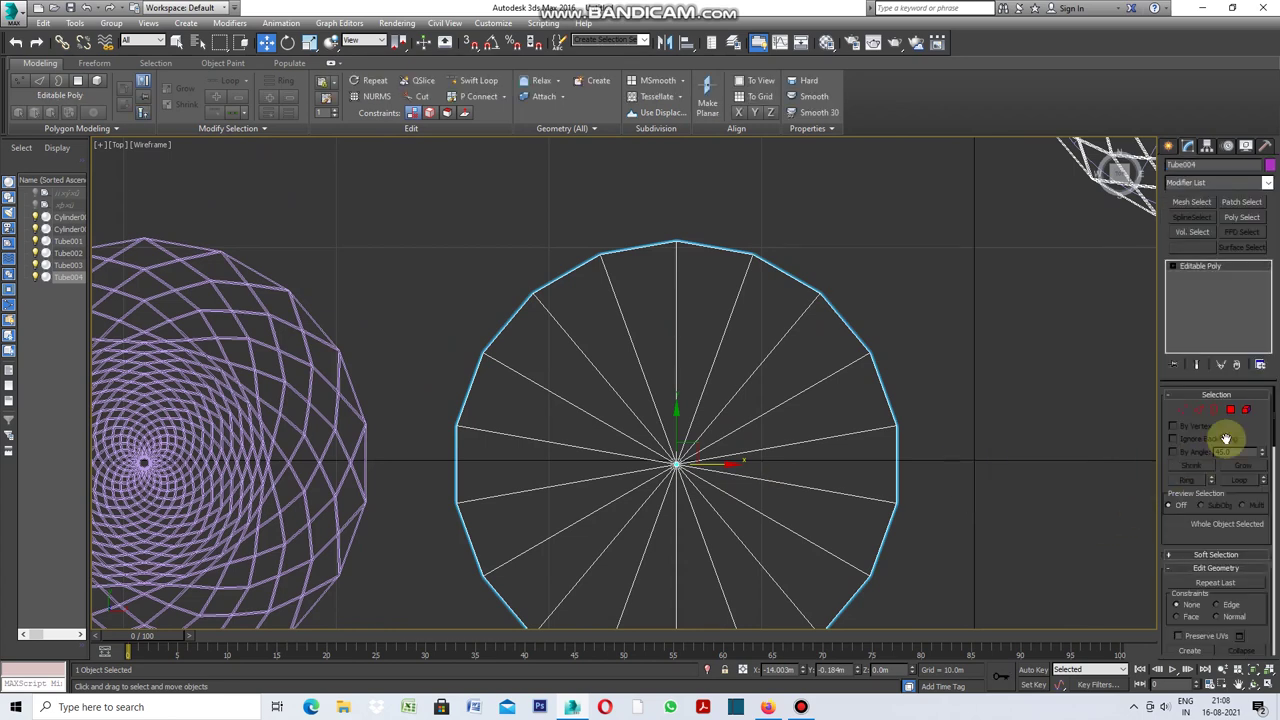
pyautogui.click(1201, 412)
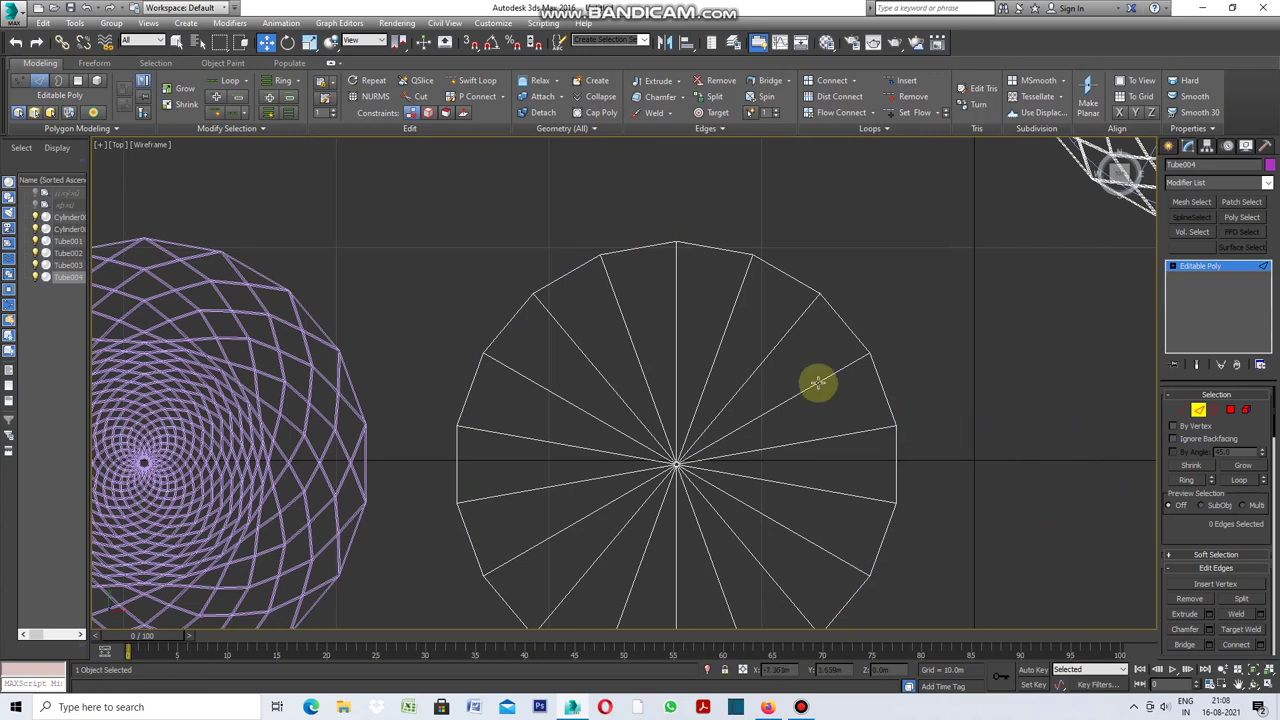
# Step: Select all 18 spoke edges and Connect them with 6 concentric edge rings
pyautogui.scroll(-2, 804, 340)
pyautogui.moveTo(809, 341); pyautogui.dragTo(765, 489)
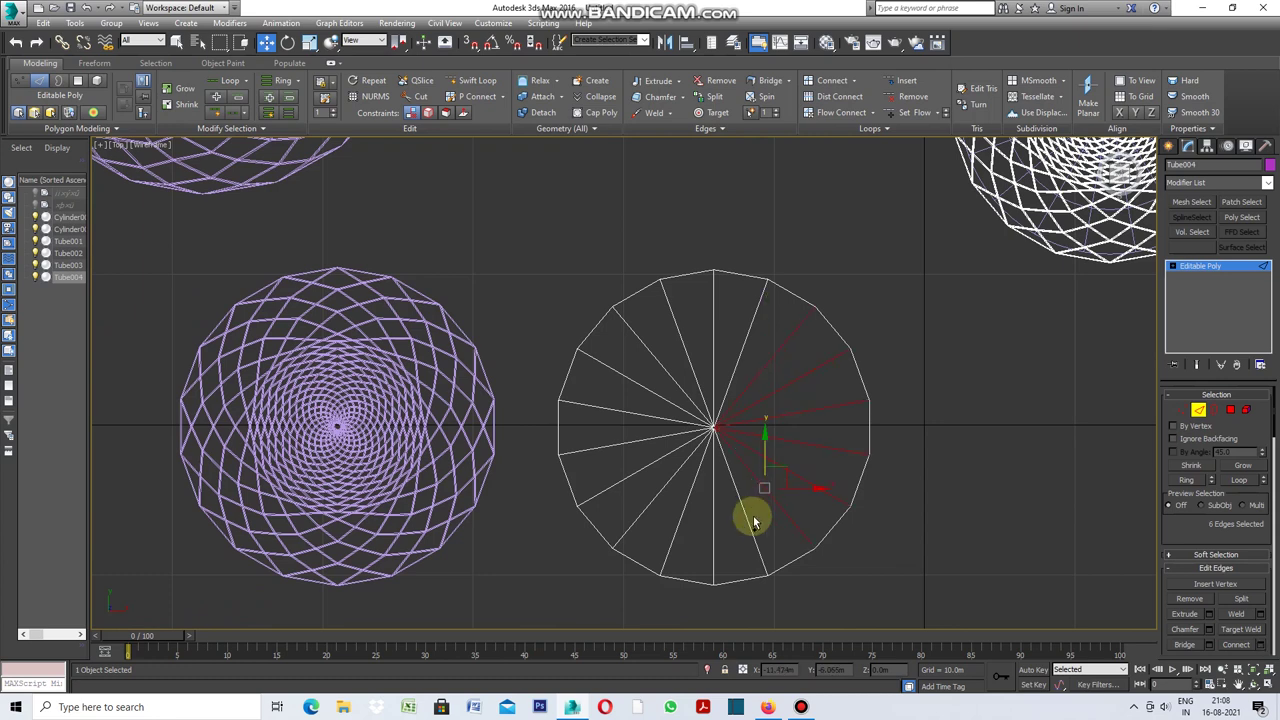
pyautogui.moveTo(757, 514); pyautogui.dragTo(620, 490)
pyautogui.keyDown('ctrl'); pyautogui.moveTo(617, 484); pyautogui.dragTo(617, 486); pyautogui.keyUp('ctrl')
pyautogui.keyDown('ctrl'); pyautogui.moveTo(640, 354); pyautogui.dragTo(656, 474); pyautogui.keyUp('ctrl')
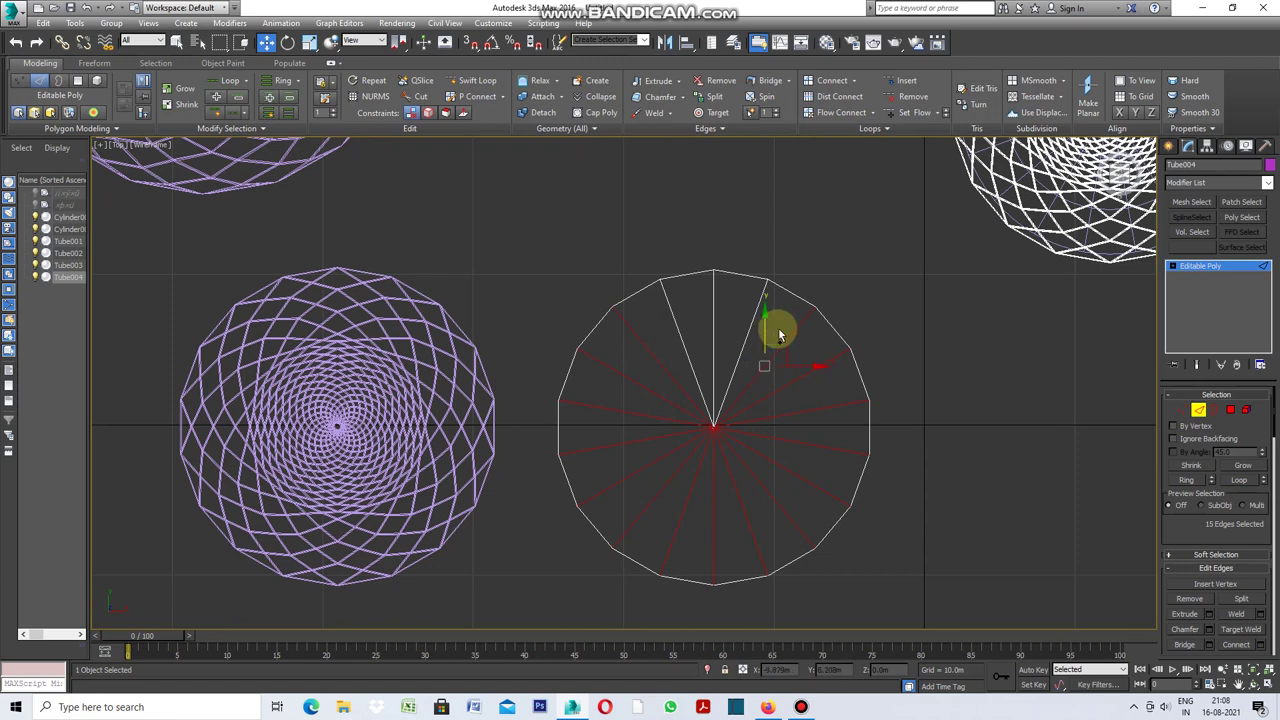
pyautogui.keyDown('ctrl'); pyautogui.moveTo(771, 330); pyautogui.dragTo(666, 363); pyautogui.keyUp('ctrl')
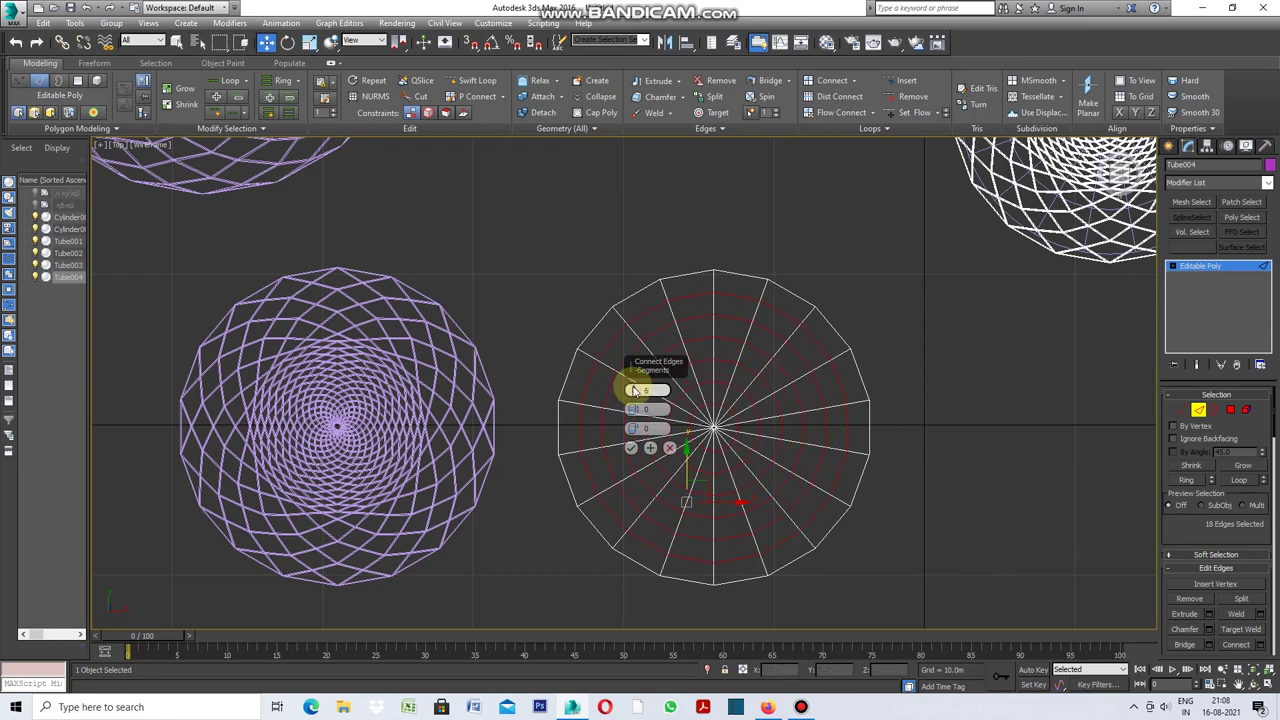
pyautogui.click(631, 449)
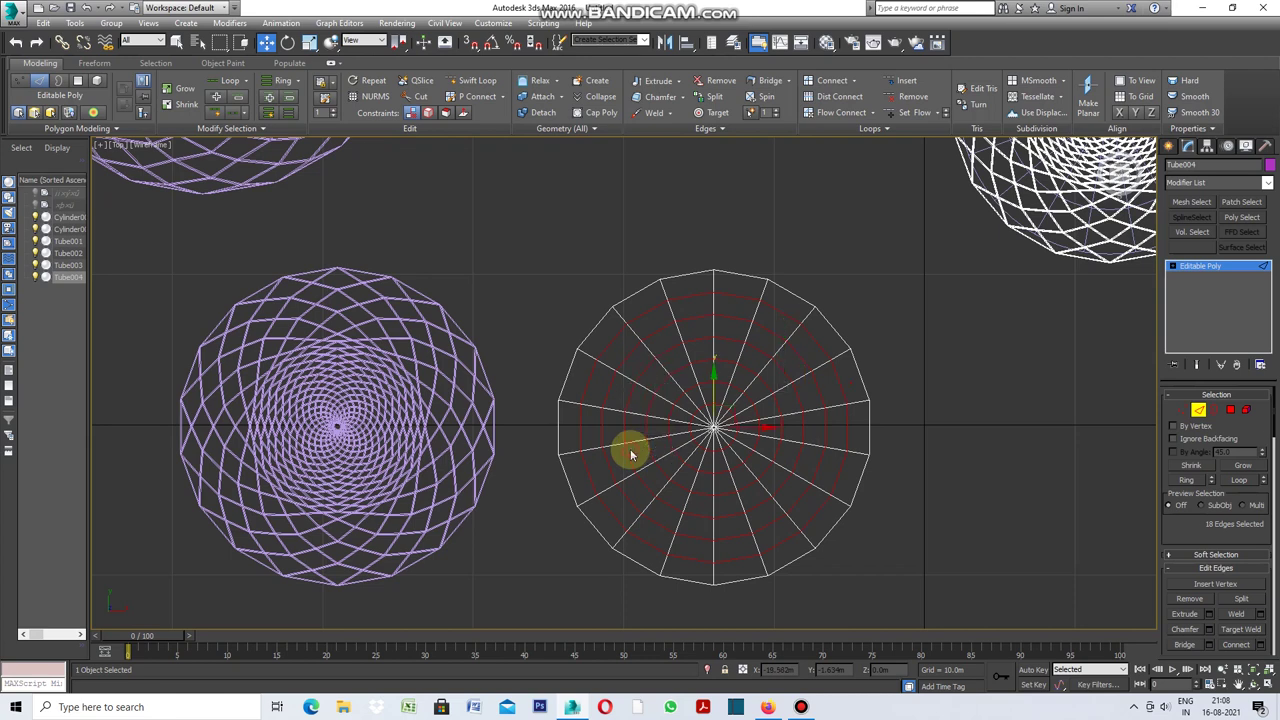
pyautogui.click(1199, 411)
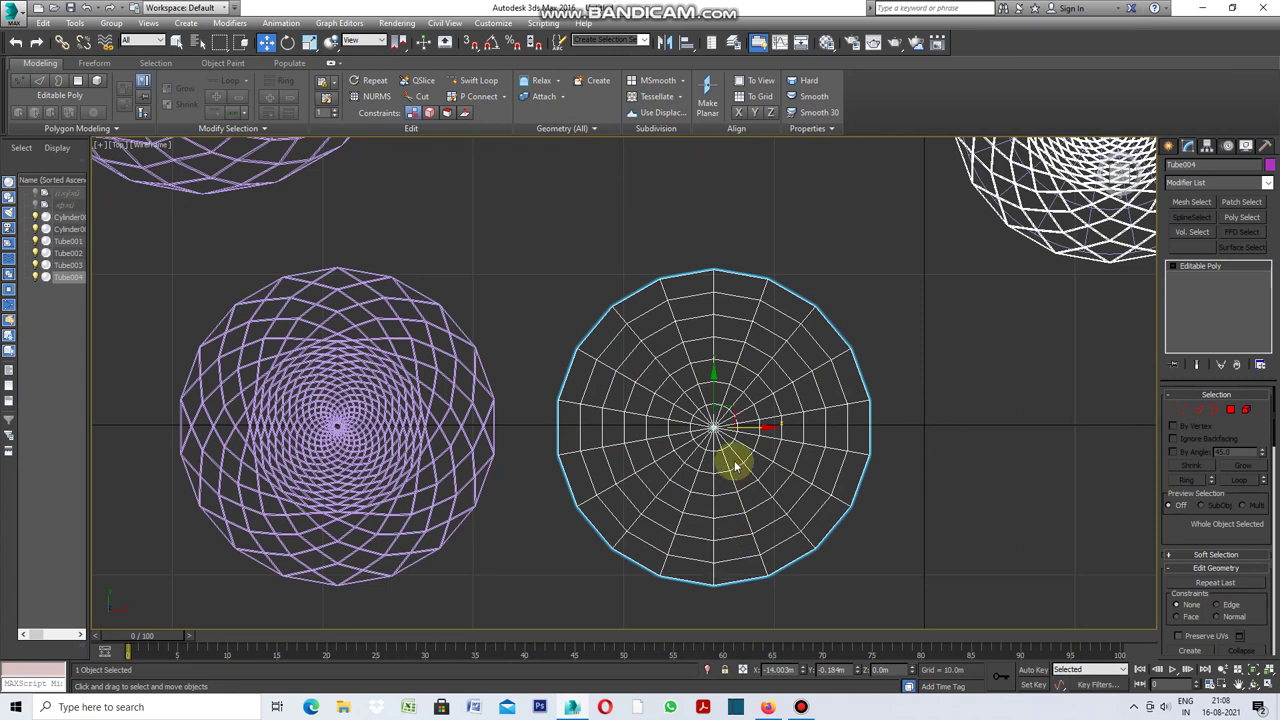
# Step: Re-enter Edge mode and select the spoke edges around and below the disc centre
pyautogui.scroll(2, 735, 465)
pyautogui.scroll(3, 728, 457)
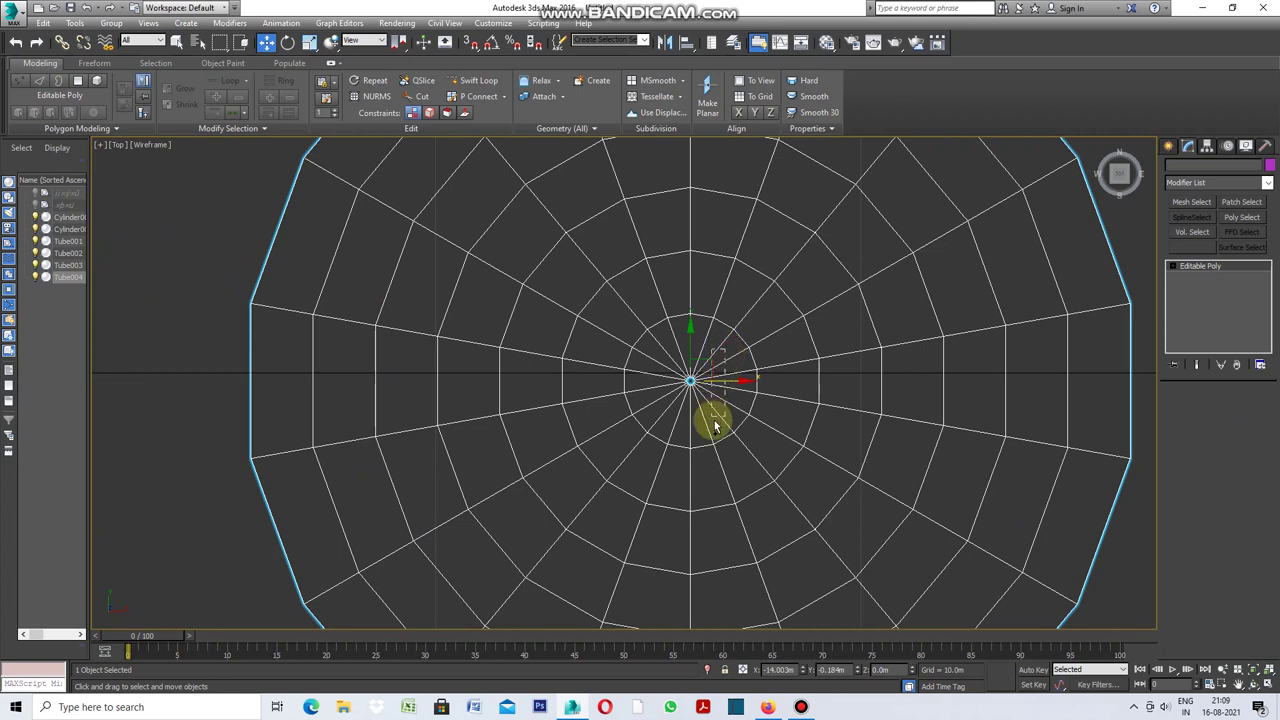
pyautogui.moveTo(736, 360); pyautogui.dragTo(724, 422)
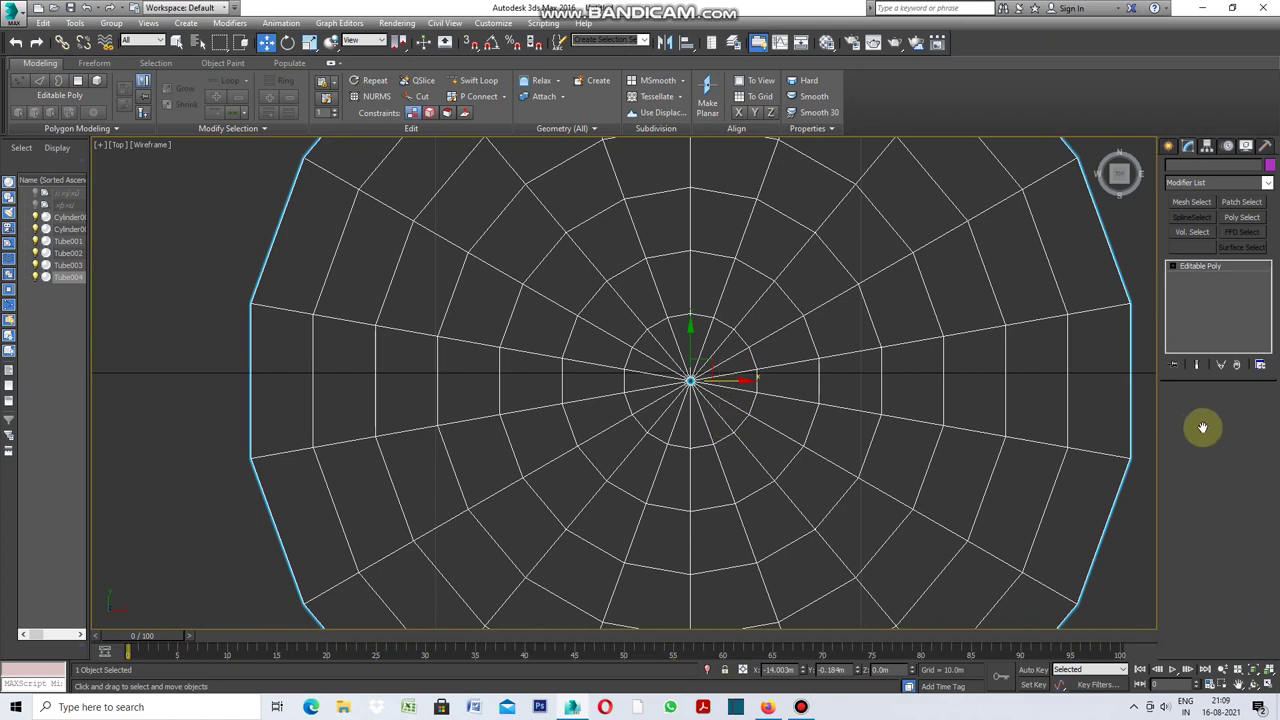
pyautogui.click(1199, 411)
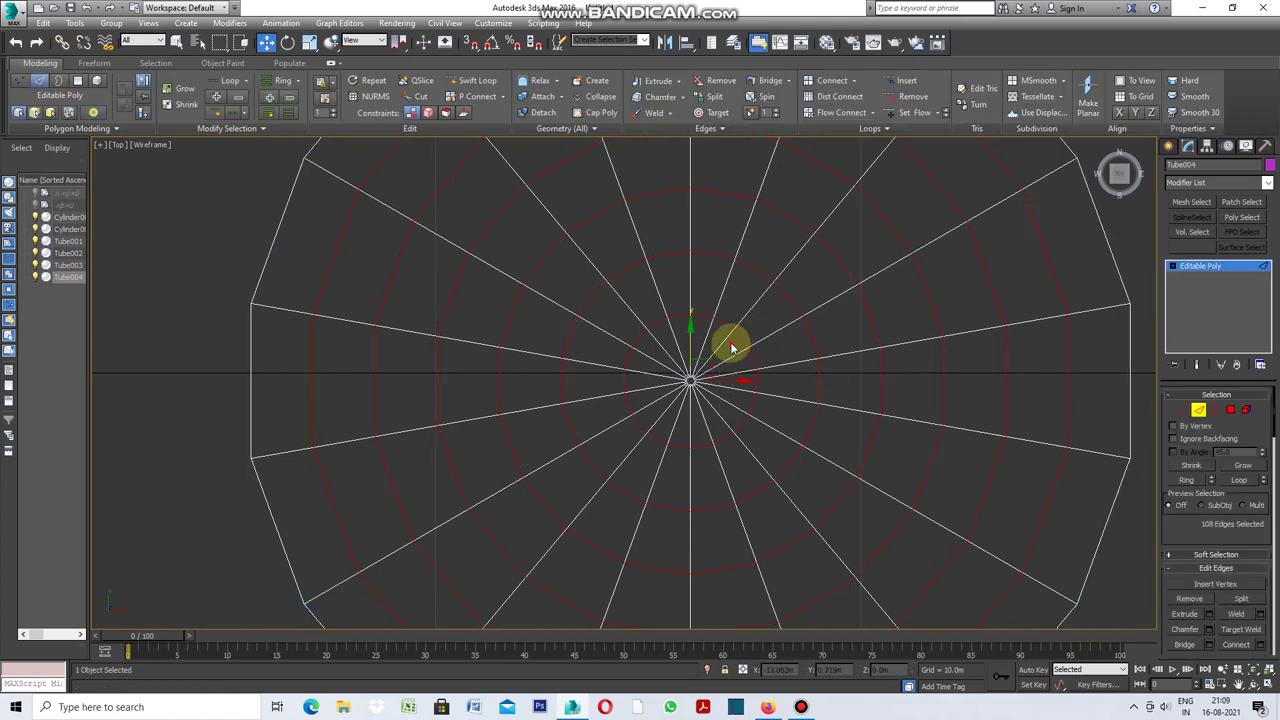
pyautogui.moveTo(732, 348)
pyautogui.mouseDown()
pyautogui.moveTo(718, 415)
pyautogui.moveTo(716, 352)
pyautogui.mouseUp()
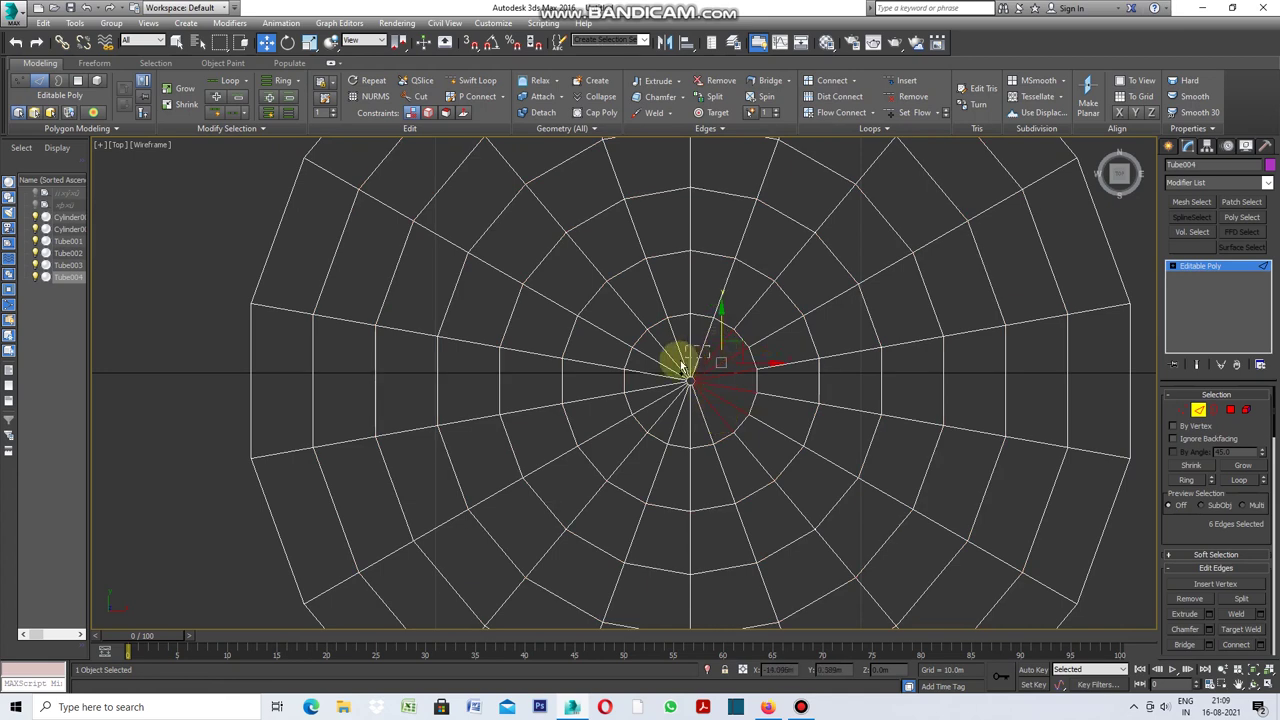
pyautogui.moveTo(663, 366)
pyautogui.mouseDown()
pyautogui.moveTo(710, 428)
pyautogui.moveTo(672, 425)
pyautogui.moveTo(650, 398)
pyautogui.moveTo(768, 470)
pyautogui.mouseUp()
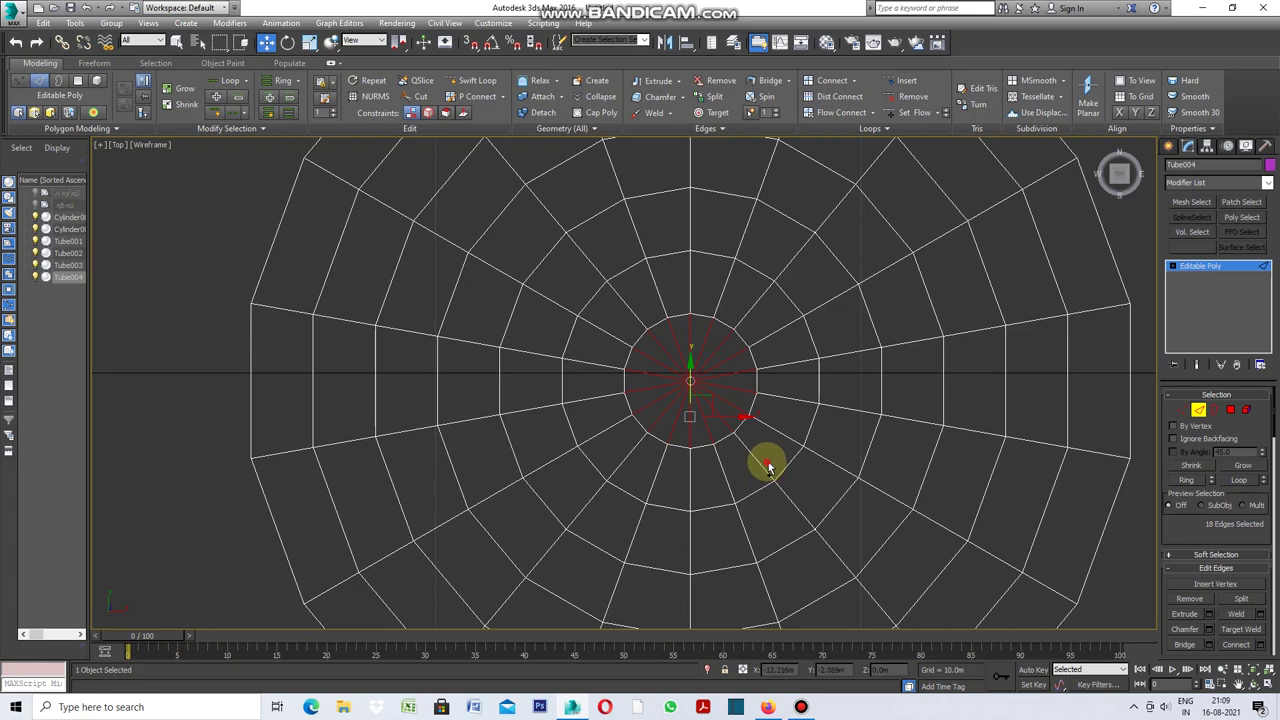
pyautogui.moveTo(768, 470); pyautogui.dragTo(618, 483)
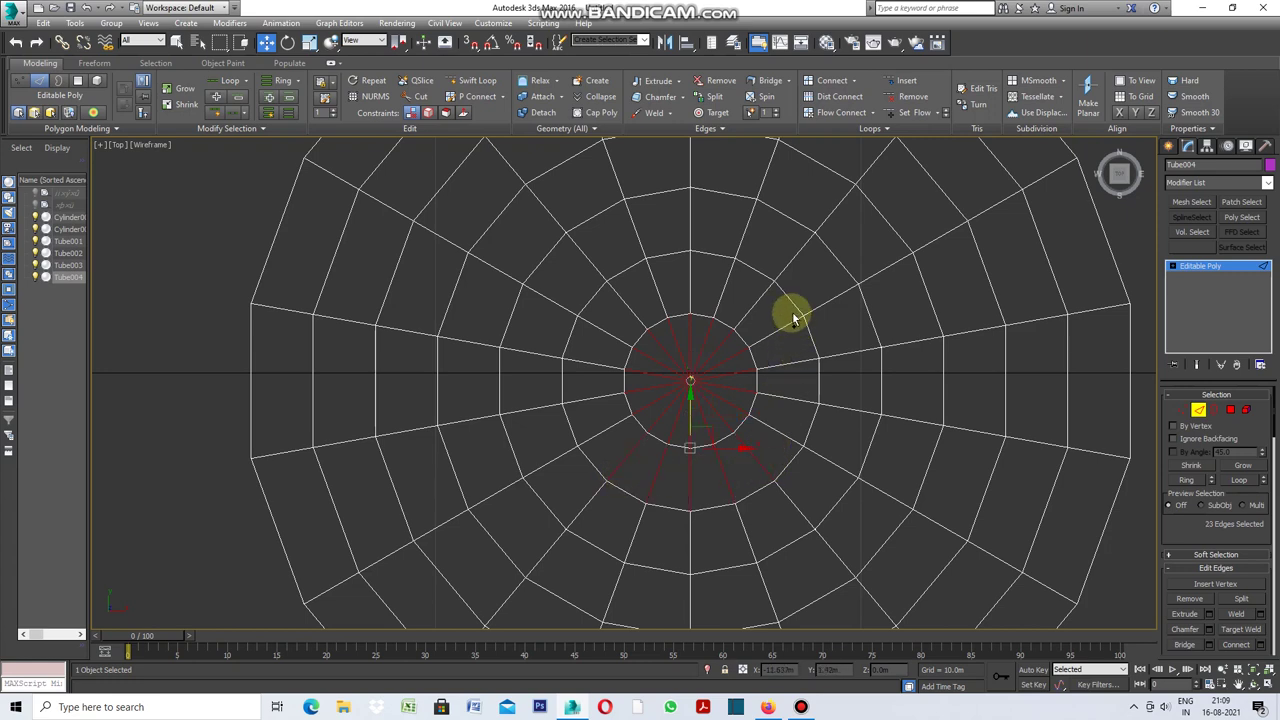
# Step: Add the right, upper and left inner-ring spoke edges to the selection
pyautogui.moveTo(793, 318); pyautogui.dragTo(762, 335)
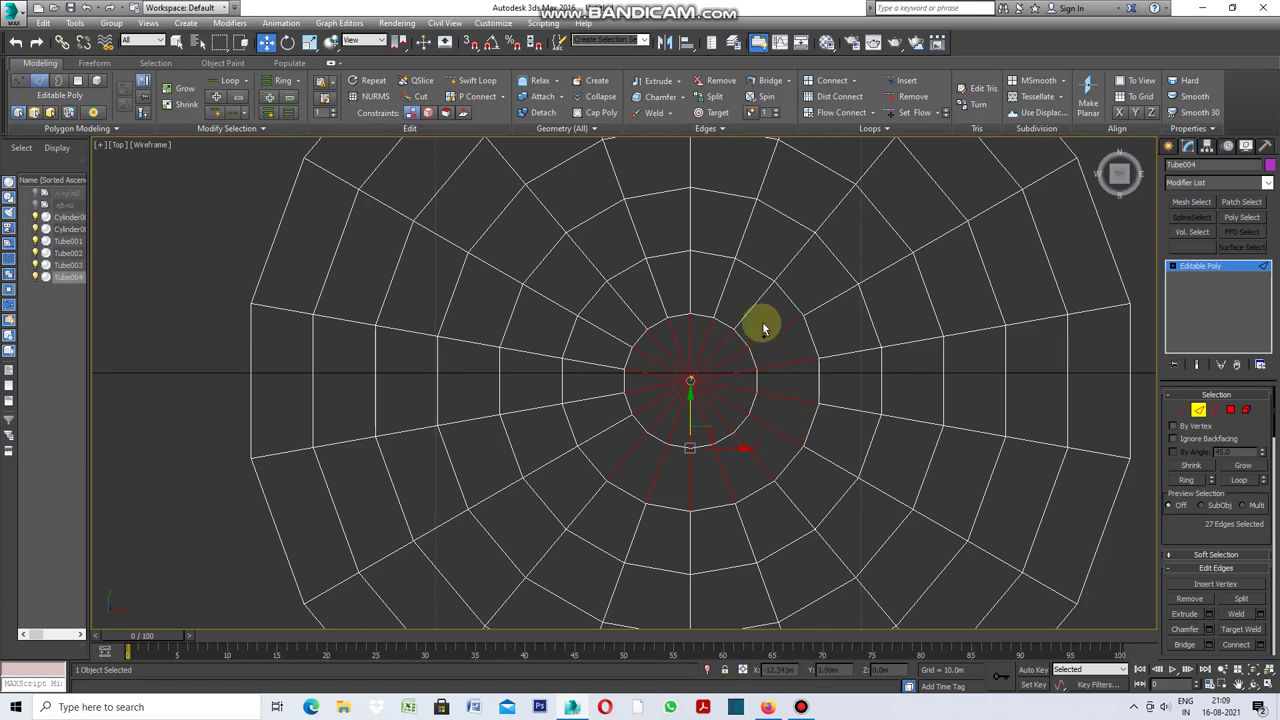
pyautogui.moveTo(741, 284)
pyautogui.mouseDown()
pyautogui.moveTo(642, 303)
pyautogui.moveTo(615, 294)
pyautogui.mouseUp()
pyautogui.keyDown('ctrl'); pyautogui.click(623, 337); pyautogui.keyUp('ctrl')
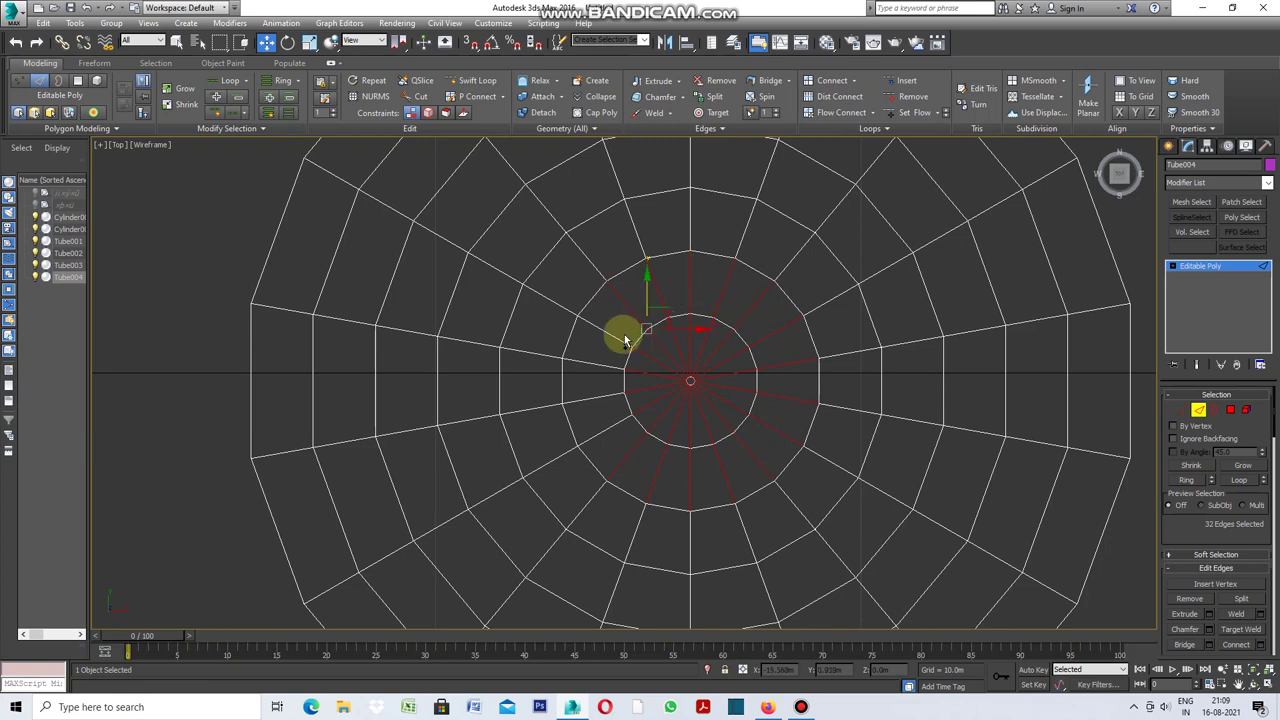
pyautogui.keyDown('ctrl'); pyautogui.moveTo(603, 318); pyautogui.dragTo(603, 443); pyautogui.keyUp('ctrl')
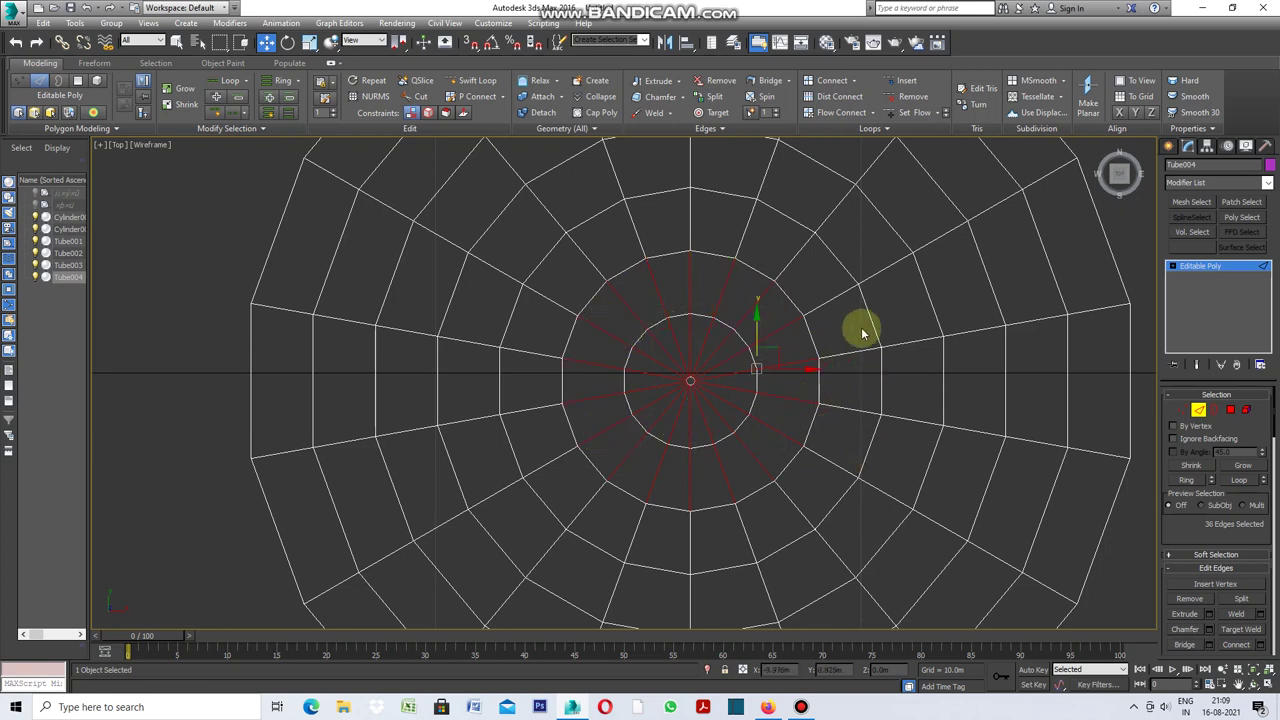
pyautogui.moveTo(852, 310)
pyautogui.mouseDown()
pyautogui.moveTo(856, 370)
pyautogui.moveTo(834, 457)
pyautogui.moveTo(845, 470)
pyautogui.mouseUp()
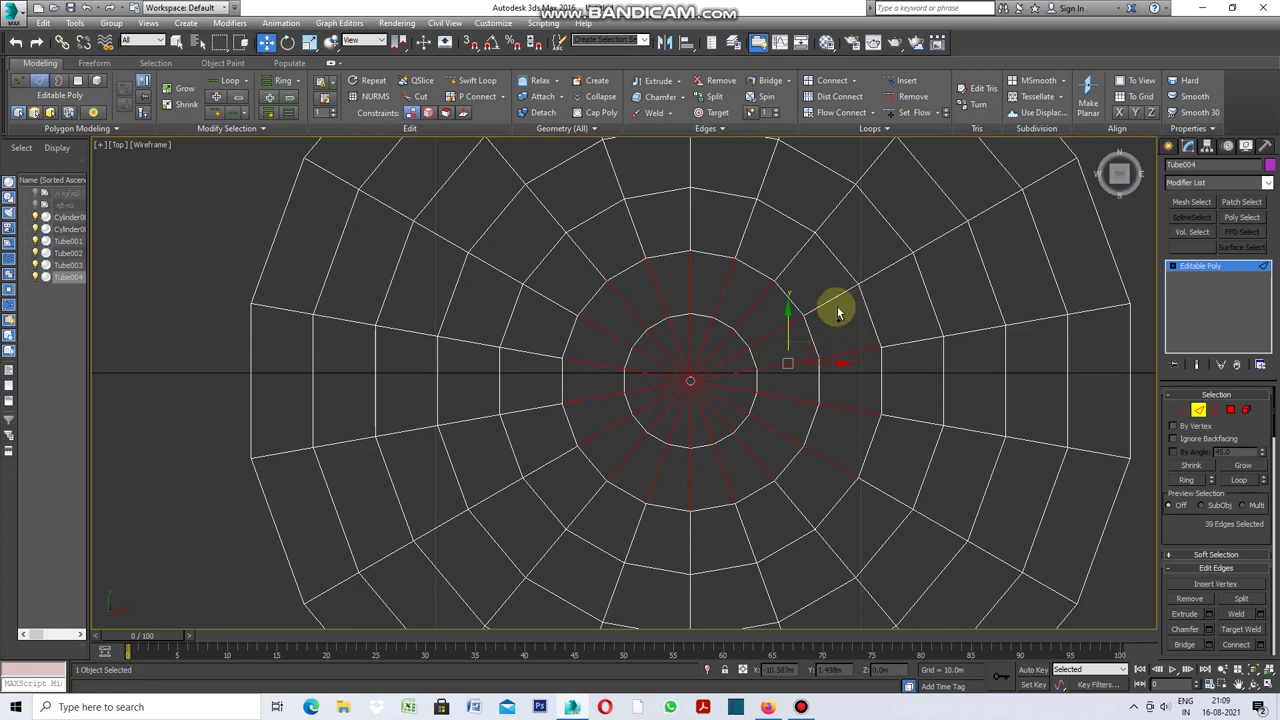
pyautogui.keyDown('ctrl'); pyautogui.click(790, 257); pyautogui.keyUp('ctrl')
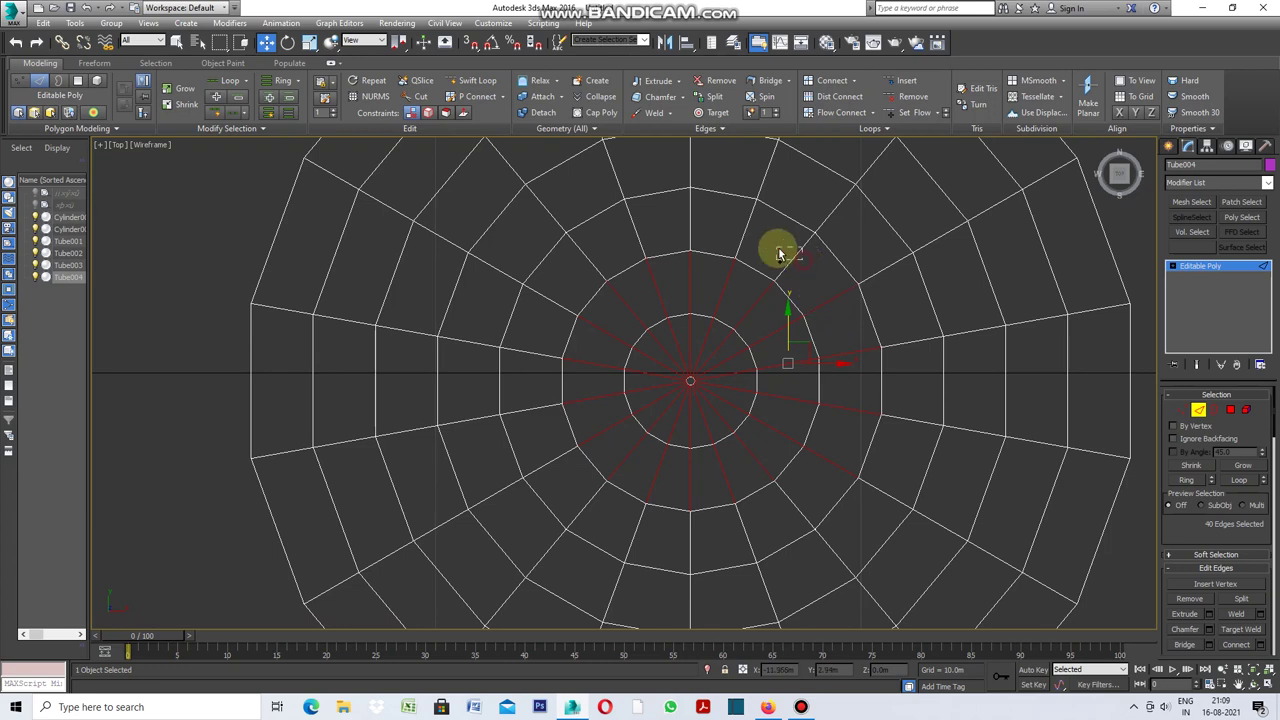
# Step: Add the next ring's spoke edges above, left of and below the centre to the selection
pyautogui.keyDown('ctrl'); pyautogui.click(750, 229); pyautogui.keyUp('ctrl')
pyautogui.keyDown('ctrl'); pyautogui.click(690, 220); pyautogui.keyUp('ctrl')
pyautogui.keyDown('ctrl'); pyautogui.click(632, 228); pyautogui.keyUp('ctrl')
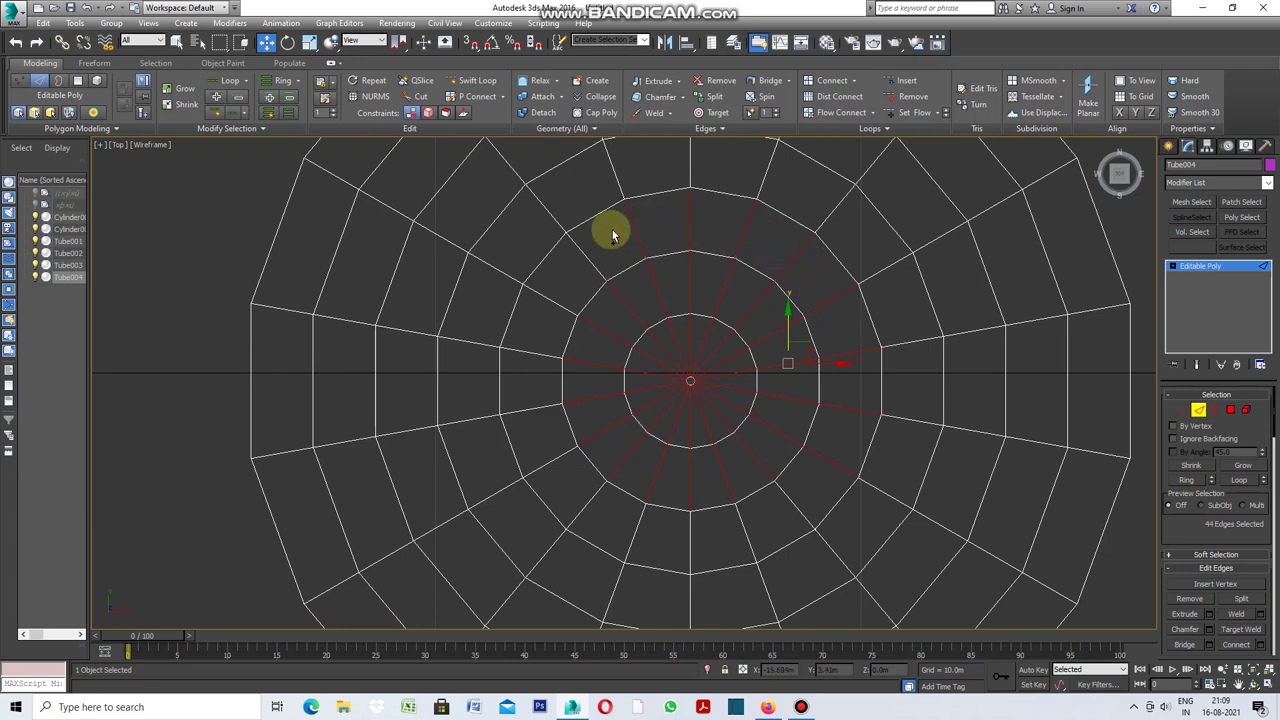
pyautogui.keyDown('ctrl'); pyautogui.click(543, 297); pyautogui.keyUp('ctrl')
pyautogui.keyDown('ctrl'); pyautogui.click(534, 355); pyautogui.keyUp('ctrl')
pyautogui.keyDown('ctrl'); pyautogui.click(527, 420); pyautogui.keyUp('ctrl')
pyautogui.keyDown('ctrl'); pyautogui.click(550, 462); pyautogui.keyUp('ctrl')
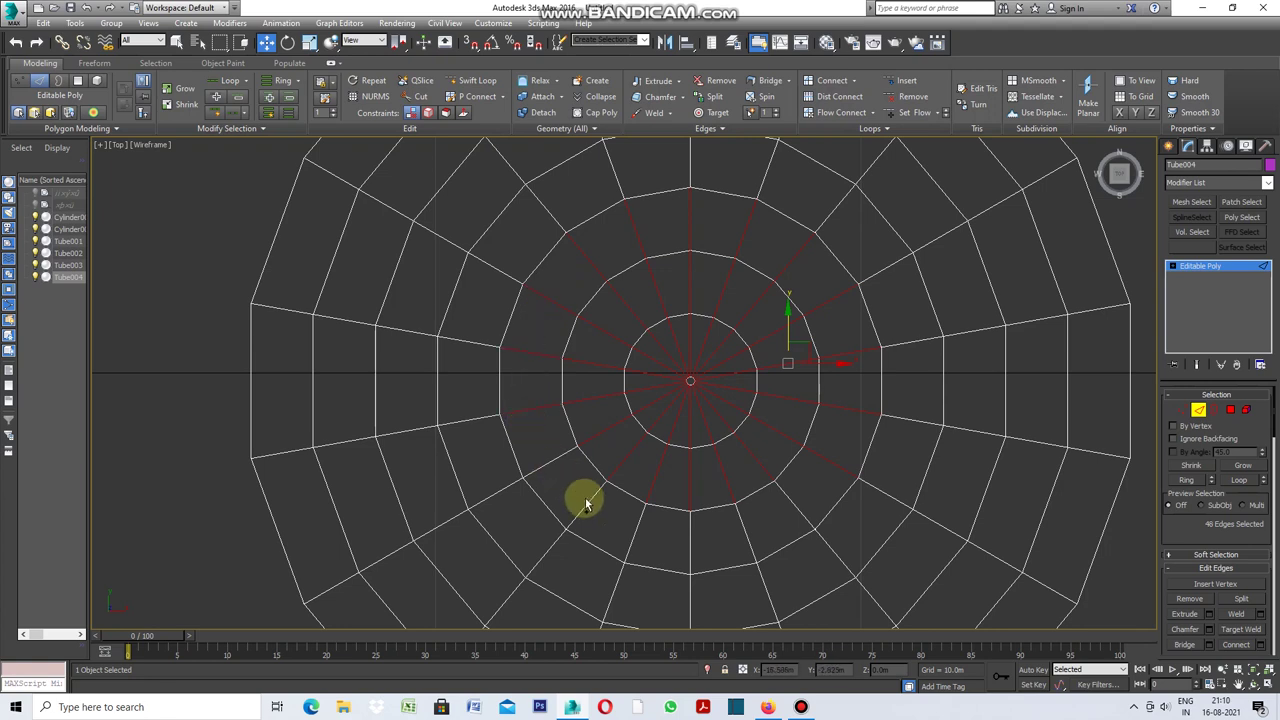
pyautogui.keyDown('ctrl'); pyautogui.click(543, 460); pyautogui.keyUp('ctrl')
pyautogui.keyDown('ctrl'); pyautogui.click(760, 537); pyautogui.keyUp('ctrl')
pyautogui.keyDown('ctrl'); pyautogui.click(634, 531); pyautogui.keyUp('ctrl')
pyautogui.keyDown('ctrl'); pyautogui.click(690, 535); pyautogui.keyUp('ctrl')
pyautogui.keyDown('ctrl'); pyautogui.click(798, 508); pyautogui.keyUp('ctrl')
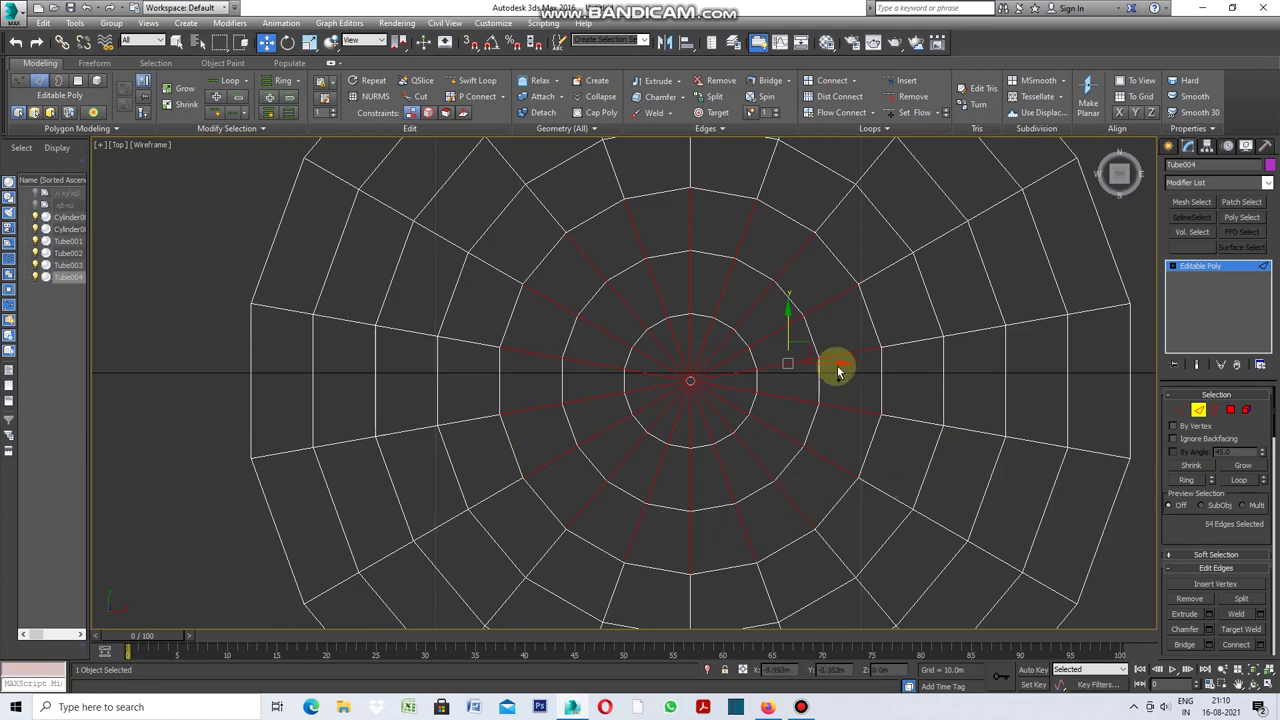
# Step: Extend the selection to outer-ring spoke edges on the right, lower and left sides
pyautogui.scroll(-3, 810, 363)
pyautogui.scroll(3, 848, 410)
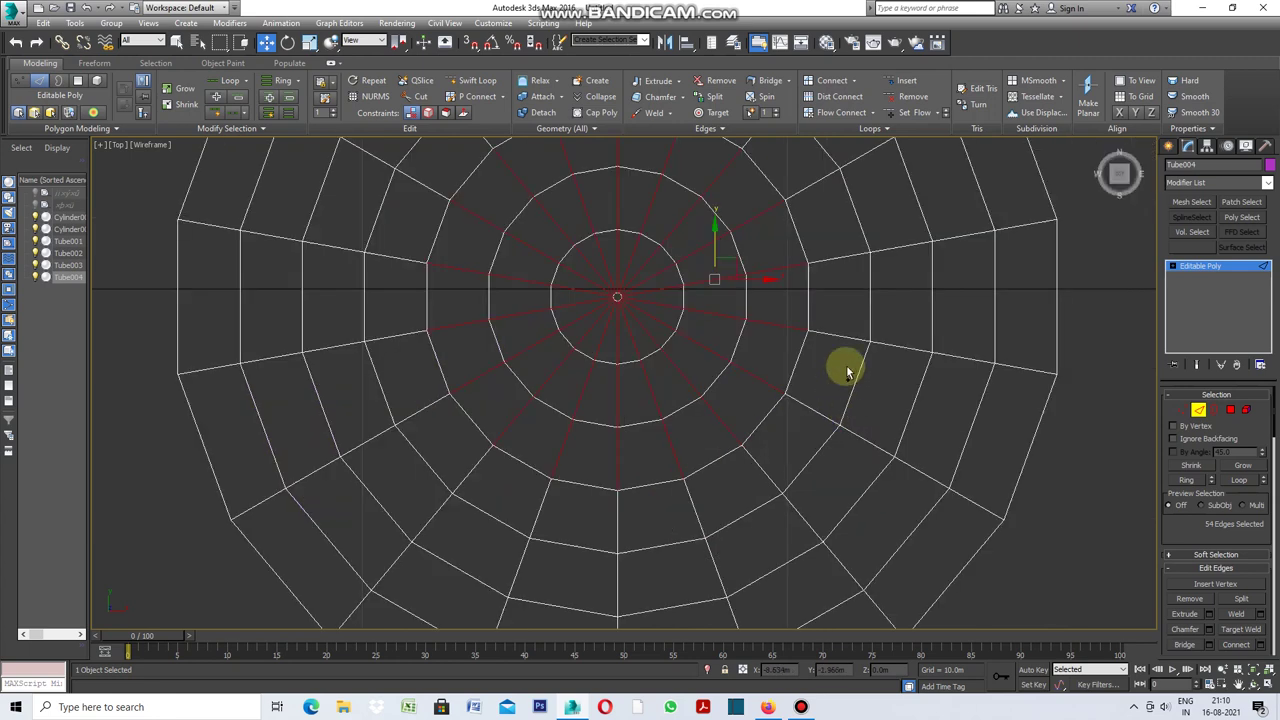
pyautogui.moveTo(845, 240)
pyautogui.mouseDown()
pyautogui.moveTo(835, 365)
pyautogui.moveTo(810, 422)
pyautogui.mouseUp()
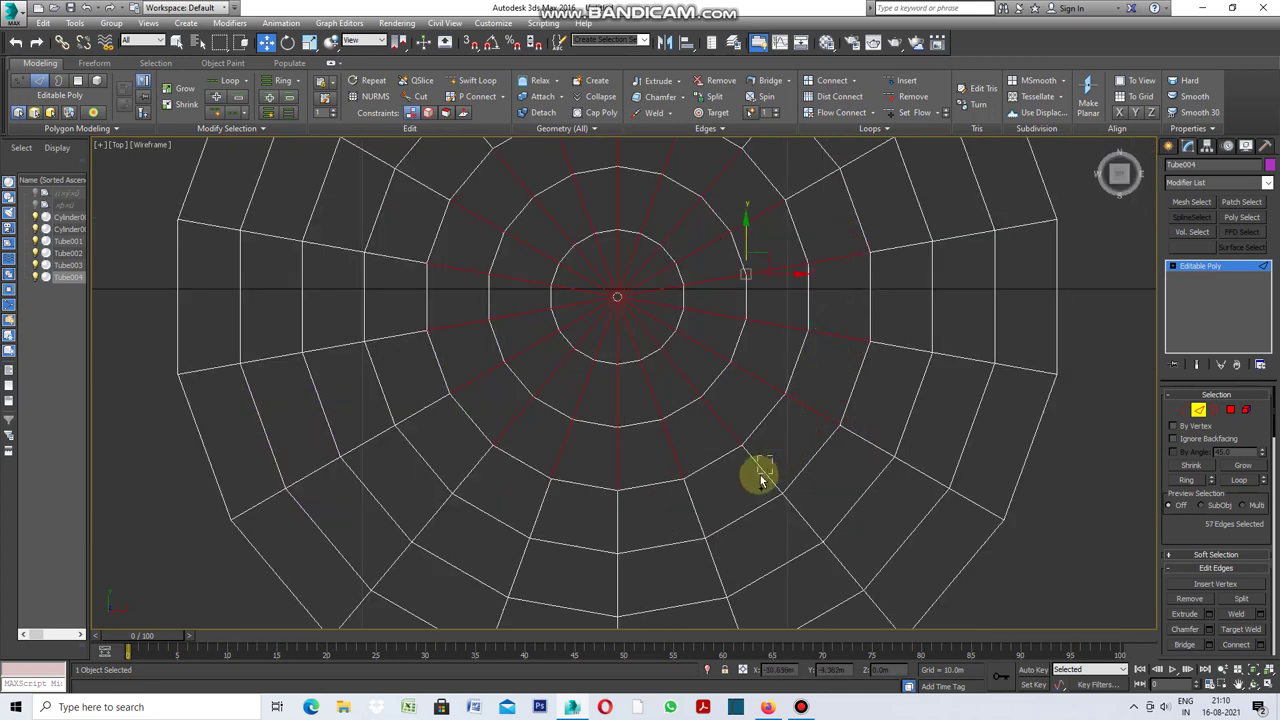
pyautogui.keyDown('ctrl'); pyautogui.moveTo(700, 504); pyautogui.dragTo(596, 518); pyautogui.keyUp('ctrl')
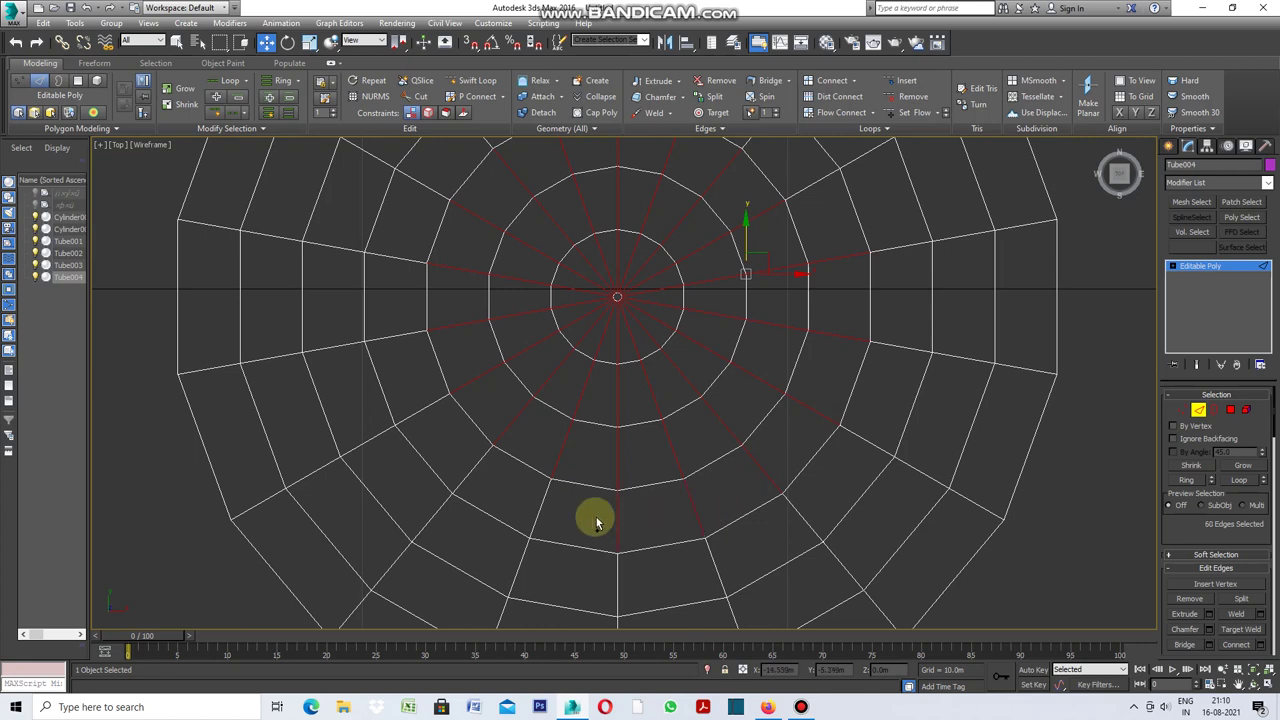
pyautogui.keyDown('ctrl'); pyautogui.click(538, 508); pyautogui.keyUp('ctrl')
pyautogui.keyDown('ctrl'); pyautogui.moveTo(463, 473); pyautogui.dragTo(452, 460); pyautogui.keyUp('ctrl')
pyautogui.keyDown('ctrl'); pyautogui.moveTo(408, 243); pyautogui.dragTo(394, 354); pyautogui.keyUp('ctrl')
pyautogui.scroll(-4, 454, 397)
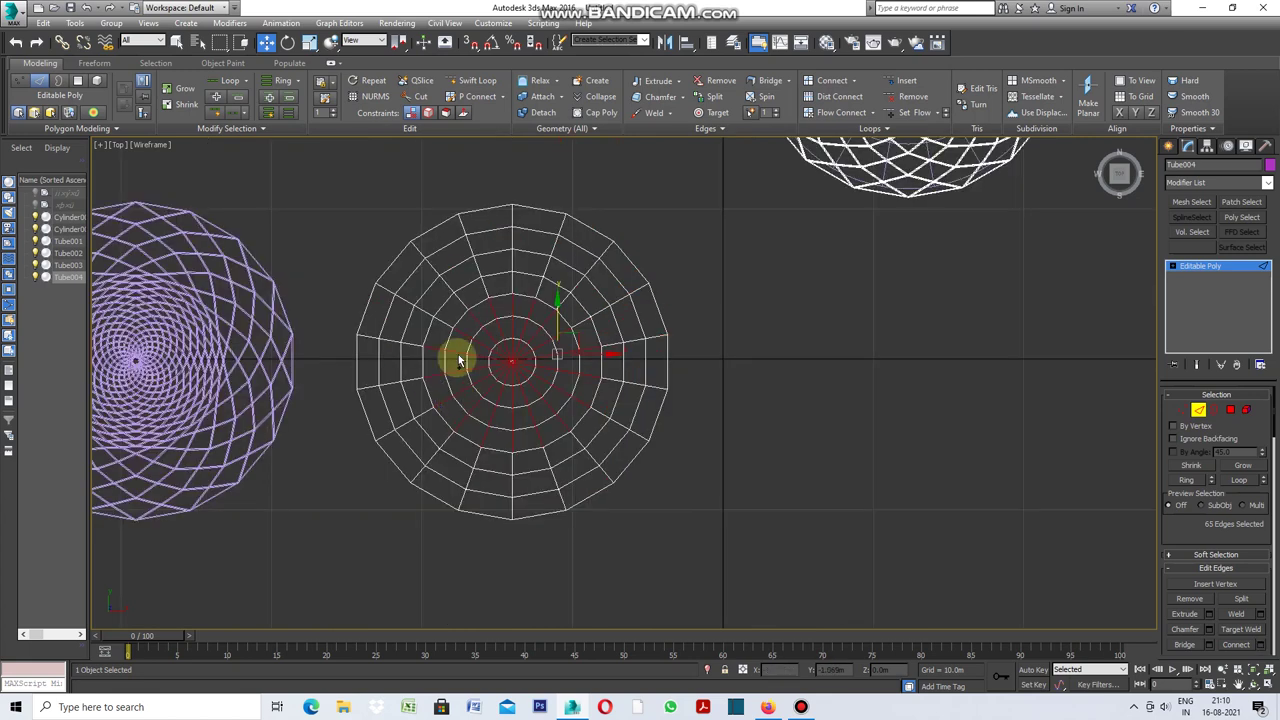
# Step: Ctrl-select the upper and left radial spoke edges of the tube ring
pyautogui.scroll(4, 437, 310)
pyautogui.keyDown('ctrl'); pyautogui.click(448, 352); pyautogui.keyUp('ctrl')
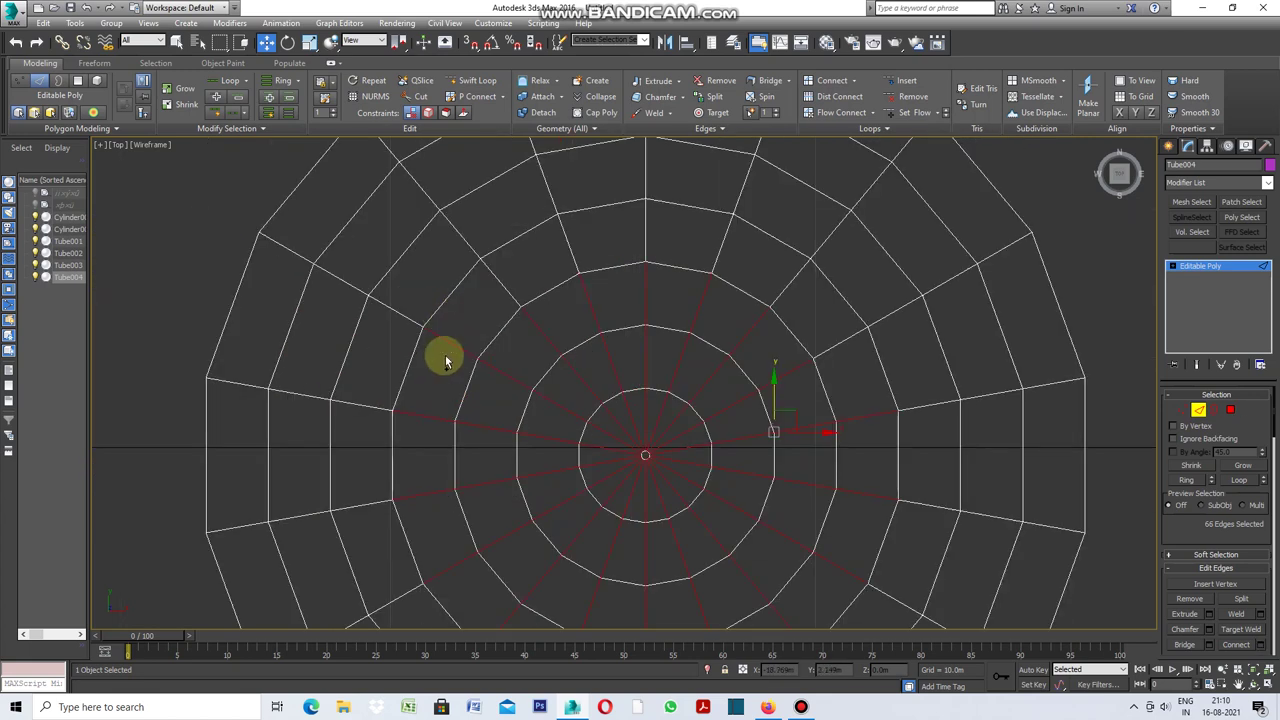
pyautogui.keyDown('ctrl'); pyautogui.click(500, 287); pyautogui.keyUp('ctrl')
pyautogui.keyDown('ctrl'); pyautogui.click(645, 238); pyautogui.keyUp('ctrl')
pyautogui.keyDown('ctrl'); pyautogui.click(573, 256); pyautogui.keyUp('ctrl')
pyautogui.keyDown('ctrl'); pyautogui.click(723, 242); pyautogui.keyUp('ctrl')
pyautogui.keyDown('ctrl'); pyautogui.click(792, 283); pyautogui.keyUp('ctrl')
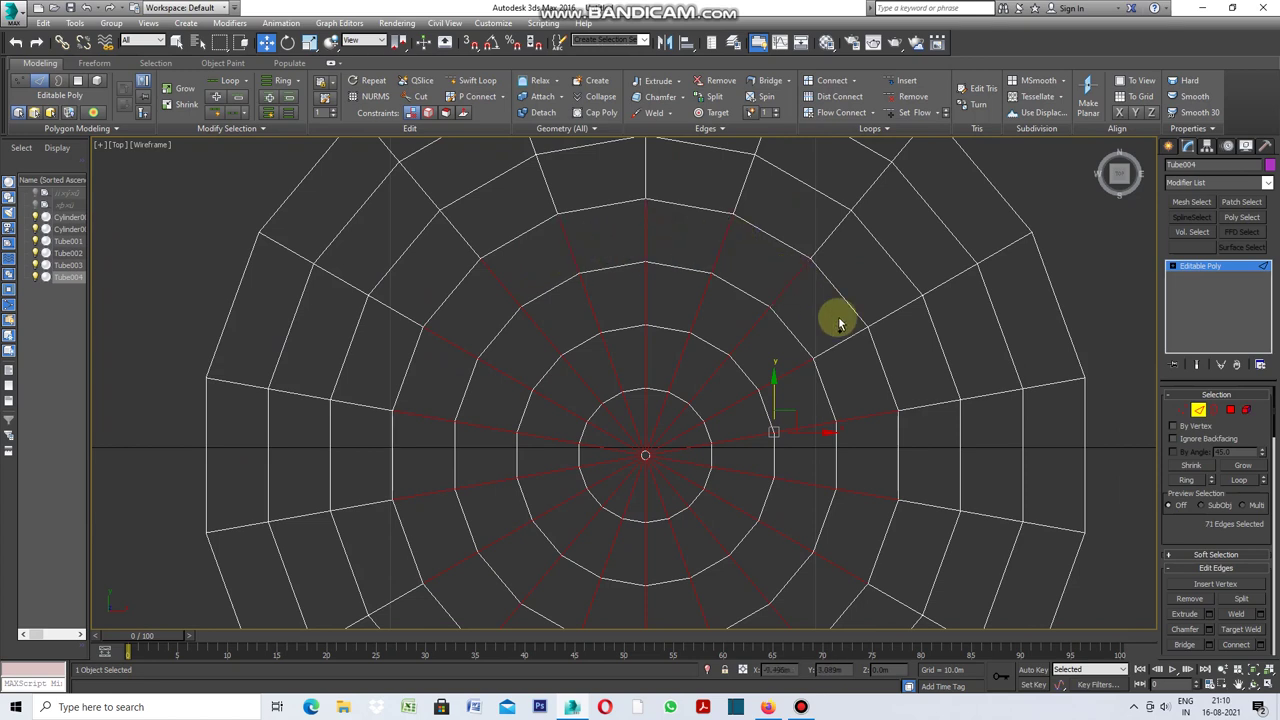
pyautogui.keyDown('ctrl'); pyautogui.click(818, 237); pyautogui.keyUp('ctrl')
pyautogui.keyDown('ctrl'); pyautogui.click(765, 182); pyautogui.keyUp('ctrl')
pyautogui.keyDown('ctrl'); pyautogui.click(645, 172); pyautogui.keyUp('ctrl')
pyautogui.keyDown('ctrl'); pyautogui.click(548, 178); pyautogui.keyUp('ctrl')
pyautogui.keyDown('ctrl'); pyautogui.click(524, 195); pyautogui.keyUp('ctrl')
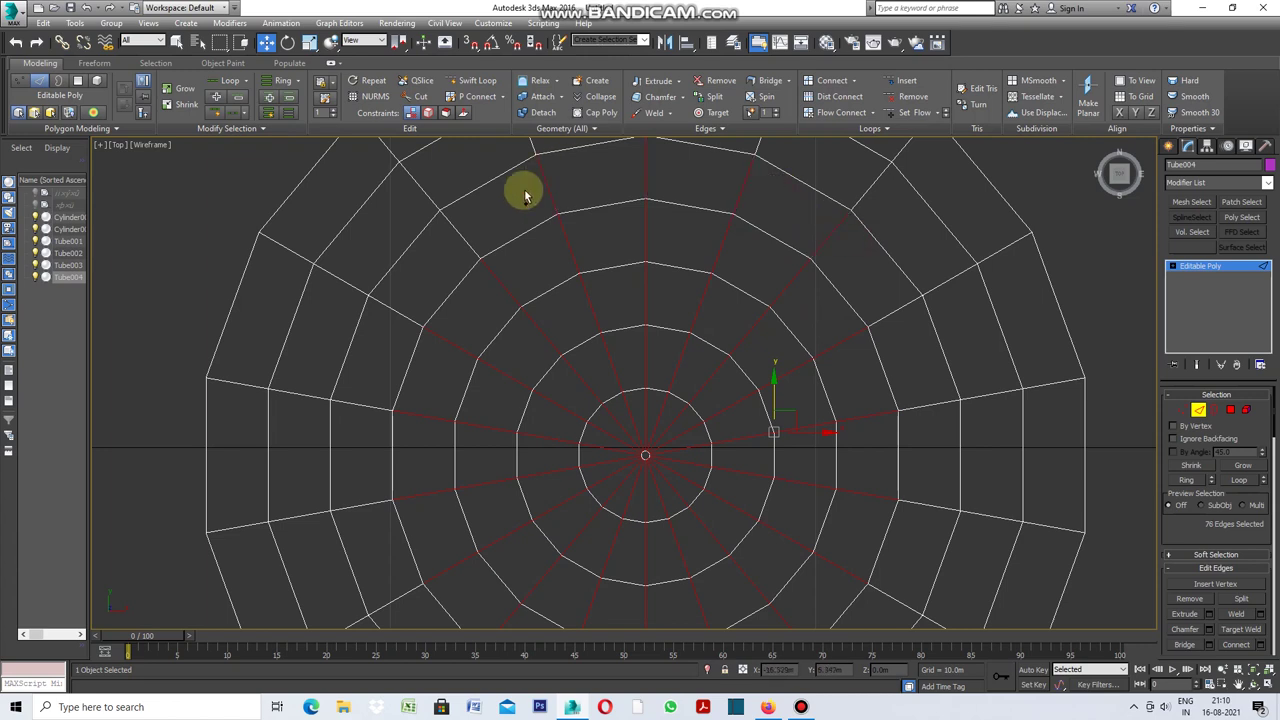
pyautogui.keyDown('ctrl'); pyautogui.click(462, 240); pyautogui.keyUp('ctrl')
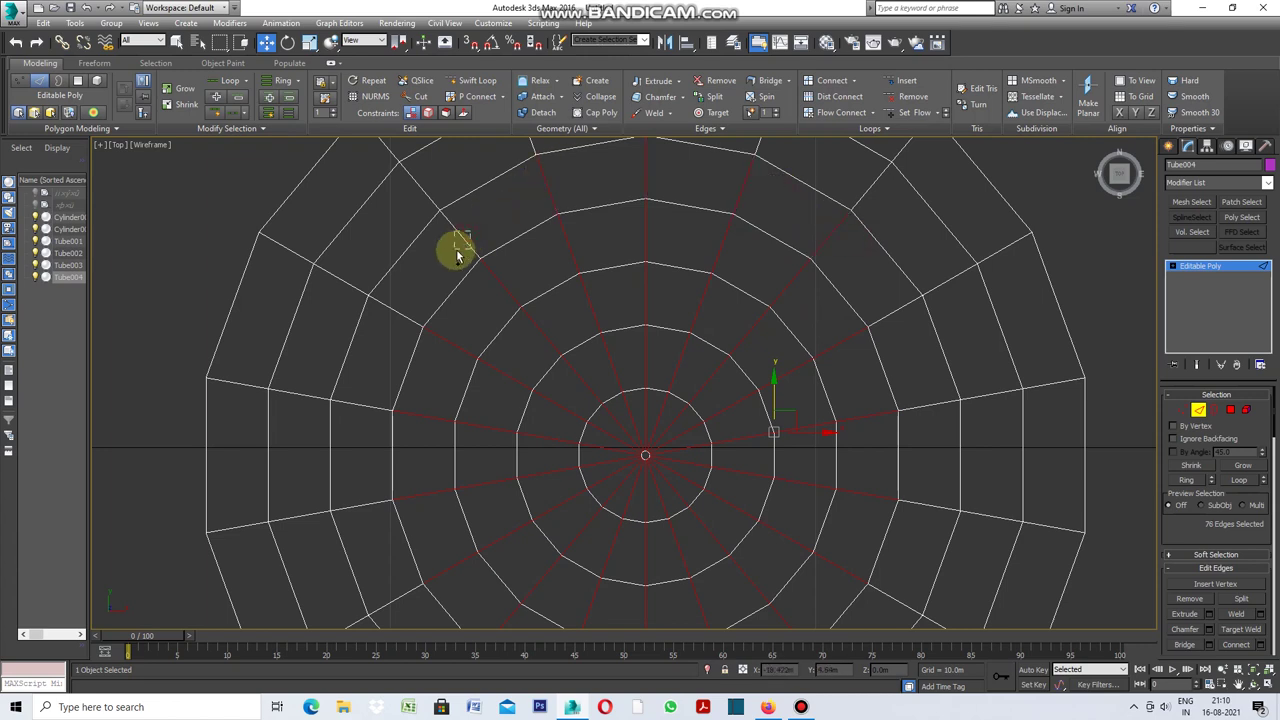
pyautogui.keyDown('ctrl'); pyautogui.click(405, 322); pyautogui.keyUp('ctrl')
pyautogui.moveTo(358, 456); pyautogui.dragTo(352, 545)
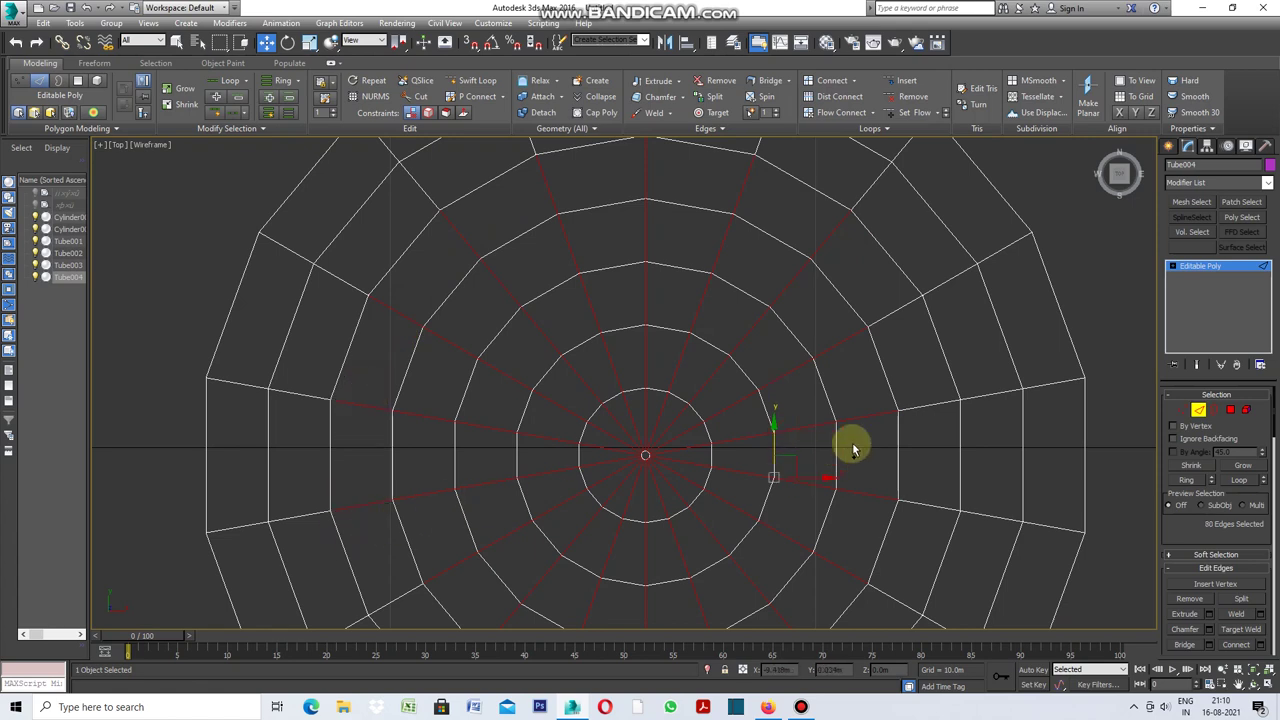
# Step: Add the lower and right-side spoke edges to the selection
pyautogui.scroll(-4, 853, 365)
pyautogui.scroll(4, 735, 485)
pyautogui.keyDown('ctrl'); pyautogui.click(680, 455); pyautogui.keyUp('ctrl')
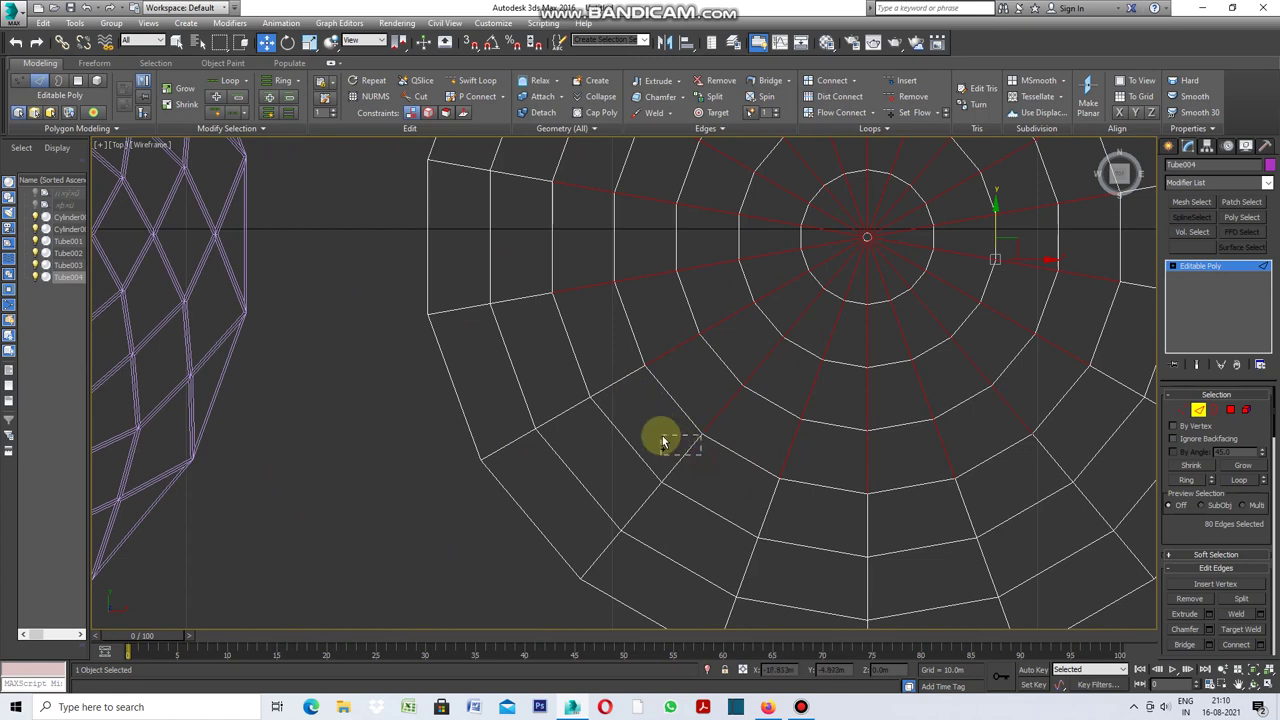
pyautogui.keyDown('ctrl'); pyautogui.click(621, 353); pyautogui.keyUp('ctrl')
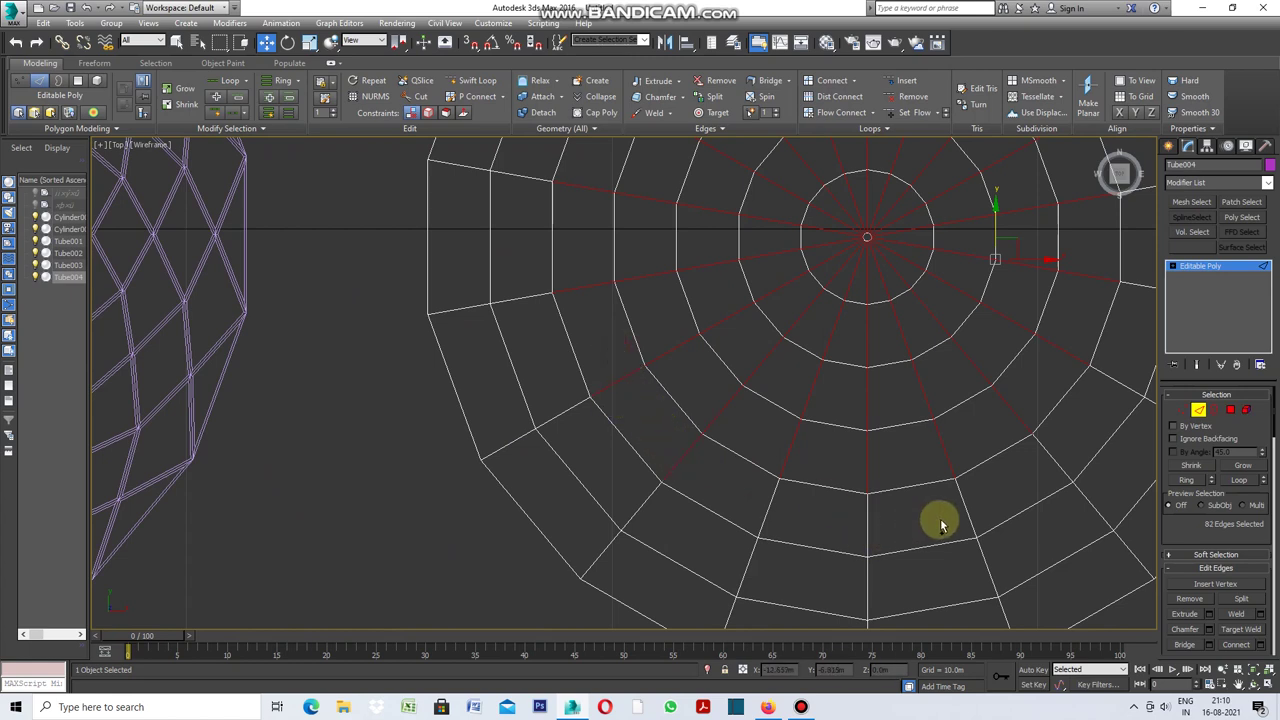
pyautogui.moveTo(982, 512)
pyautogui.keyDown('ctrl'); pyautogui.mouseDown()
pyautogui.moveTo(775, 533)
pyautogui.moveTo(766, 523)
pyautogui.mouseUp(); pyautogui.keyUp('ctrl')
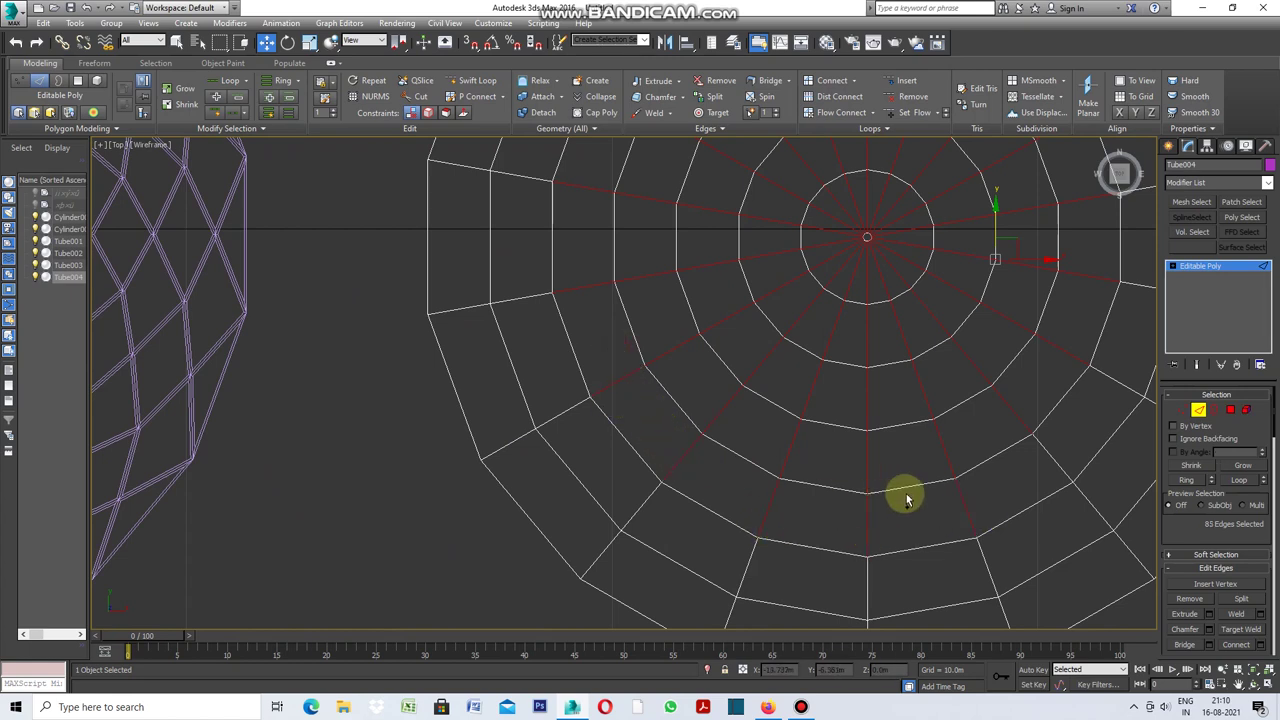
pyautogui.scroll(-4, 754, 486)
pyautogui.scroll(4, 880, 465)
pyautogui.keyDown('ctrl'); pyautogui.click(860, 410); pyautogui.keyUp('ctrl')
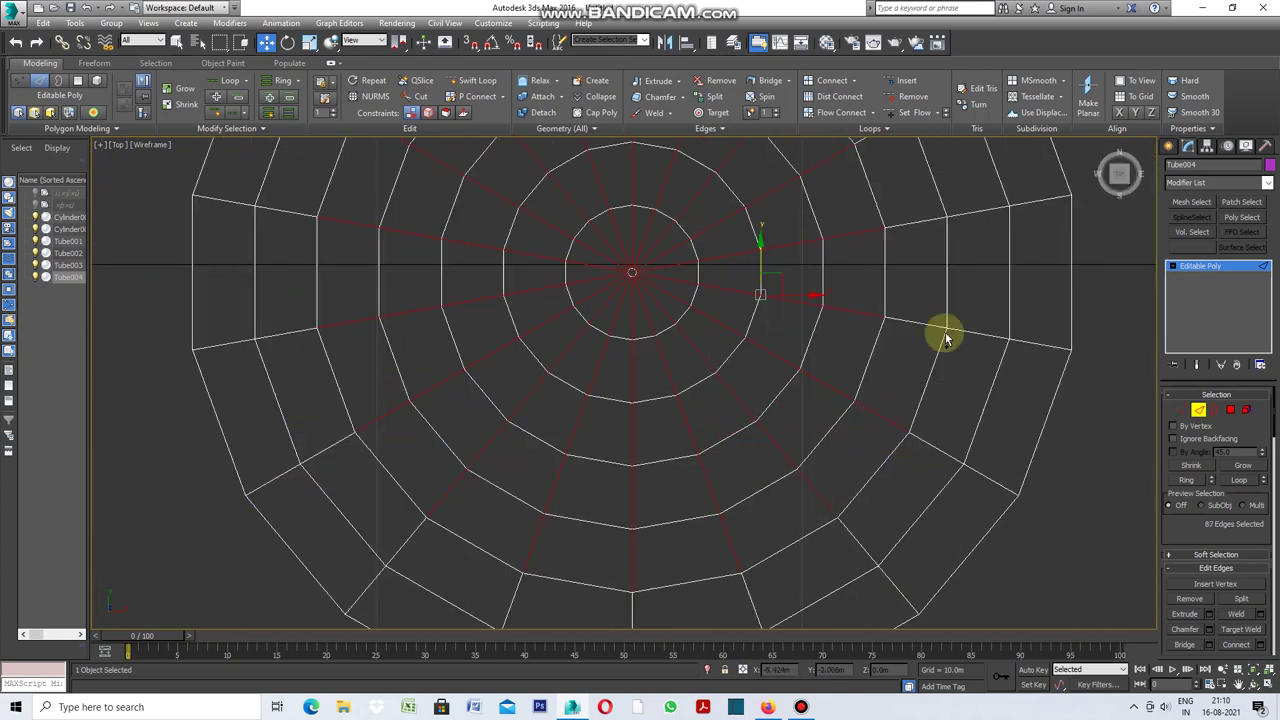
pyautogui.keyDown('ctrl'); pyautogui.click(921, 207); pyautogui.keyUp('ctrl')
pyautogui.keyDown('ctrl'); pyautogui.moveTo(921, 207); pyautogui.dragTo(906, 345); pyautogui.keyUp('ctrl')
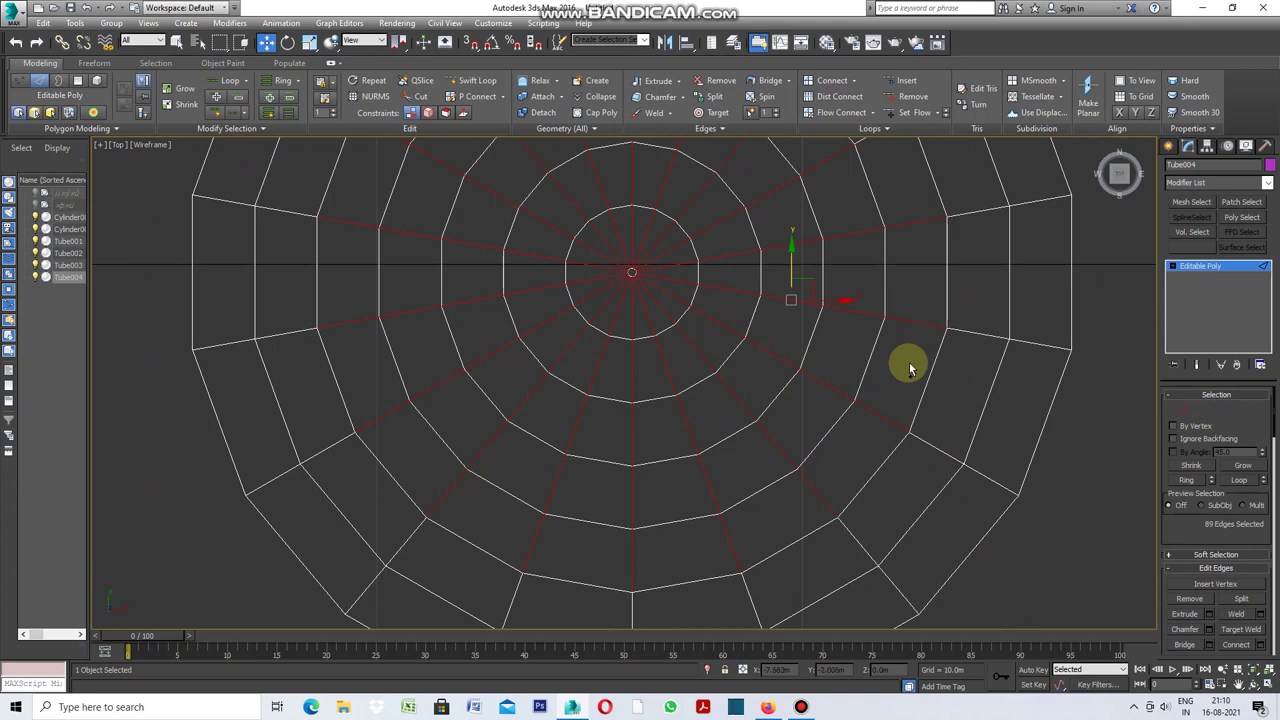
pyautogui.scroll(-4, 914, 386)
pyautogui.scroll(4, 912, 298)
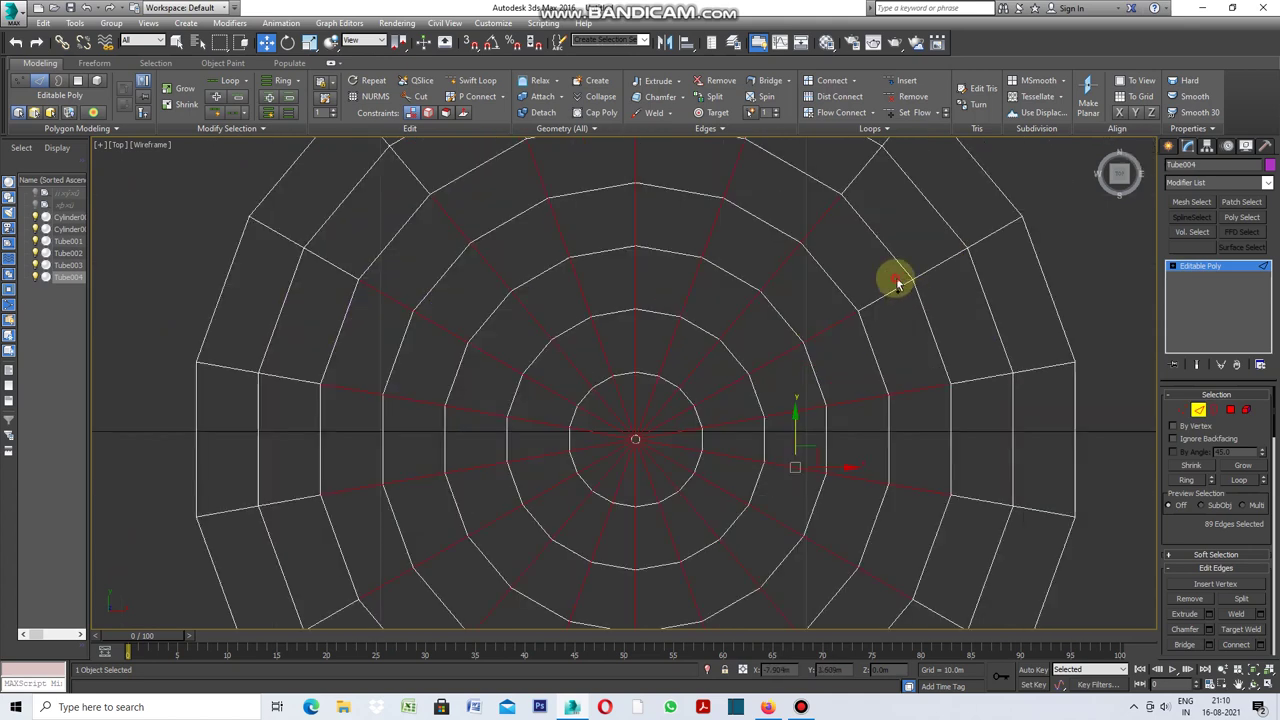
pyautogui.keyDown('ctrl'); pyautogui.click(891, 318); pyautogui.keyUp('ctrl')
pyautogui.scroll(-4, 890, 322)
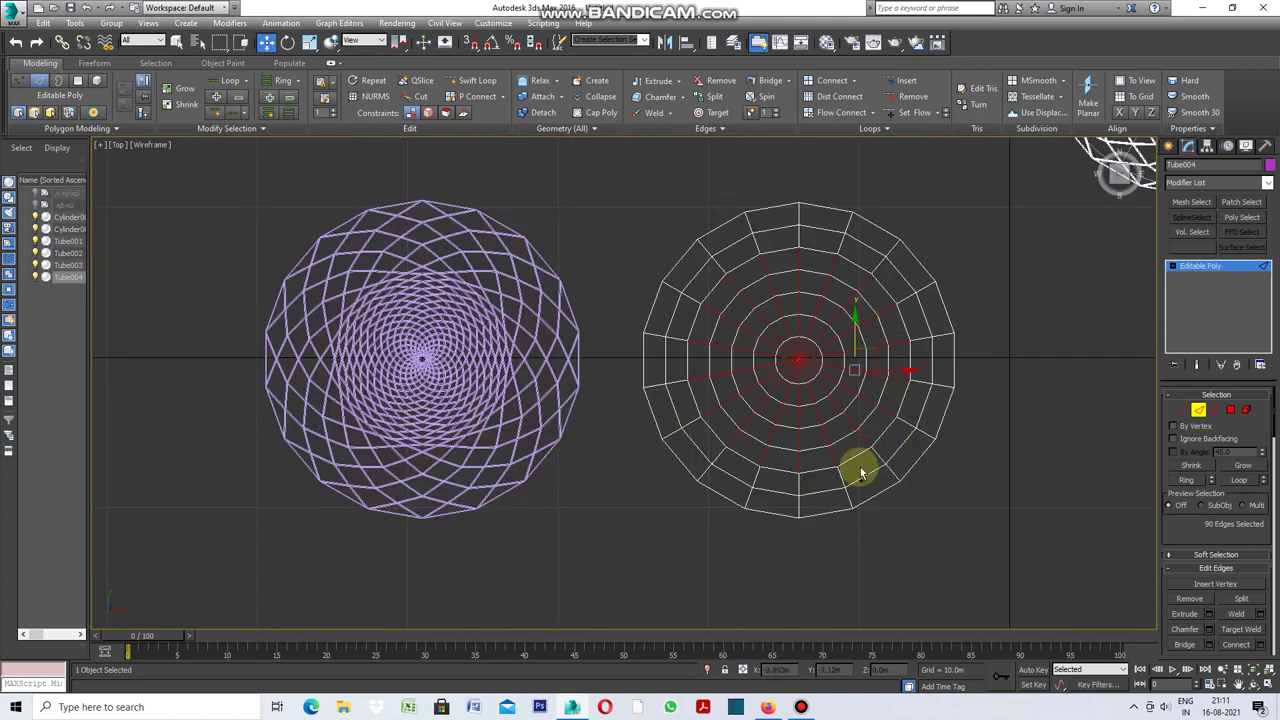
pyautogui.scroll(5, 862, 468)
# Step: Add the outer-ring spoke edges around the right, bottom and left sides
pyautogui.keyDown('ctrl'); pyautogui.click(913, 436); pyautogui.keyUp('ctrl')
pyautogui.keyDown('ctrl'); pyautogui.click(803, 496); pyautogui.keyUp('ctrl')
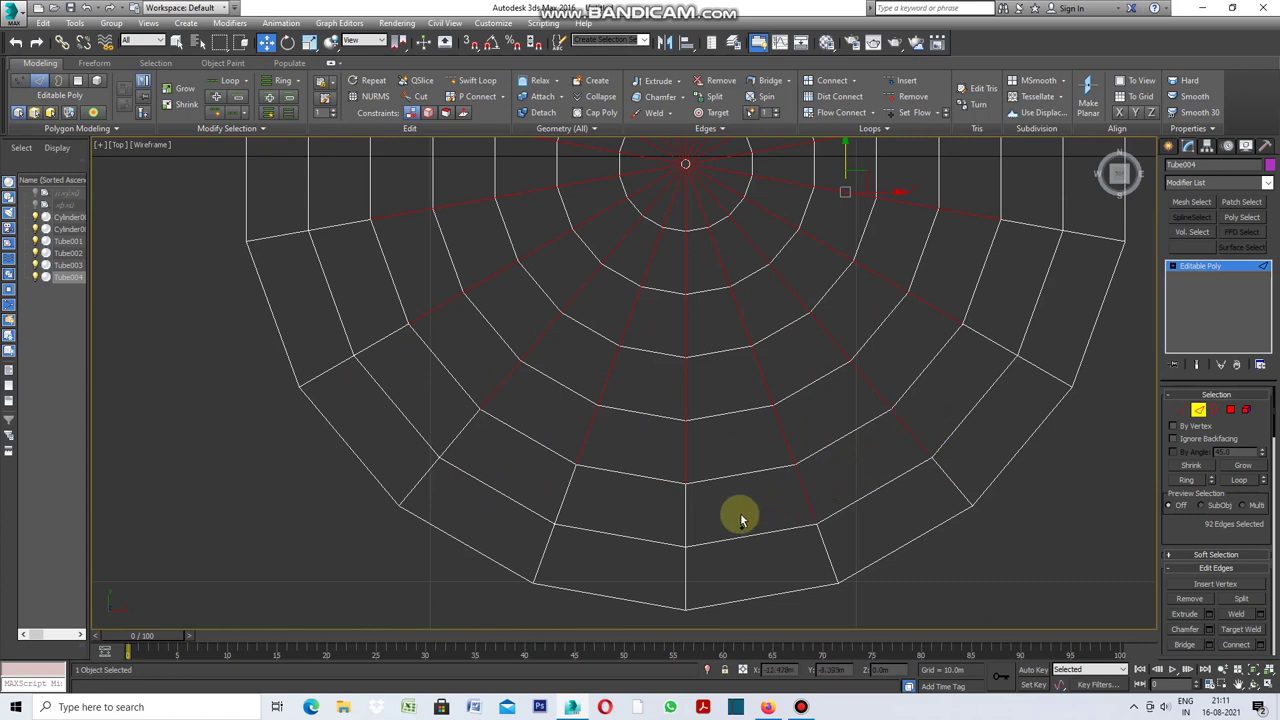
pyautogui.keyDown('ctrl'); pyautogui.click(570, 487); pyautogui.keyUp('ctrl')
pyautogui.keyDown('ctrl'); pyautogui.click(452, 436); pyautogui.keyUp('ctrl')
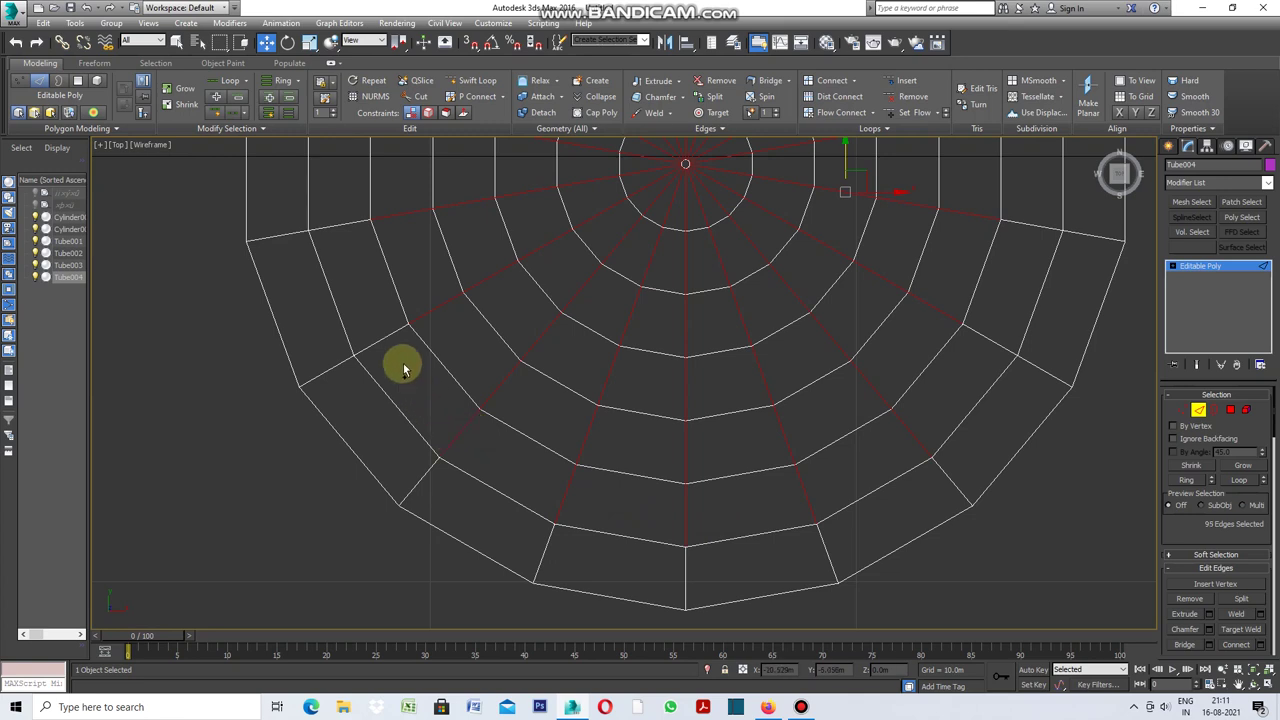
pyautogui.keyDown('ctrl'); pyautogui.click(380, 342); pyautogui.keyUp('ctrl')
pyautogui.keyDown('ctrl'); pyautogui.click(350, 212); pyautogui.keyUp('ctrl')
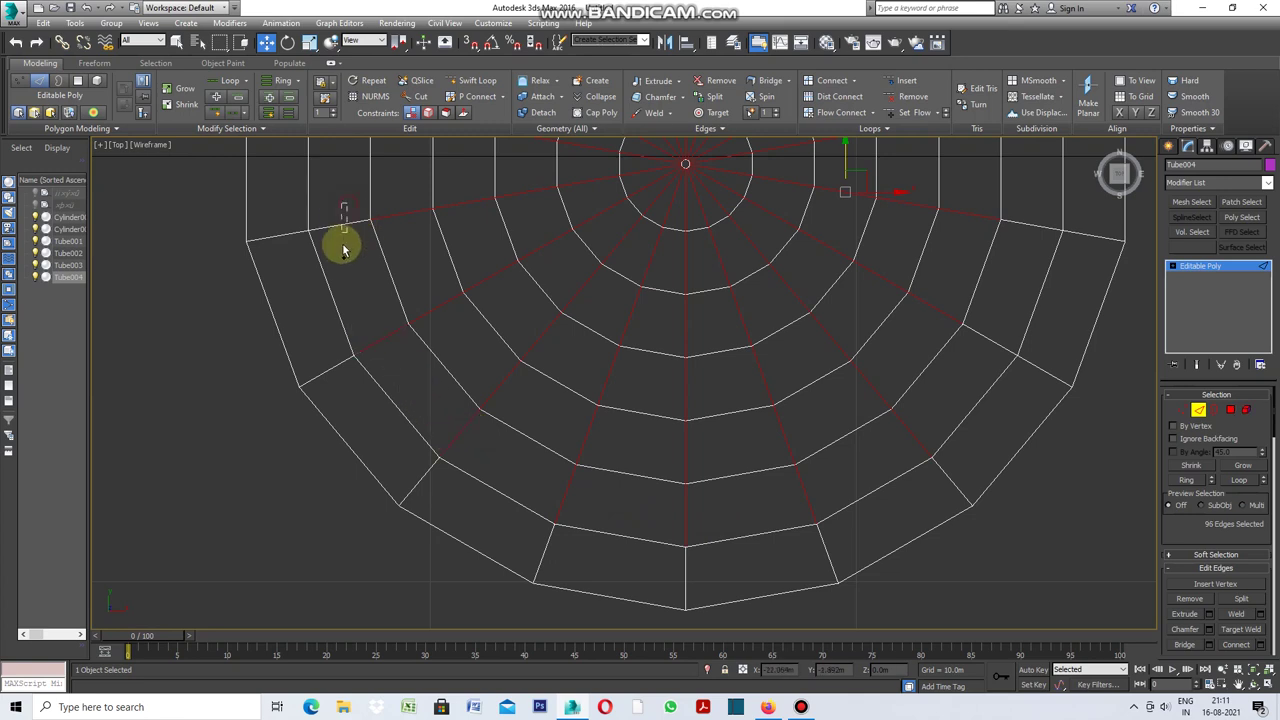
pyautogui.scroll(-5, 443, 366)
pyautogui.scroll(5, 411, 287)
pyautogui.keyDown('ctrl'); pyautogui.click(400, 280); pyautogui.keyUp('ctrl')
pyautogui.scroll(-5, 440, 360)
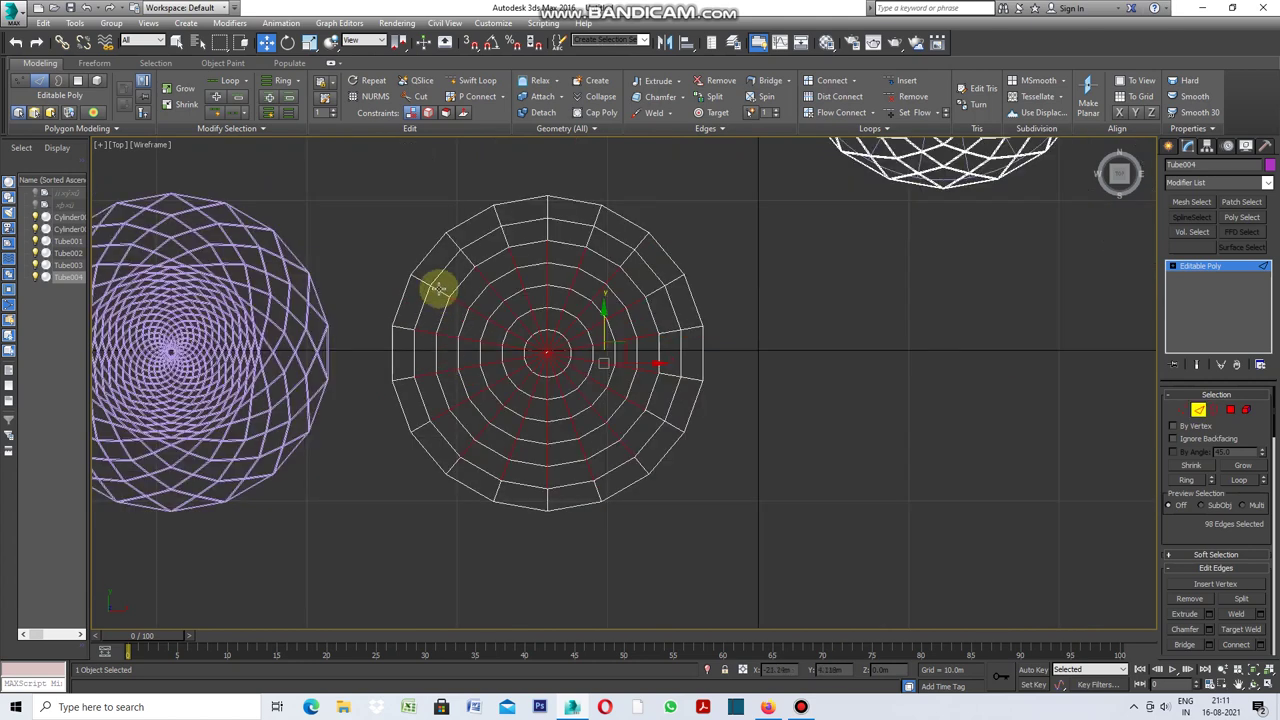
# Step: Add the remaining upper and right radial edges, completing all 108 spokes
pyautogui.keyDown('ctrl'); pyautogui.click(480, 271); pyautogui.keyUp('ctrl')
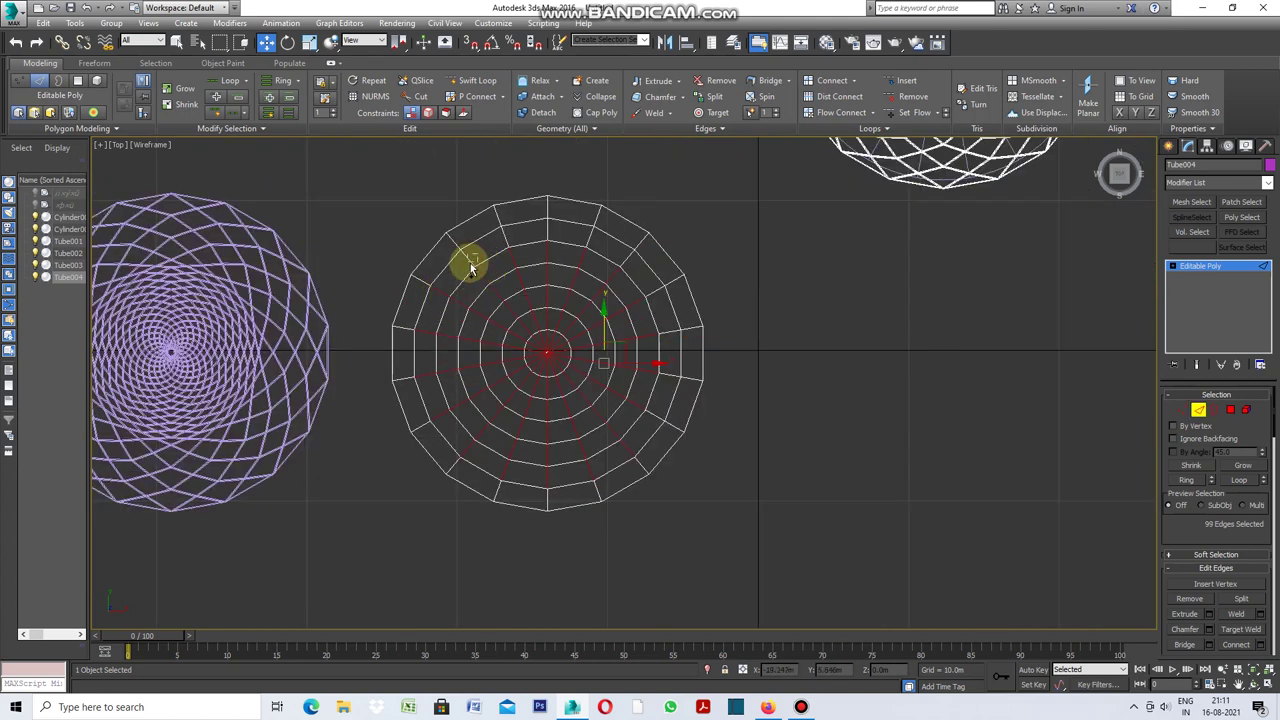
pyautogui.keyDown('ctrl'); pyautogui.click(508, 240); pyautogui.keyUp('ctrl')
pyautogui.keyDown('ctrl'); pyautogui.click(545, 242); pyautogui.keyUp('ctrl')
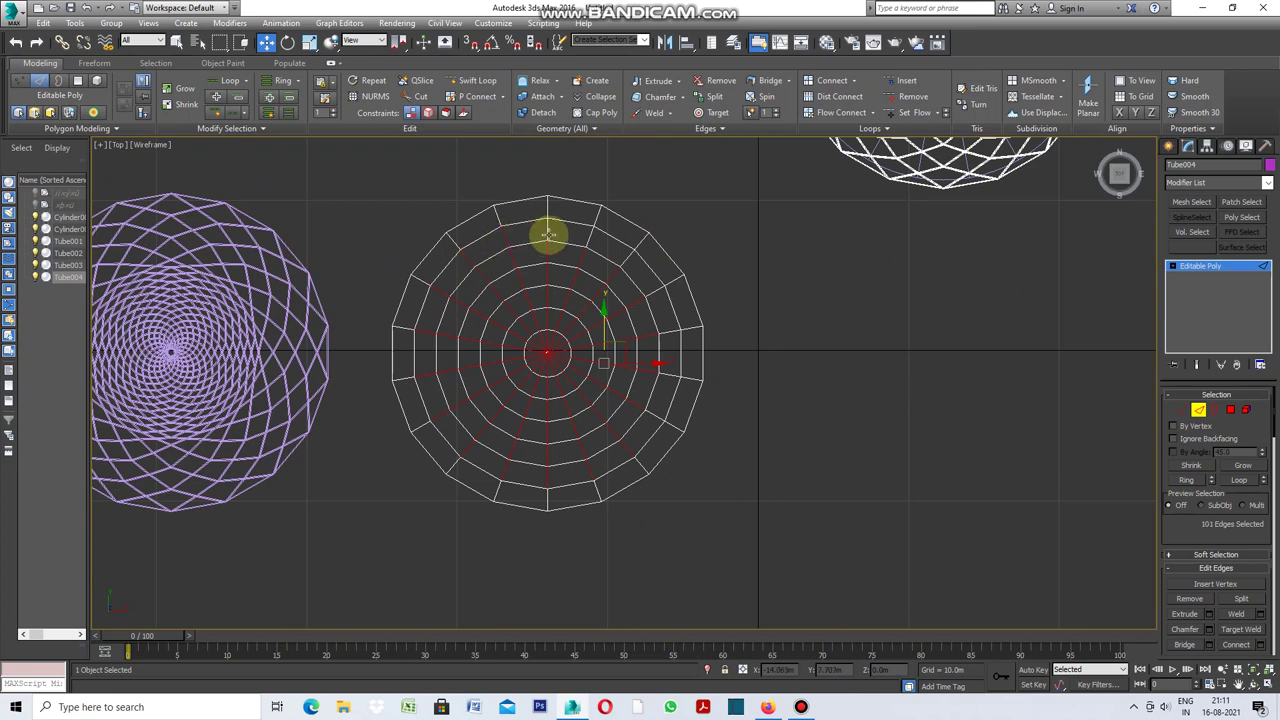
pyautogui.keyDown('ctrl'); pyautogui.click(588, 237); pyautogui.keyUp('ctrl')
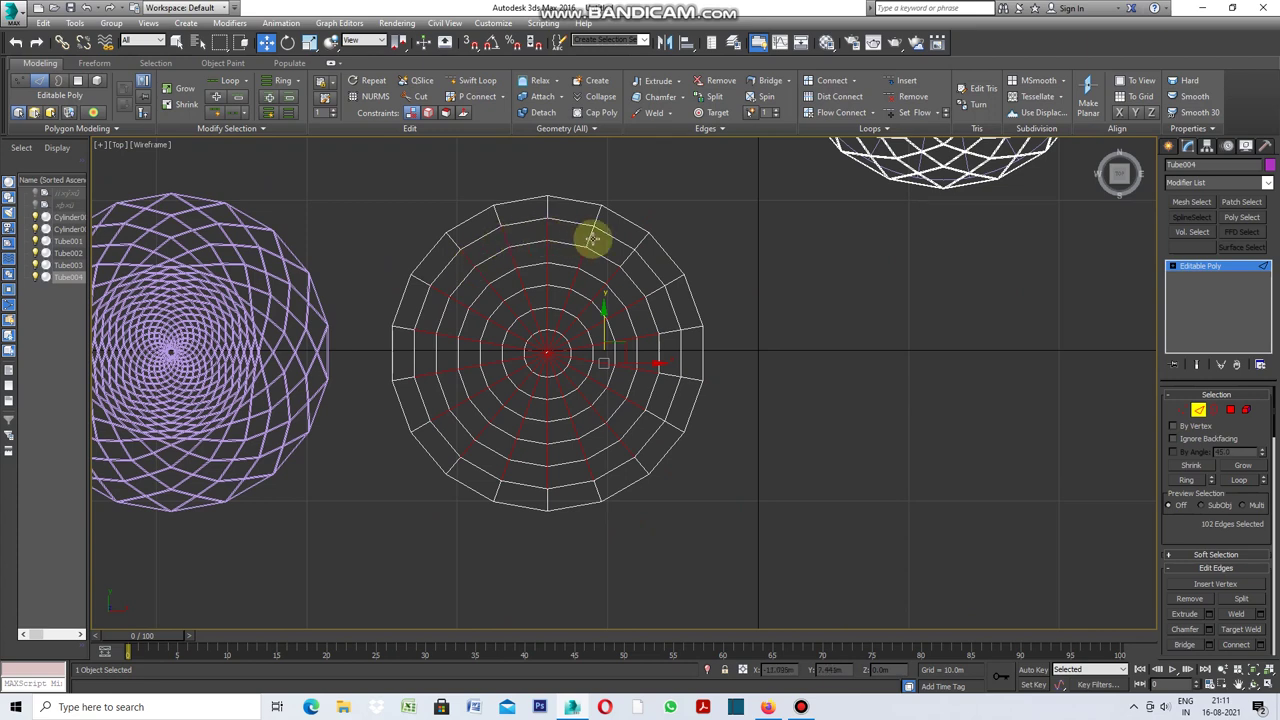
pyautogui.keyDown('ctrl'); pyautogui.click(620, 261); pyautogui.keyUp('ctrl')
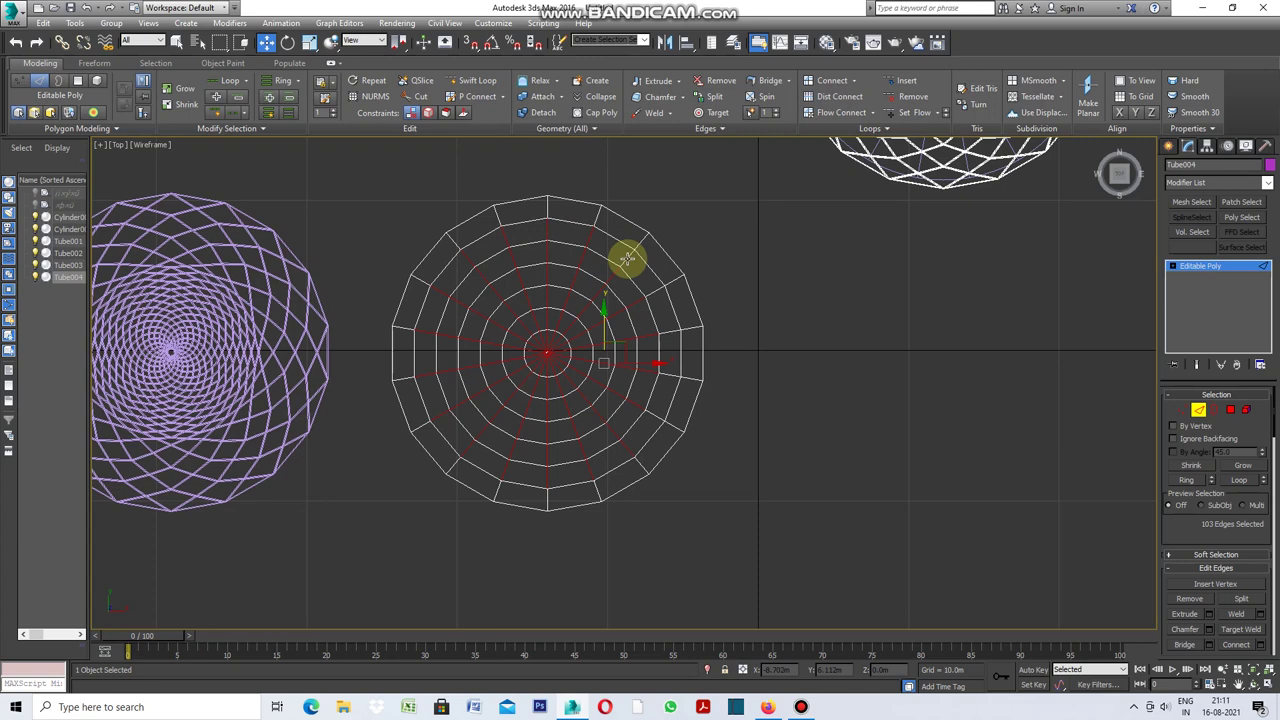
pyautogui.keyDown('ctrl'); pyautogui.click(652, 293); pyautogui.keyUp('ctrl')
pyautogui.keyDown('ctrl'); pyautogui.click(666, 349); pyautogui.keyUp('ctrl')
pyautogui.keyDown('ctrl'); pyautogui.click(675, 388); pyautogui.keyUp('ctrl')
pyautogui.keyDown('ctrl'); pyautogui.click(657, 416); pyautogui.keyUp('ctrl')
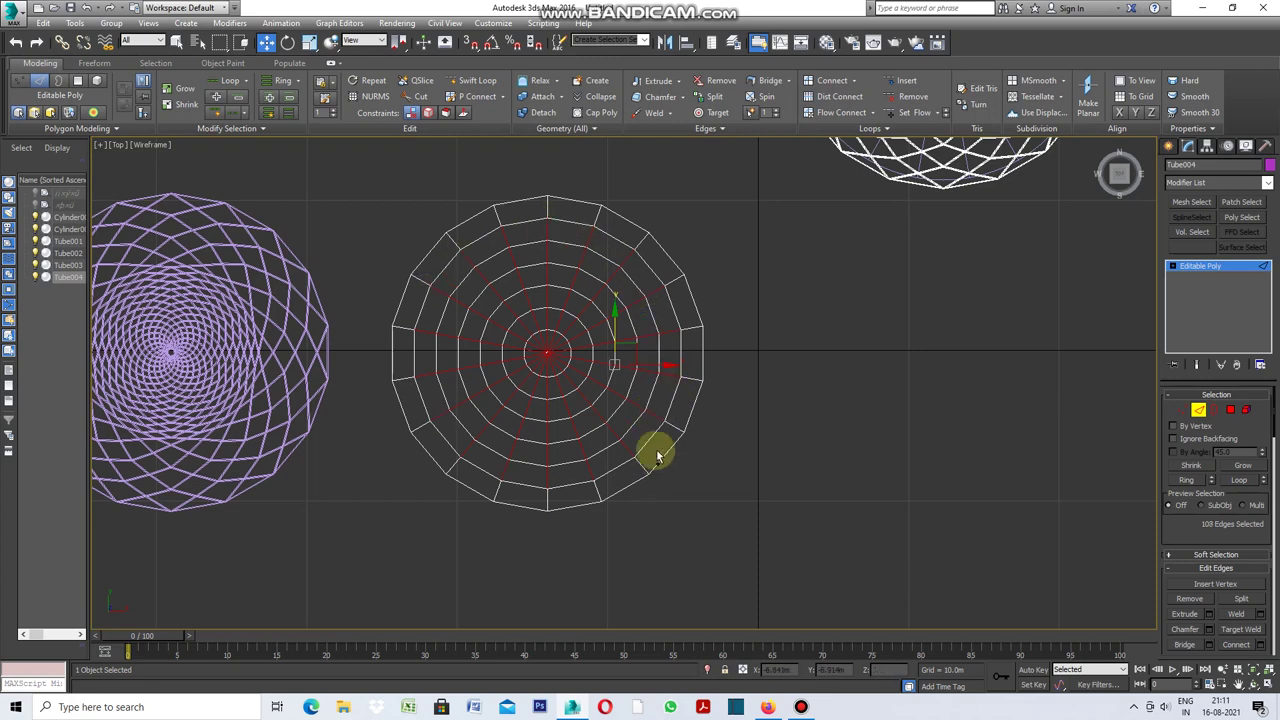
pyautogui.keyDown('ctrl'); pyautogui.click(619, 430); pyautogui.keyUp('ctrl')
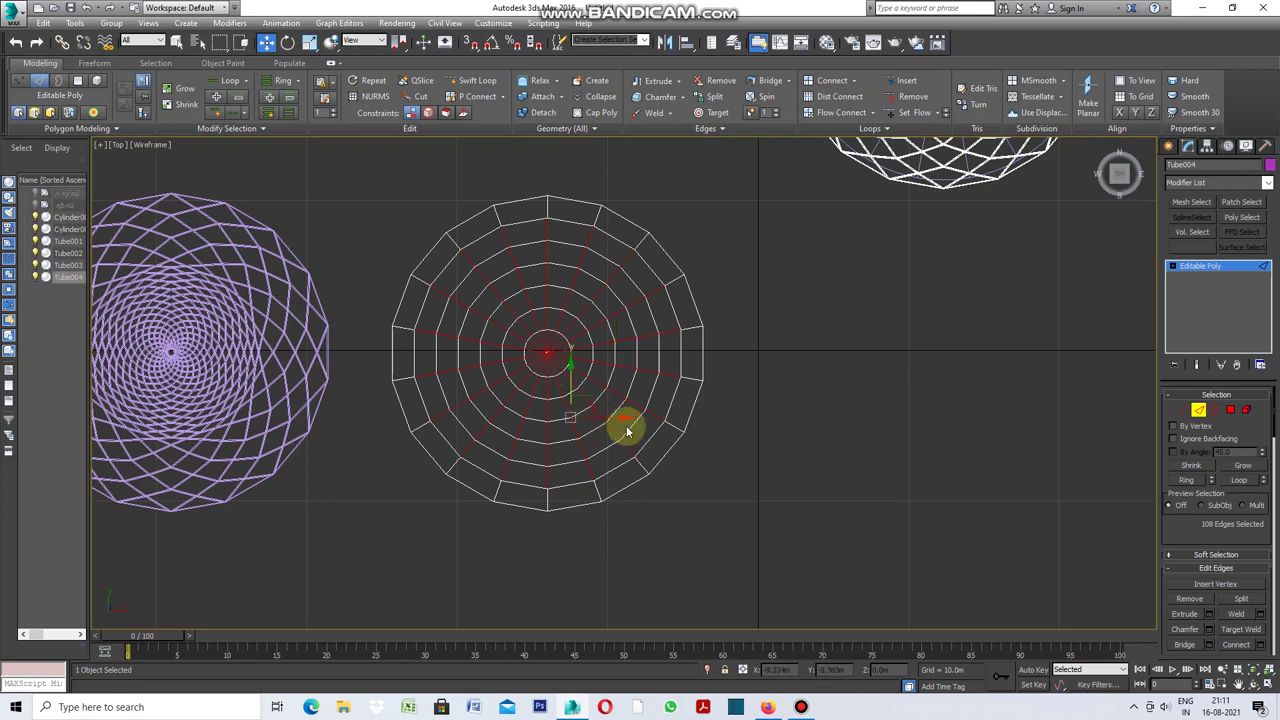
pyautogui.click(1262, 648)
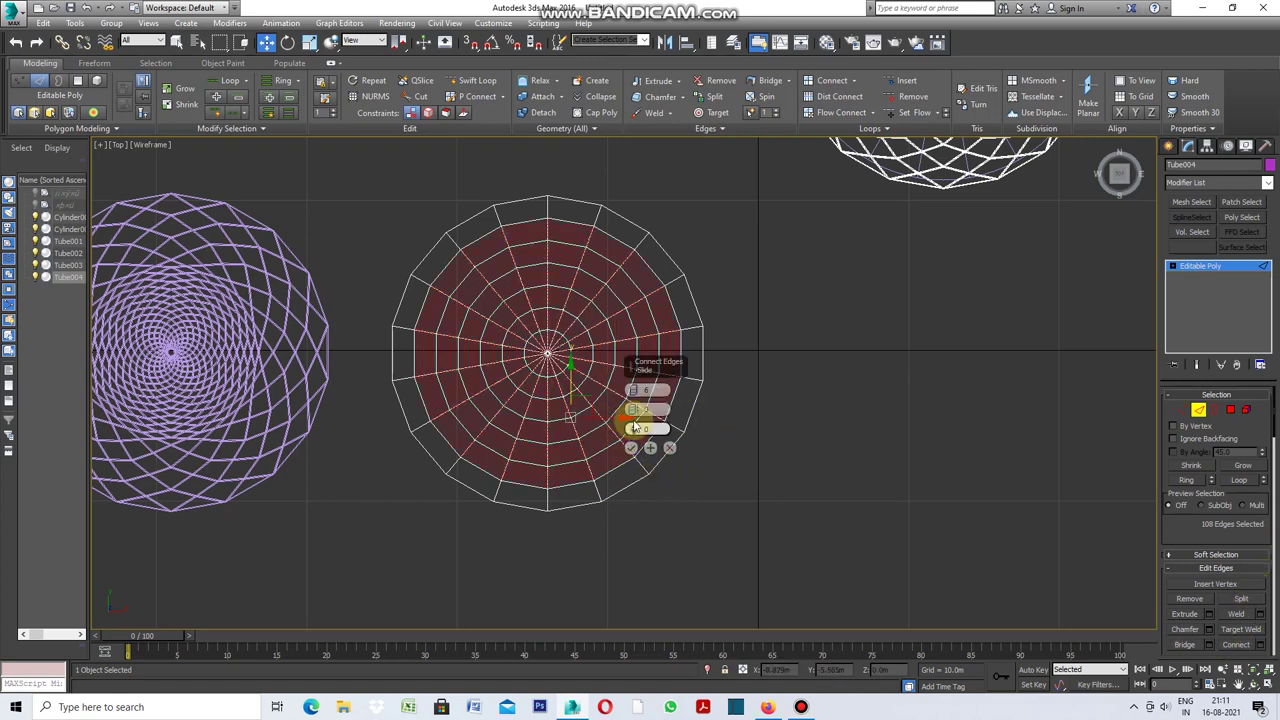
# Step: Commit Connect Edges with extra ring segments, then toggle Edge mode off and back on
pyautogui.moveTo(637, 407); pyautogui.dragTo(635, 398)
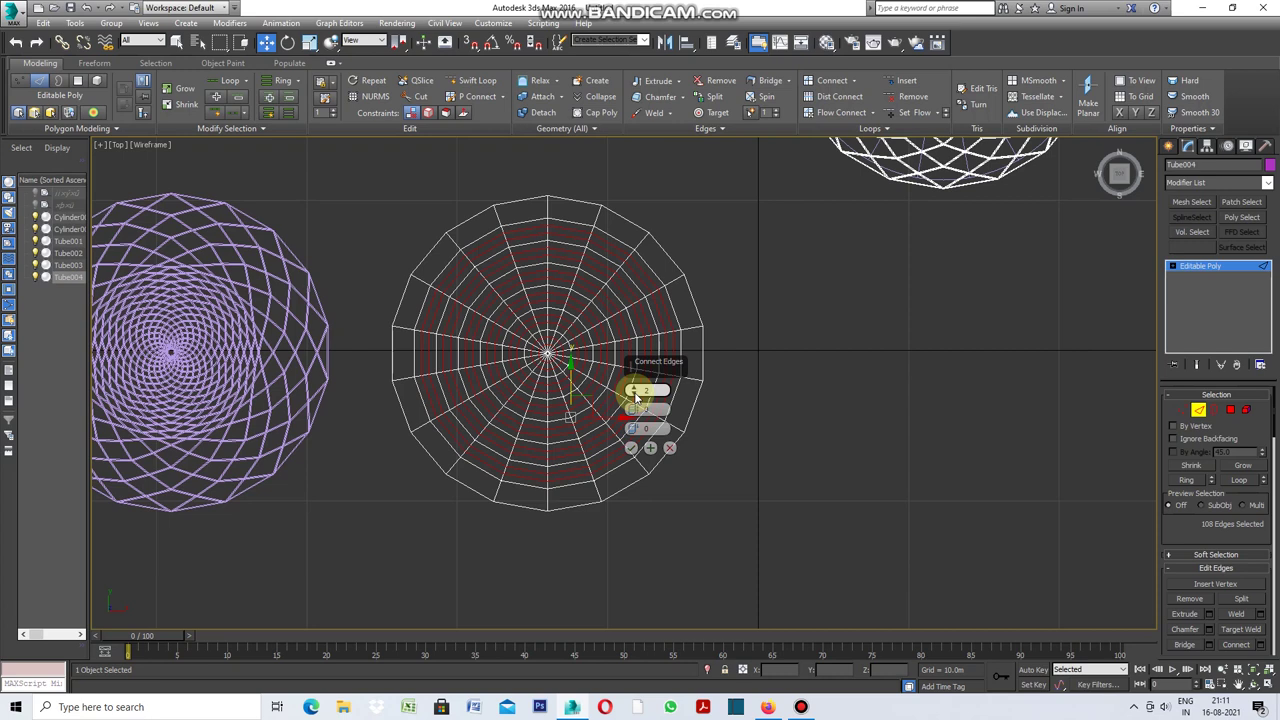
pyautogui.click(631, 450)
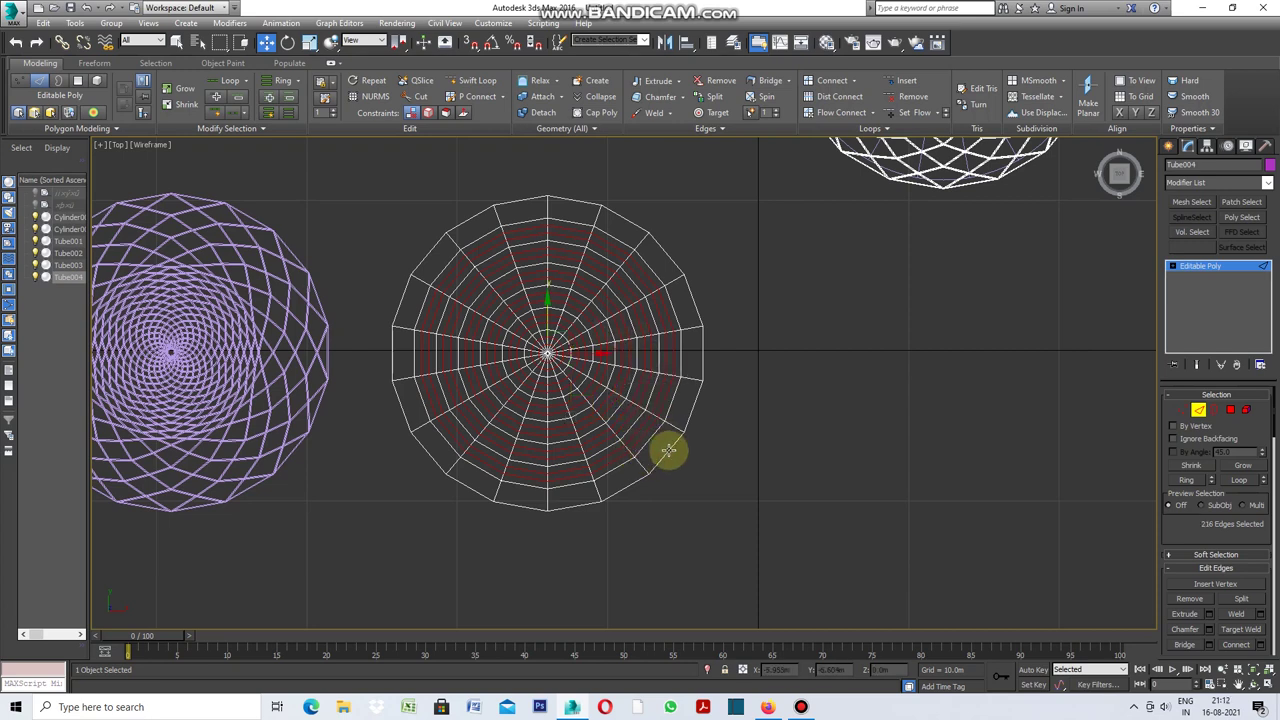
pyautogui.click(1203, 418)
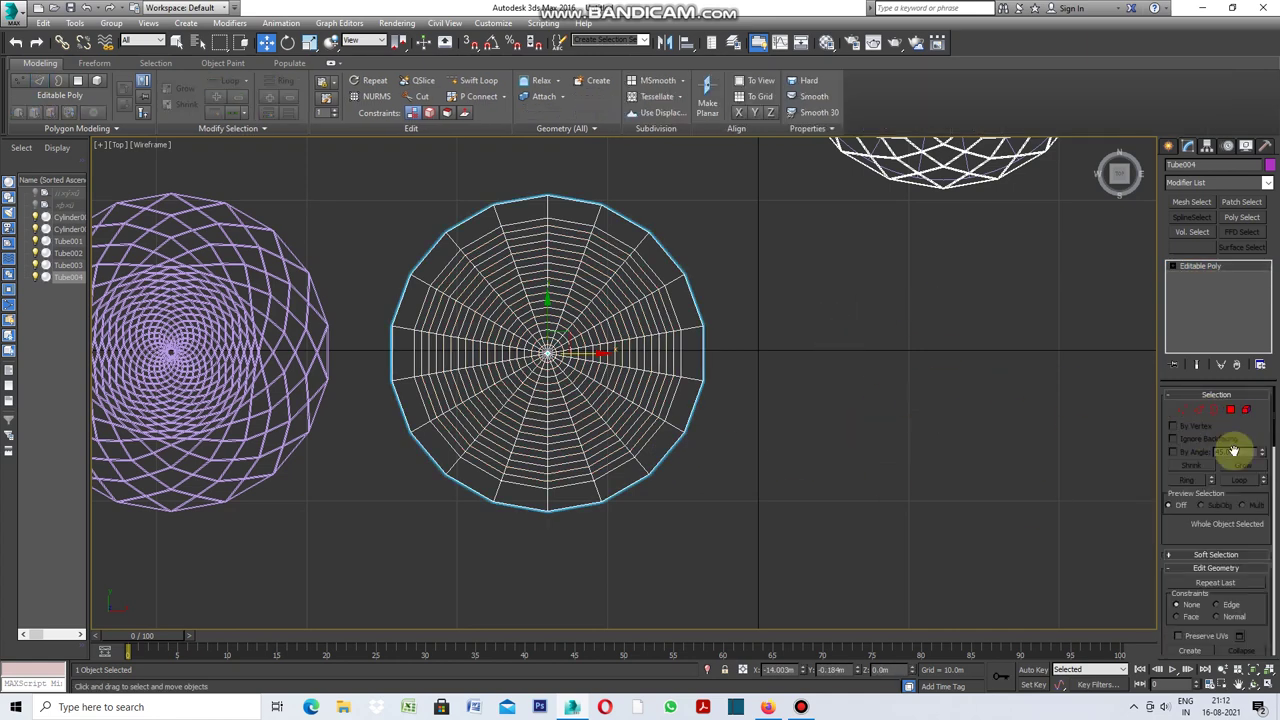
pyautogui.click(1200, 410)
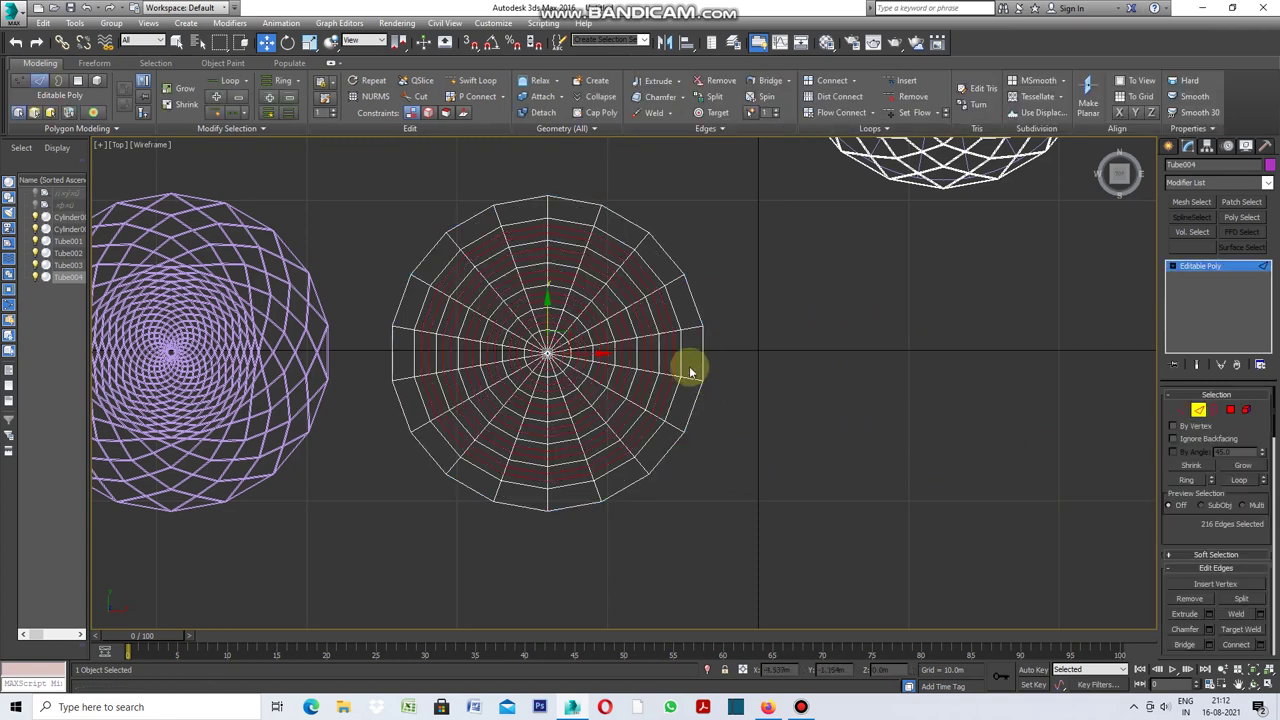
# Step: Apply the Tatter diamond pattern to Tube004 with Generate Topology
pyautogui.scroll(5, 666, 341)
pyautogui.click(712, 316)
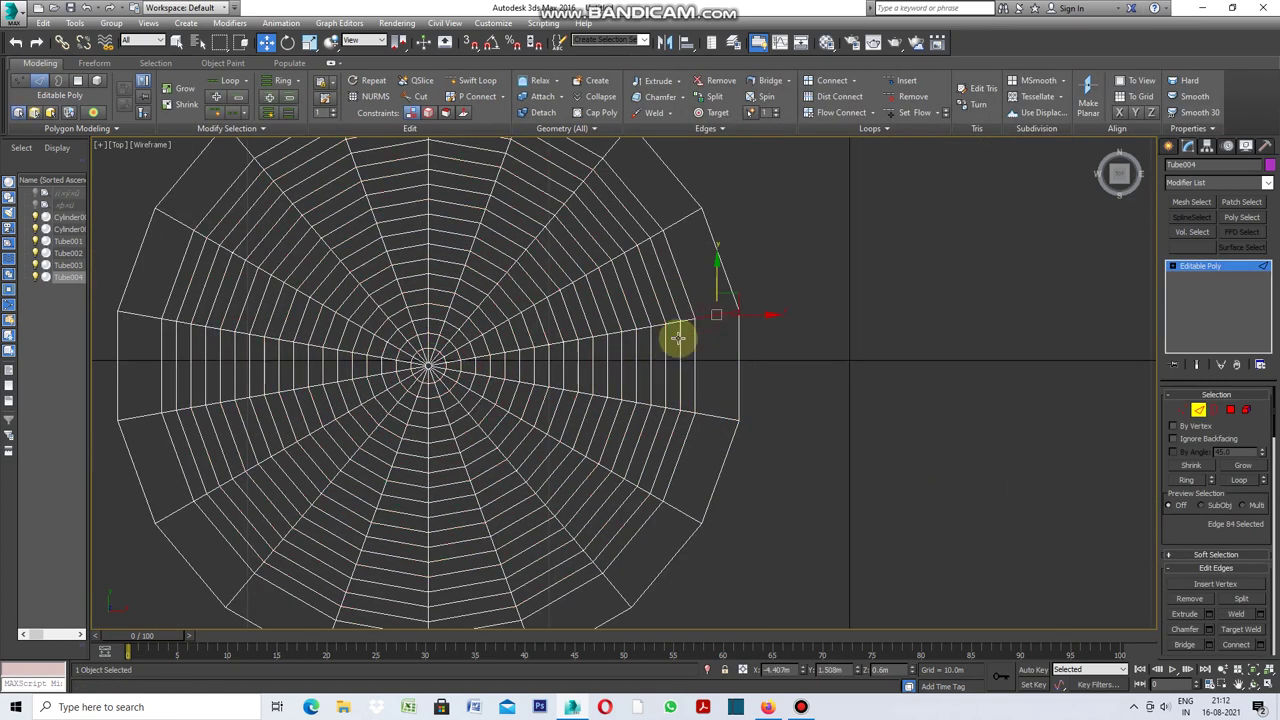
pyautogui.click(118, 129)
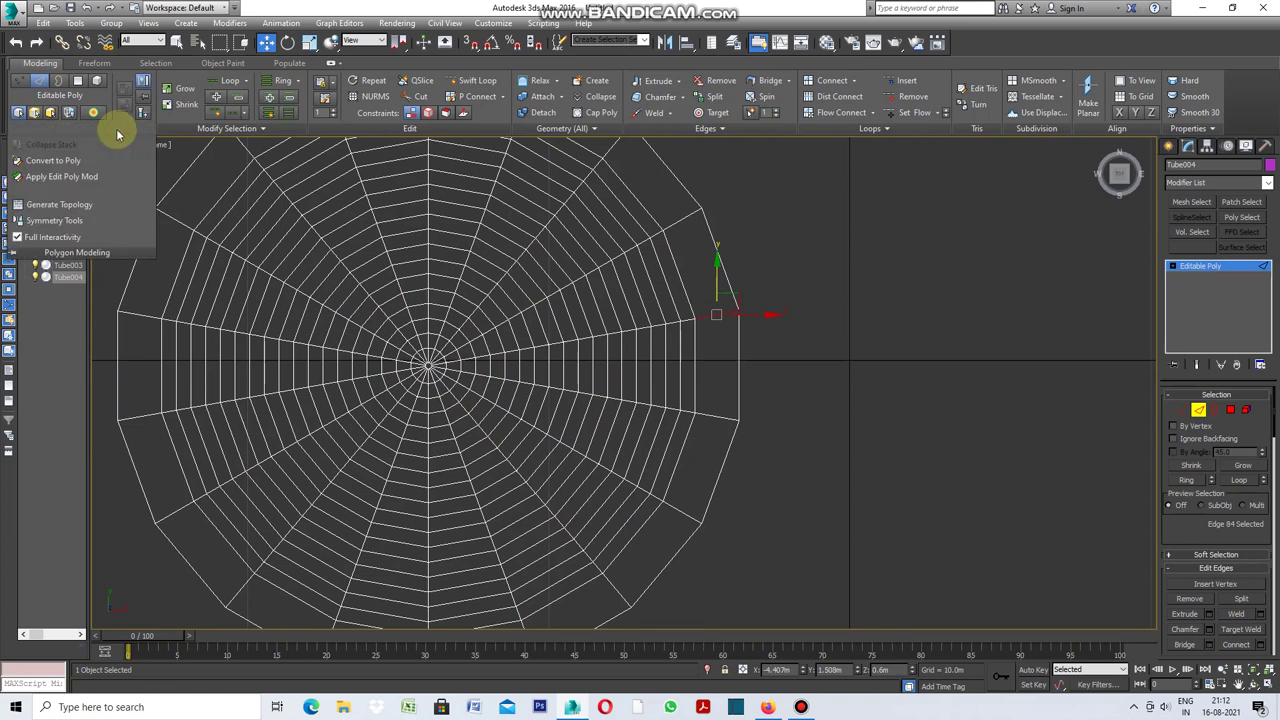
pyautogui.click(75, 208)
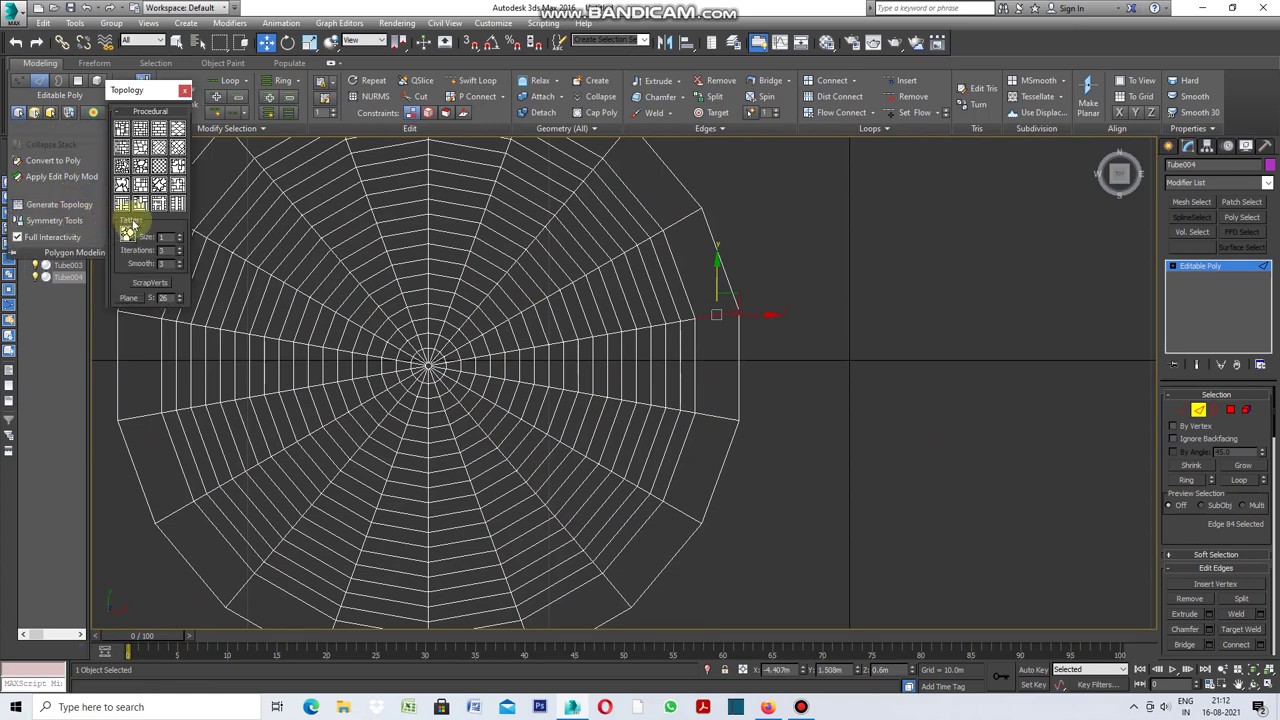
pyautogui.click(159, 165)
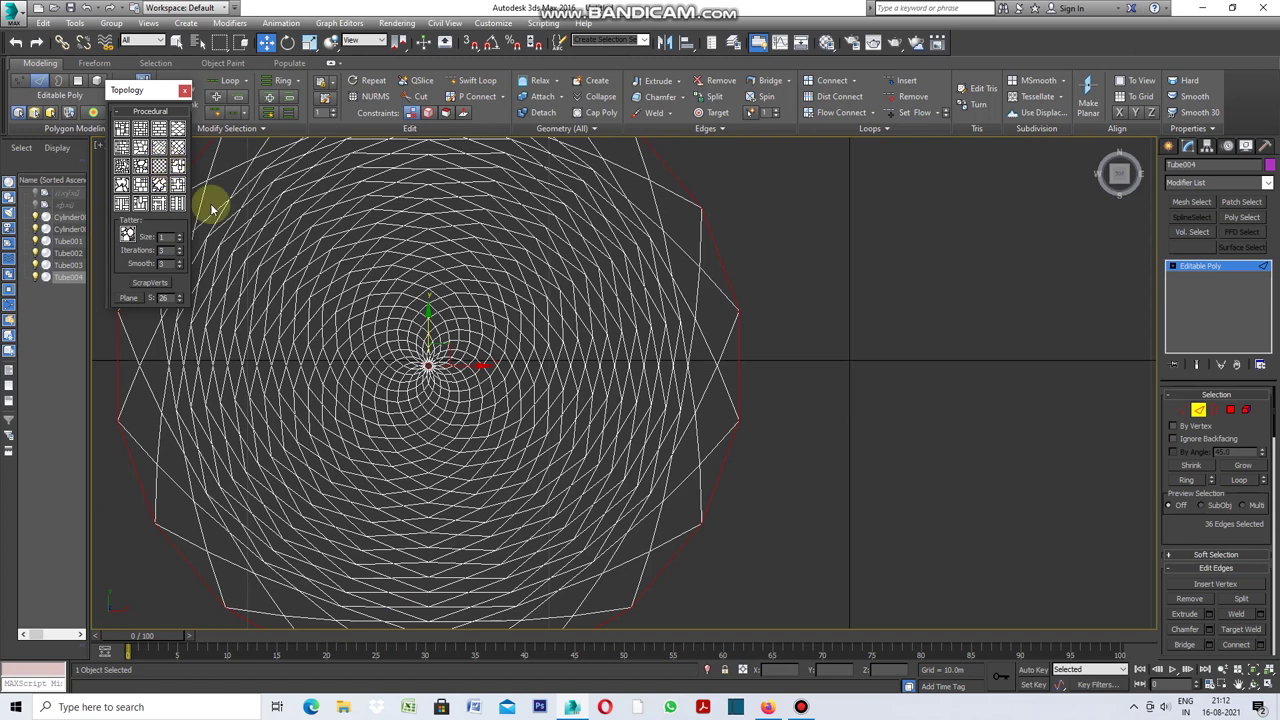
pyautogui.scroll(-2, 646, 410)
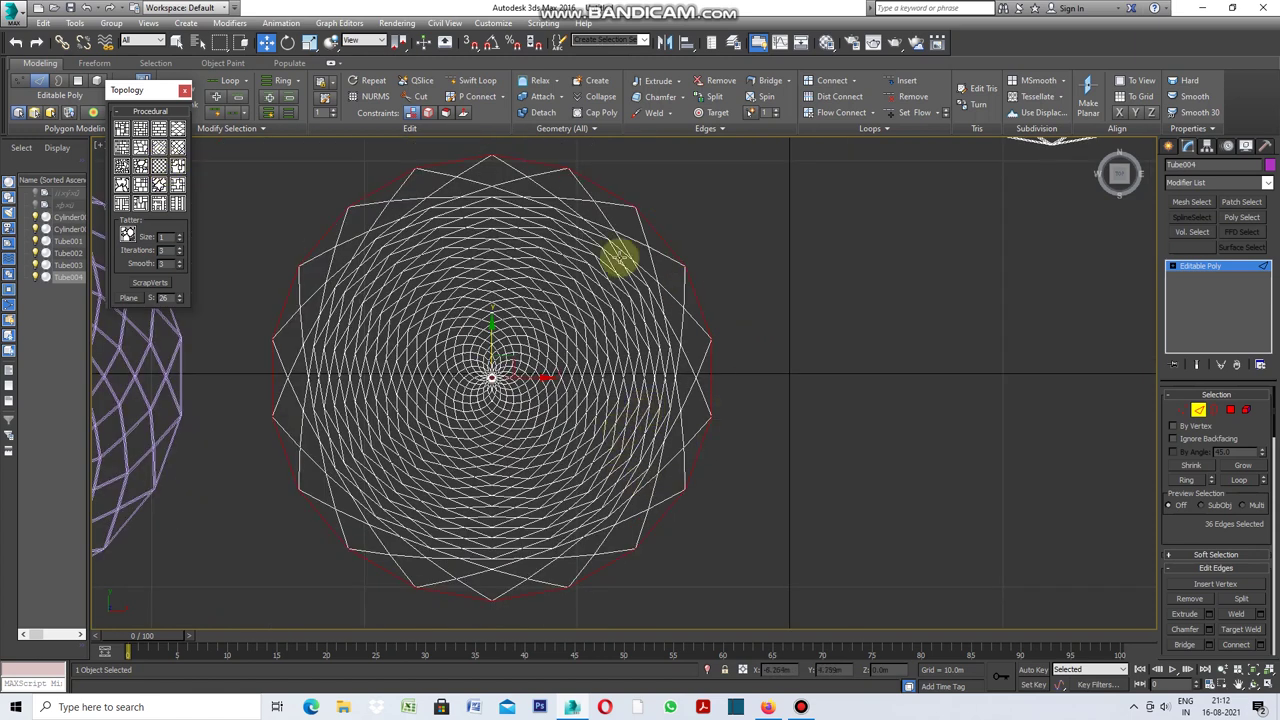
pyautogui.click(184, 90)
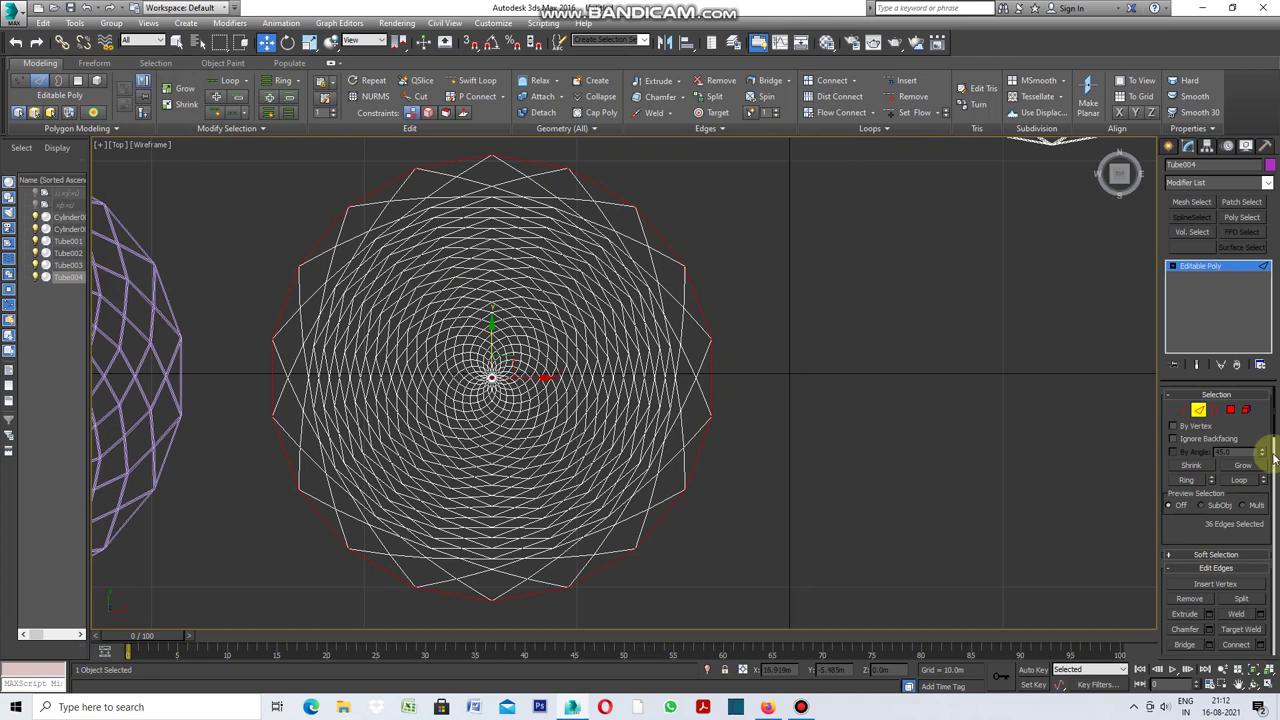
# Step: Select all polygons and inset each one By Polygon with a 0.02m amount
pyautogui.click(1232, 411)
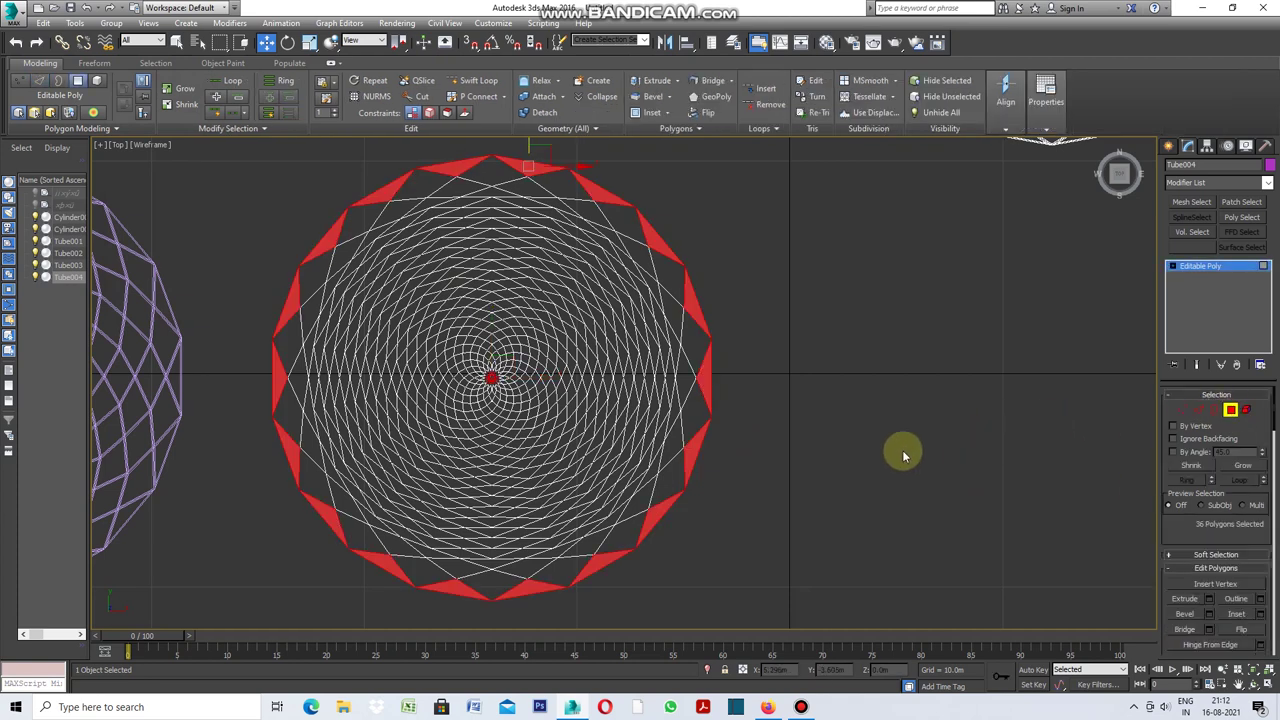
pyautogui.hotkey('ctrl', 'a')
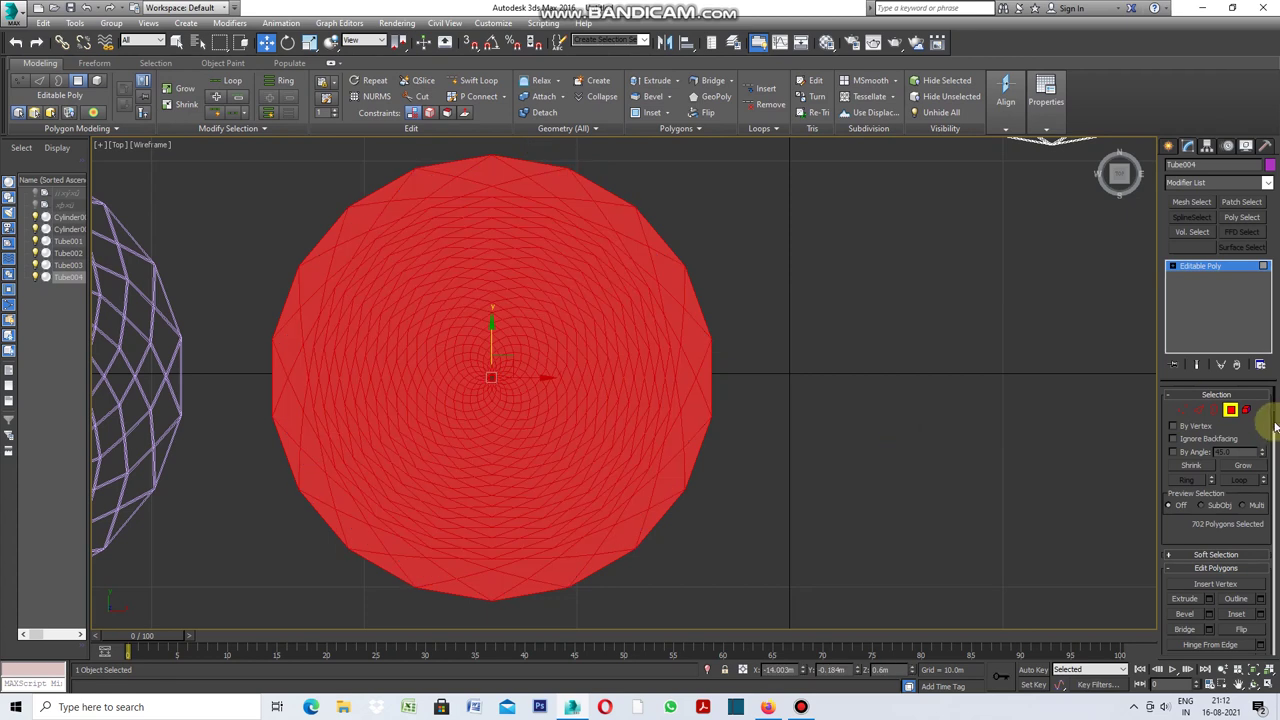
pyautogui.click(1260, 614)
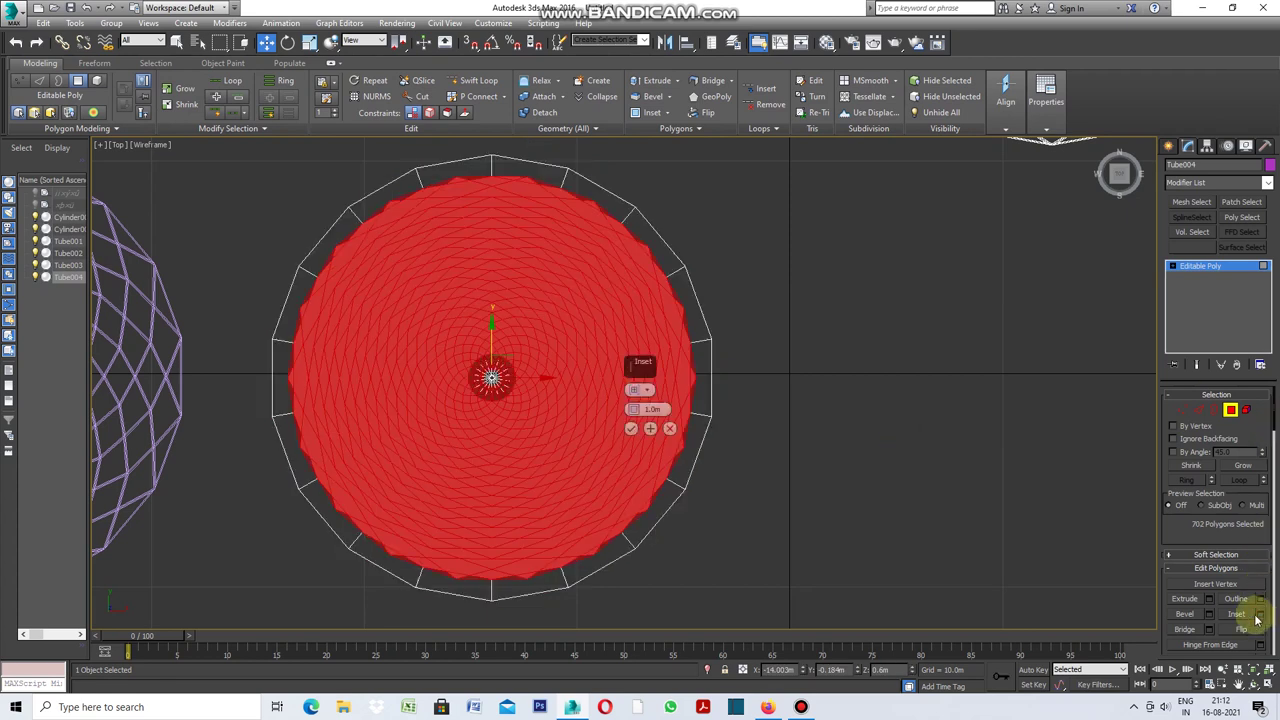
pyautogui.click(651, 397)
pyautogui.click(689, 413)
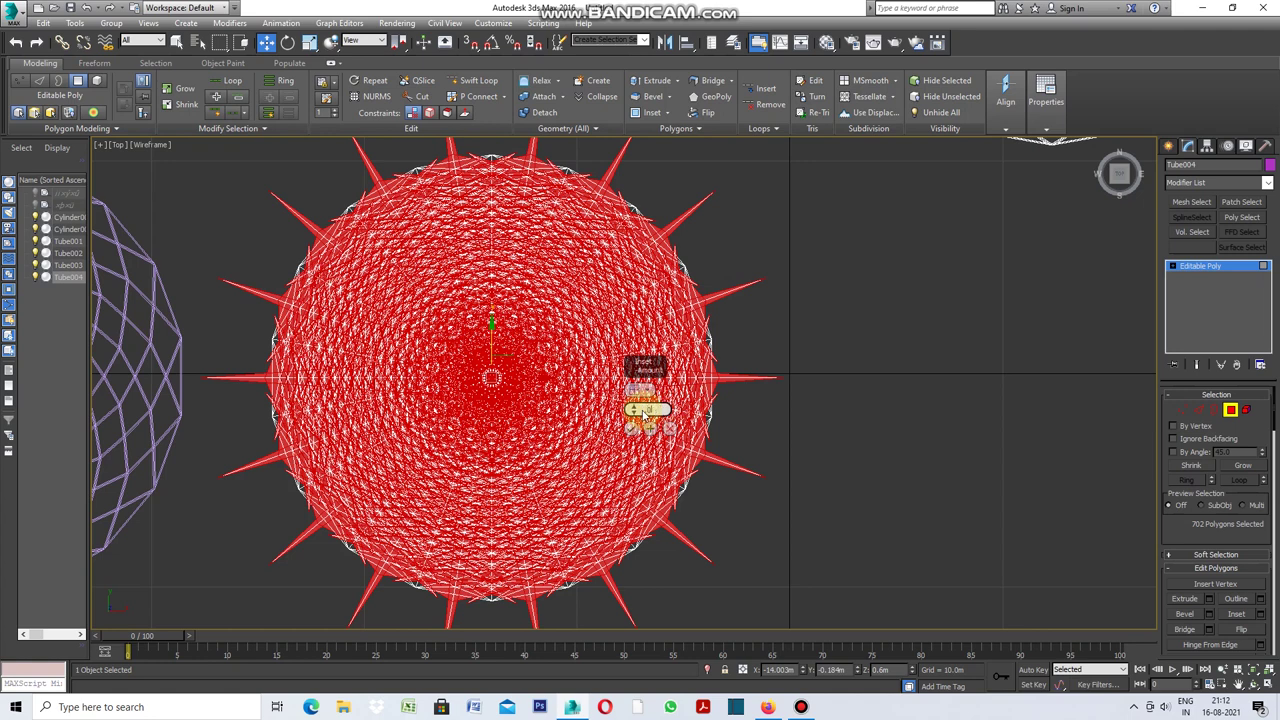
pyautogui.write('0.05m')
pyautogui.press('Return')
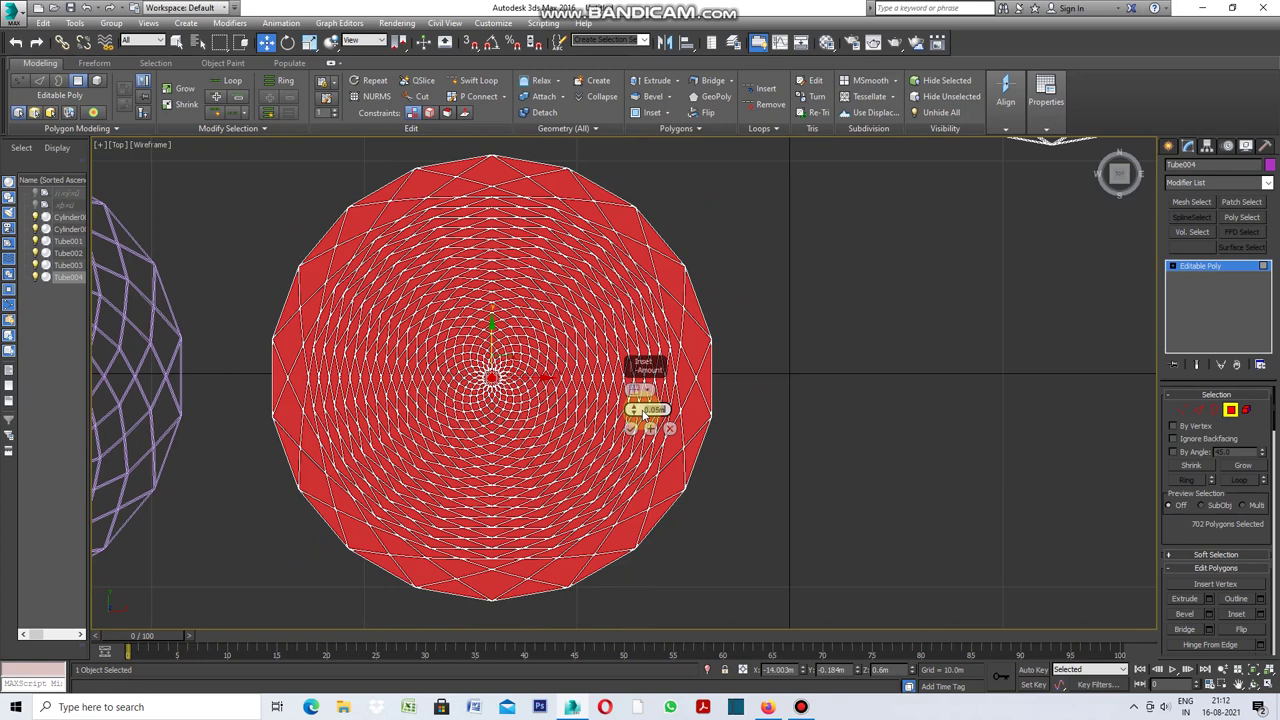
pyautogui.scroll(3, 489, 376)
pyautogui.scroll(3, 487, 376)
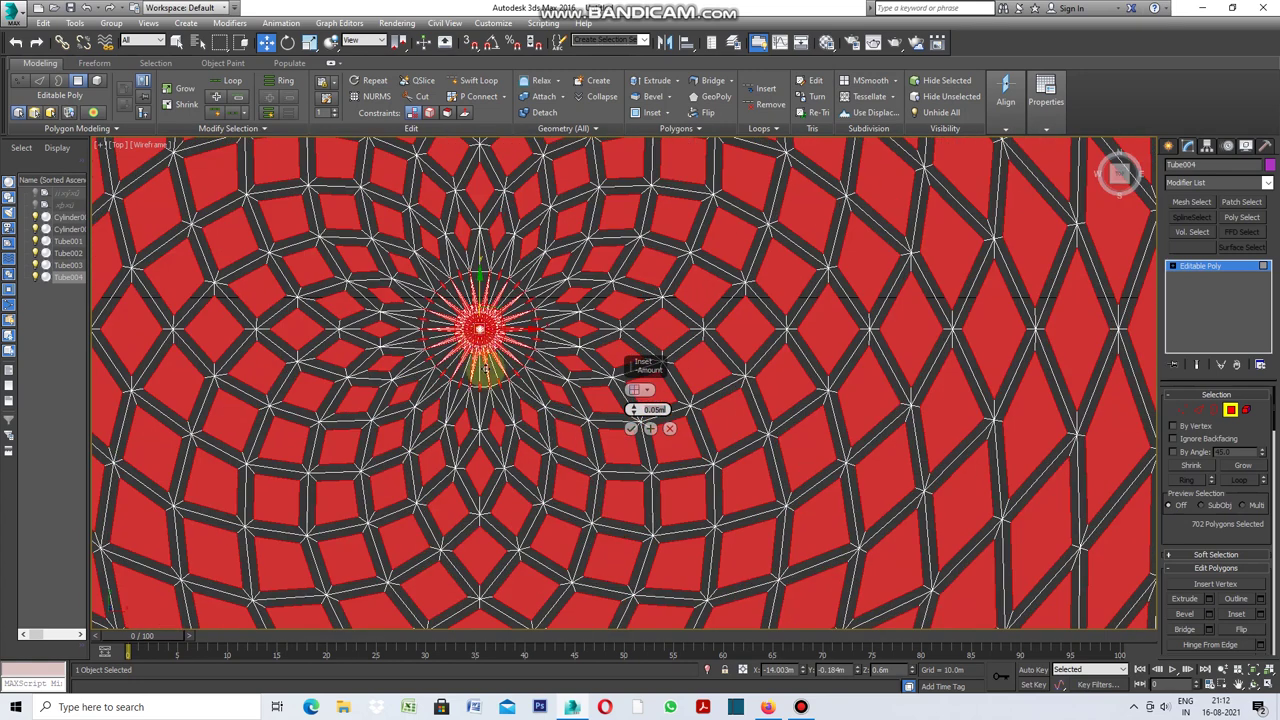
pyautogui.scroll(2, 487, 376)
pyautogui.scroll(2, 480, 340)
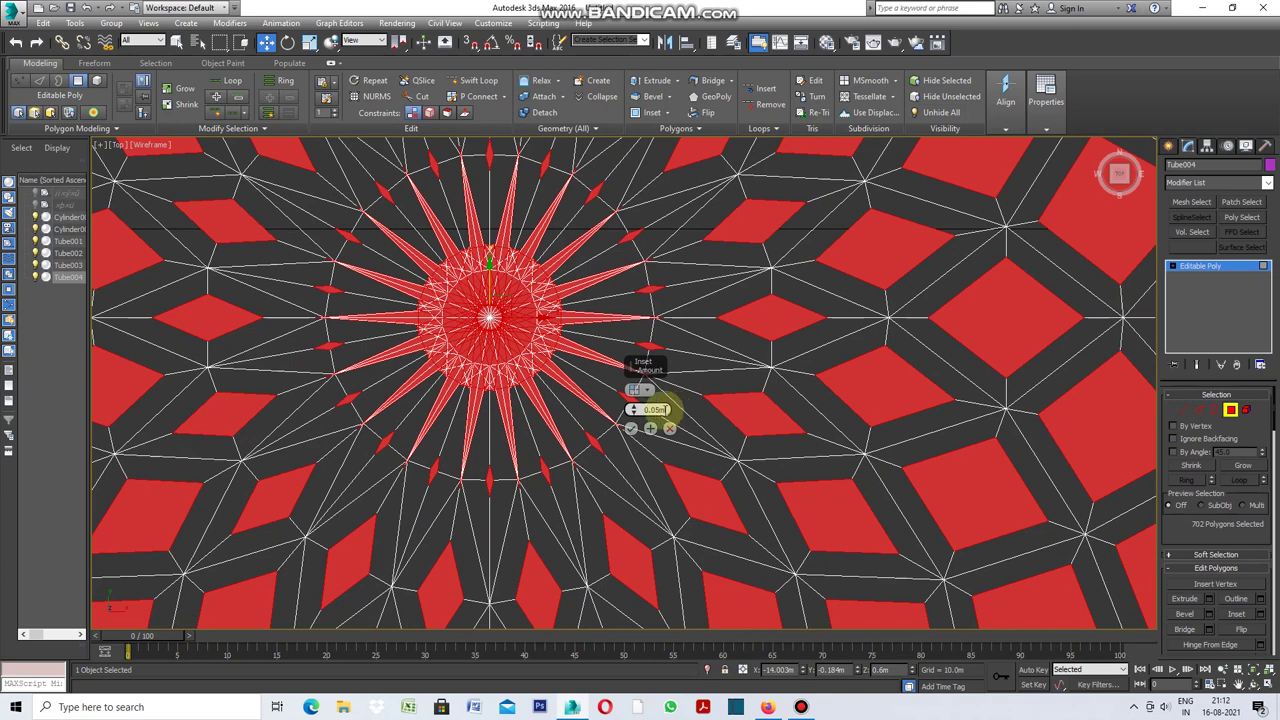
pyautogui.write('2')
pyautogui.press('Return')
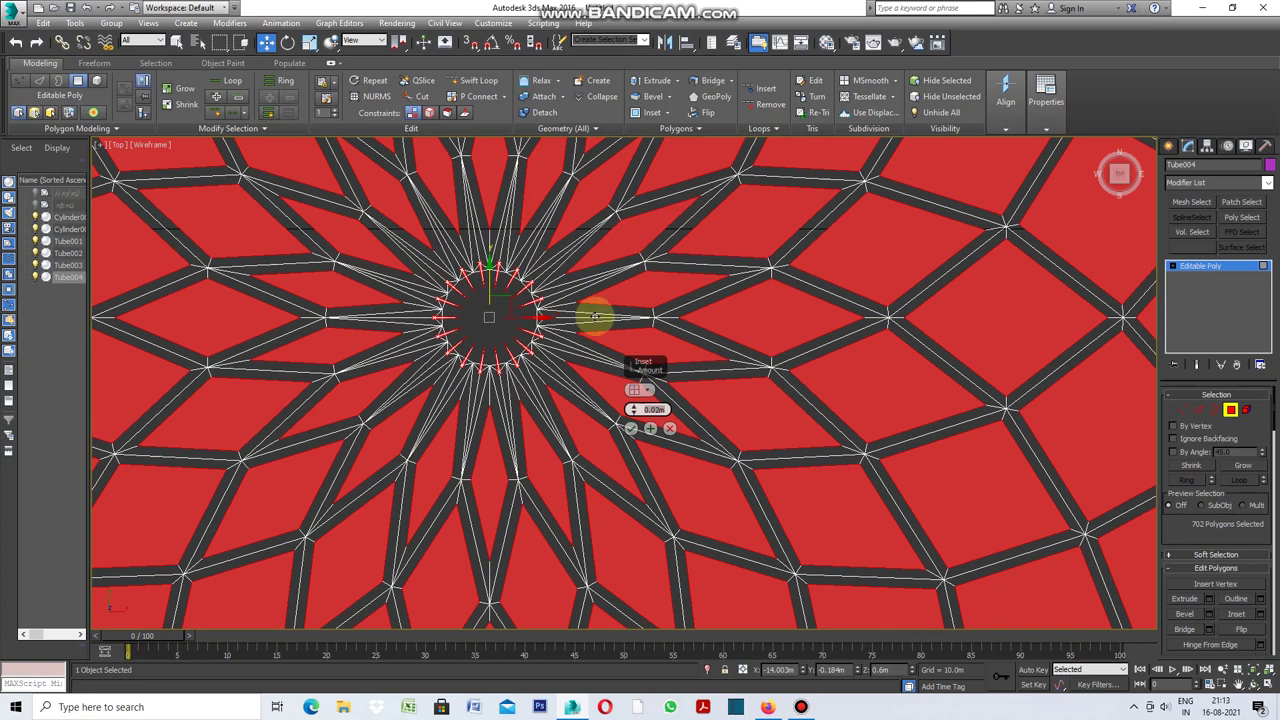
pyautogui.scroll(-2, 594, 317)
pyautogui.scroll(-2, 600, 314)
pyautogui.scroll(-2, 605, 325)
pyautogui.scroll(-2, 591, 333)
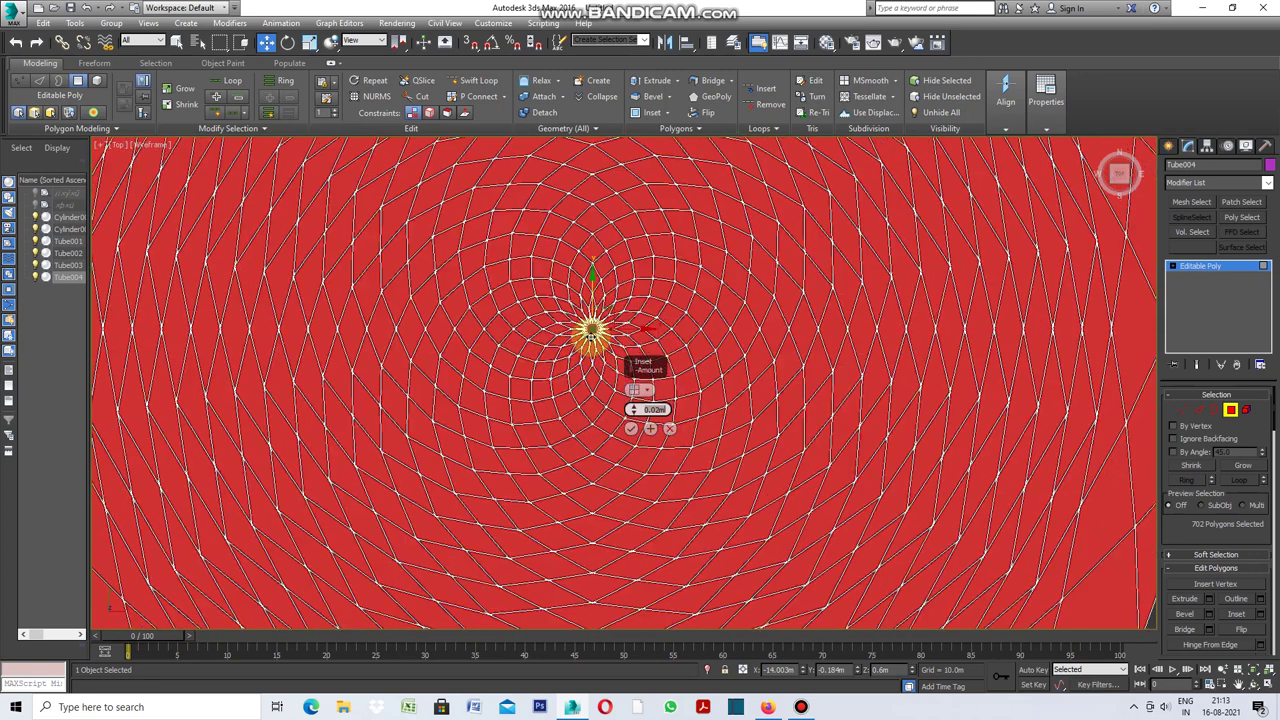
pyautogui.scroll(-2, 591, 333)
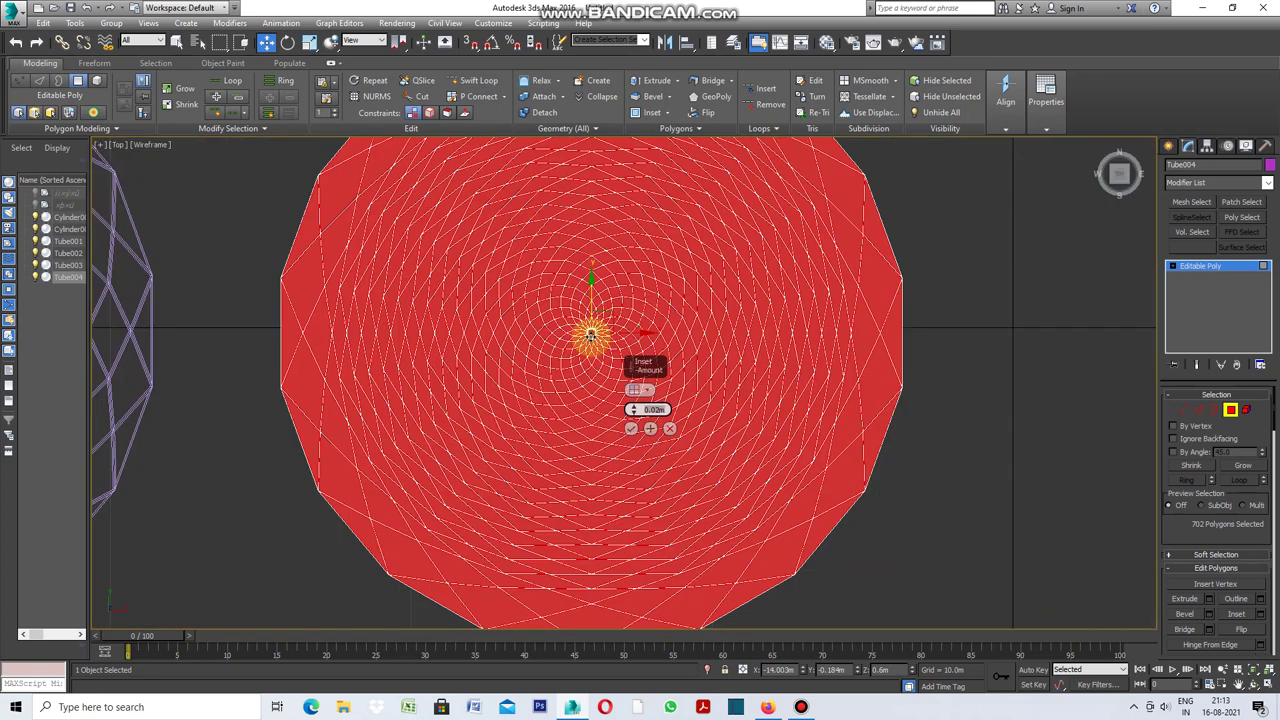
pyautogui.click(632, 430)
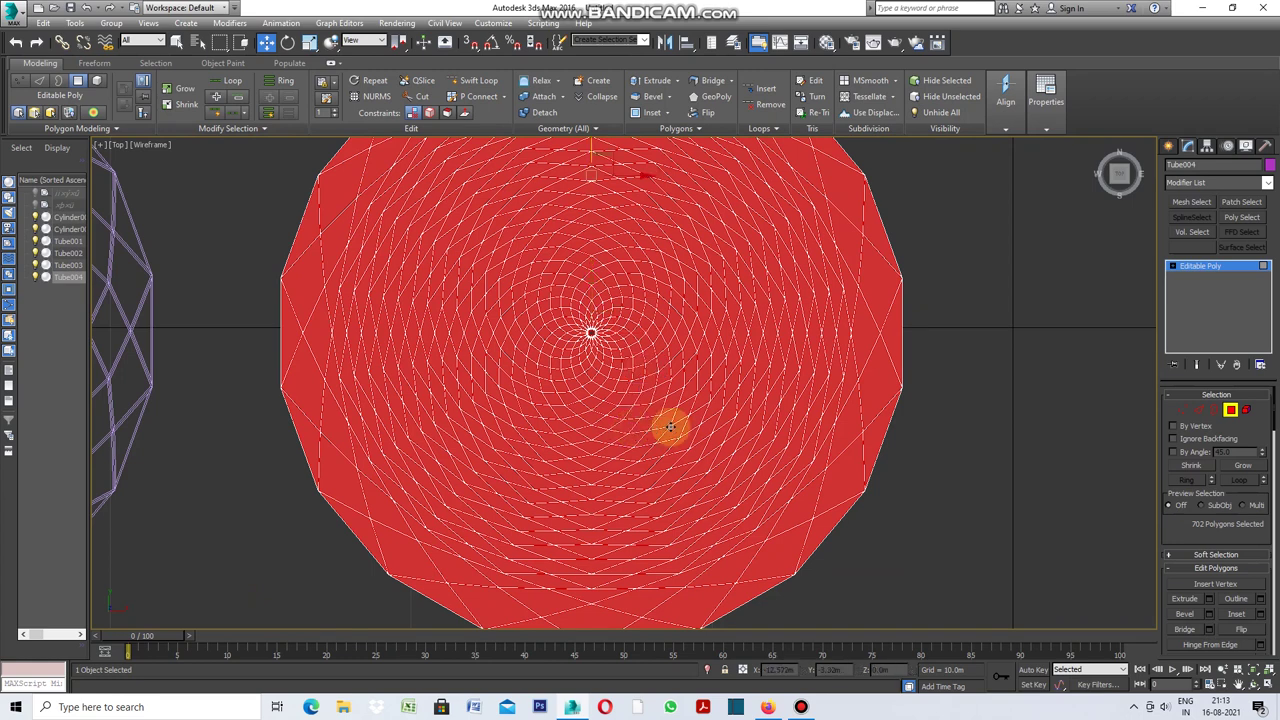
# Step: Add a DeleteMesh modifier to Tube004, then stack an Edit Poly modifier above it
pyautogui.click(1267, 183)
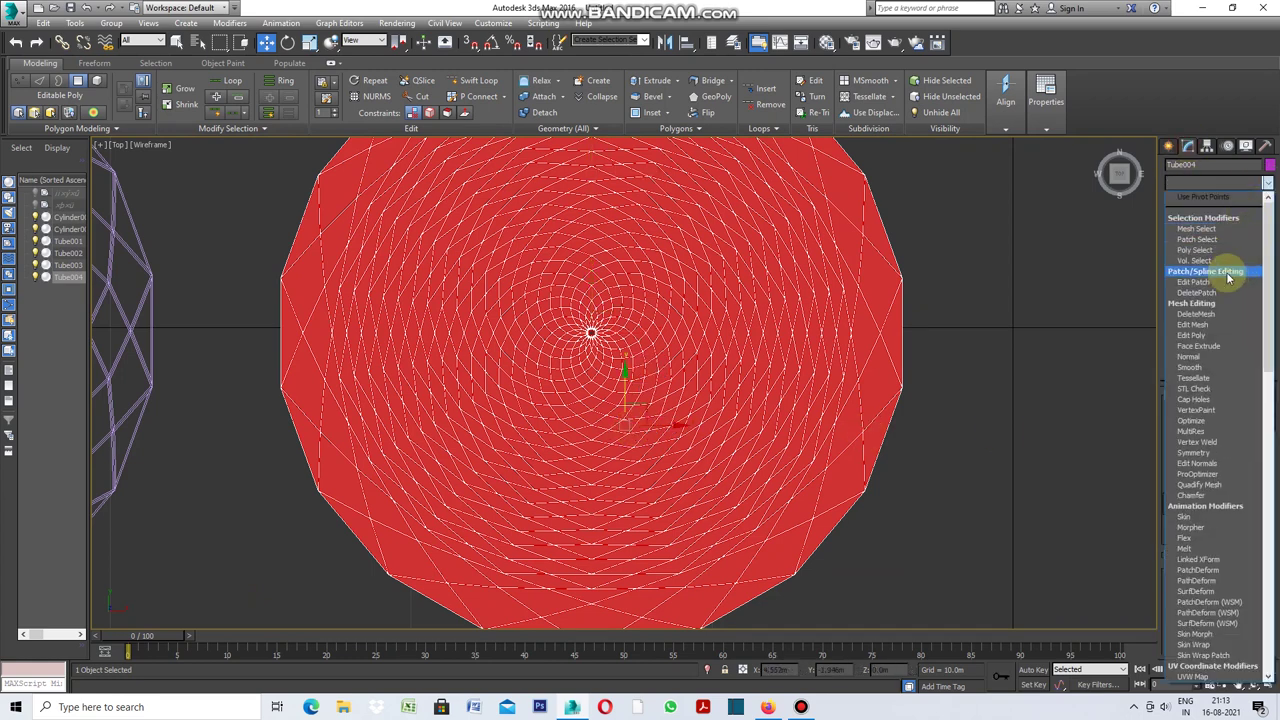
pyautogui.click(1210, 314)
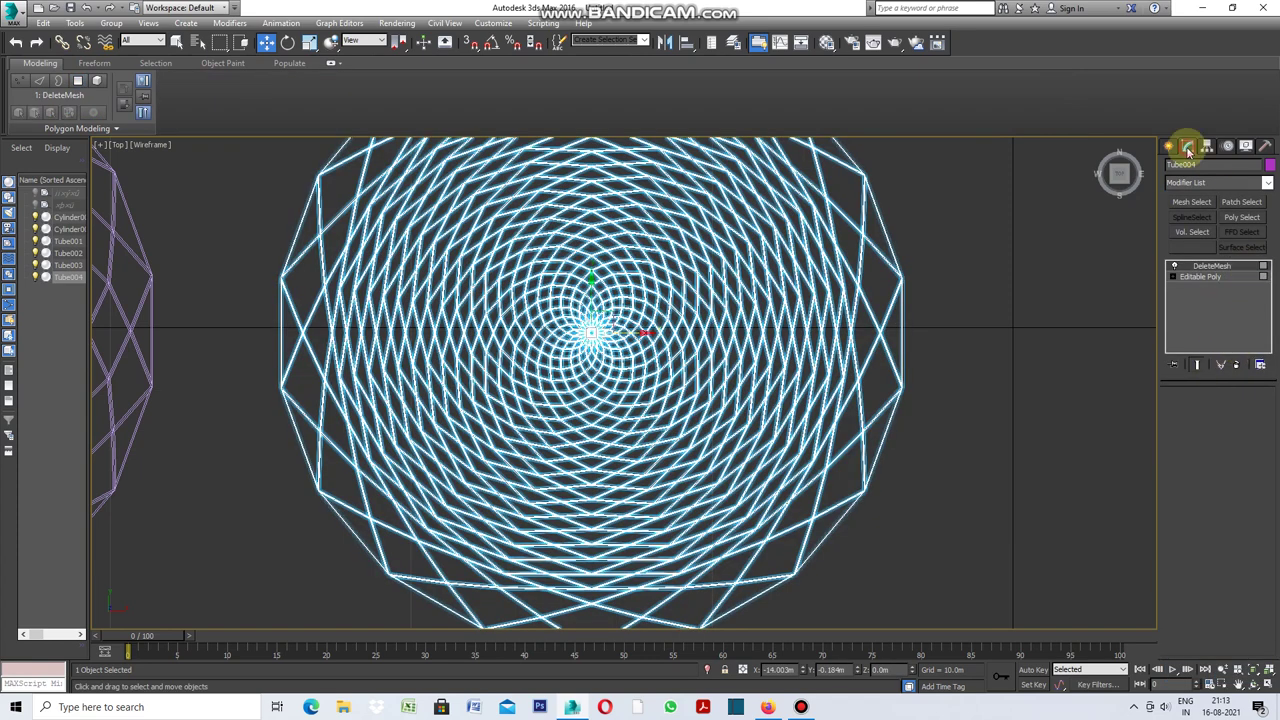
pyautogui.click(1268, 183)
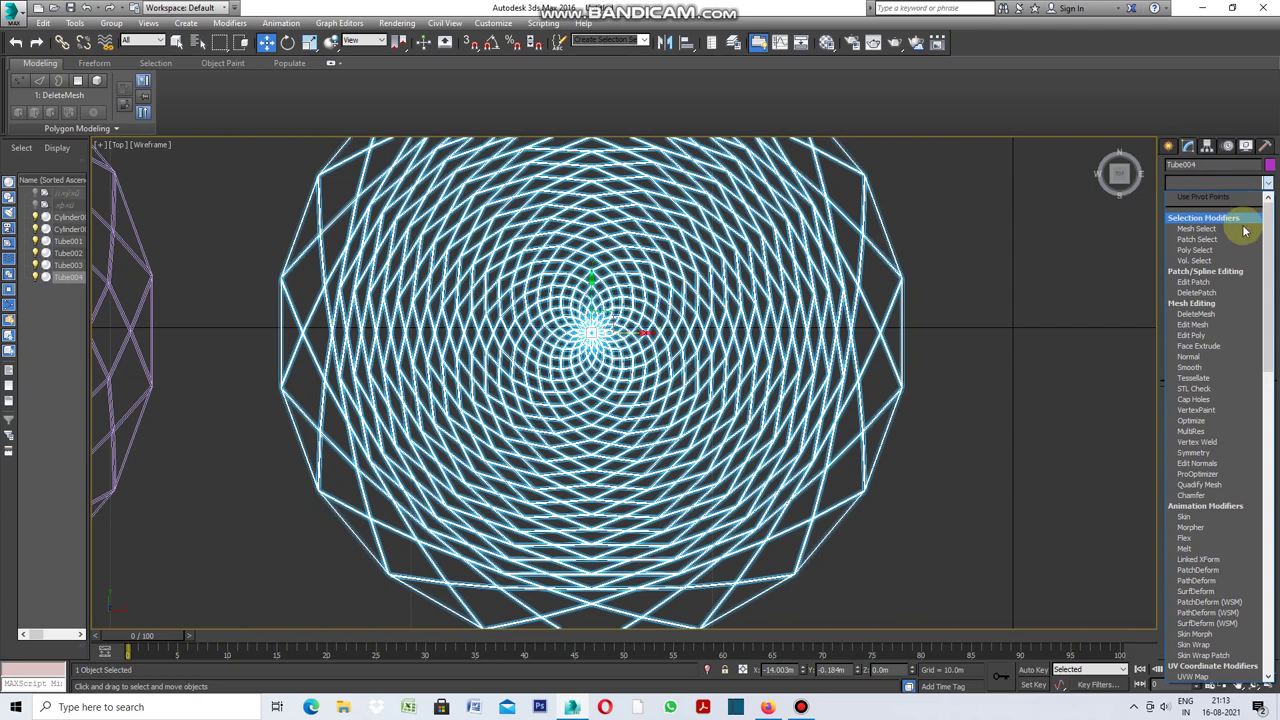
pyautogui.click(1213, 338)
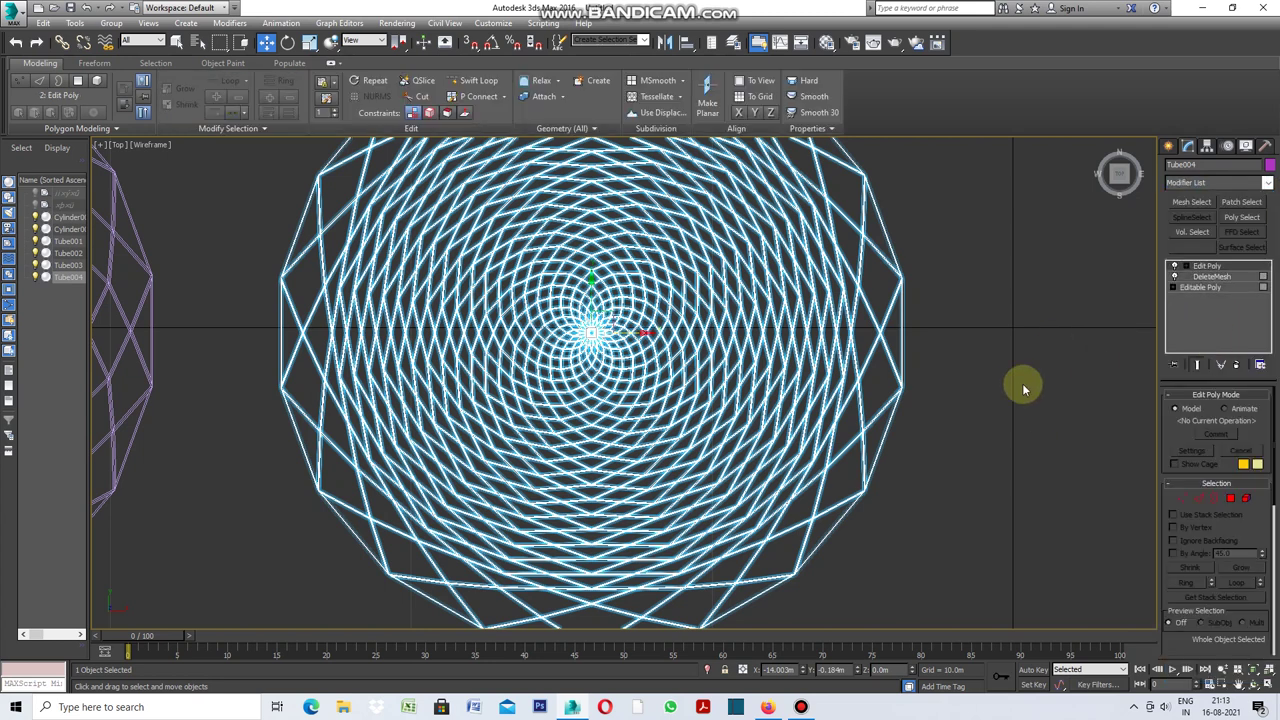
pyautogui.scroll(-1, 524, 308)
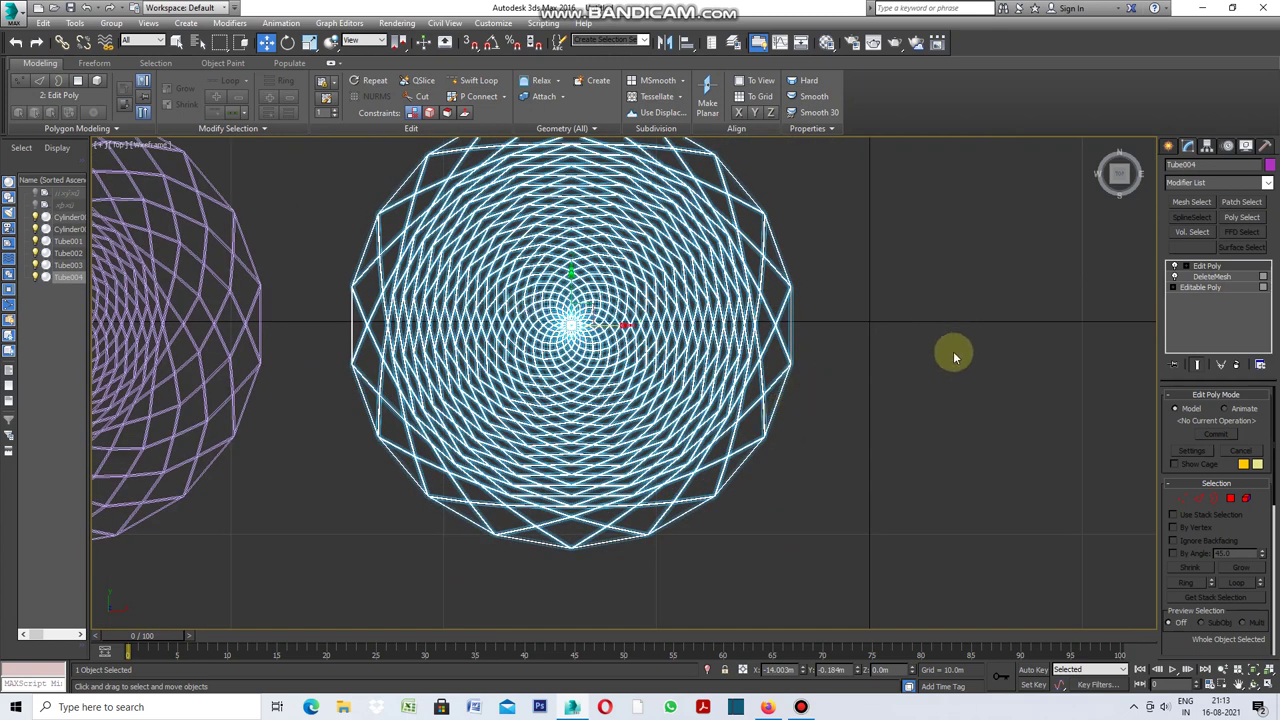
pyautogui.scroll(1, 695, 208)
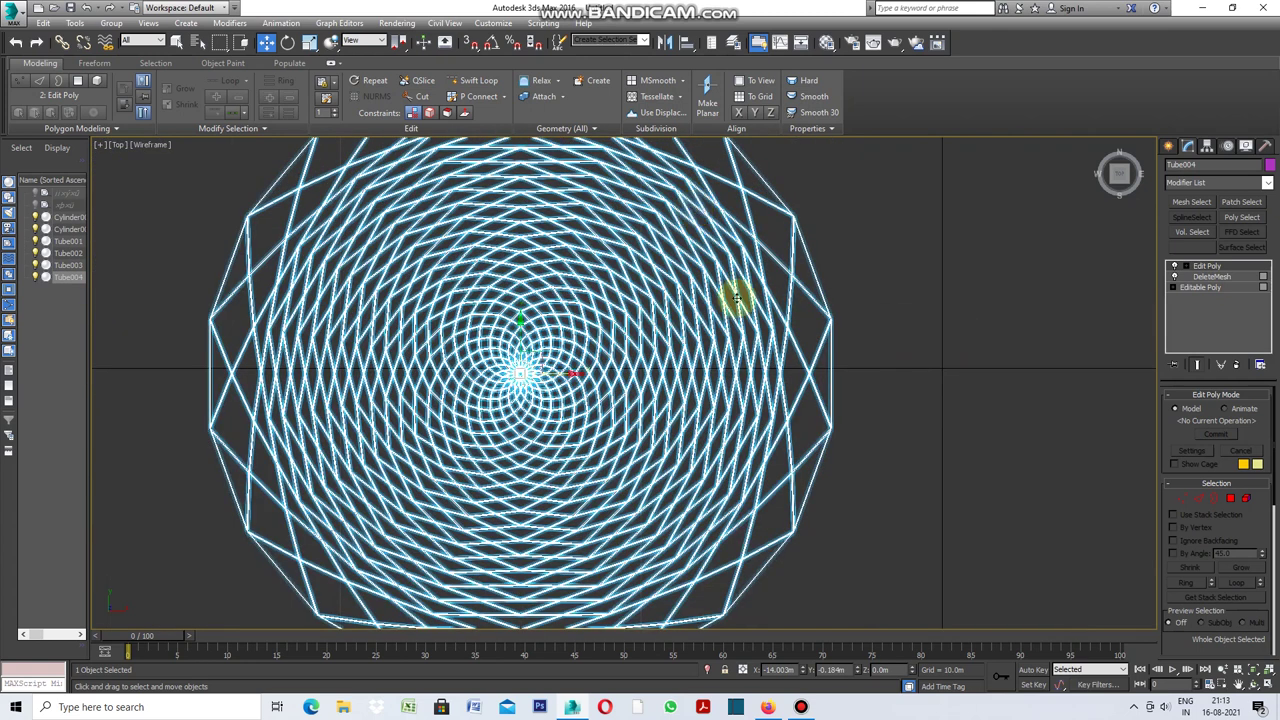
pyautogui.scroll(-1, 737, 291)
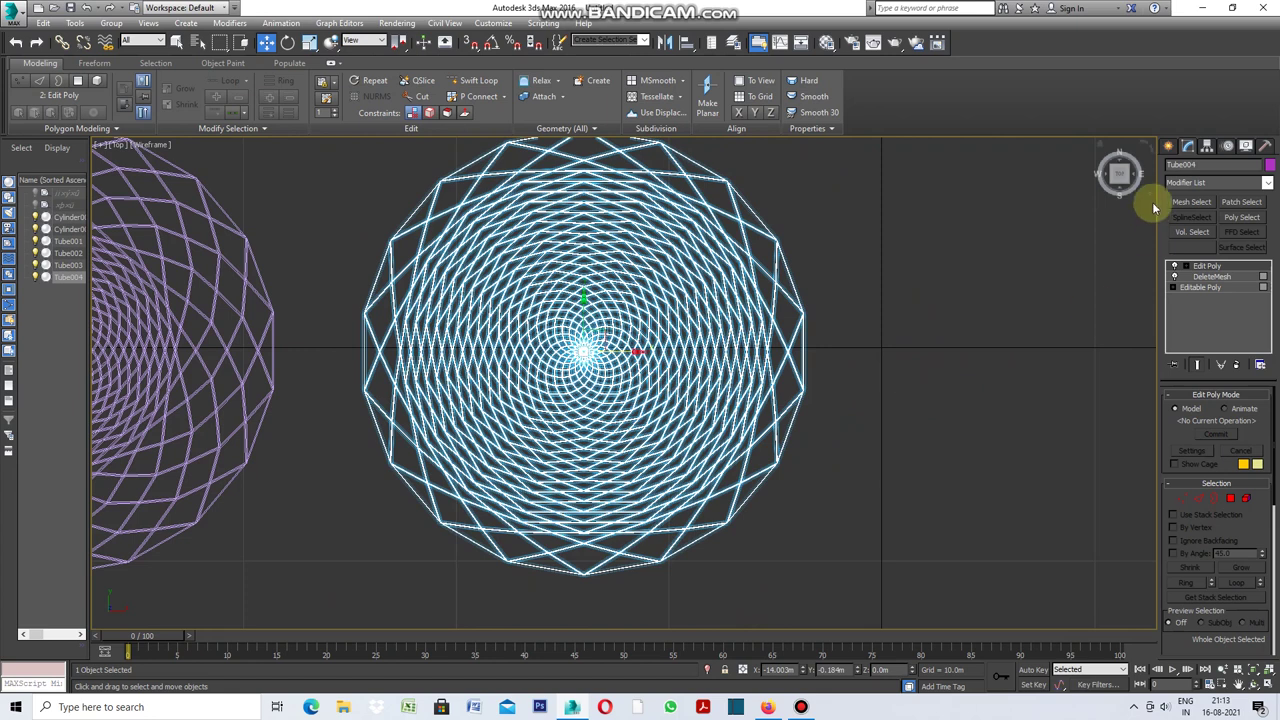
pyautogui.click(1168, 145)
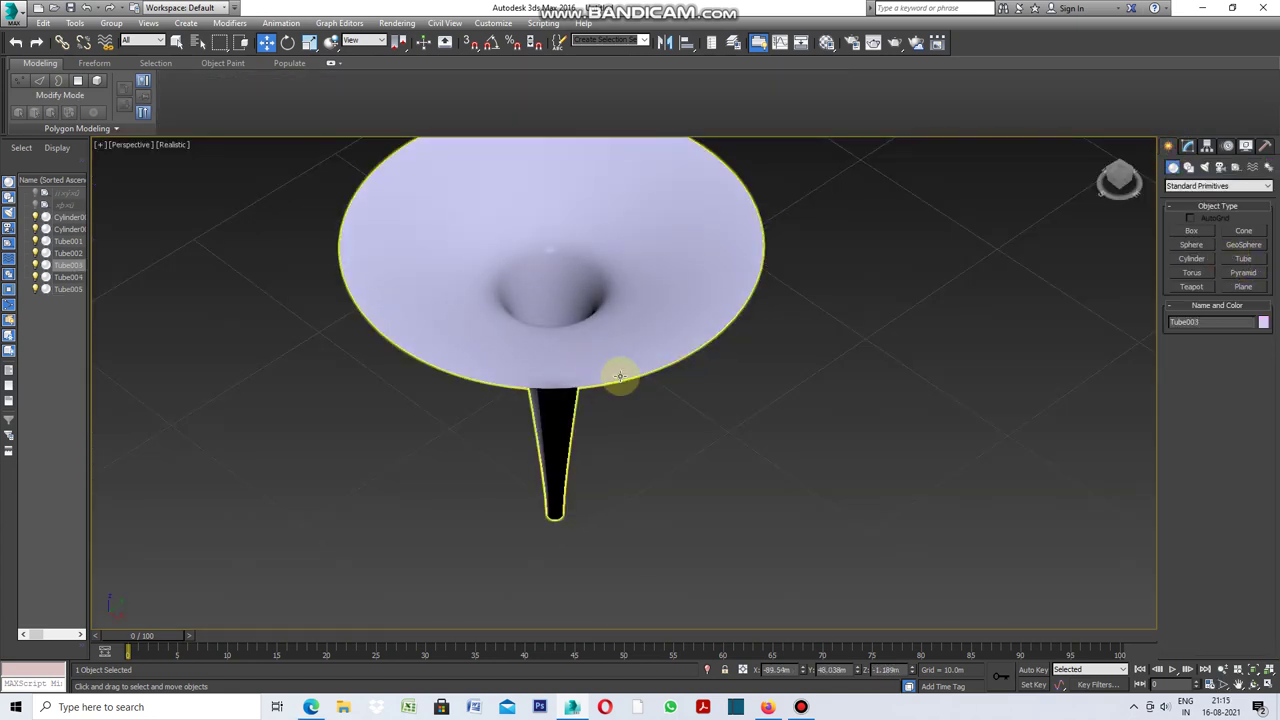
# Step: Return to the four-view layout and draw a new cylinder in the Top viewport
pyautogui.hotkey('alt', 'w')
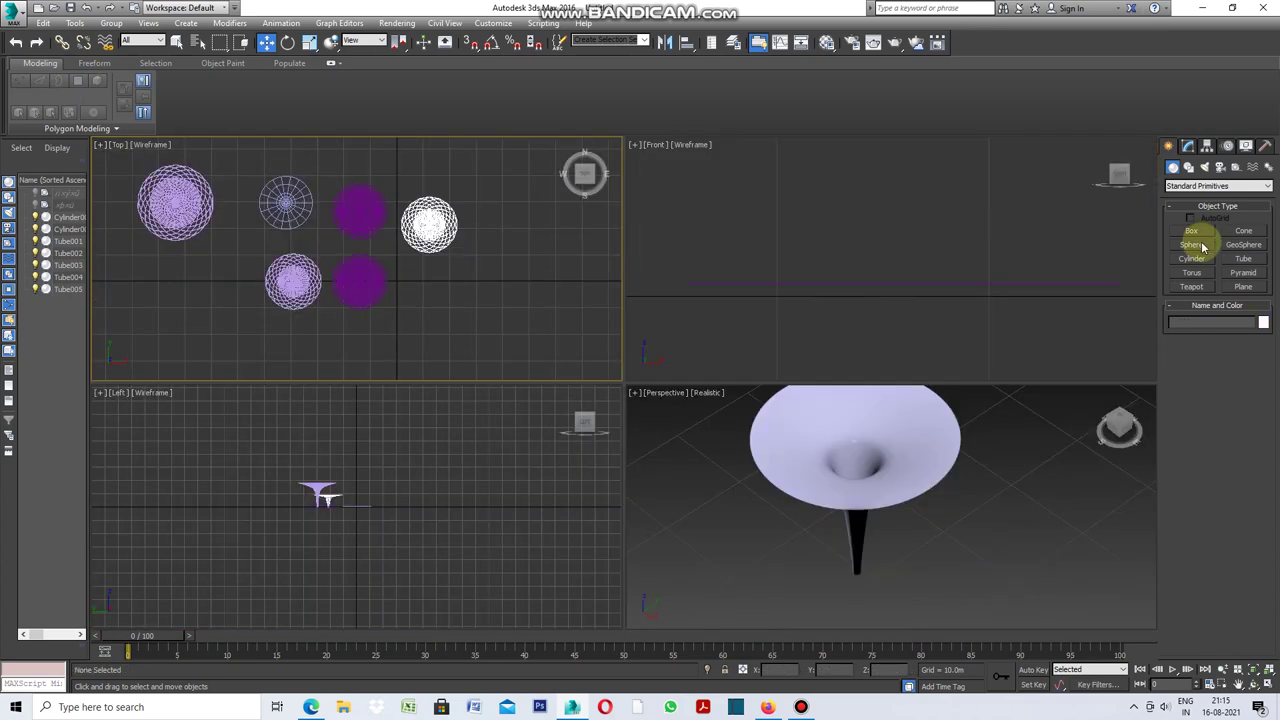
pyautogui.click(1191, 258)
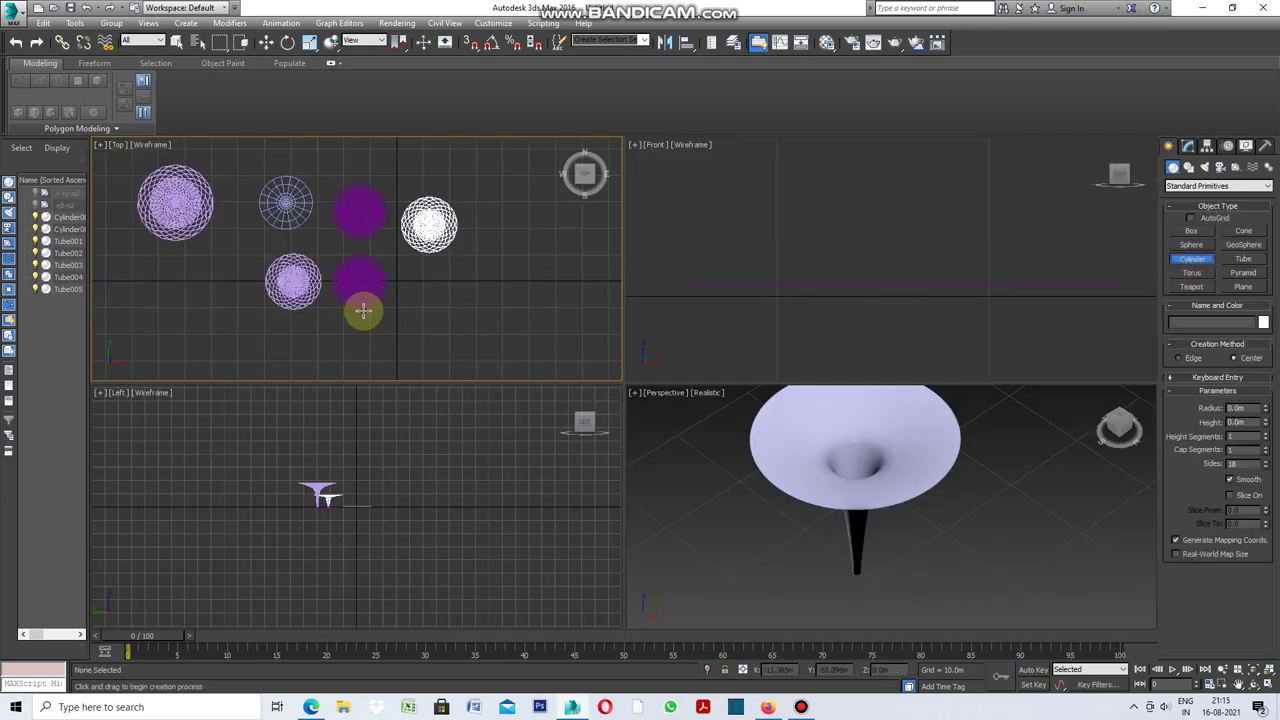
pyautogui.scroll(-3, 362, 318)
pyautogui.scroll(2, 314, 246)
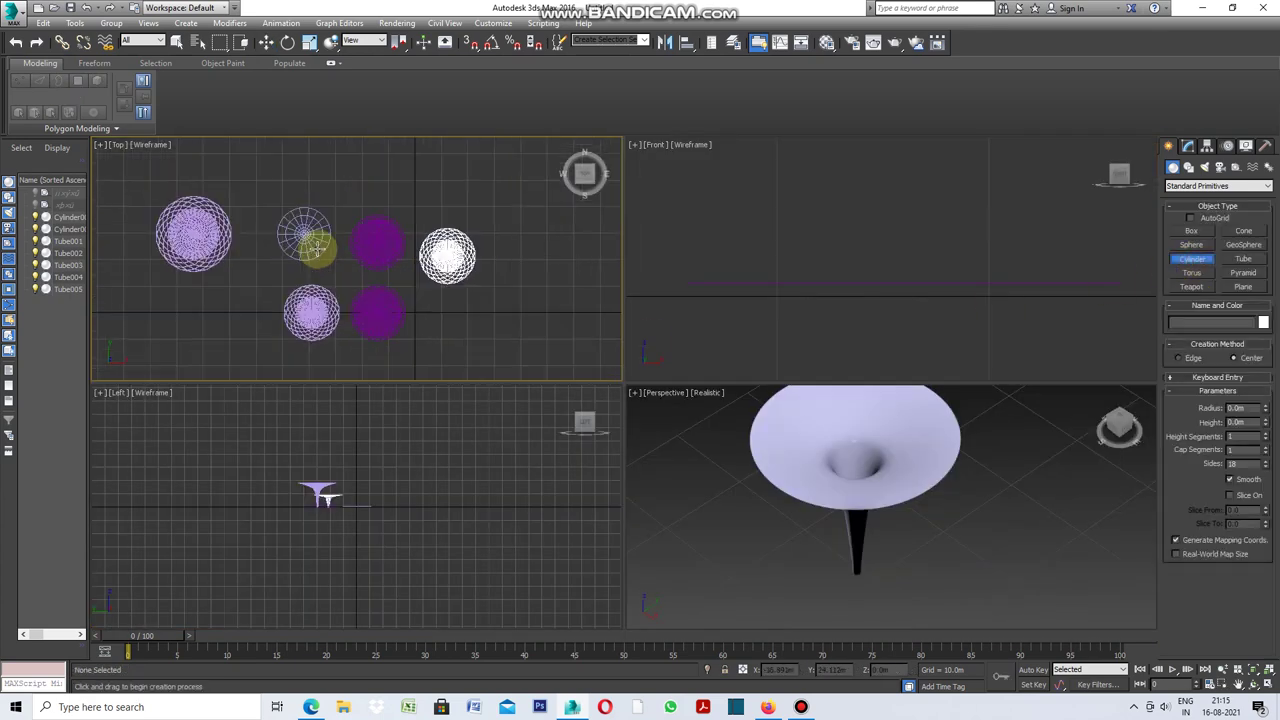
pyautogui.scroll(2, 414, 320)
pyautogui.scroll(2, 419, 319)
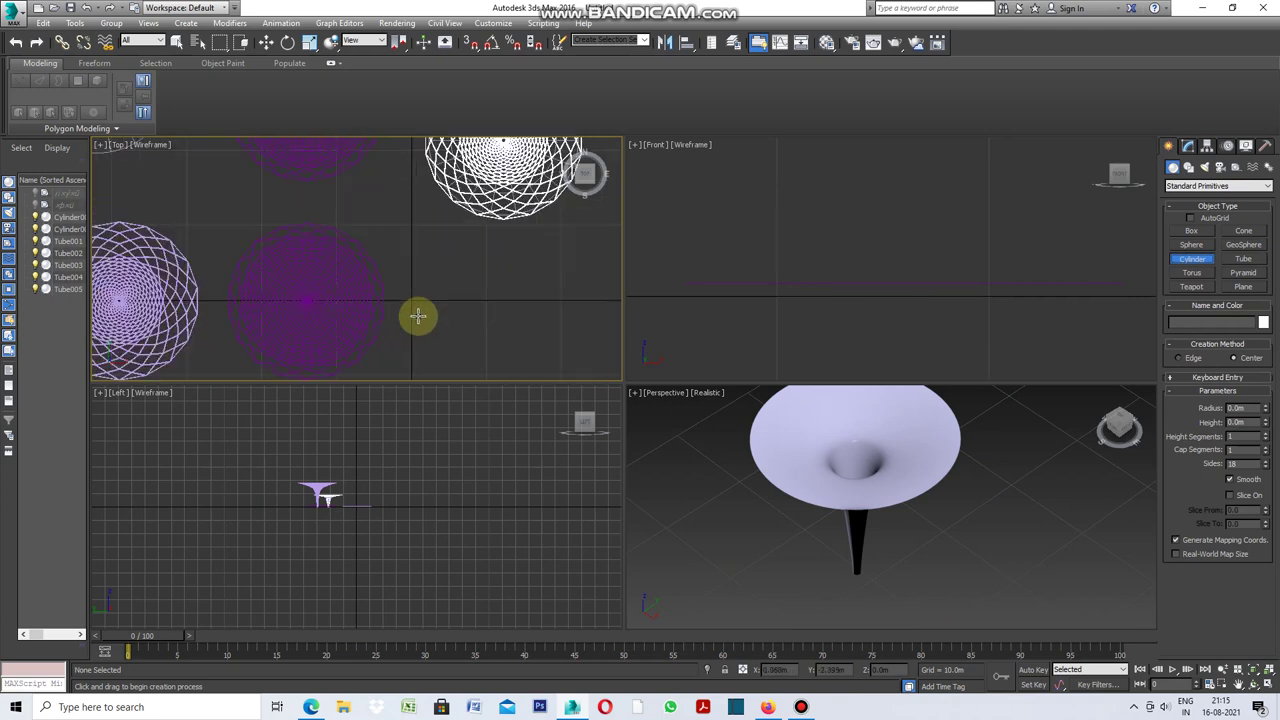
pyautogui.moveTo(415, 302); pyautogui.dragTo(412, 306)
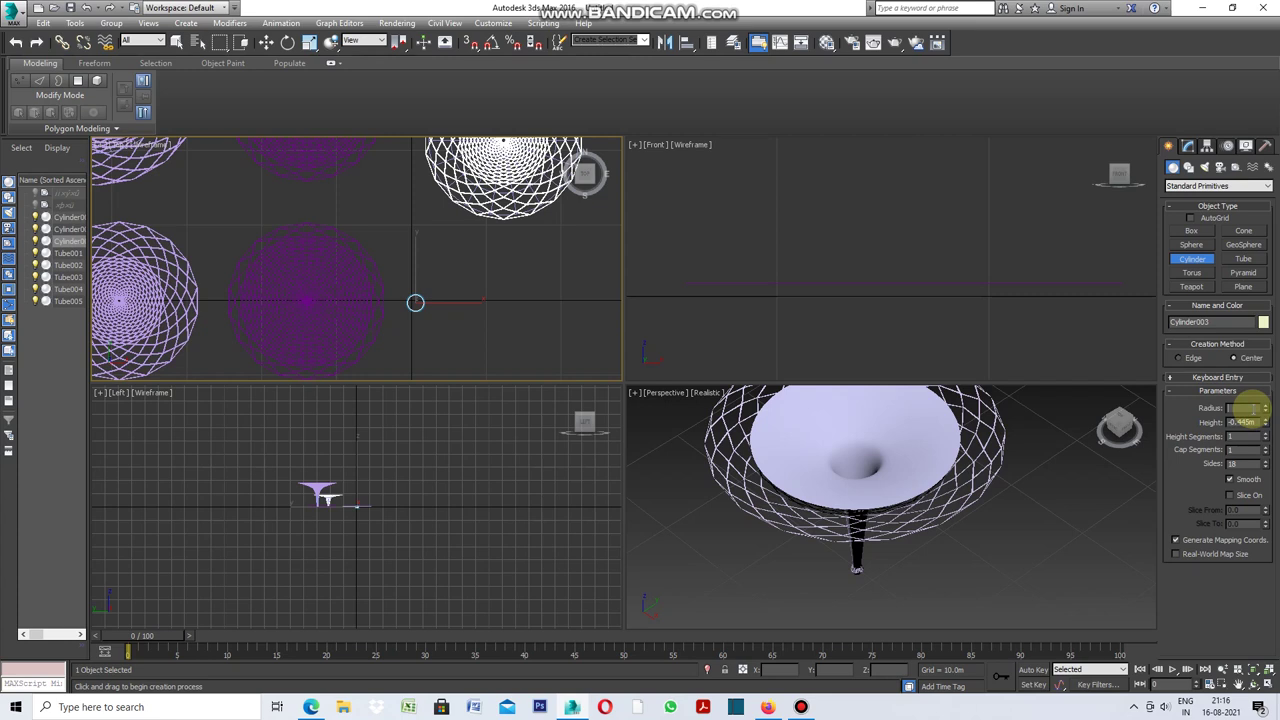
# Step: Set the cylinder's radius to 0.2m and height to 1m, then frame it in Perspective
pyautogui.press('BackSpace')
pyautogui.write('0.05m')
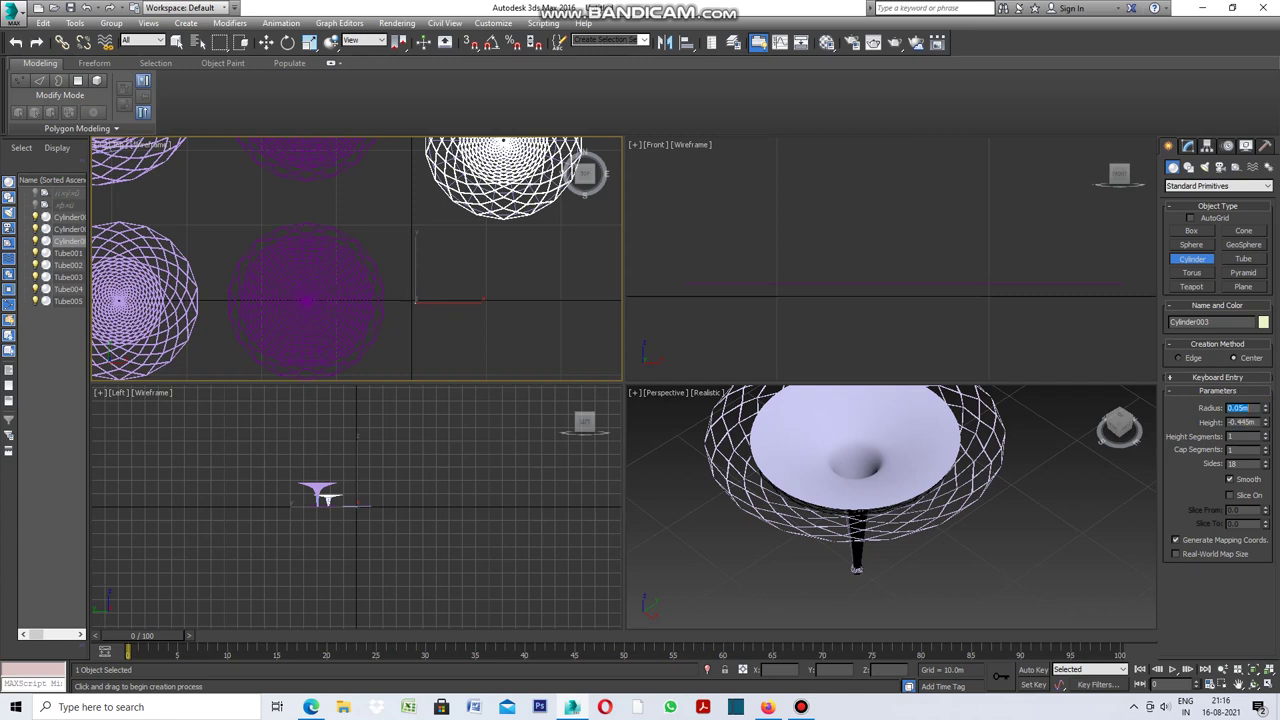
pyautogui.click(1248, 410)
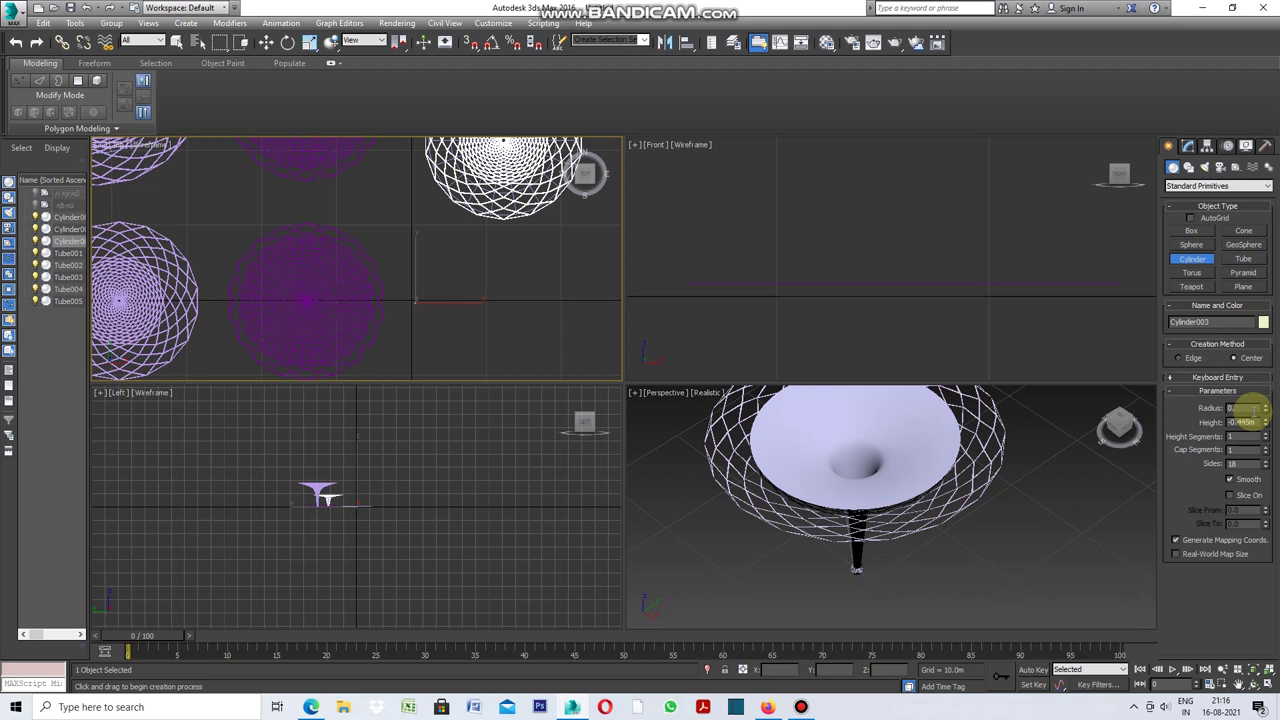
pyautogui.write('0.1m')
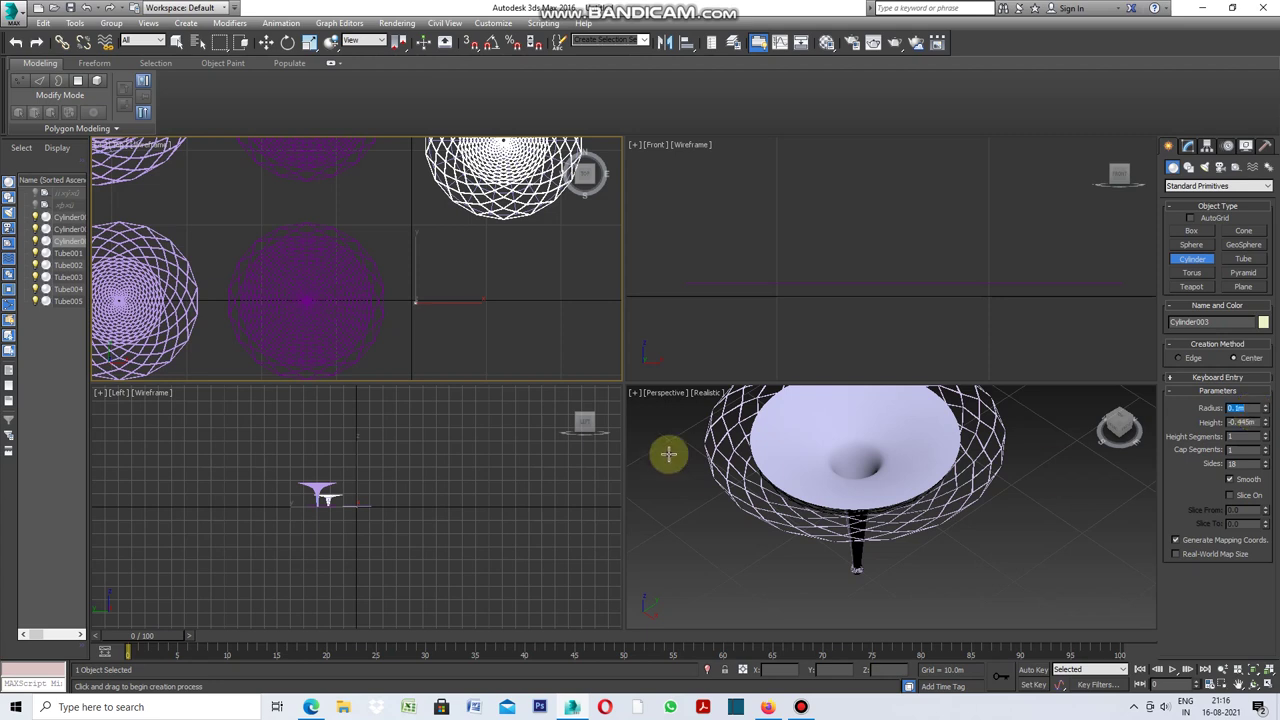
pyautogui.scroll(3, 414, 300)
pyautogui.scroll(2, 414, 296)
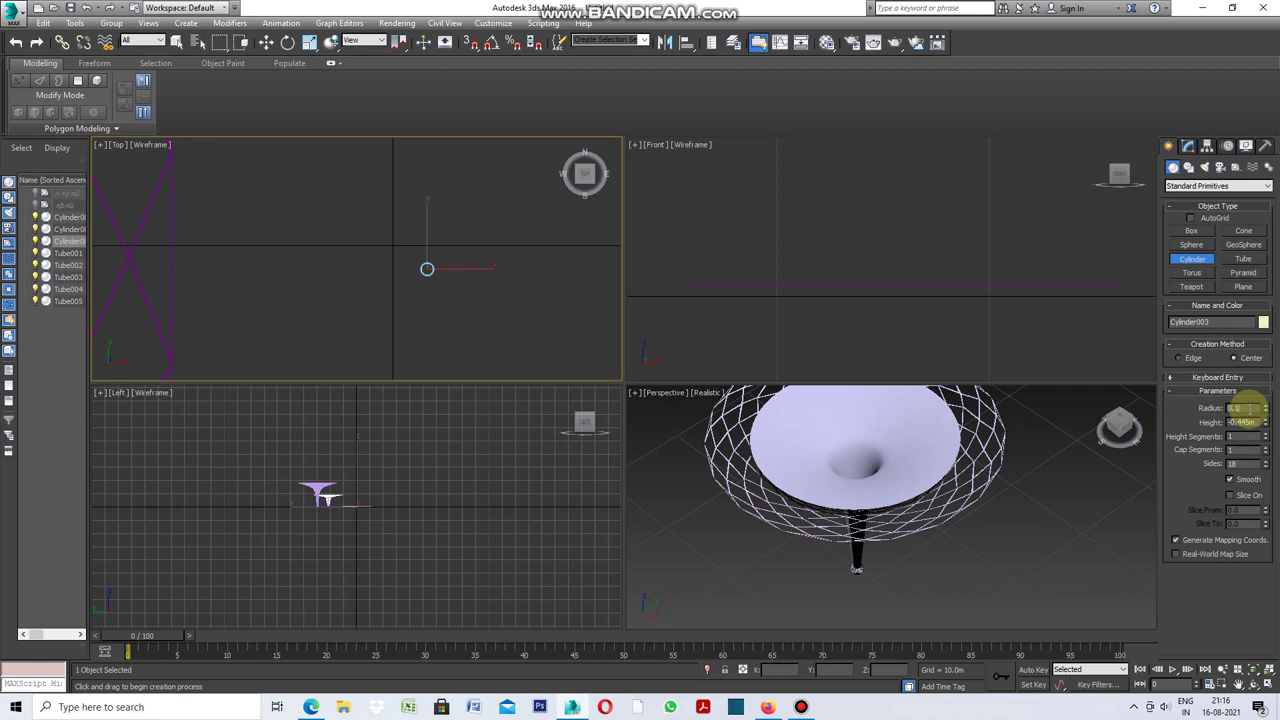
pyautogui.write('2')
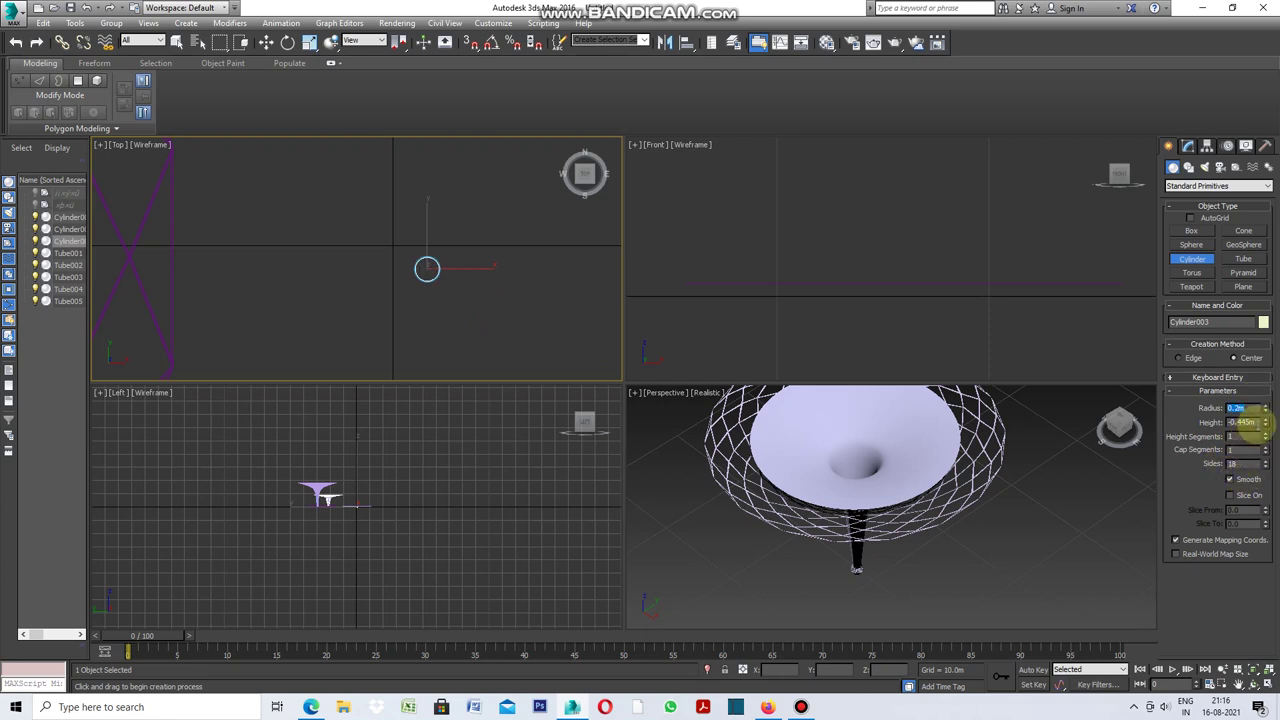
pyautogui.press('Tab')
pyautogui.write('1')
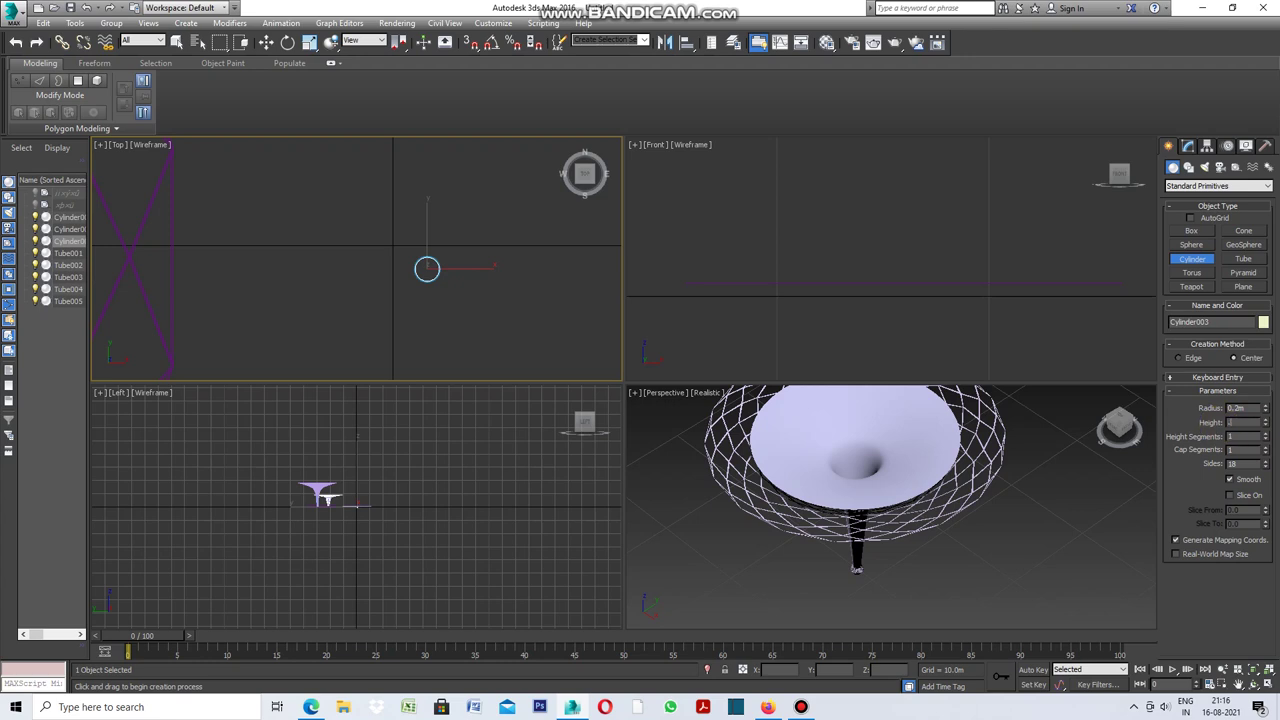
pyautogui.click(520, 325)
pyautogui.scroll(-3, 755, 331)
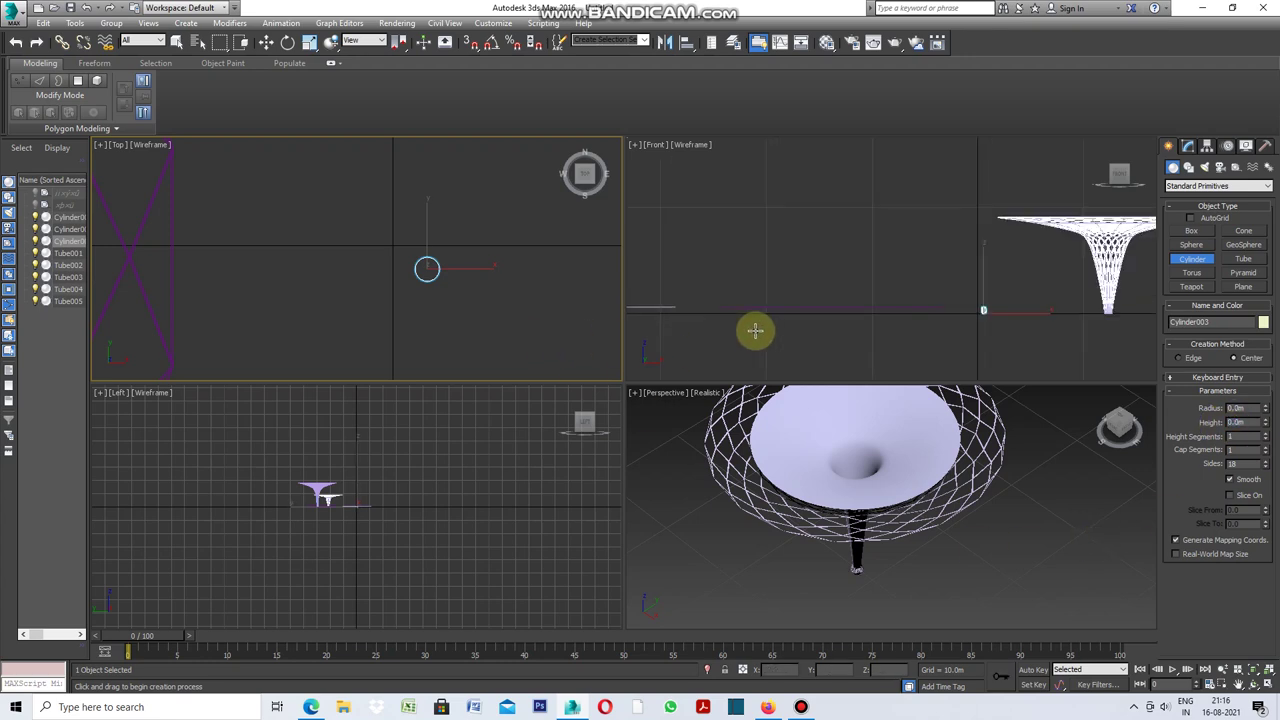
pyautogui.scroll(-3, 834, 528)
pyautogui.scroll(-2, 874, 523)
pyautogui.scroll(-2, 857, 500)
pyautogui.hotkey('alt', 'w')
pyautogui.press('z')
pyautogui.rightClick(820, 371)
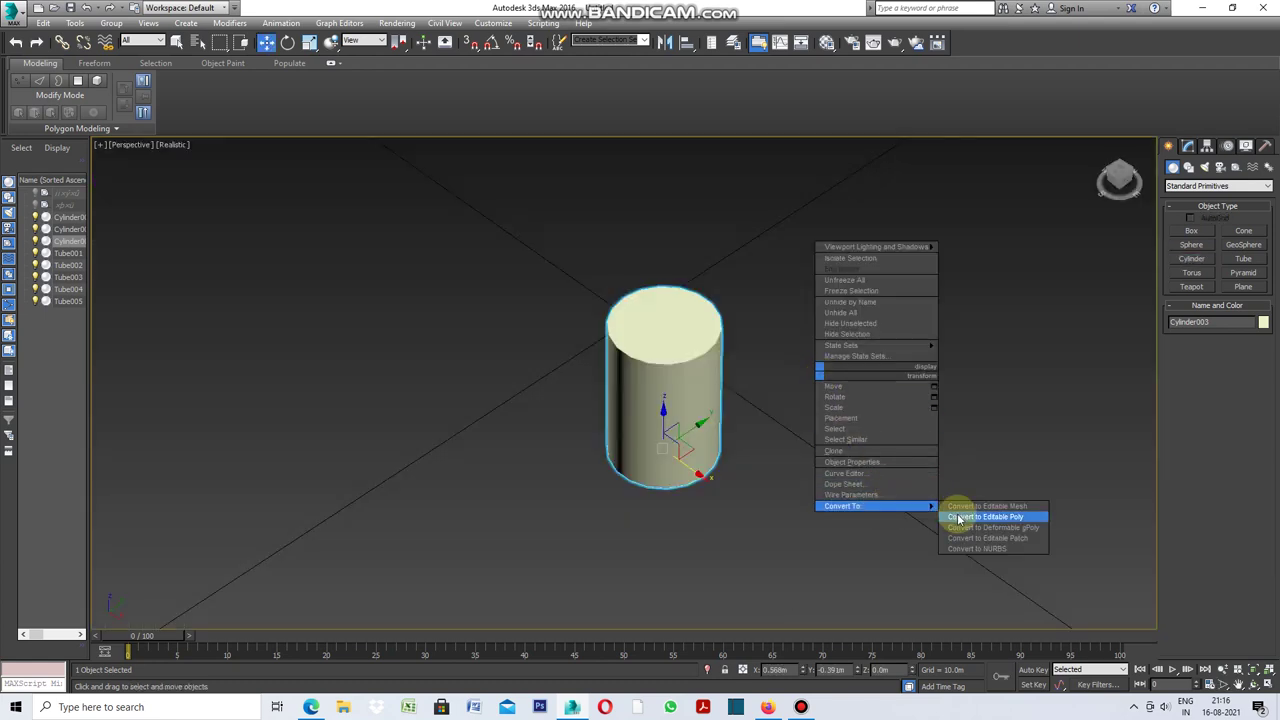
# Step: Convert Cylinder003 to Editable Poly and inspect its top and bottom polygons
pyautogui.moveTo(843, 506)
pyautogui.click(955, 513)
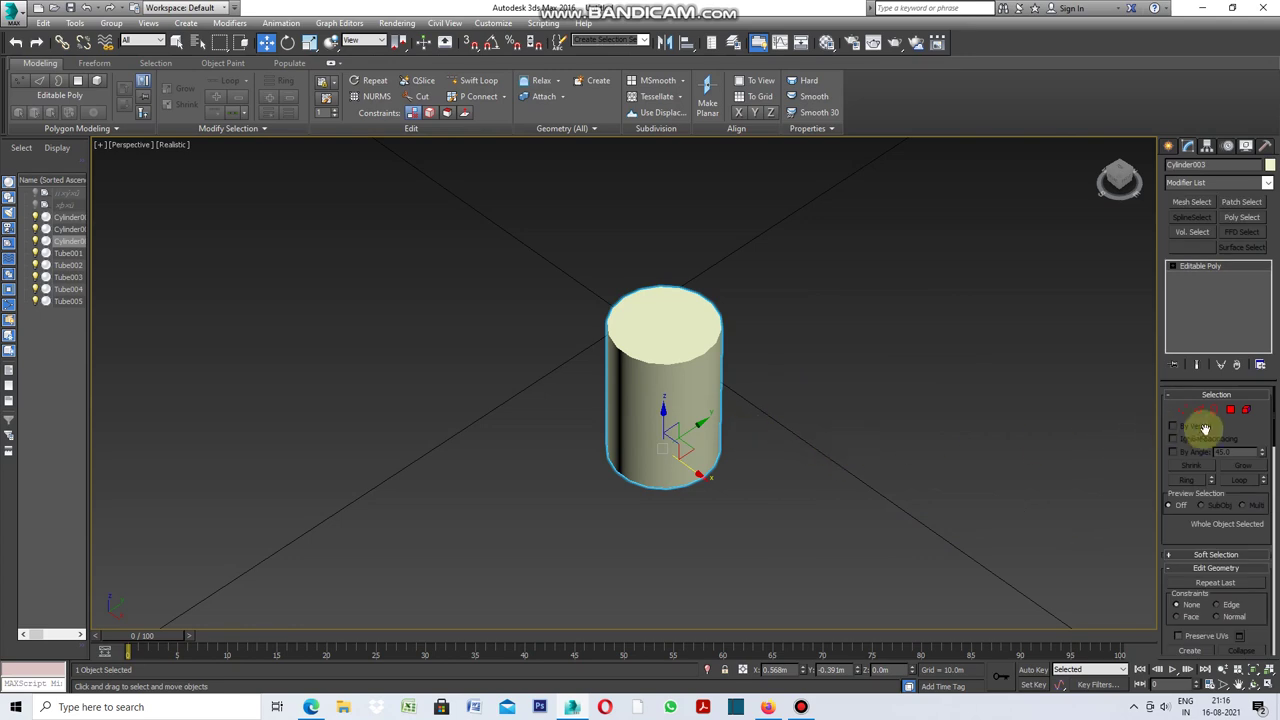
pyautogui.click(1230, 409)
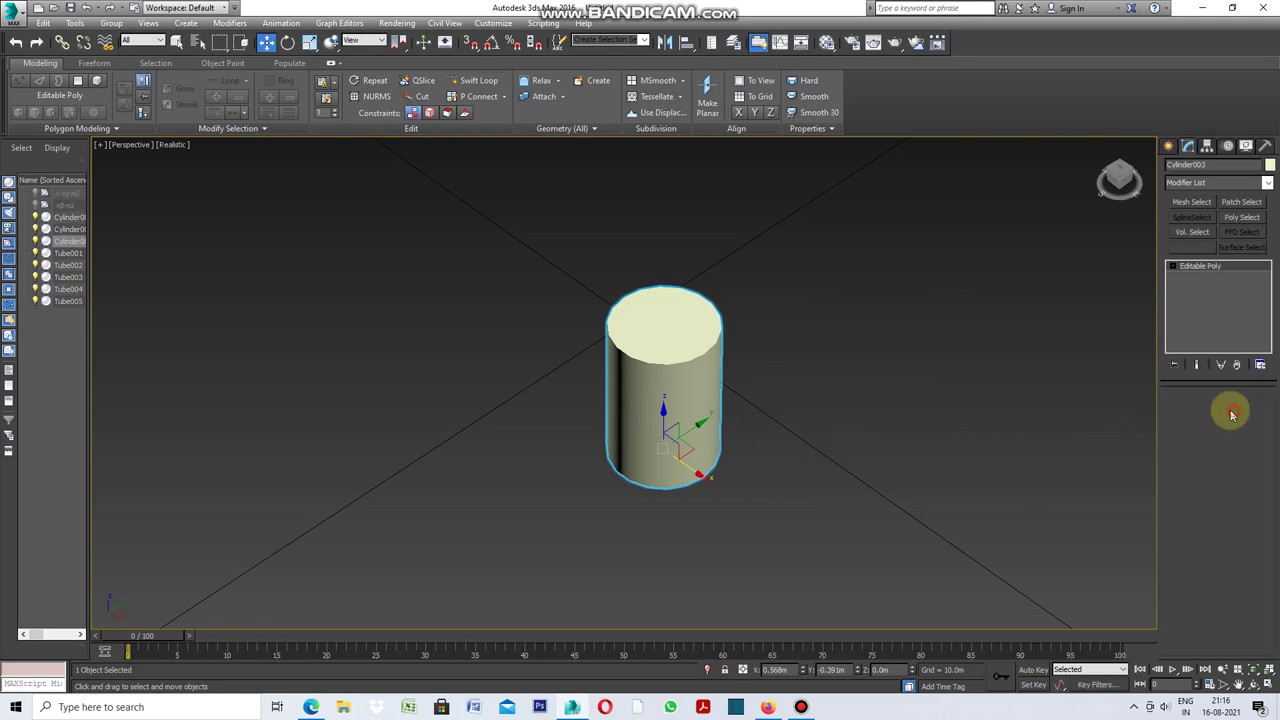
pyautogui.click(688, 340)
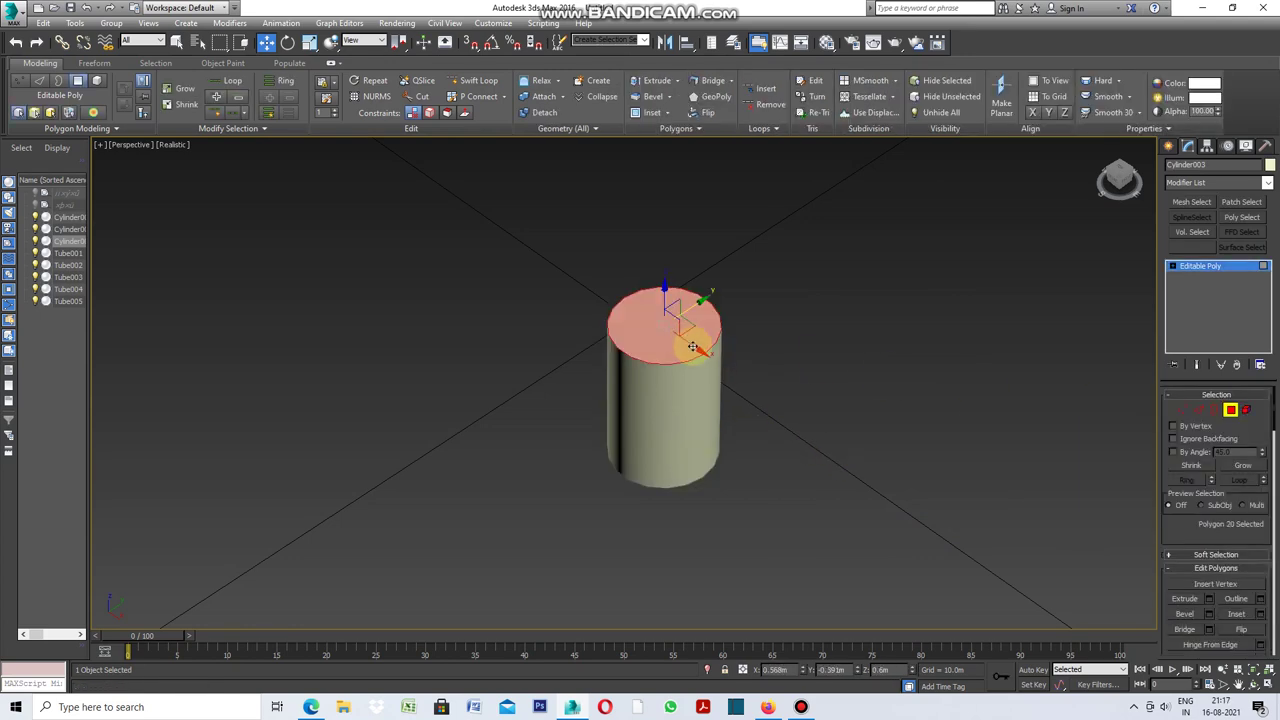
pyautogui.click(1253, 686)
pyautogui.moveTo(620, 547); pyautogui.dragTo(645, 471)
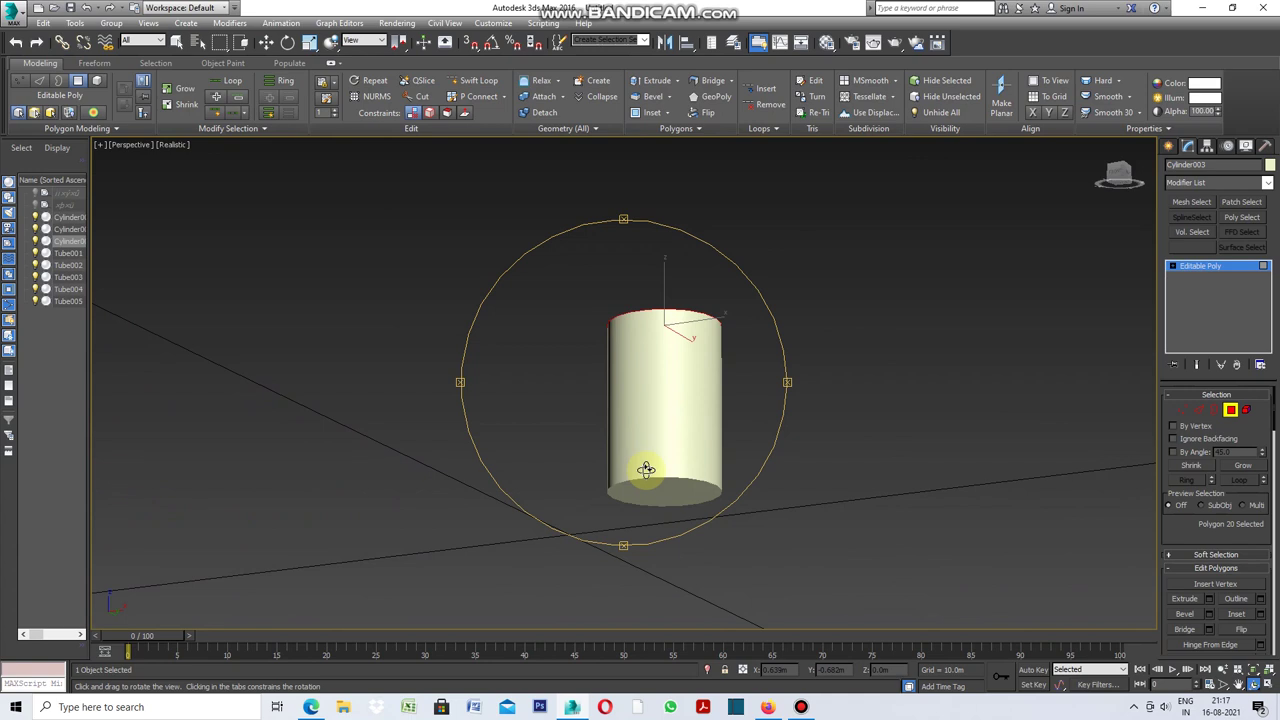
pyautogui.rightClick(646, 469)
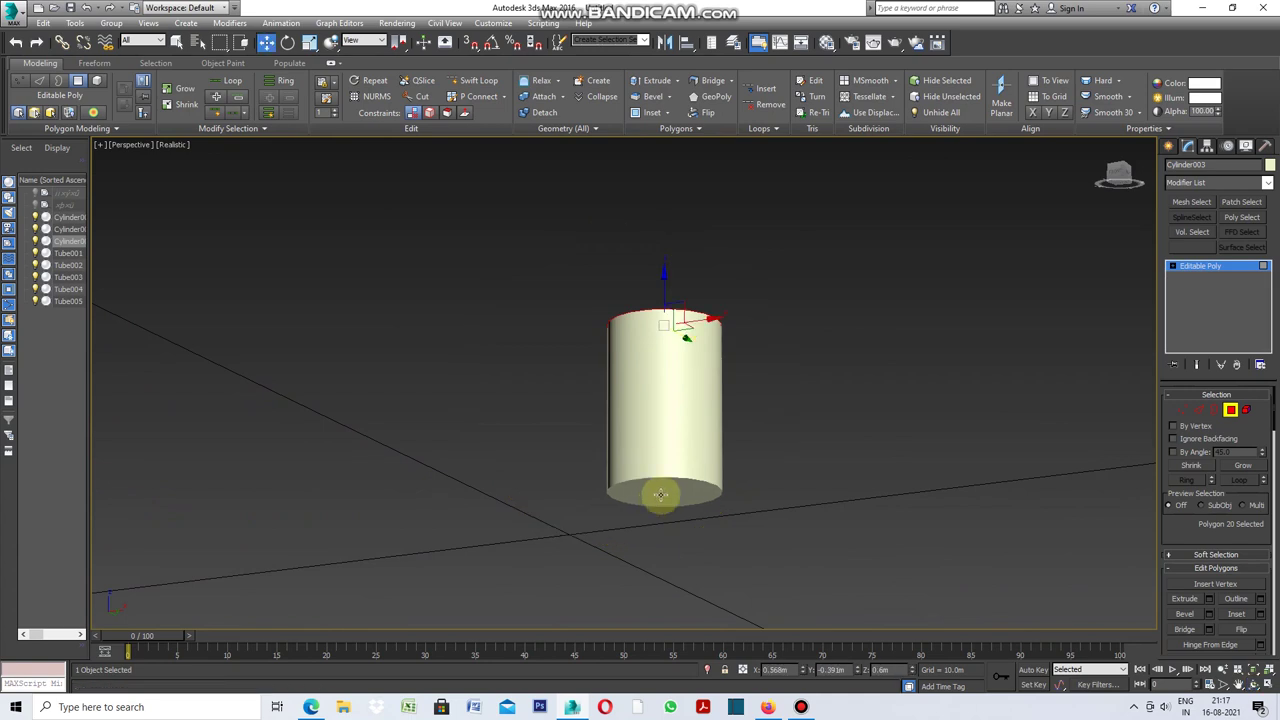
pyautogui.keyDown('ctrl'); pyautogui.click(660, 493); pyautogui.keyUp('ctrl')
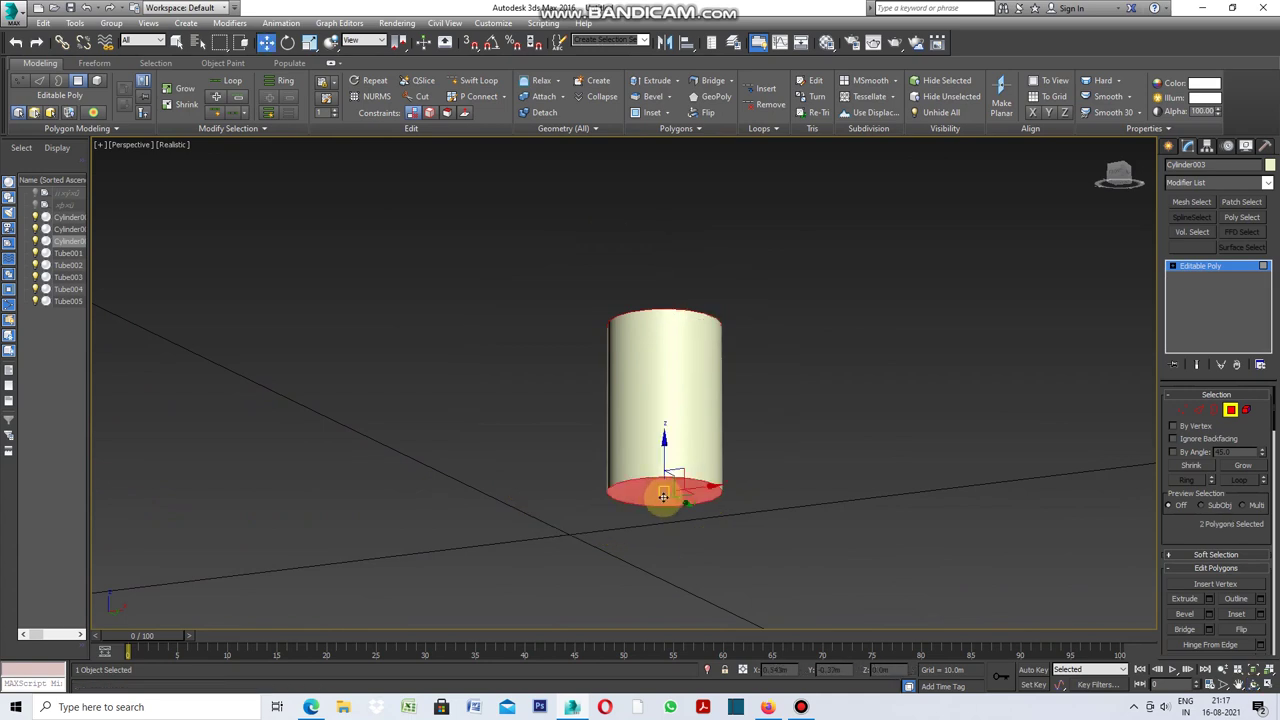
pyautogui.click(733, 547)
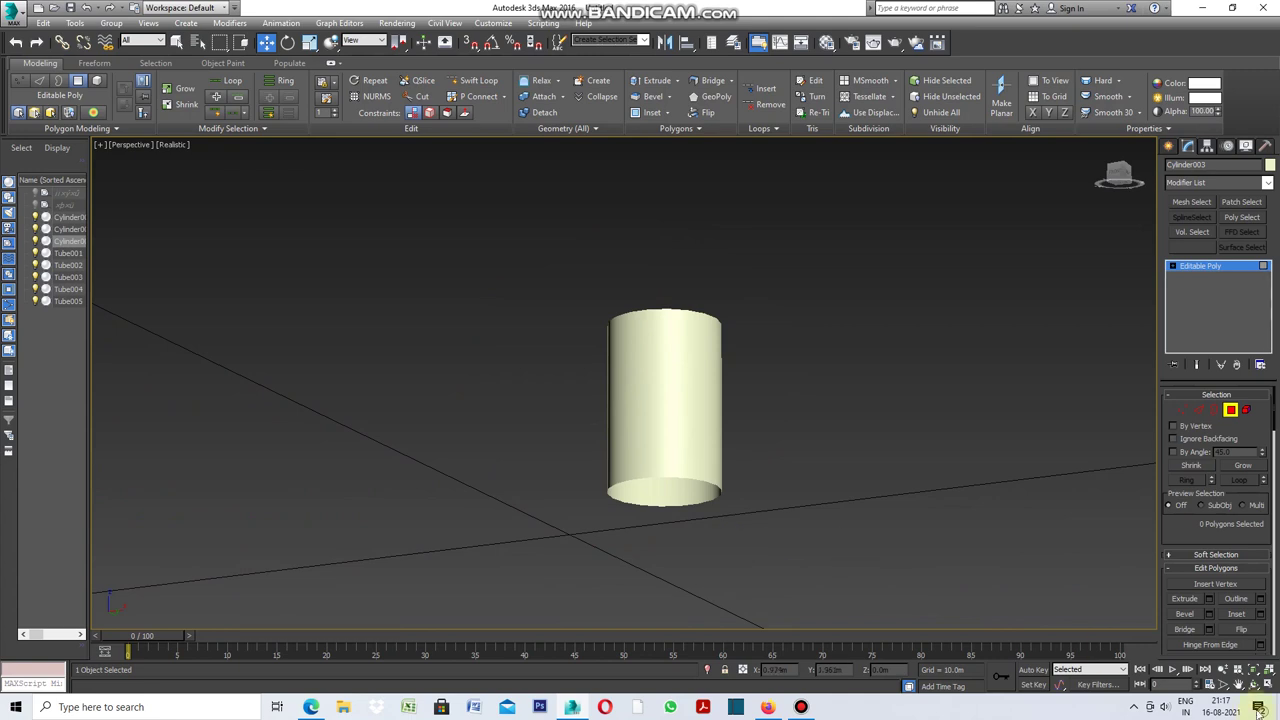
# Step: Select the cylinder's open top border rim in Border mode
pyautogui.click(1253, 683)
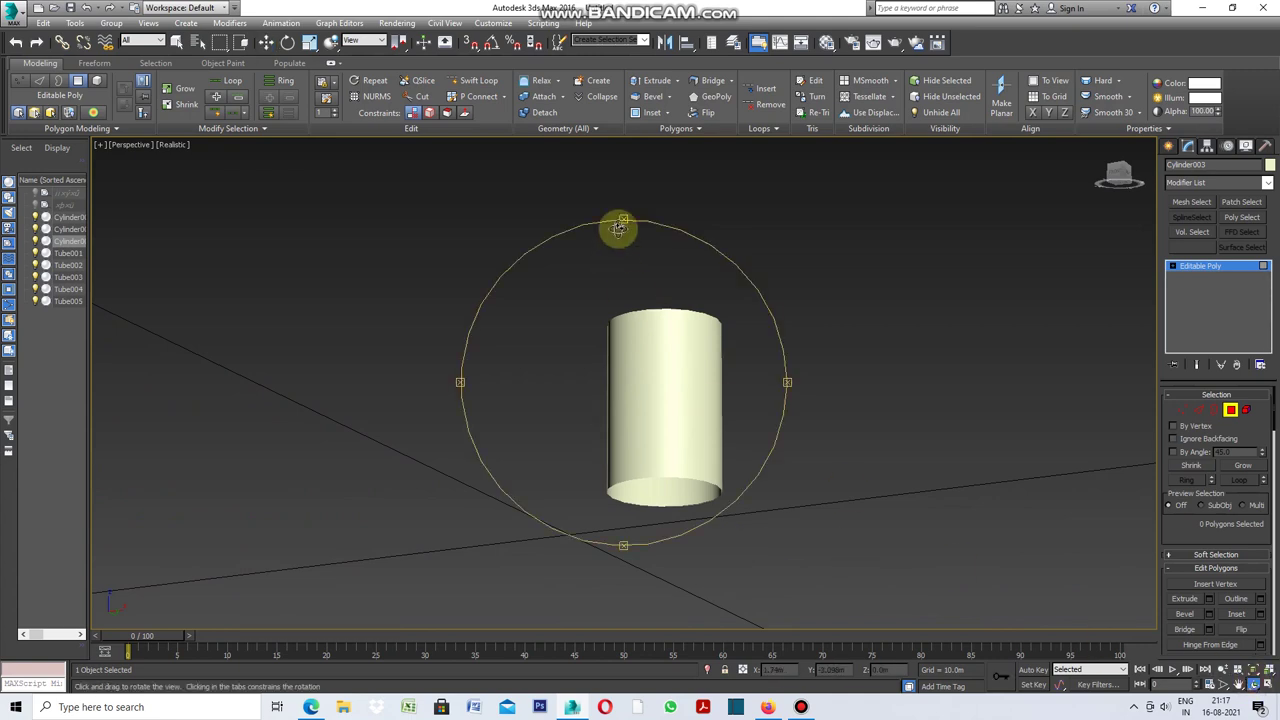
pyautogui.moveTo(620, 225); pyautogui.dragTo(628, 309)
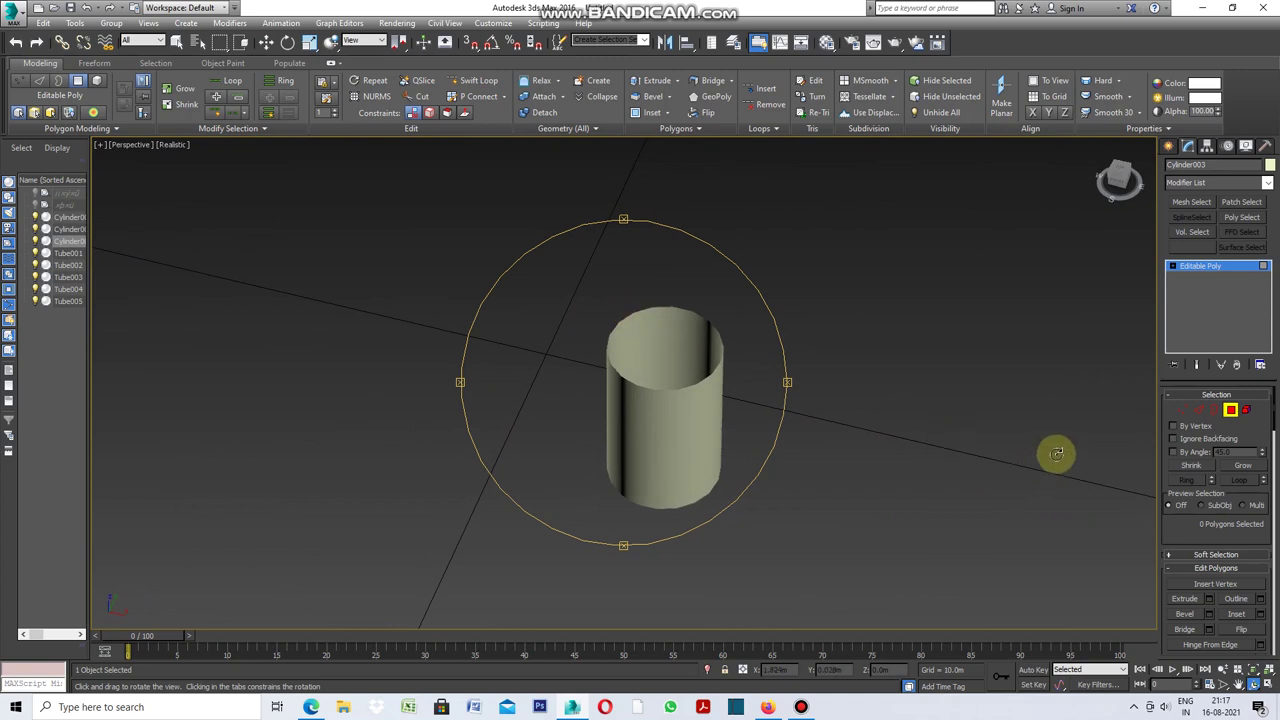
pyautogui.rightClick(1087, 435)
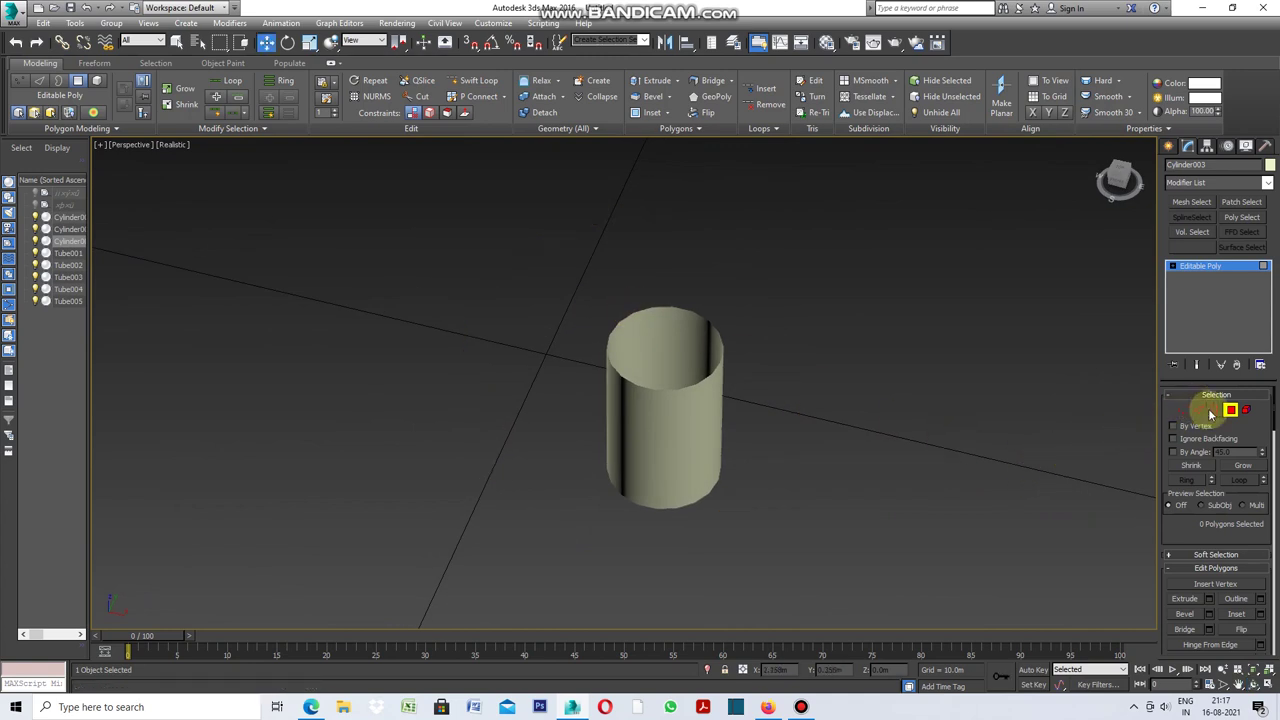
pyautogui.click(1214, 411)
pyautogui.click(700, 378)
pyautogui.click(100, 149)
# Step: Restore the four-viewport layout and scale the top rim uniformly to about 144%
pyautogui.click(150, 157)
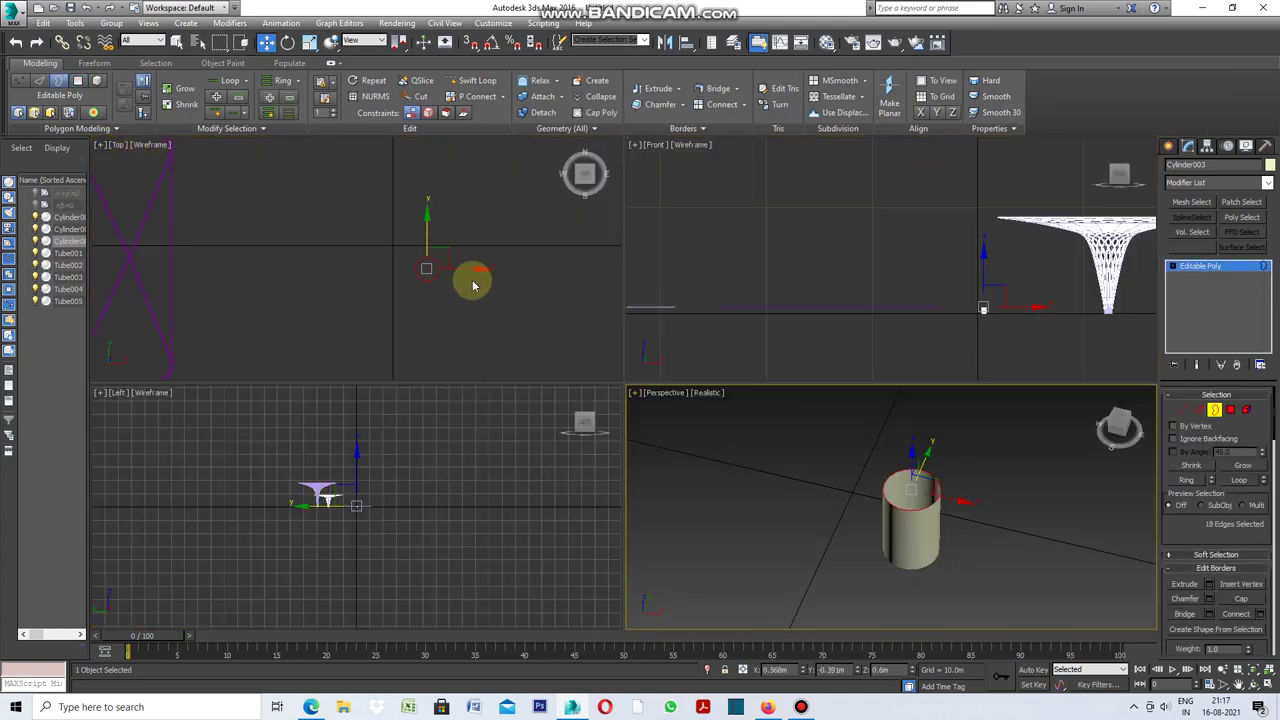
pyautogui.scroll(3, 452, 270)
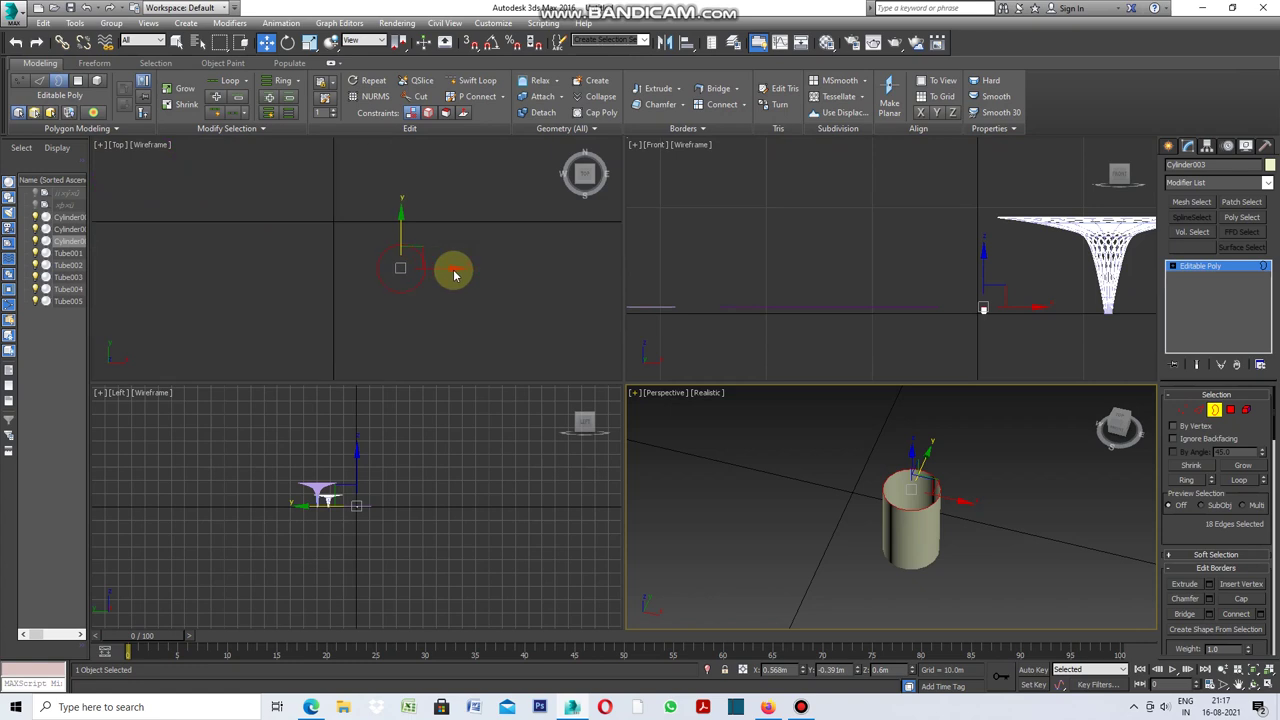
pyautogui.click(310, 44)
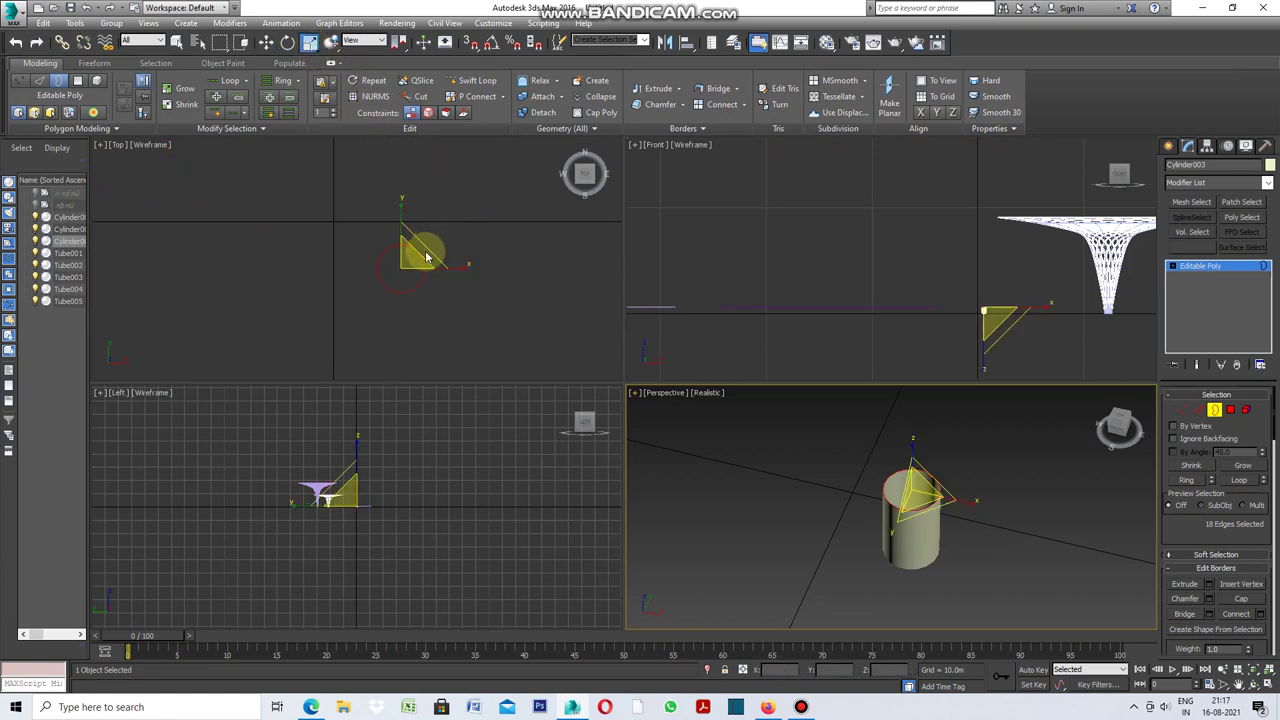
pyautogui.moveTo(425, 257); pyautogui.dragTo(424, 244)
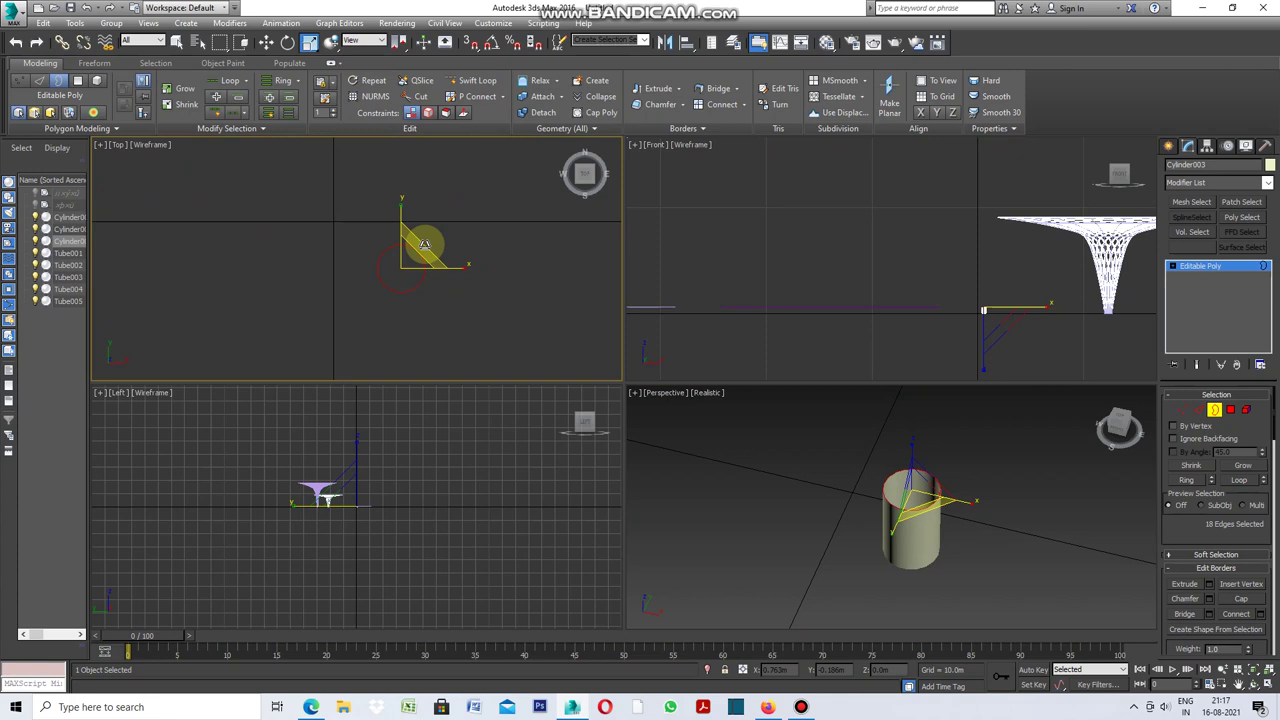
pyautogui.moveTo(425, 244); pyautogui.dragTo(452, 229)
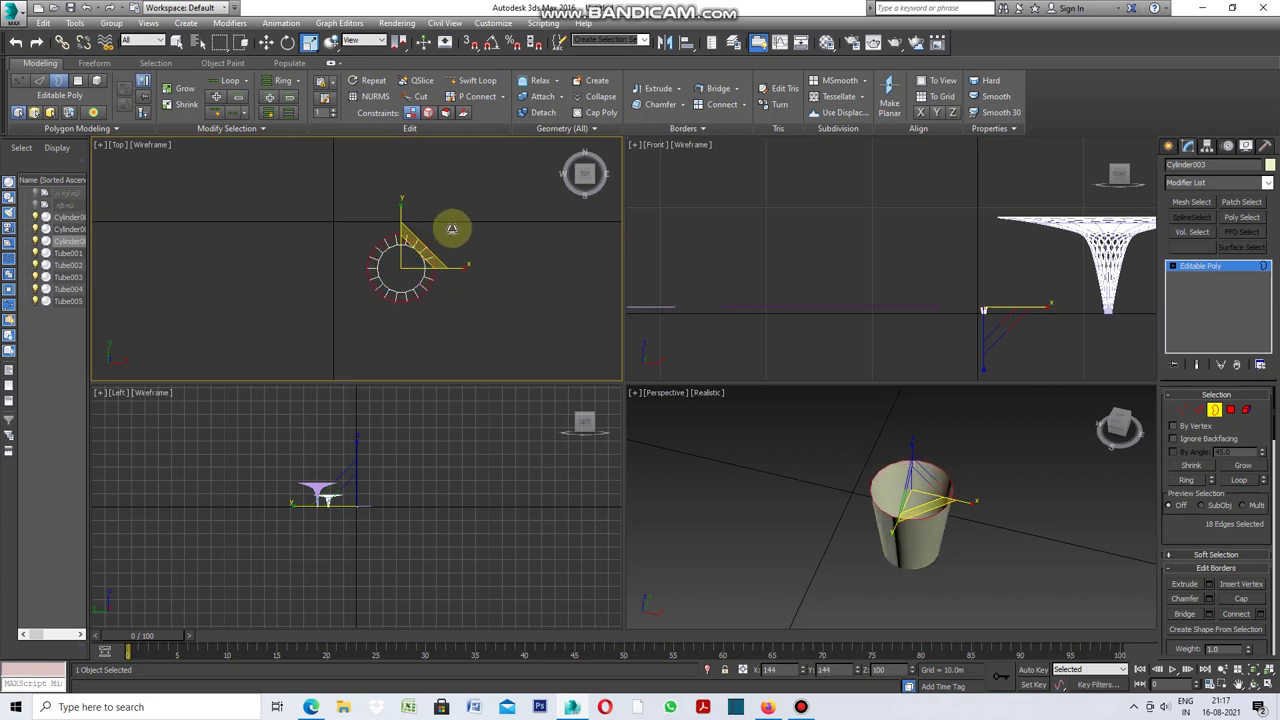
pyautogui.moveTo(452, 229); pyautogui.dragTo(453, 228)
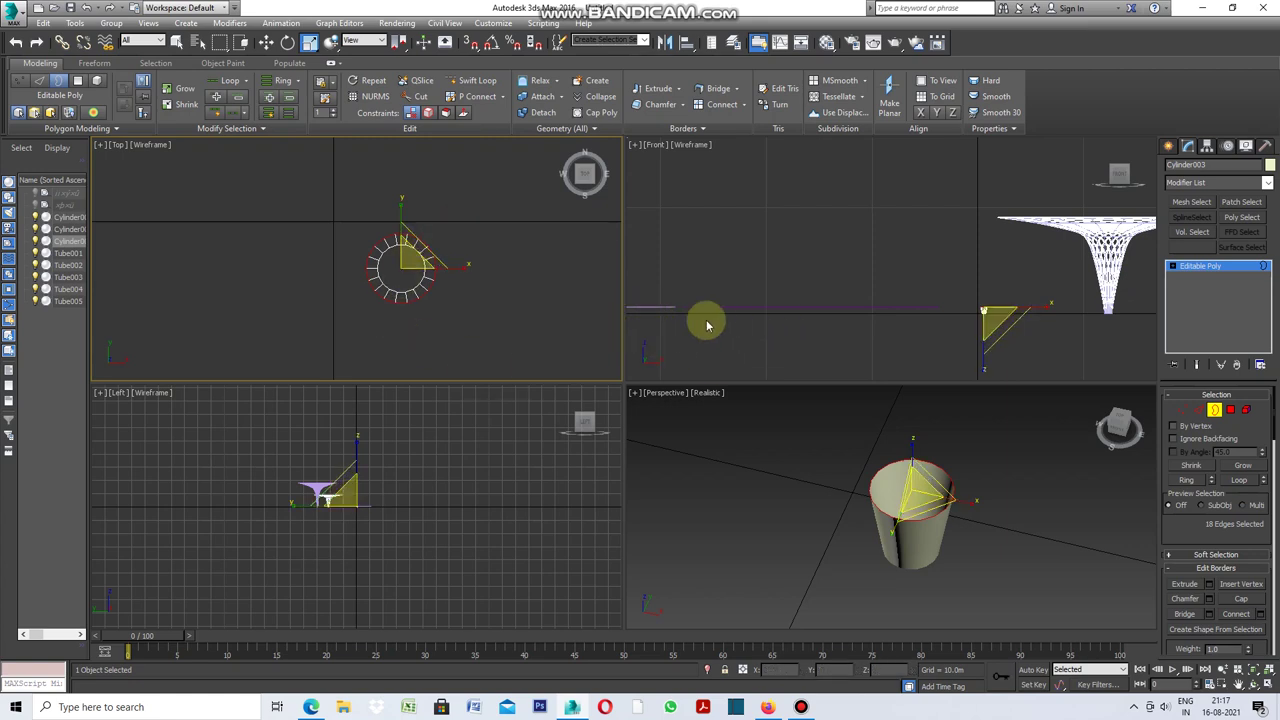
# Step: Try widening the top rim into a flat brim in the Top view, then undo it
pyautogui.hotkey('ctrl', 'z')
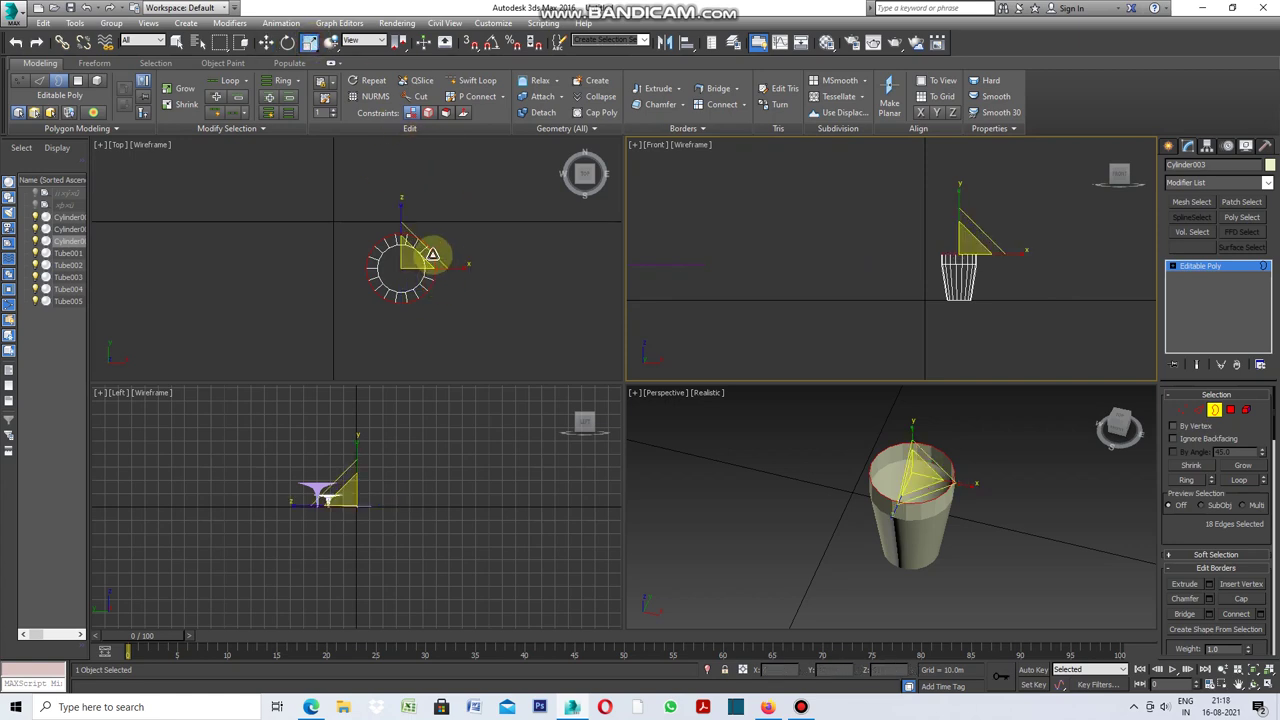
pyautogui.click(432, 254)
pyautogui.hotkey('ctrl', 'z')
pyautogui.hotkey('ctrl', 'y')
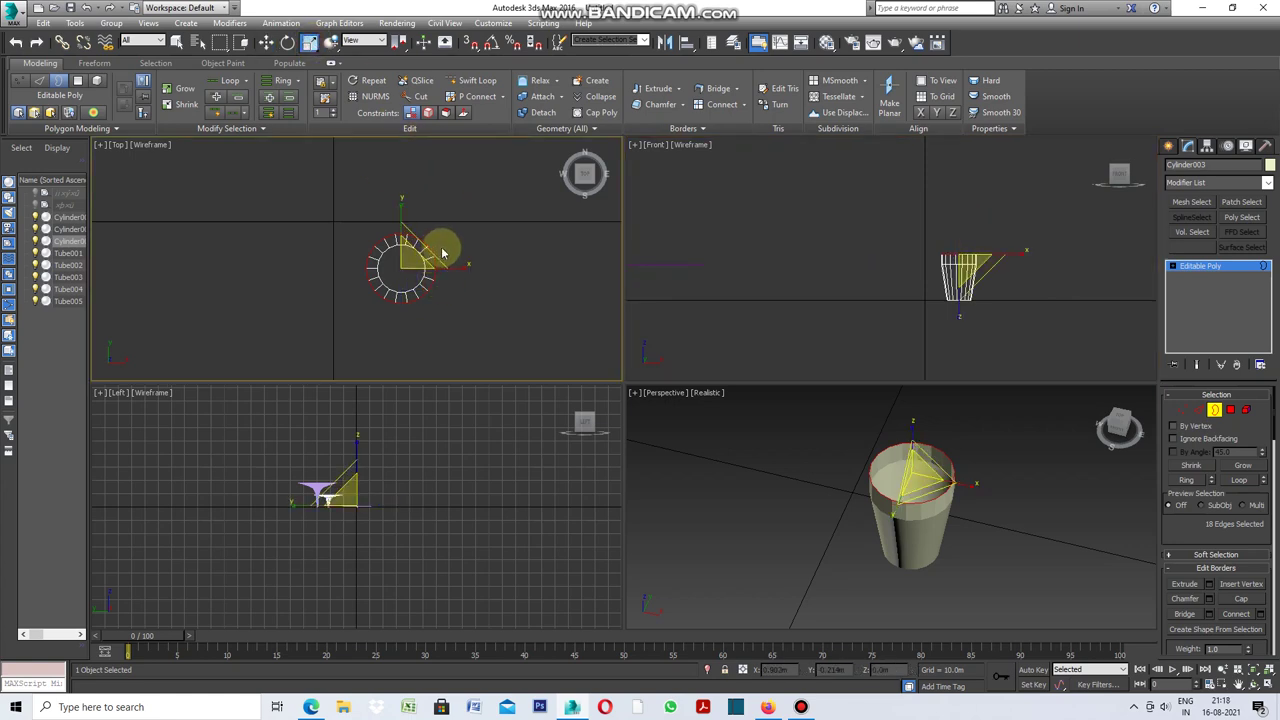
pyautogui.moveTo(437, 252); pyautogui.dragTo(498, 219)
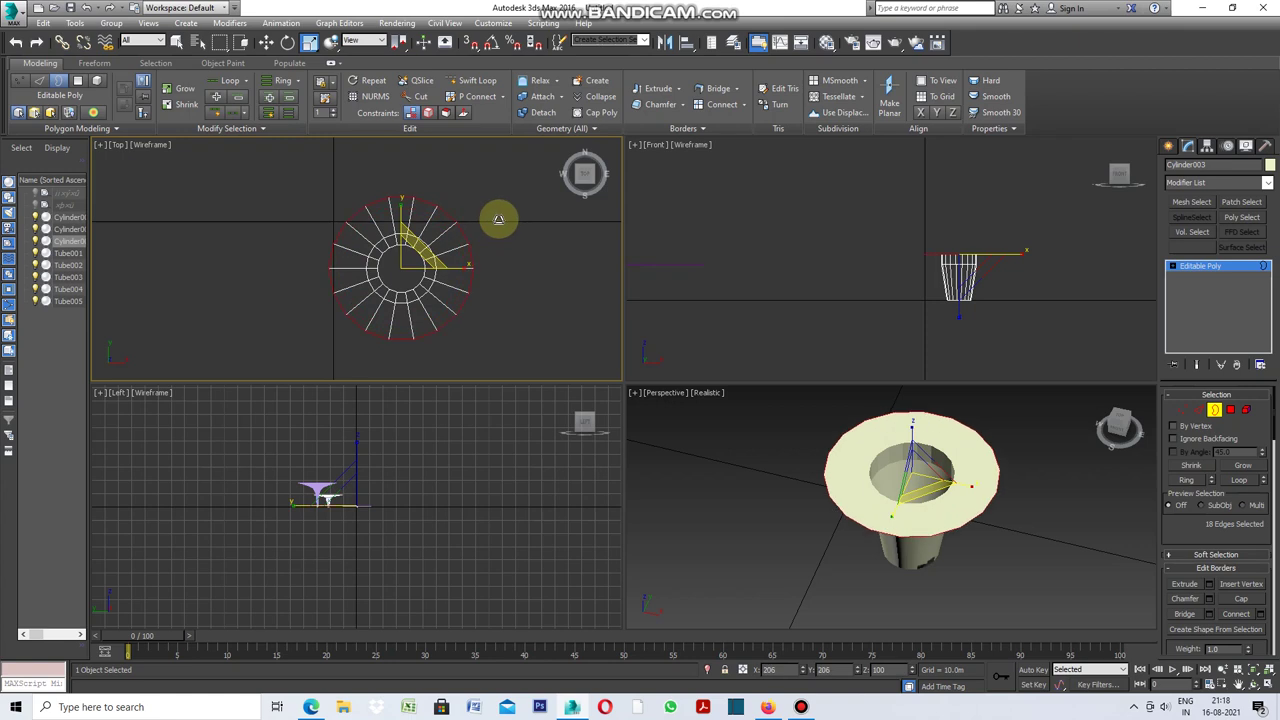
pyautogui.click(266, 42)
pyautogui.hotkey('ctrl', 'z')
# Step: Raise the top rim slightly, then scale it far outward into a wide funnel flare
pyautogui.moveTo(958, 215); pyautogui.dragTo(1017, 320)
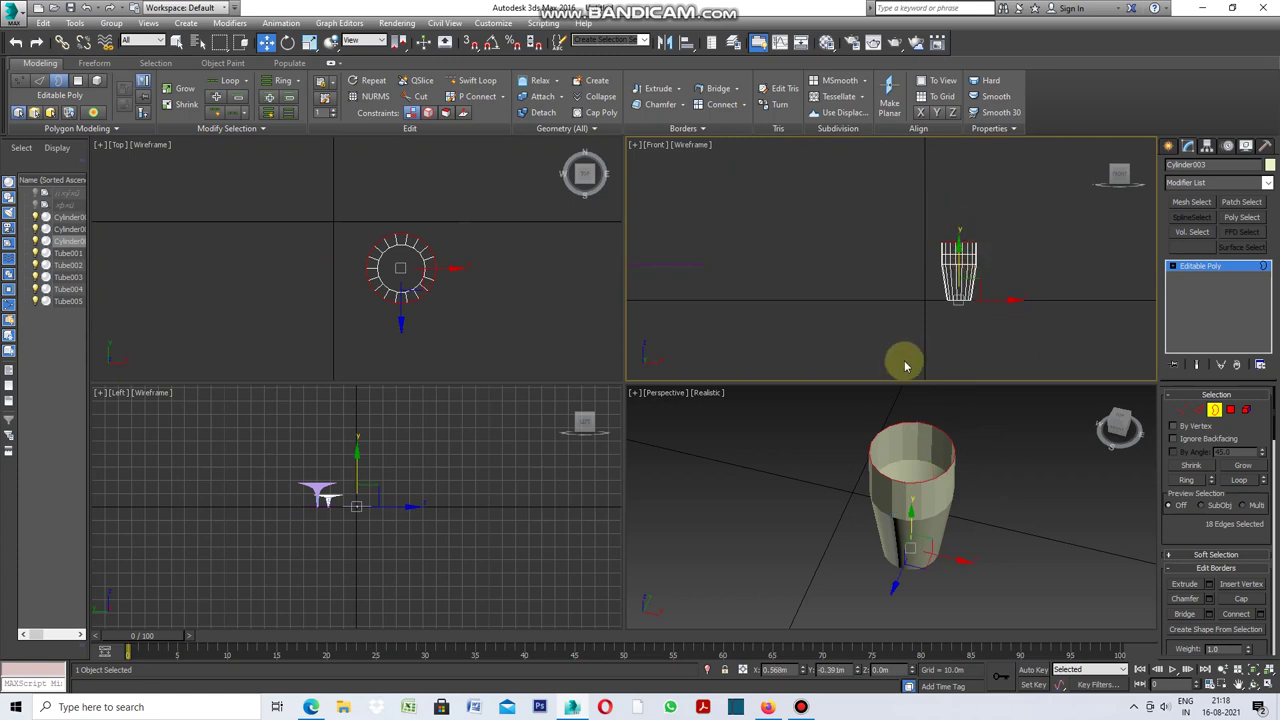
pyautogui.click(309, 42)
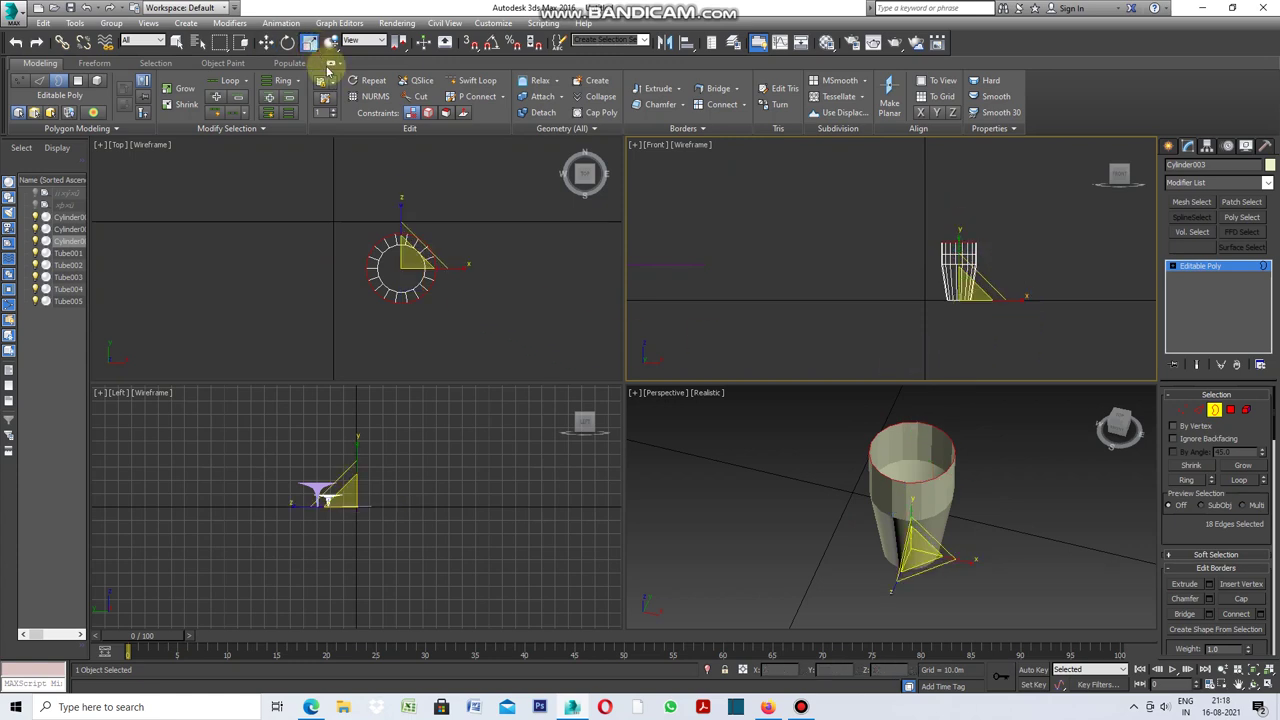
pyautogui.moveTo(434, 251); pyautogui.dragTo(497, 207)
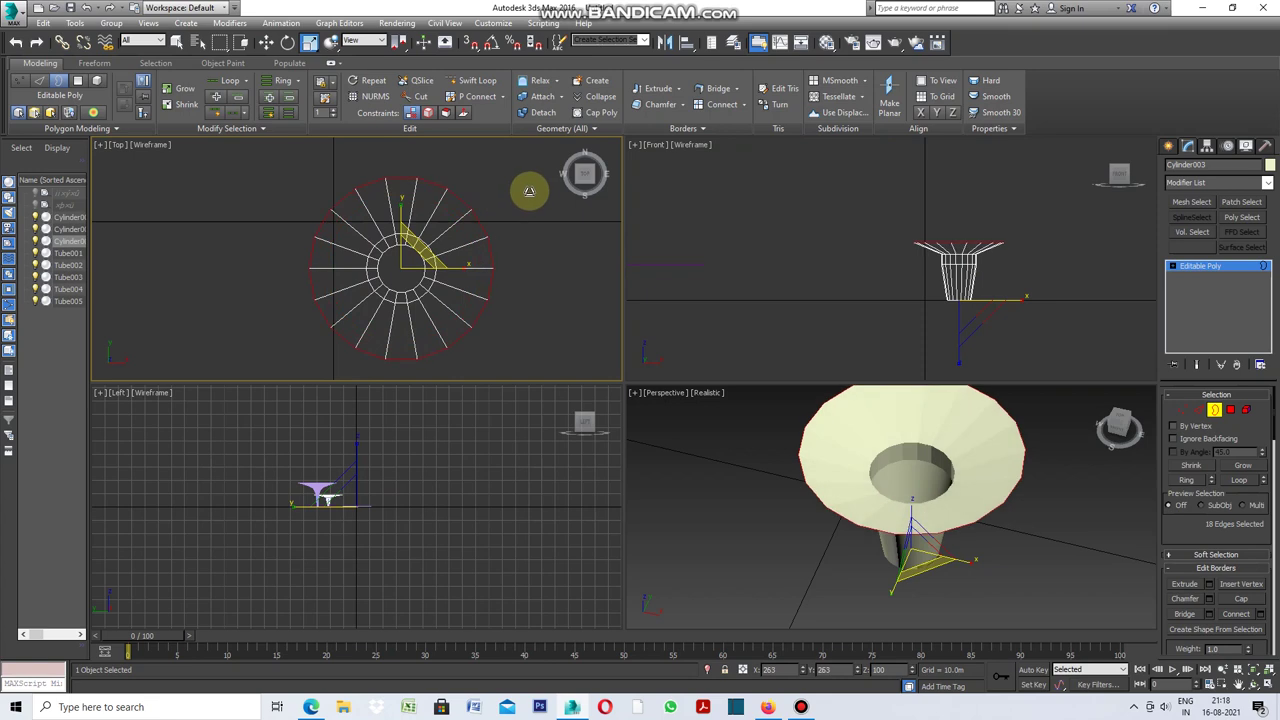
pyautogui.moveTo(497, 207)
pyautogui.mouseDown()
pyautogui.moveTo(391, 265)
pyautogui.moveTo(428, 229)
pyautogui.moveTo(476, 215)
pyautogui.moveTo(486, 277)
pyautogui.moveTo(466, 286)
pyautogui.moveTo(531, 283)
pyautogui.moveTo(589, 204)
pyautogui.mouseUp()
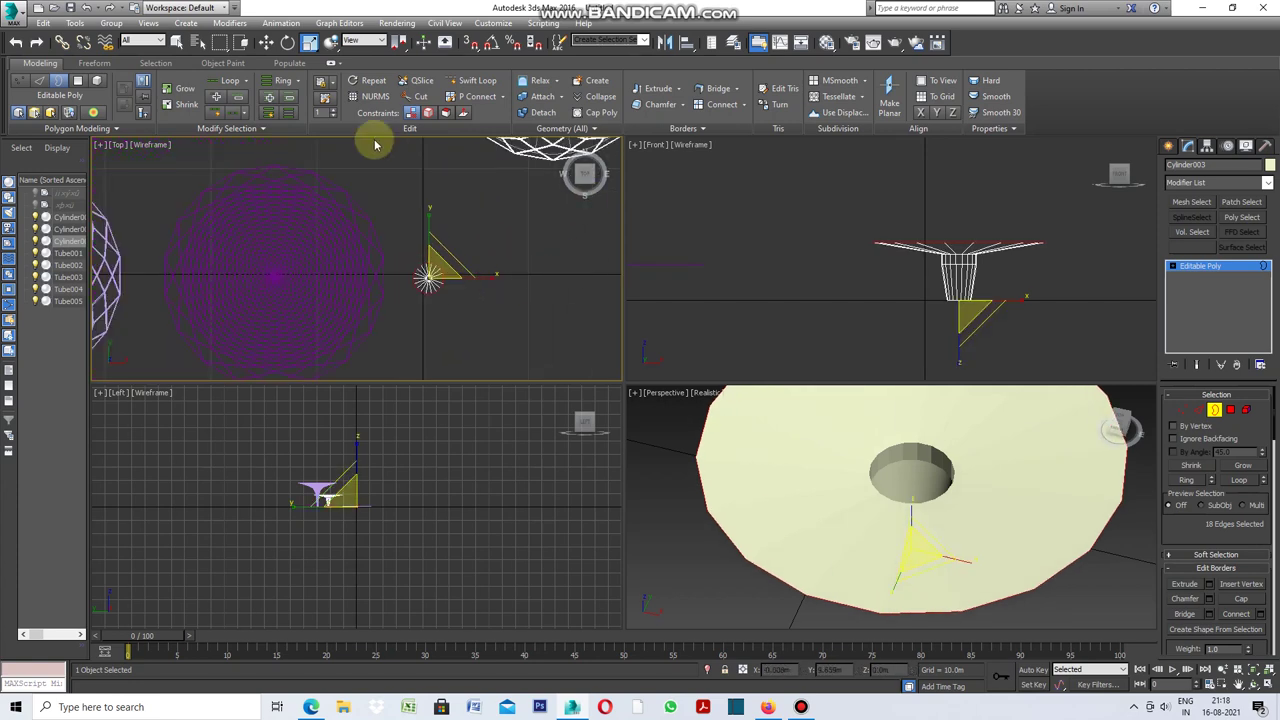
# Step: Lift the rim upward into a thick band and restore its edge selection
pyautogui.click(266, 42)
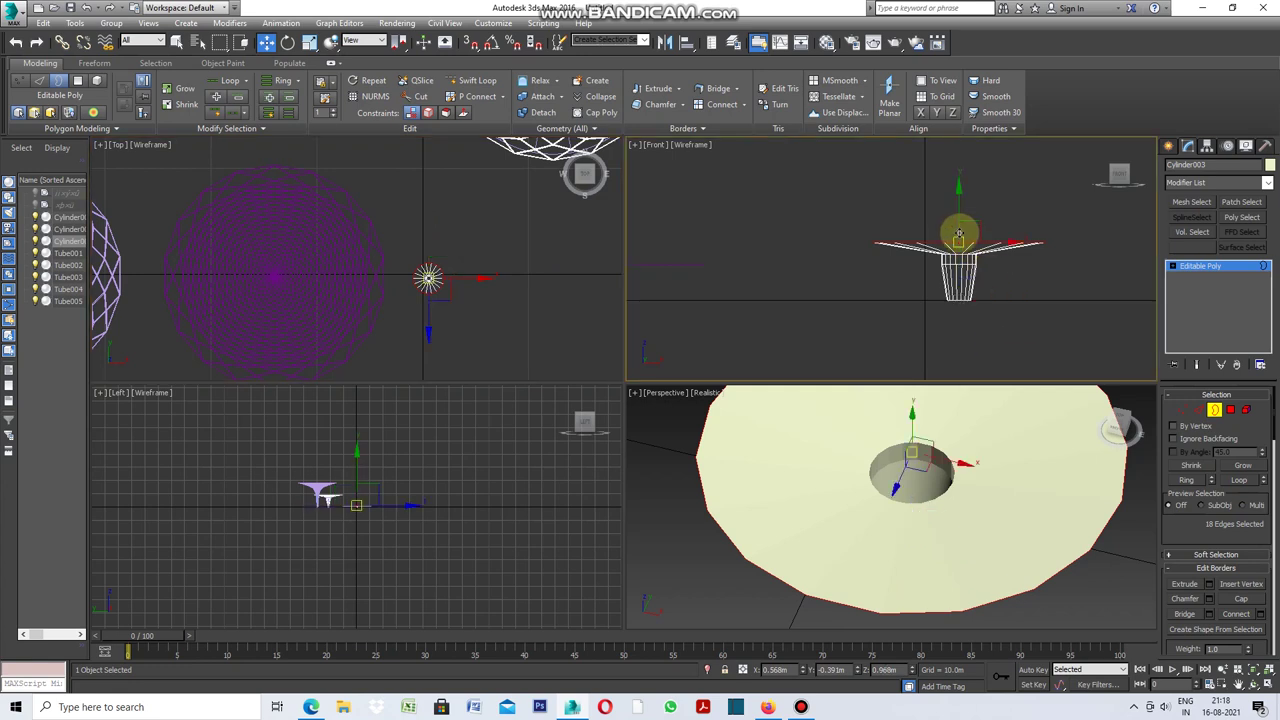
pyautogui.keyDown('shift'); pyautogui.moveTo(957, 220); pyautogui.dragTo(960, 178); pyautogui.keyUp('shift')
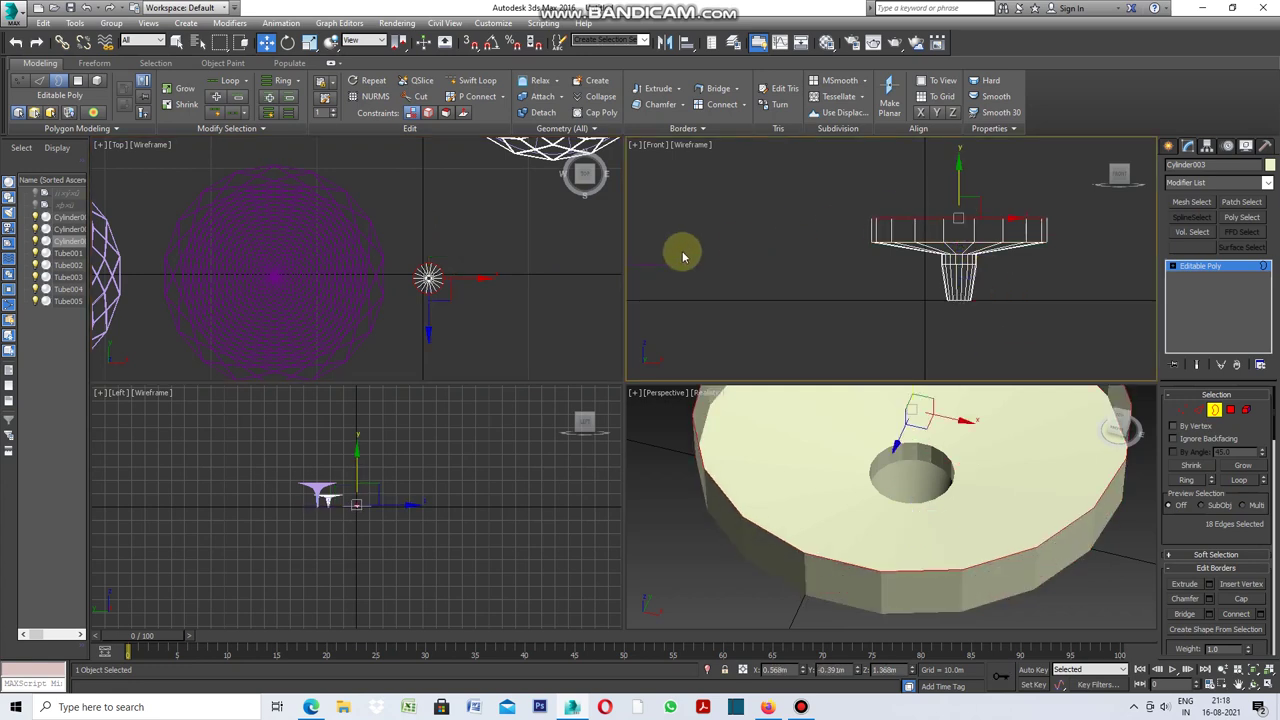
pyautogui.click(312, 44)
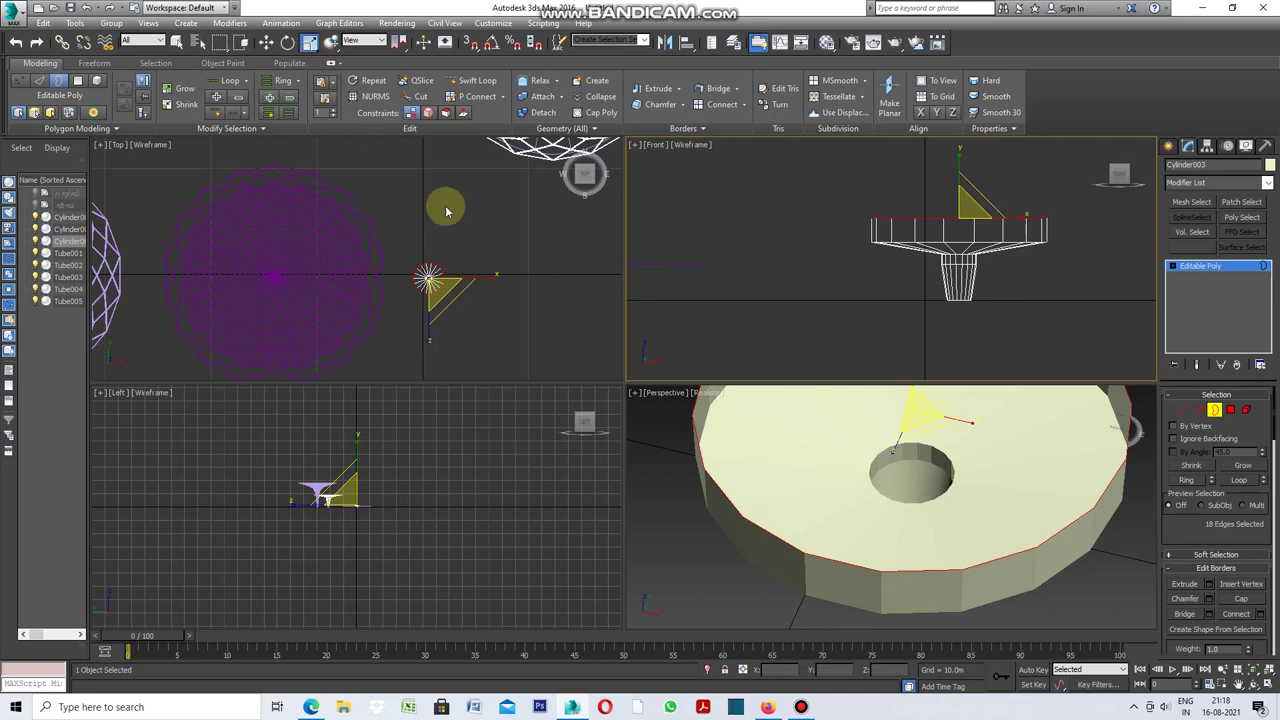
pyautogui.scroll(2, 436, 310)
pyautogui.scroll(2, 445, 296)
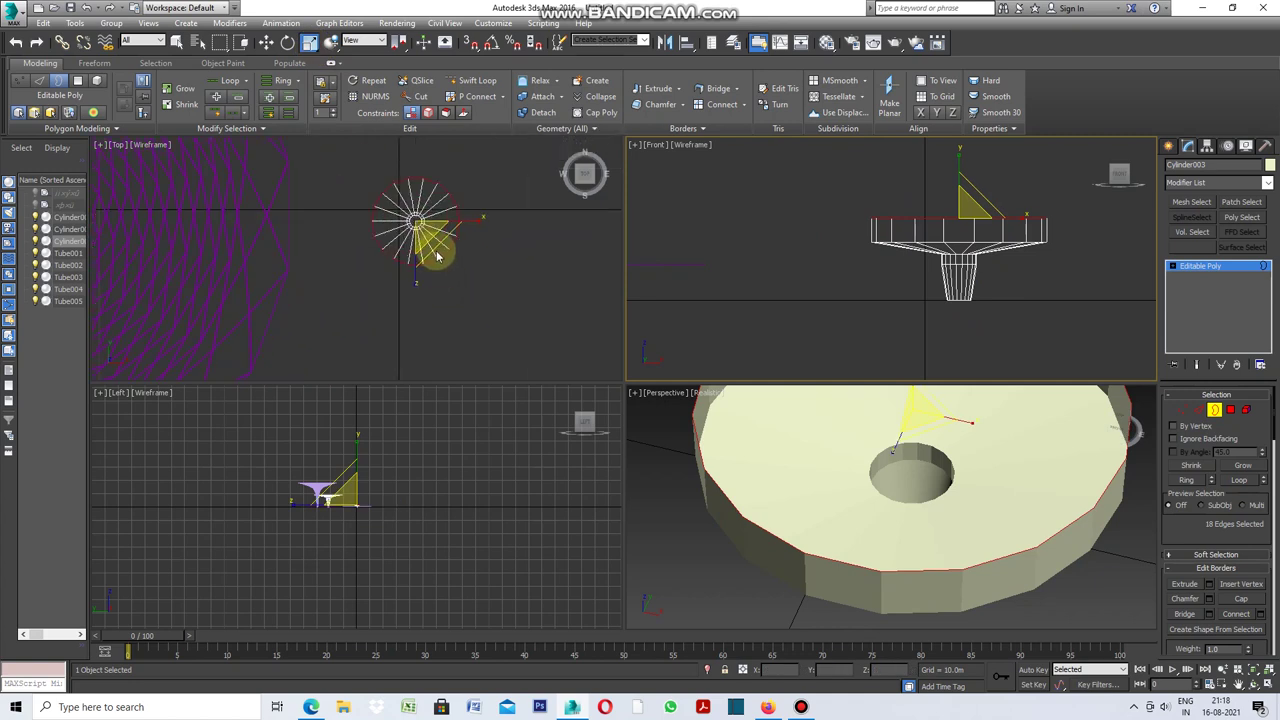
pyautogui.click(437, 248)
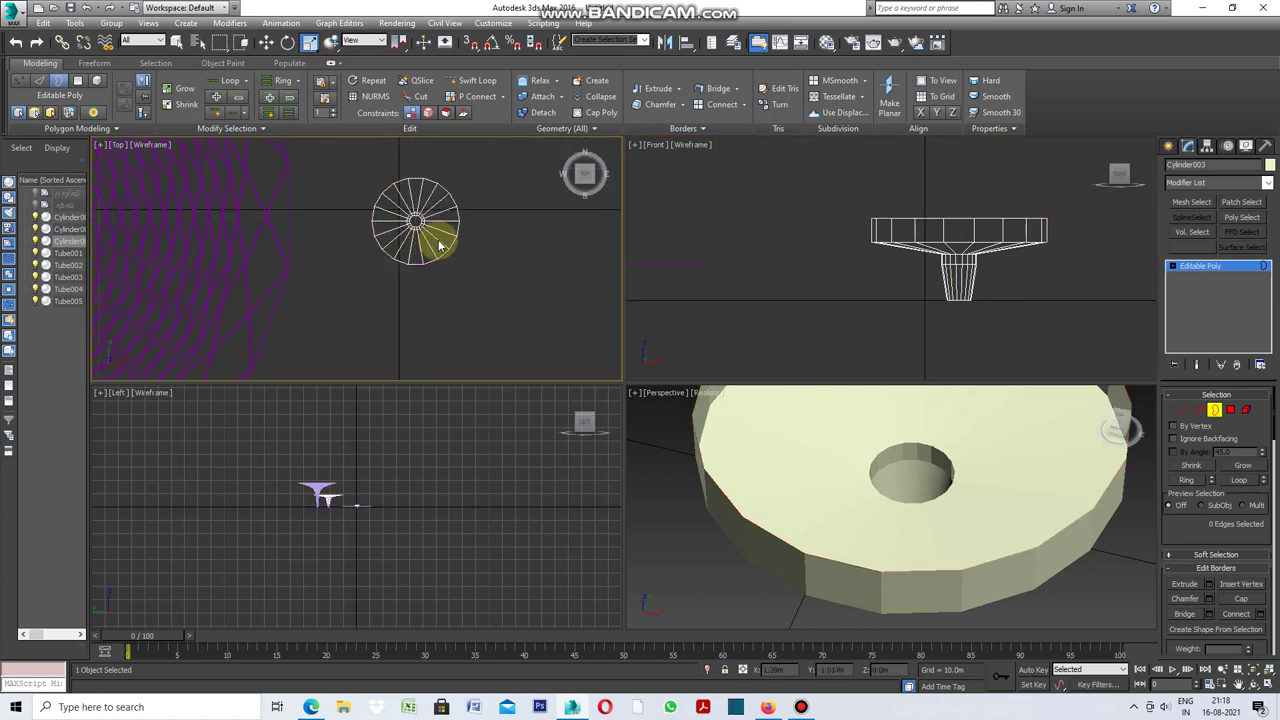
pyautogui.hotkey('ctrl', 'z')
# Step: Scale the rim further outward, then shrink it back into a narrower cone
pyautogui.moveTo(435, 196); pyautogui.dragTo(538, 162)
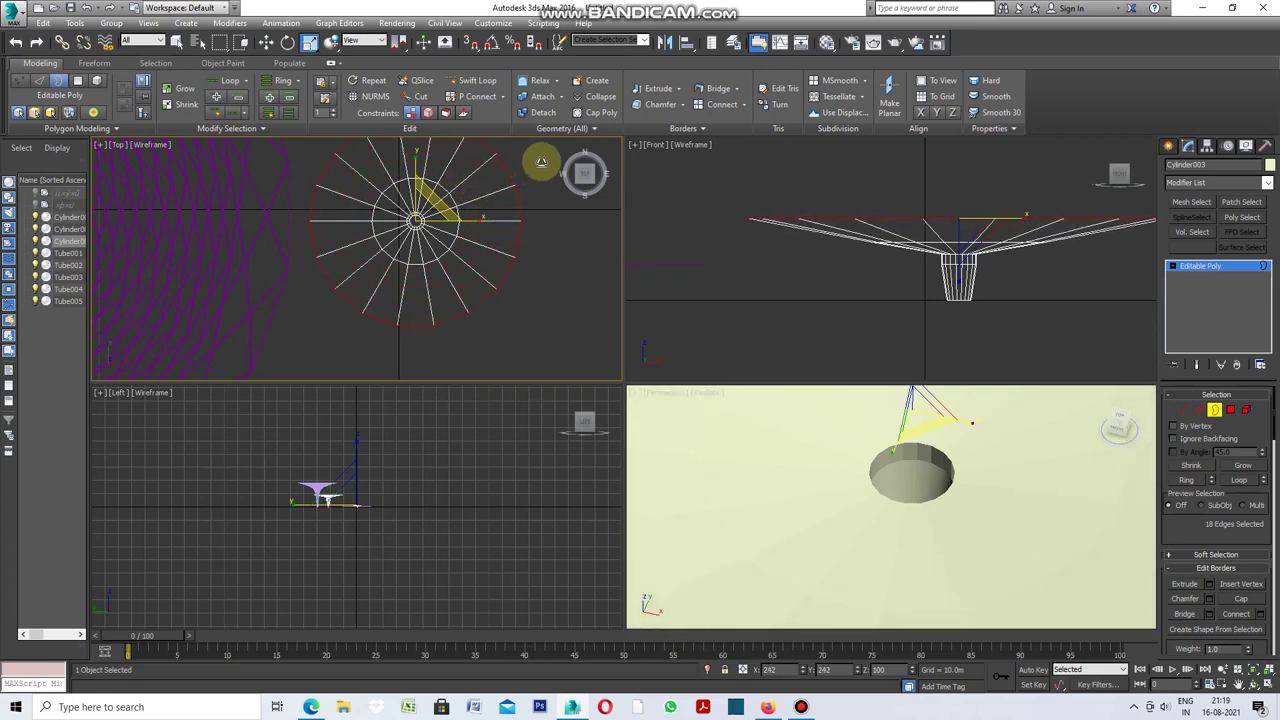
pyautogui.scroll(-4, 500, 285)
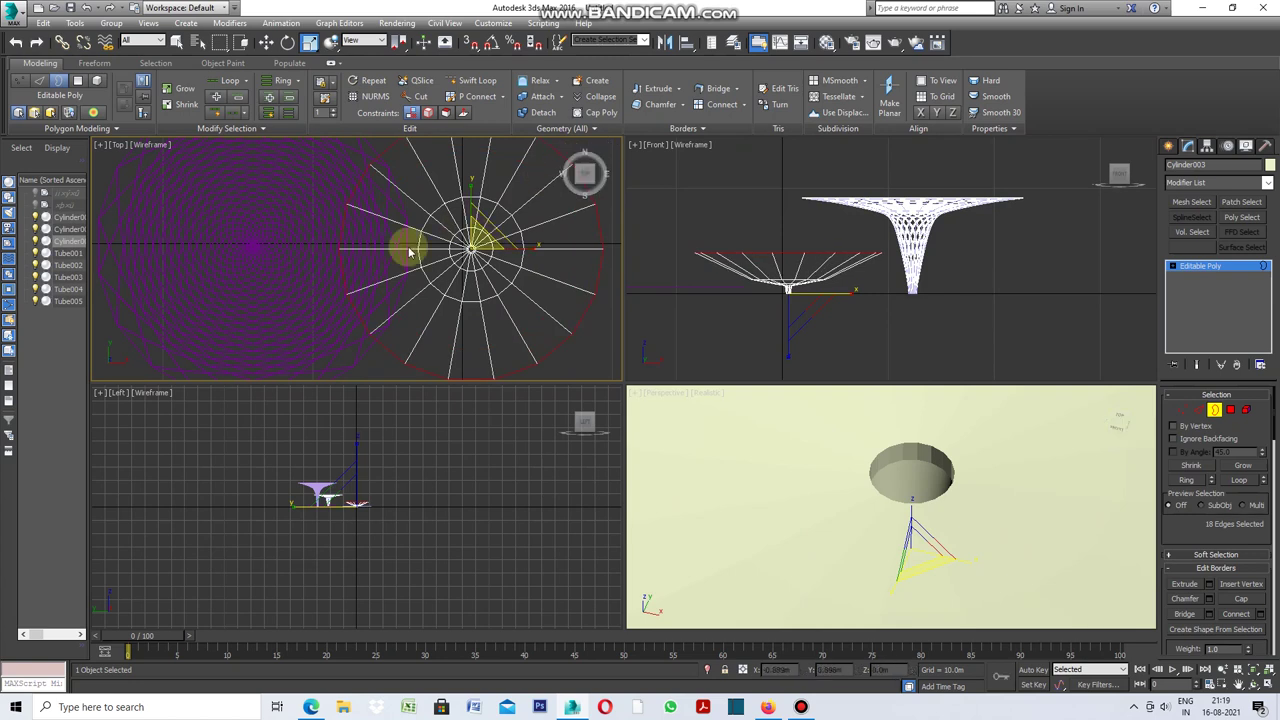
pyautogui.scroll(-2, 409, 252)
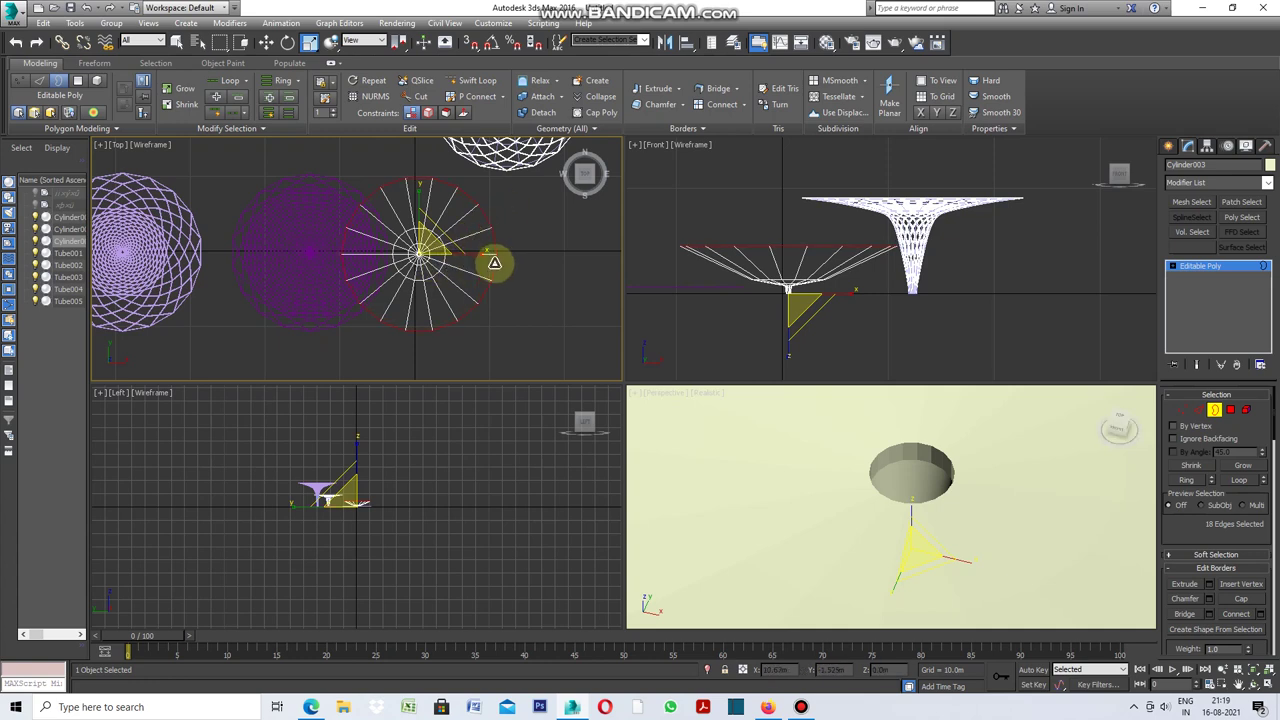
pyautogui.moveTo(482, 288)
pyautogui.mouseDown()
pyautogui.moveTo(432, 268)
pyautogui.moveTo(428, 286)
pyautogui.mouseUp()
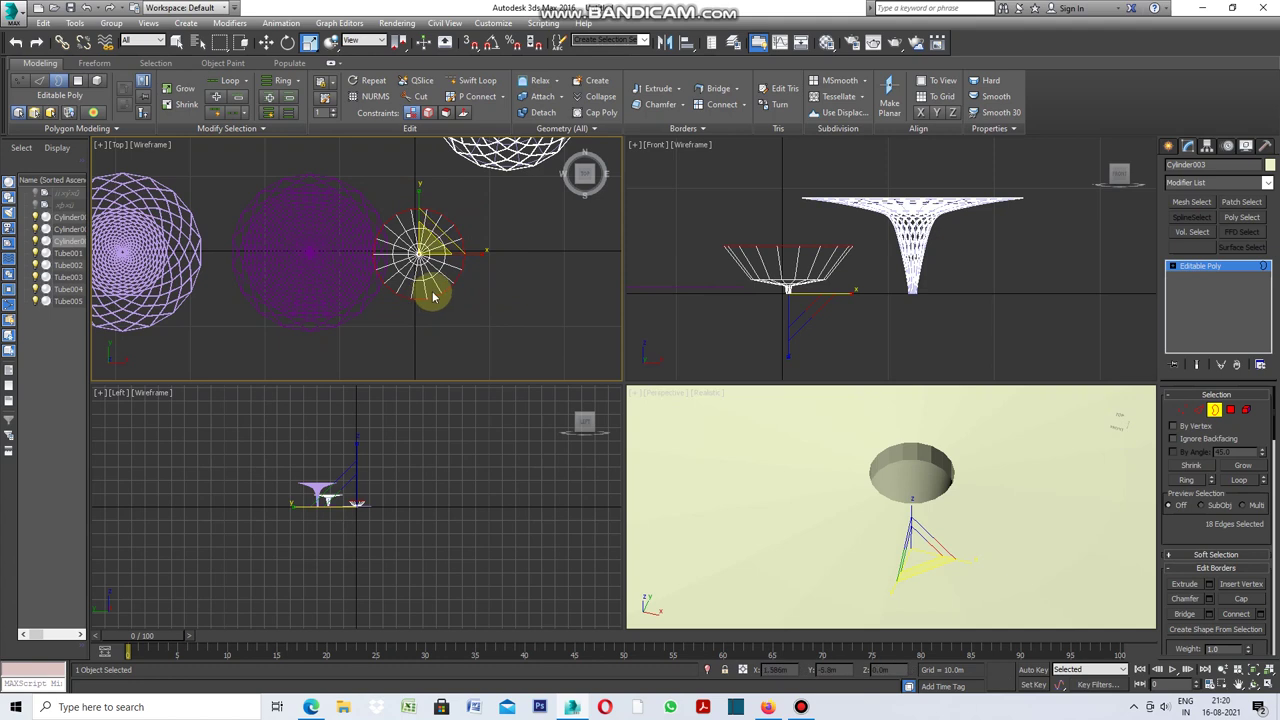
# Step: Raise the top rim slightly in the Front viewport
pyautogui.click(265, 45)
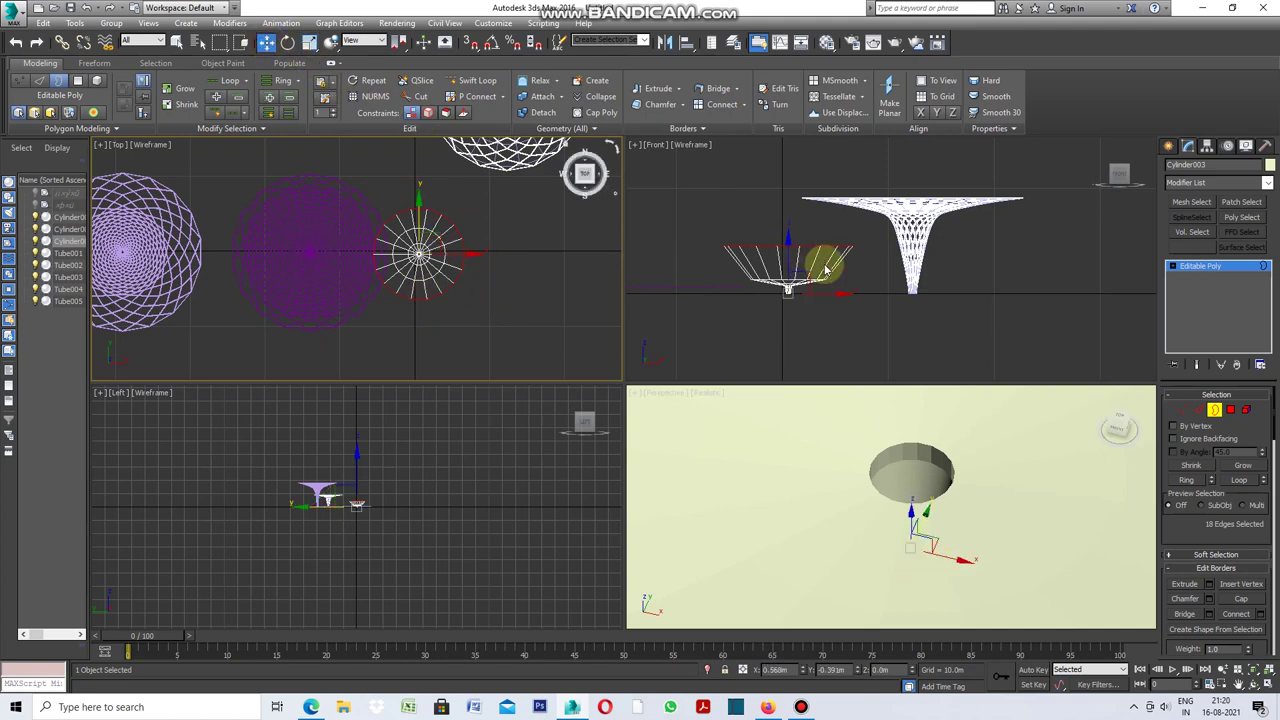
pyautogui.scroll(2, 785, 255)
pyautogui.scroll(3, 797, 263)
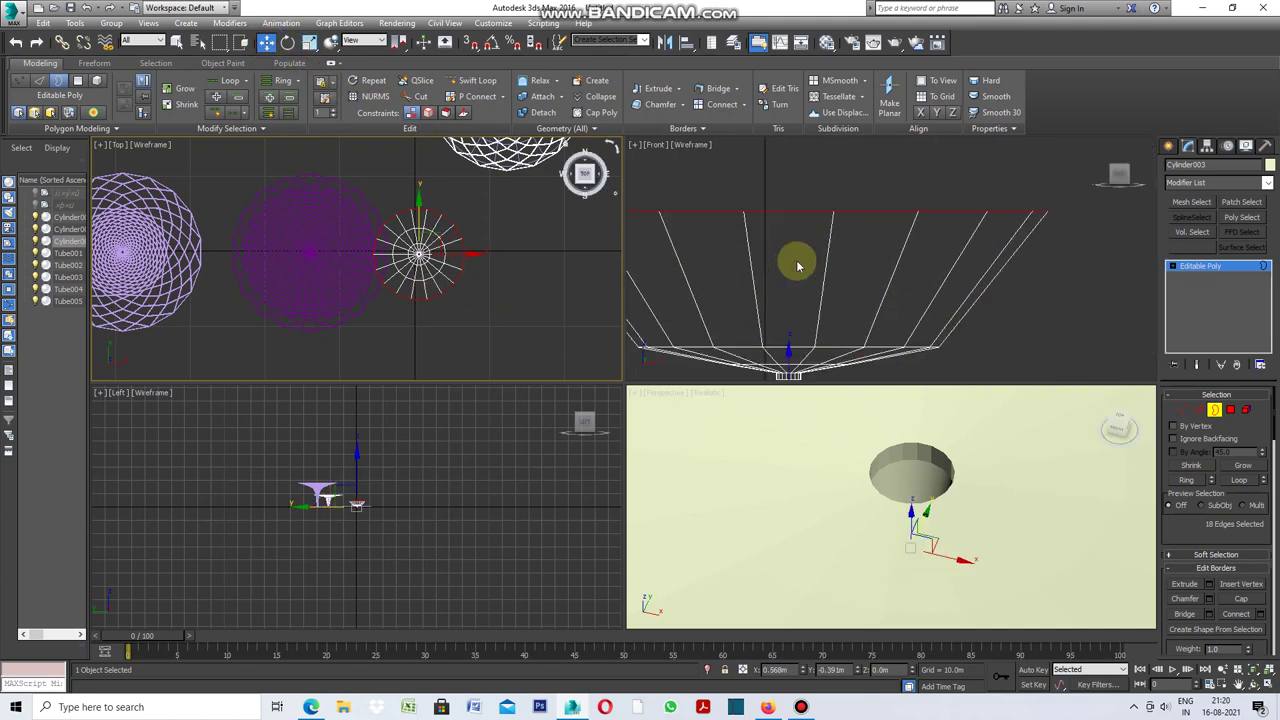
pyautogui.scroll(-2, 830, 280)
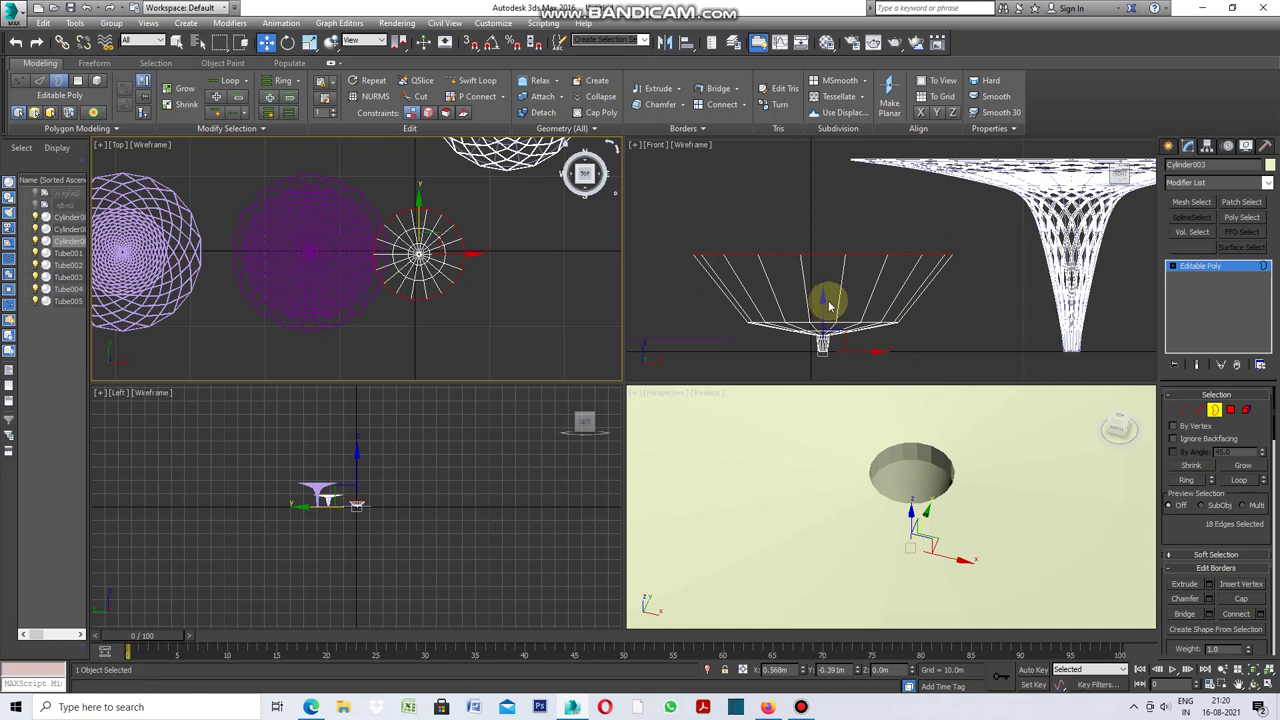
pyautogui.rightClick(822, 300)
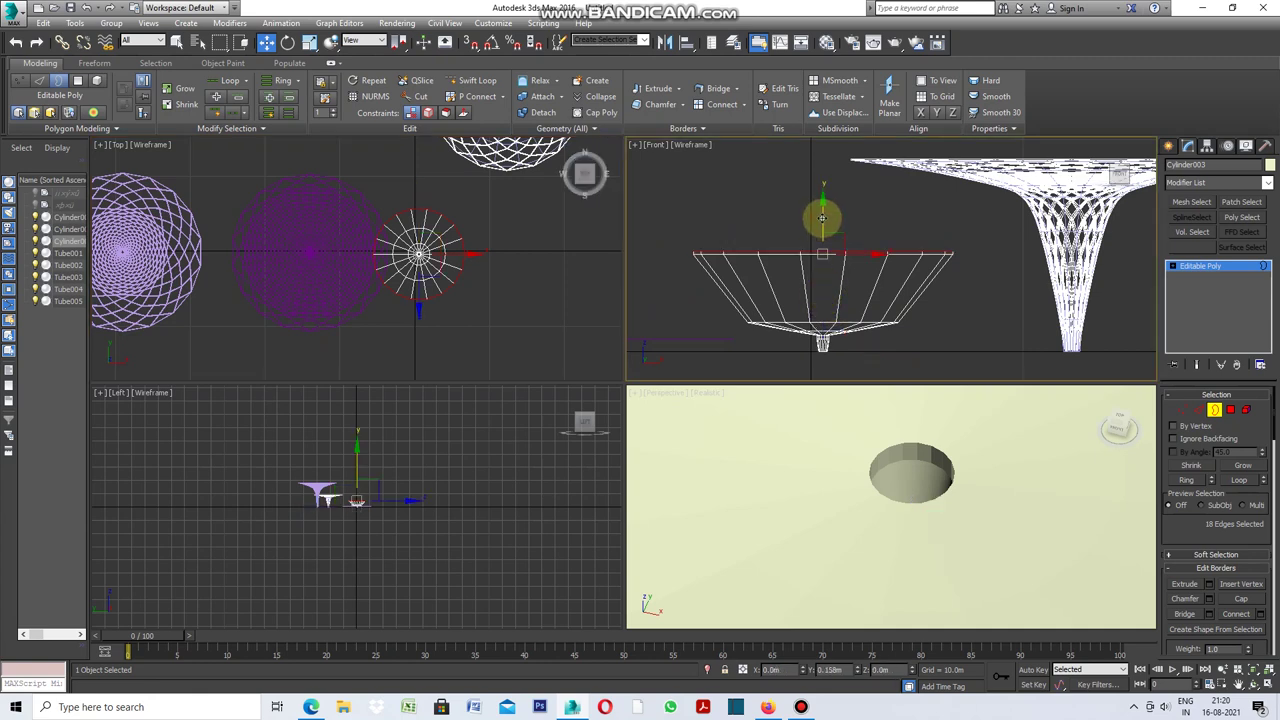
pyautogui.moveTo(824, 209); pyautogui.dragTo(823, 206)
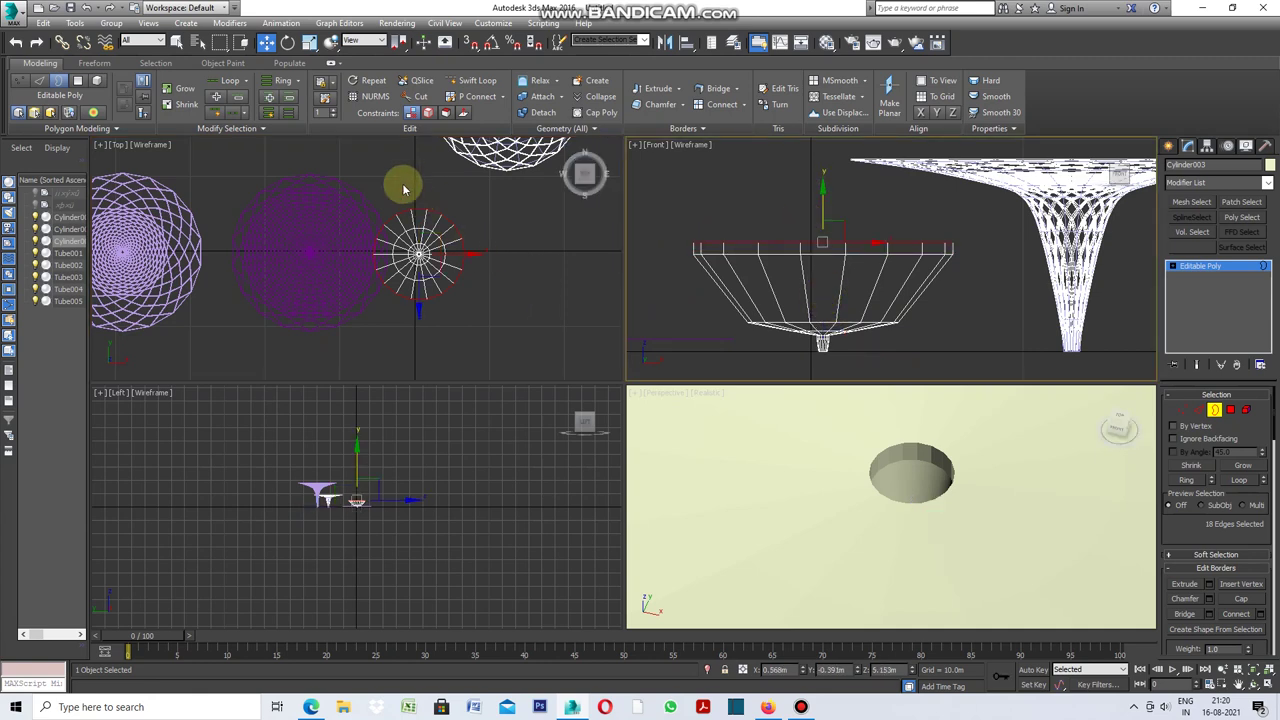
# Step: Enlarge the selected edge loop with Select and Scale in the Top viewport
pyautogui.click(311, 46)
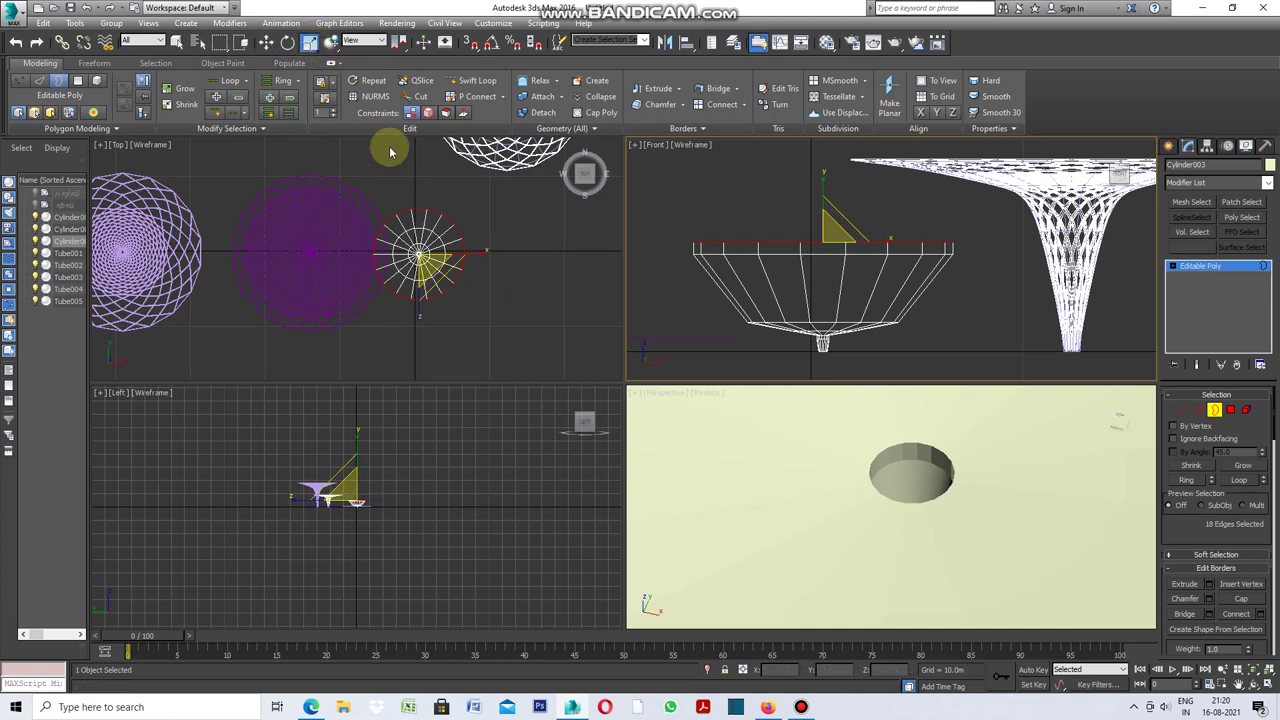
pyautogui.moveTo(416, 253); pyautogui.dragTo(453, 268)
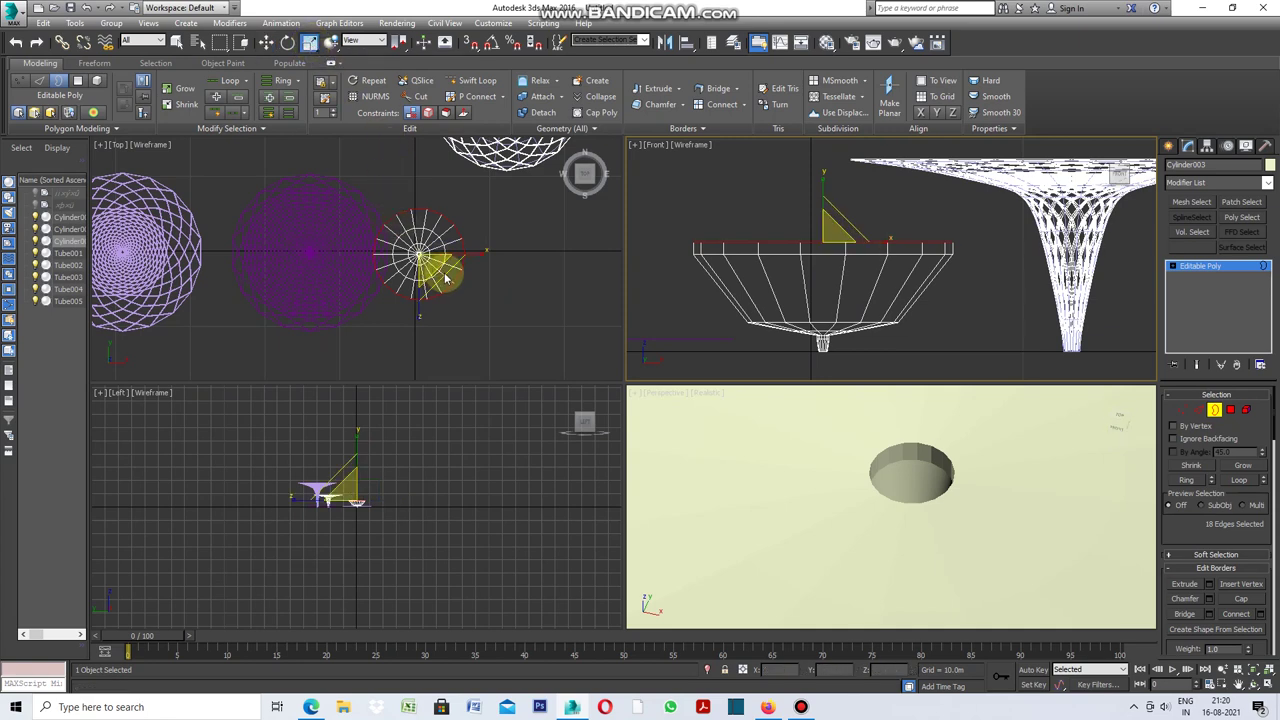
pyautogui.moveTo(446, 279); pyautogui.dragTo(453, 242)
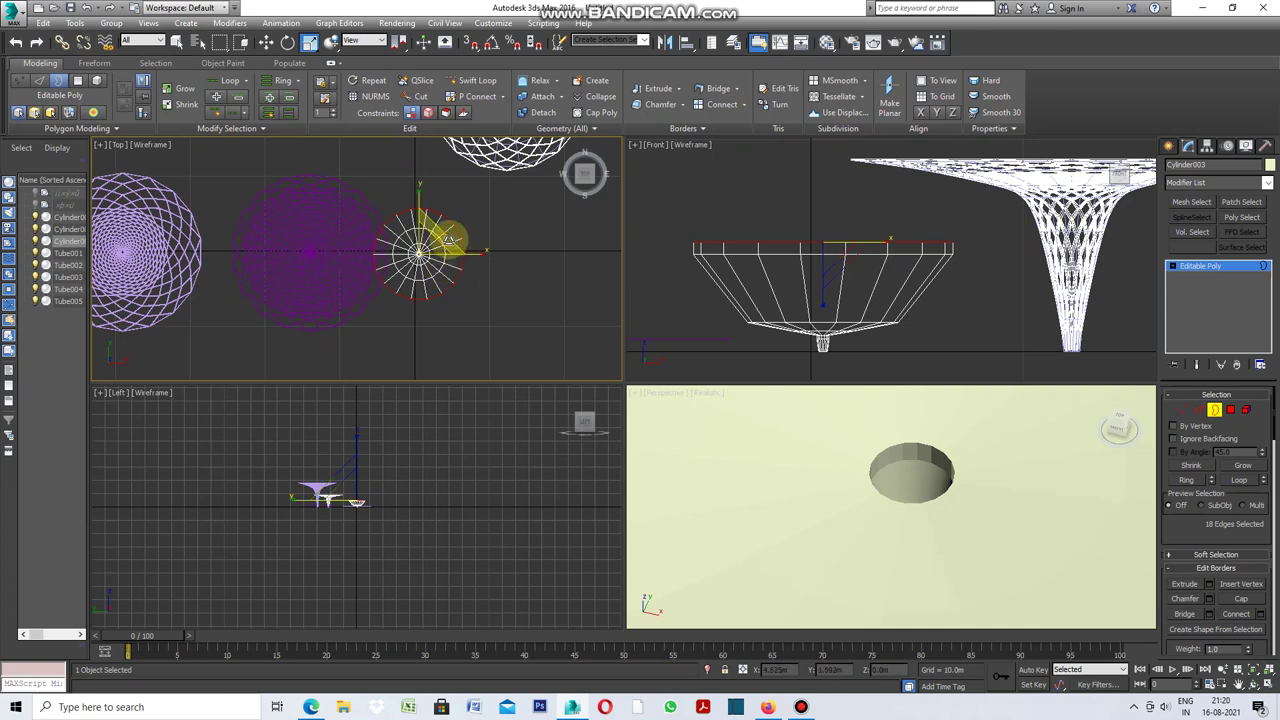
pyautogui.moveTo(452, 238); pyautogui.dragTo(497, 221)
# Step: Lift the enlarged edge loop slightly upward in the Front view
pyautogui.click(266, 42)
pyautogui.scroll(-2, 800, 280)
pyautogui.scroll(2, 812, 252)
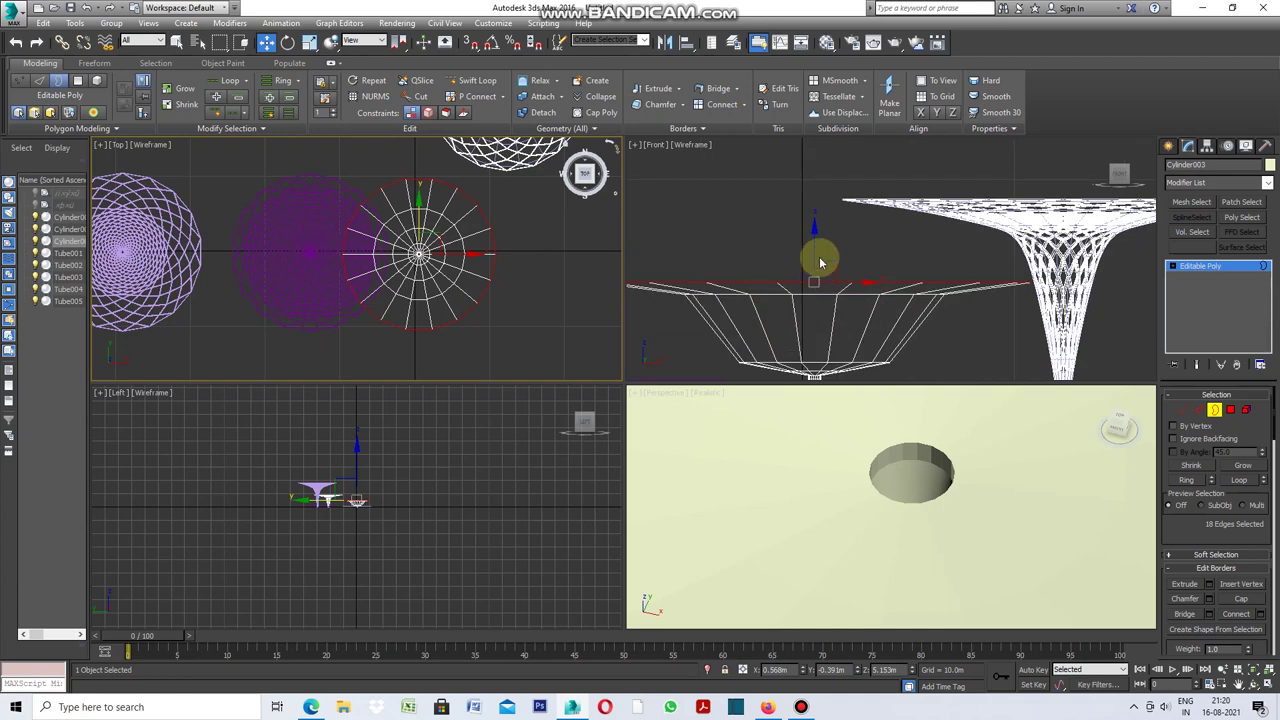
pyautogui.click(815, 250)
pyautogui.moveTo(814, 248); pyautogui.dragTo(814, 244)
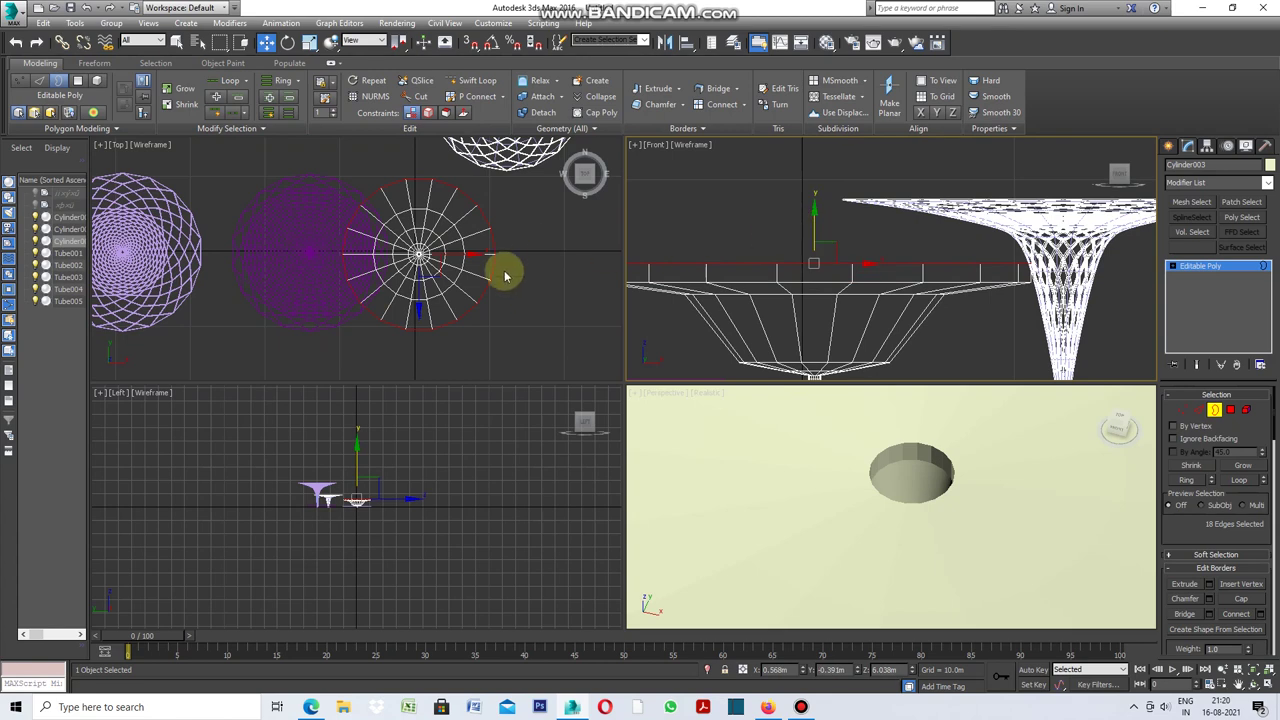
# Step: Select Cylinder003's outer border and scale it much wider in the Top viewport
pyautogui.click(309, 42)
pyautogui.scroll(2, 448, 312)
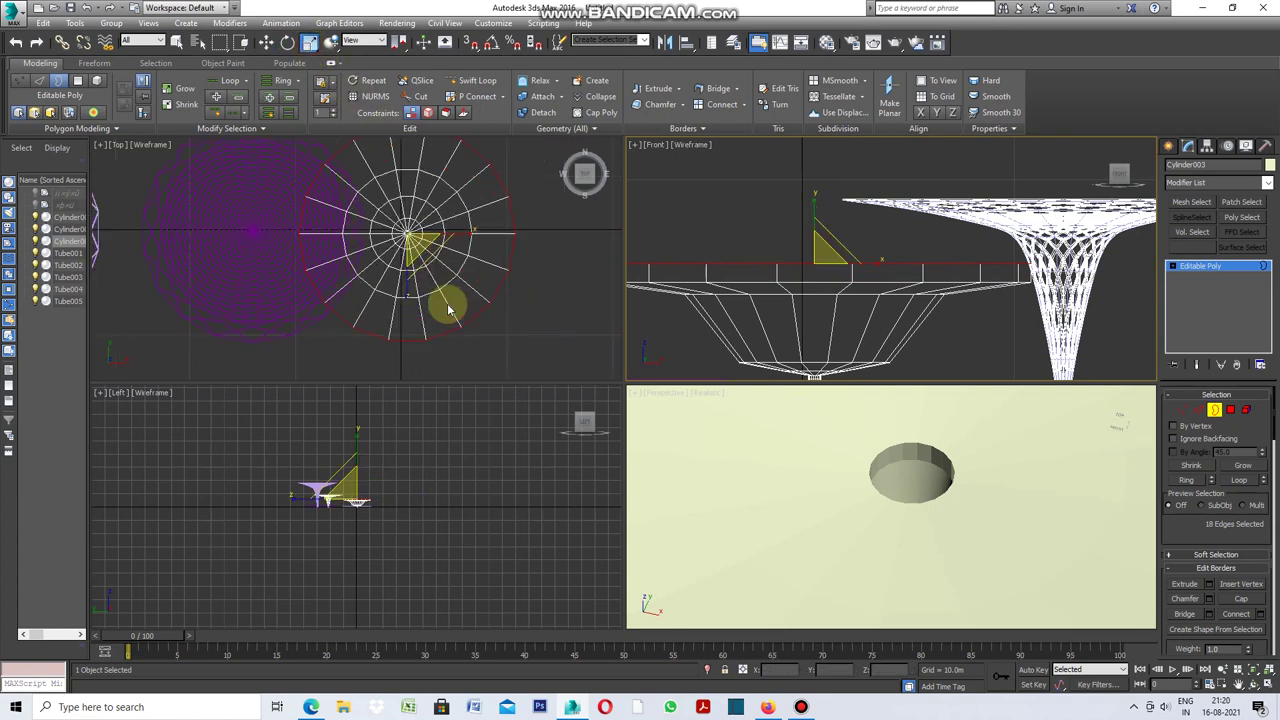
pyautogui.click(438, 253)
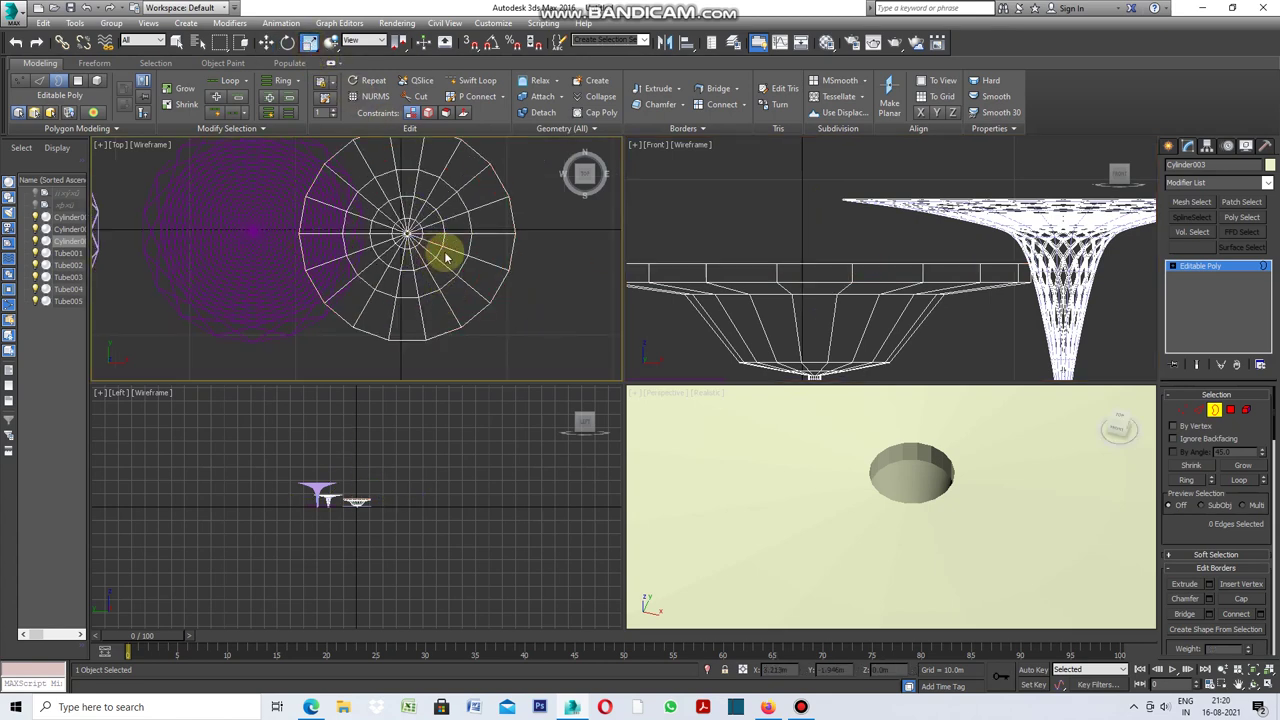
pyautogui.click(511, 255)
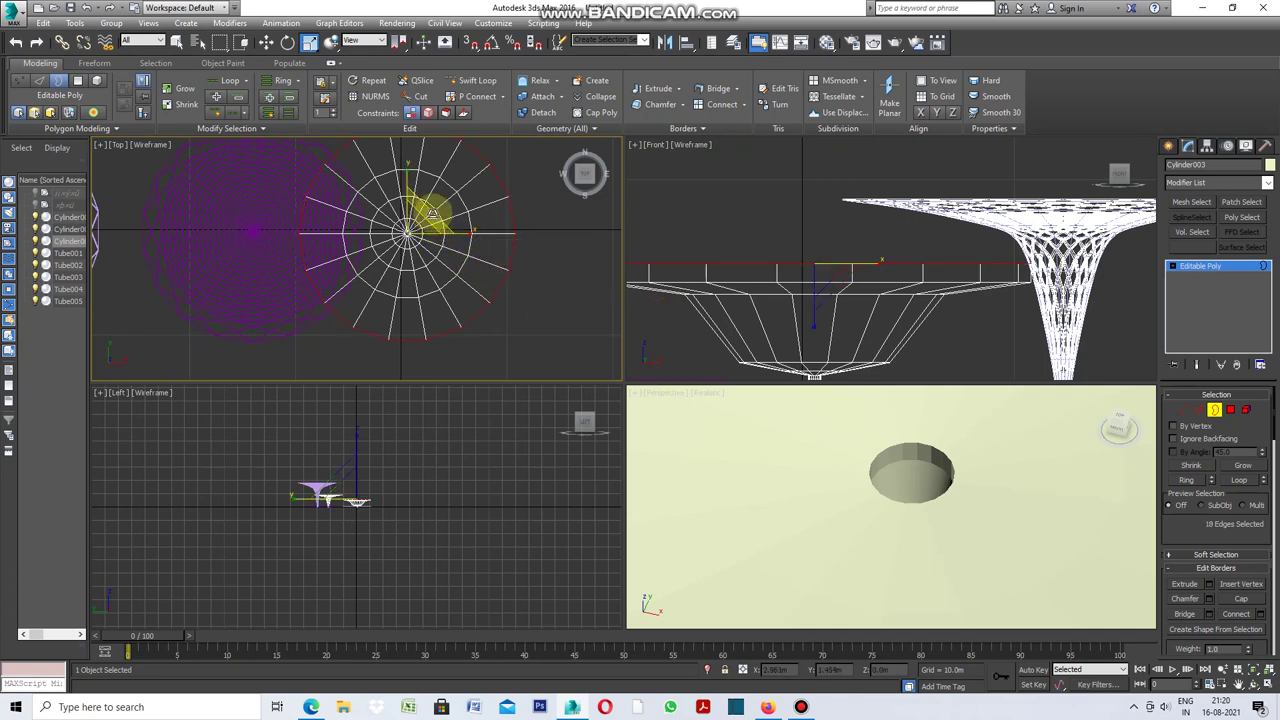
pyautogui.moveTo(432, 212)
pyautogui.mouseDown()
pyautogui.moveTo(500, 190)
pyautogui.moveTo(489, 207)
pyautogui.mouseUp()
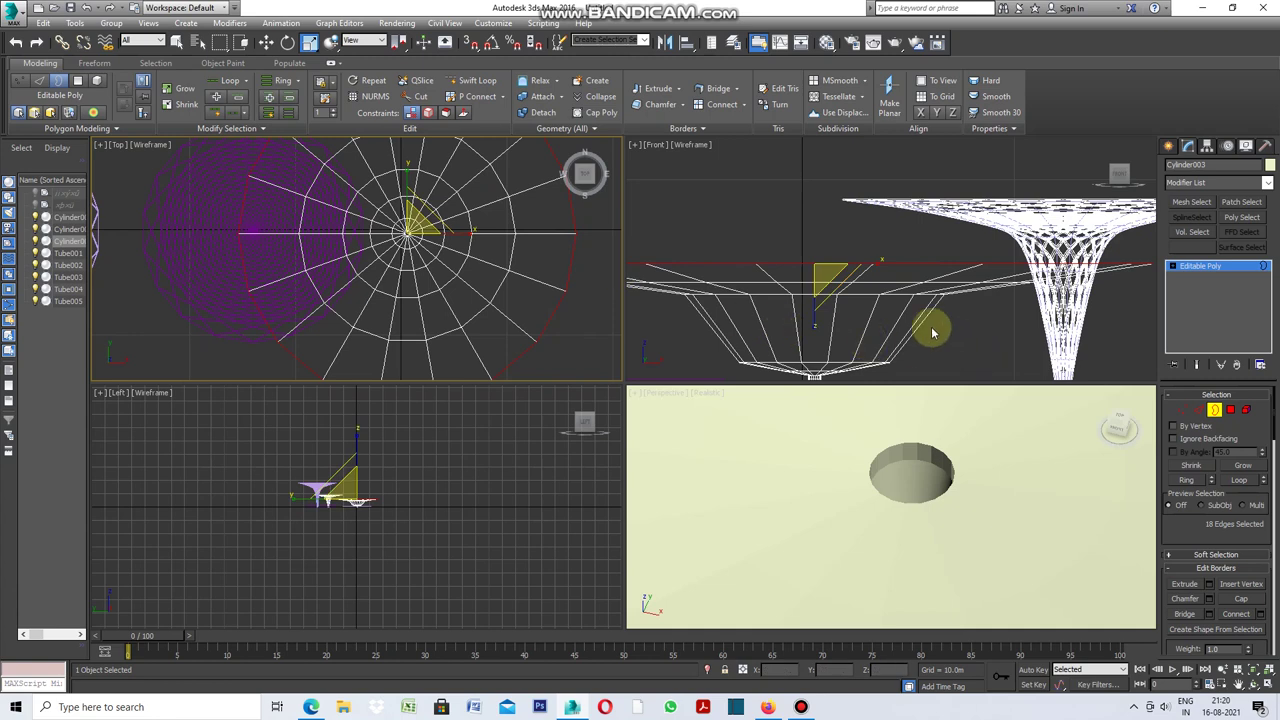
pyautogui.scroll(-2, 780, 259)
pyautogui.scroll(-1, 780, 259)
pyautogui.click(863, 320)
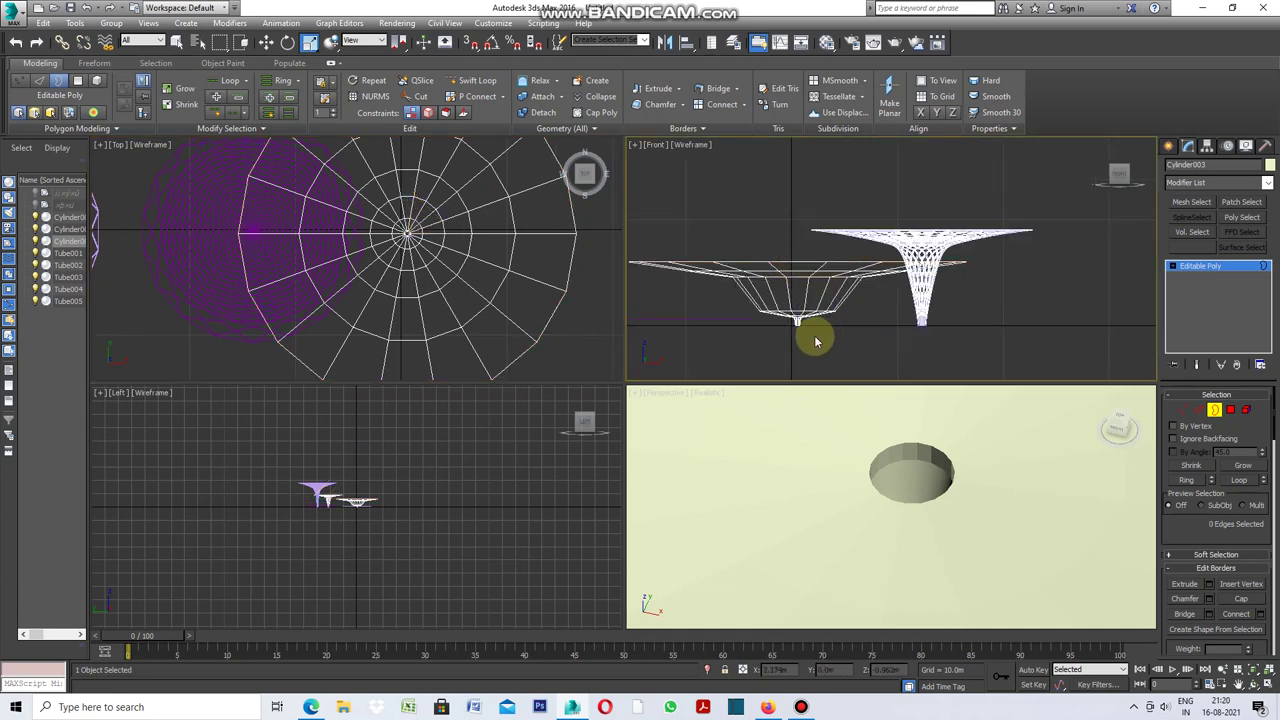
pyautogui.scroll(-1, 830, 340)
pyautogui.click(636, 147)
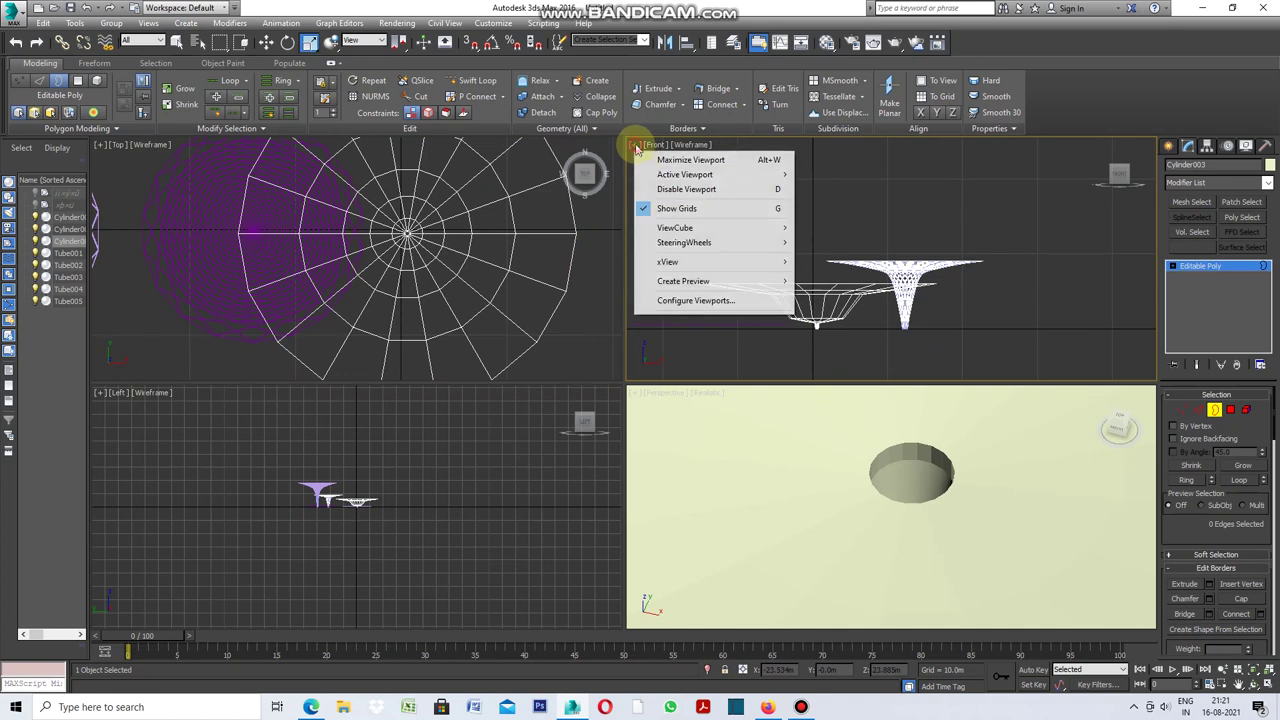
# Step: Maximize the Front viewport and move the bowl's top border up along Y
pyautogui.click(665, 160)
pyautogui.scroll(2, 449, 540)
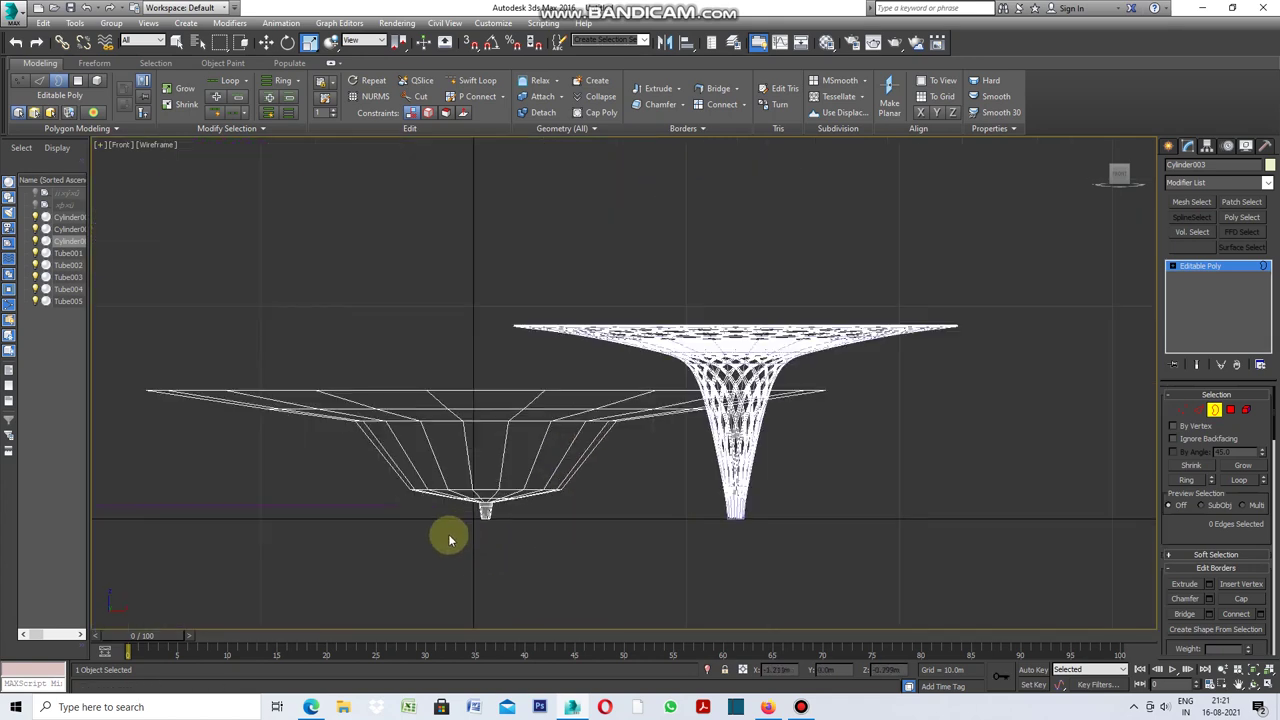
pyautogui.scroll(-1, 675, 474)
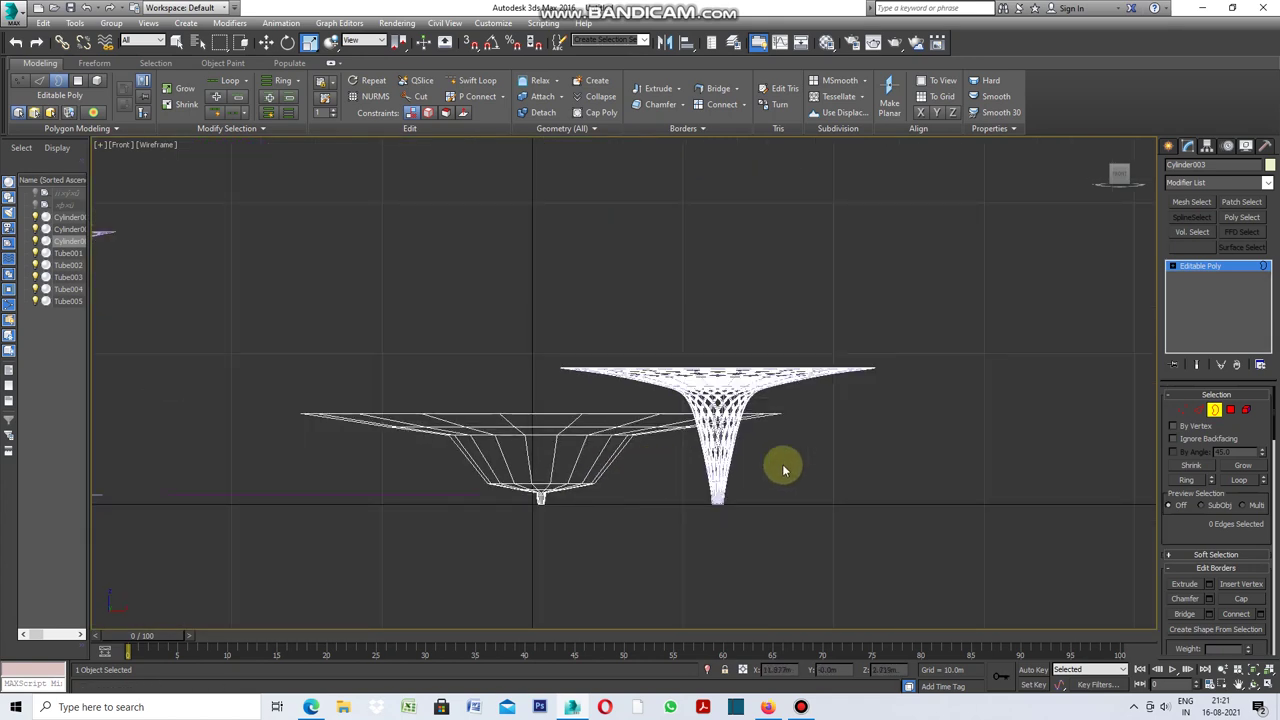
pyautogui.click(598, 415)
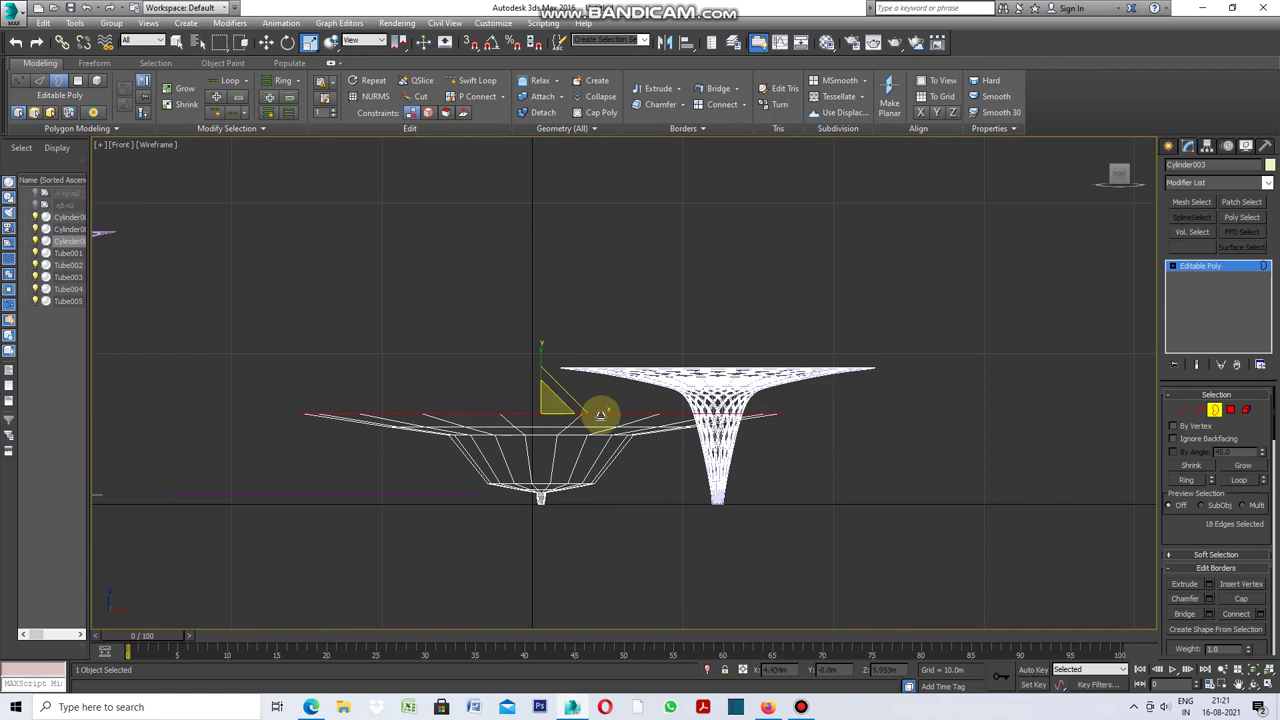
pyautogui.click(266, 42)
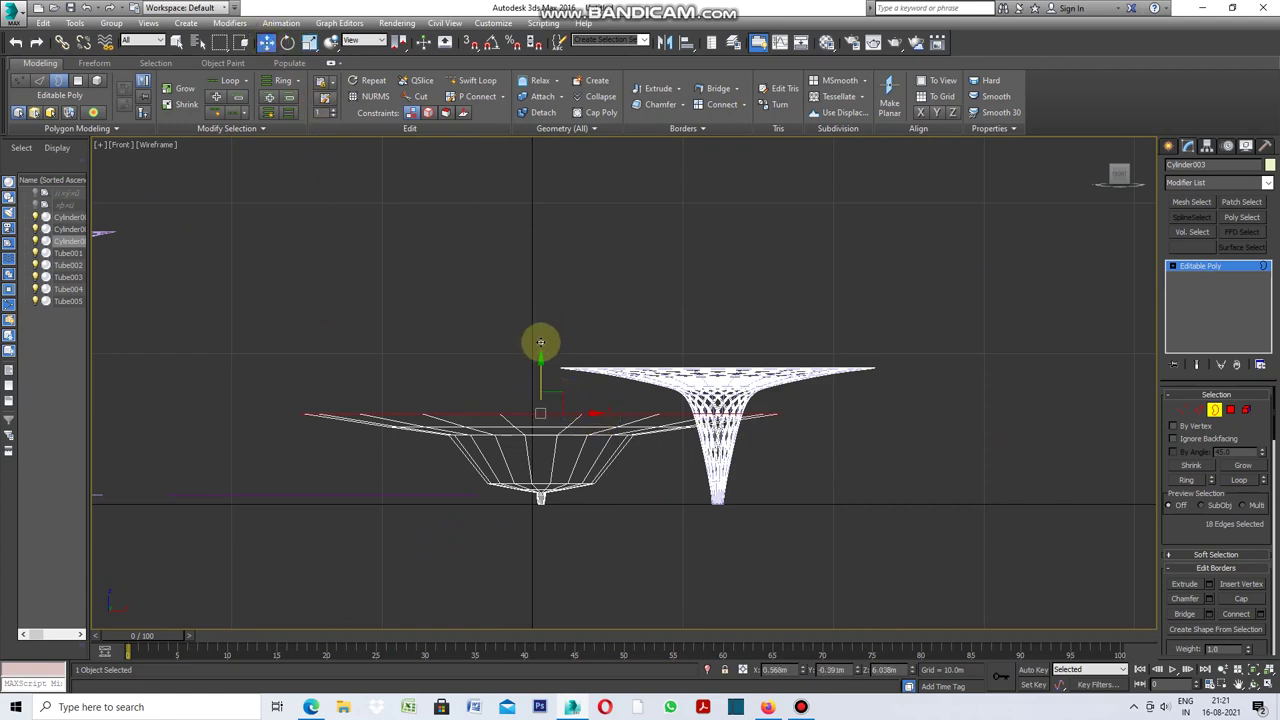
pyautogui.moveTo(541, 372); pyautogui.dragTo(552, 327)
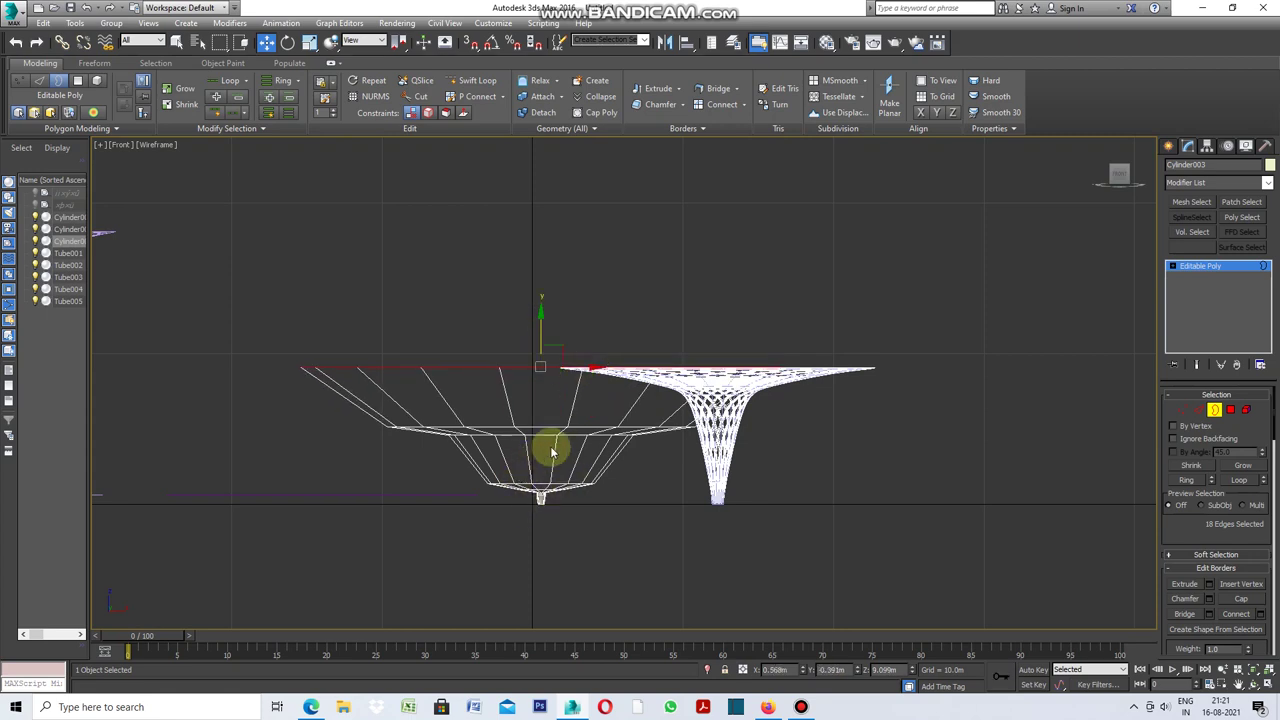
pyautogui.scroll(2, 551, 451)
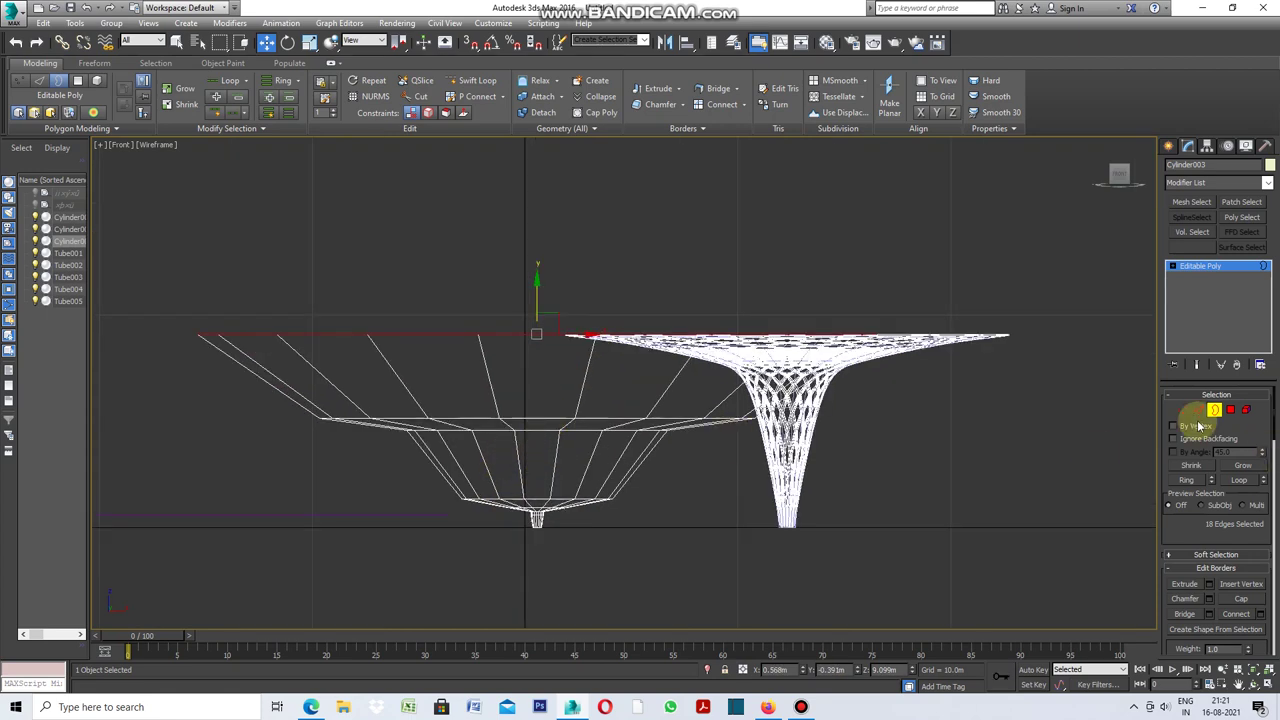
pyautogui.click(1199, 410)
# Step: Loop-select the middle edge ring and slide it up near the rim
pyautogui.click(551, 420)
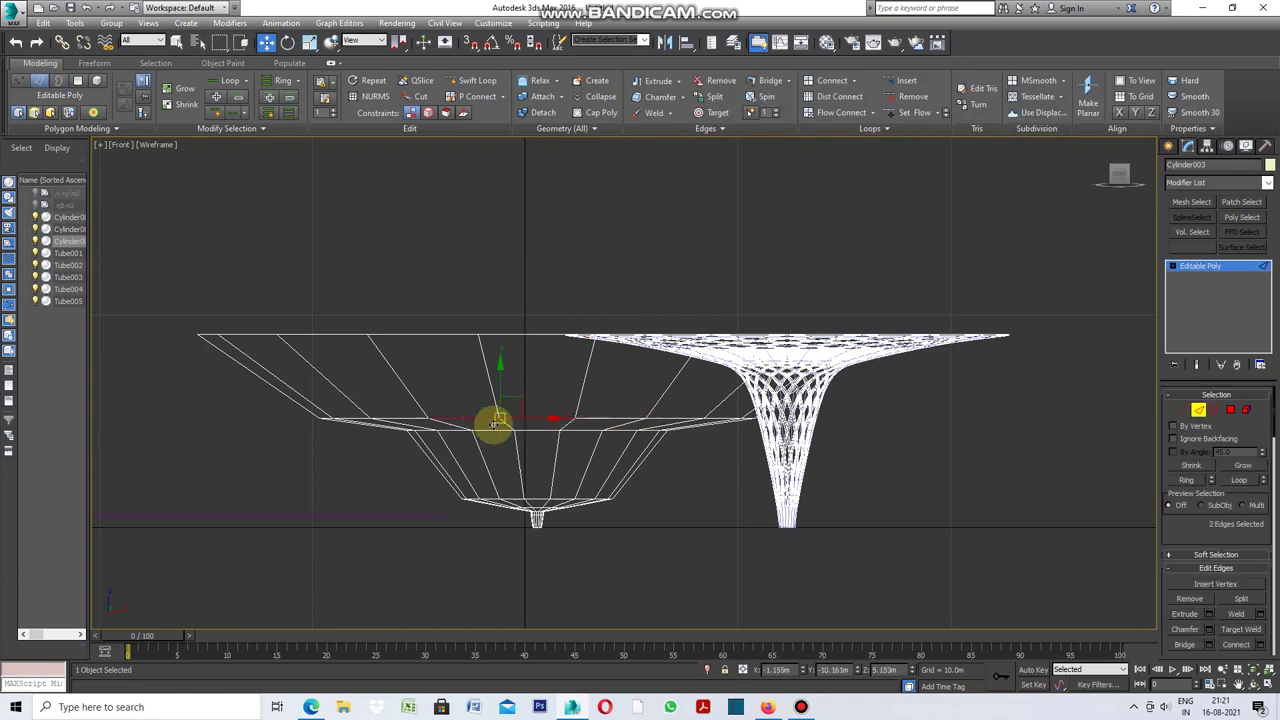
pyautogui.click(247, 128)
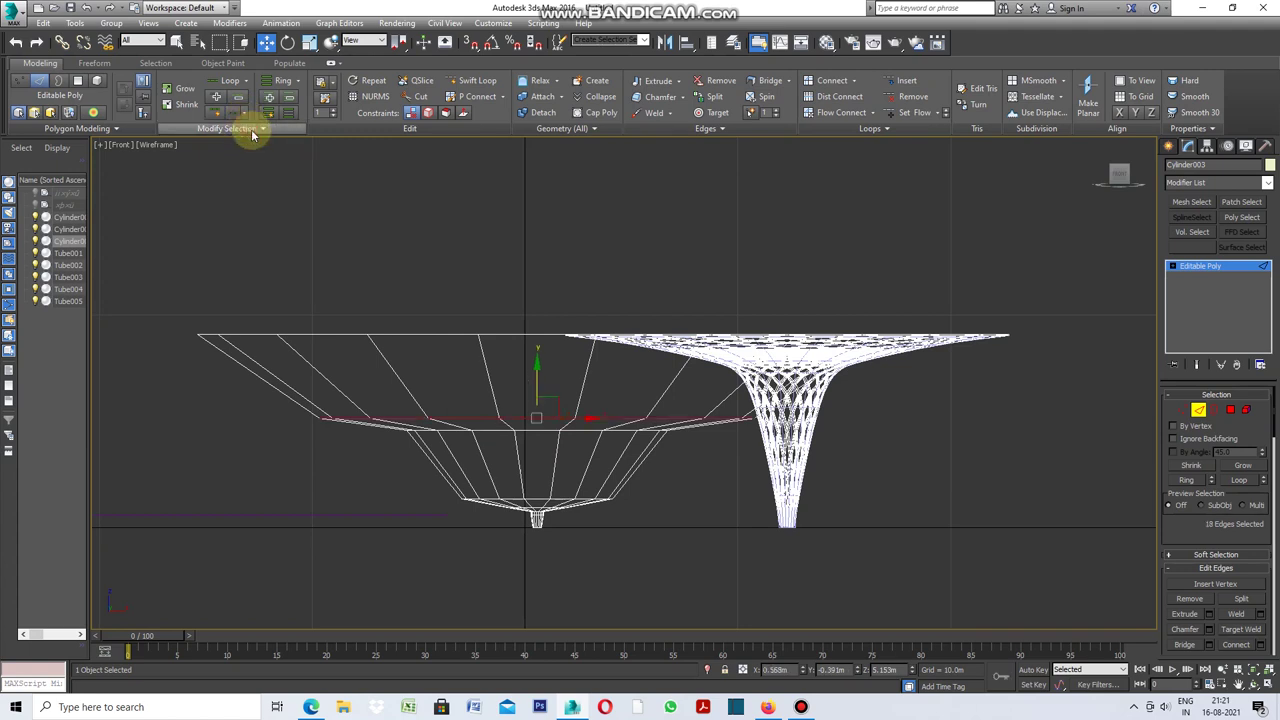
pyautogui.moveTo(537, 417); pyautogui.dragTo(562, 331)
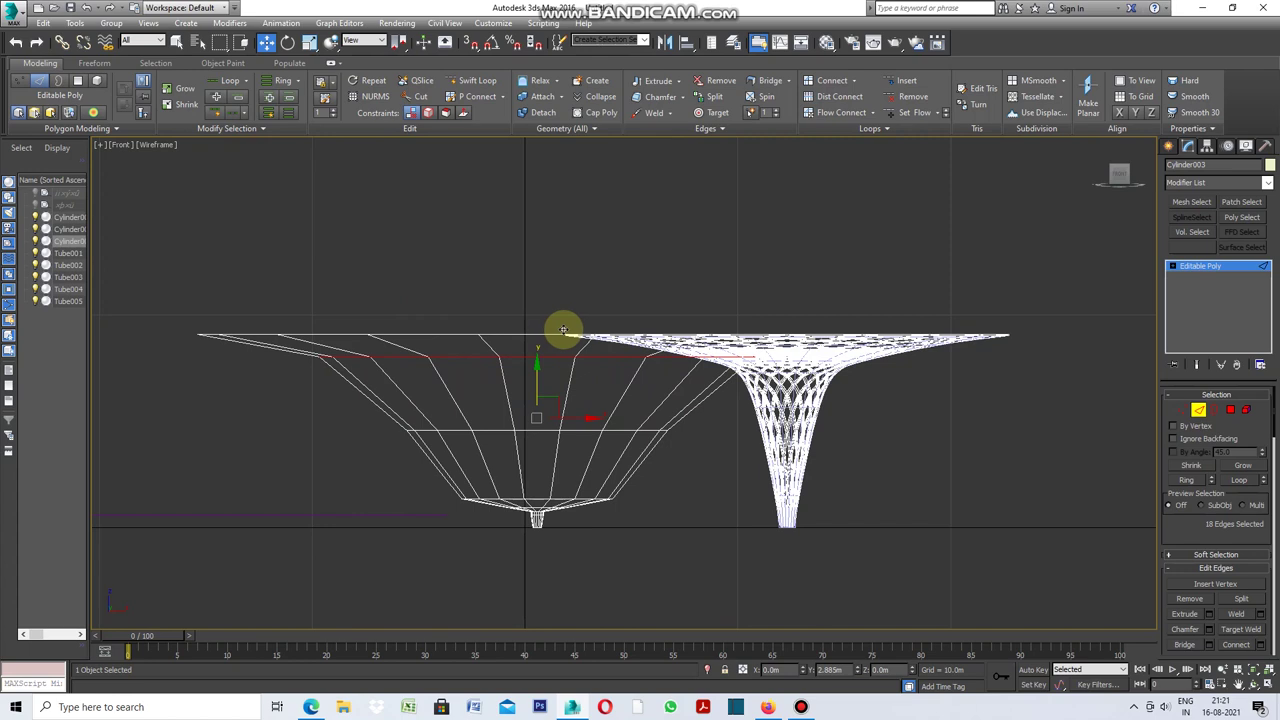
pyautogui.moveTo(562, 331); pyautogui.dragTo(566, 334)
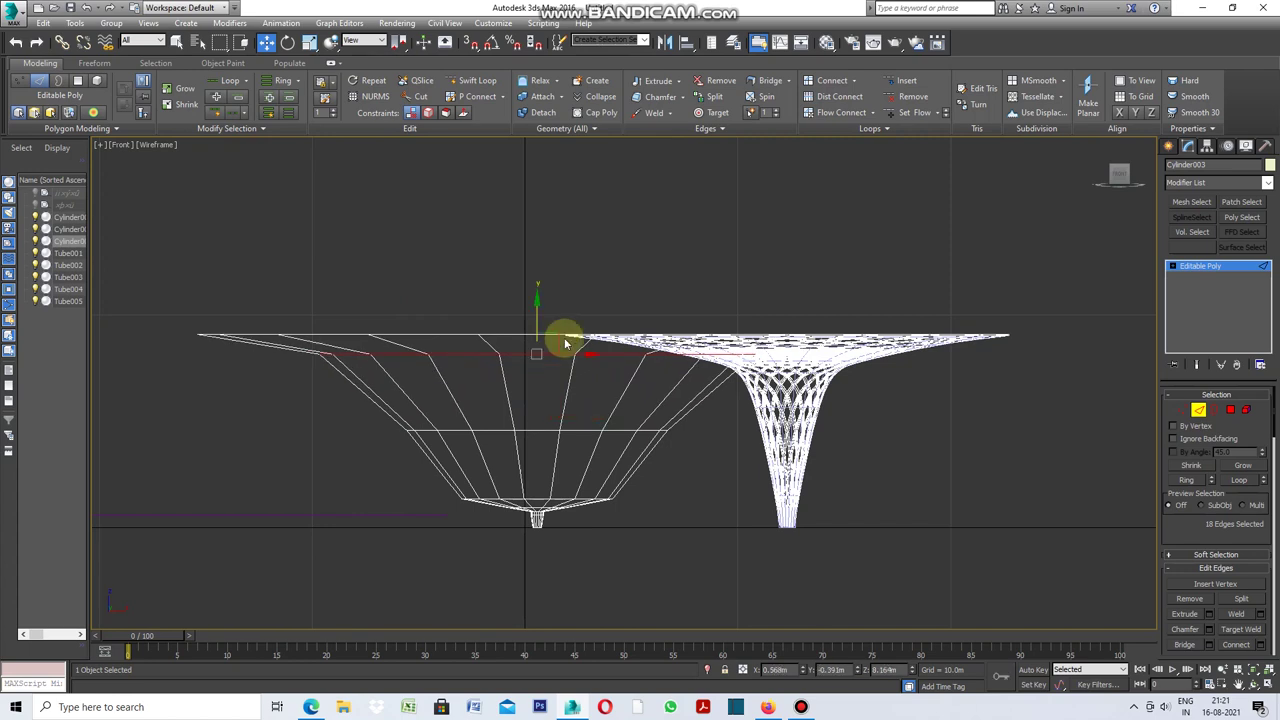
pyautogui.click(688, 480)
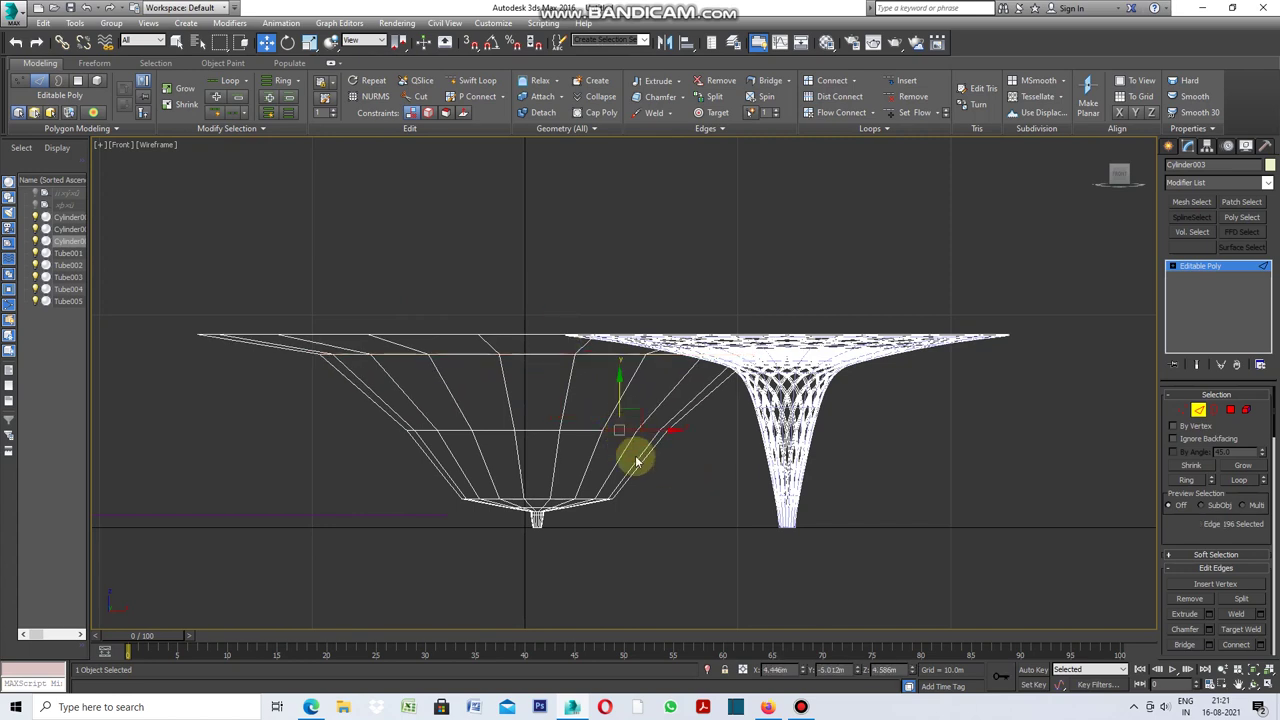
# Step: Loop-select the lower and bottom edge rings and raise each to steepen the cone
pyautogui.keyDown('ctrl'); pyautogui.click(494, 370); pyautogui.keyUp('ctrl')
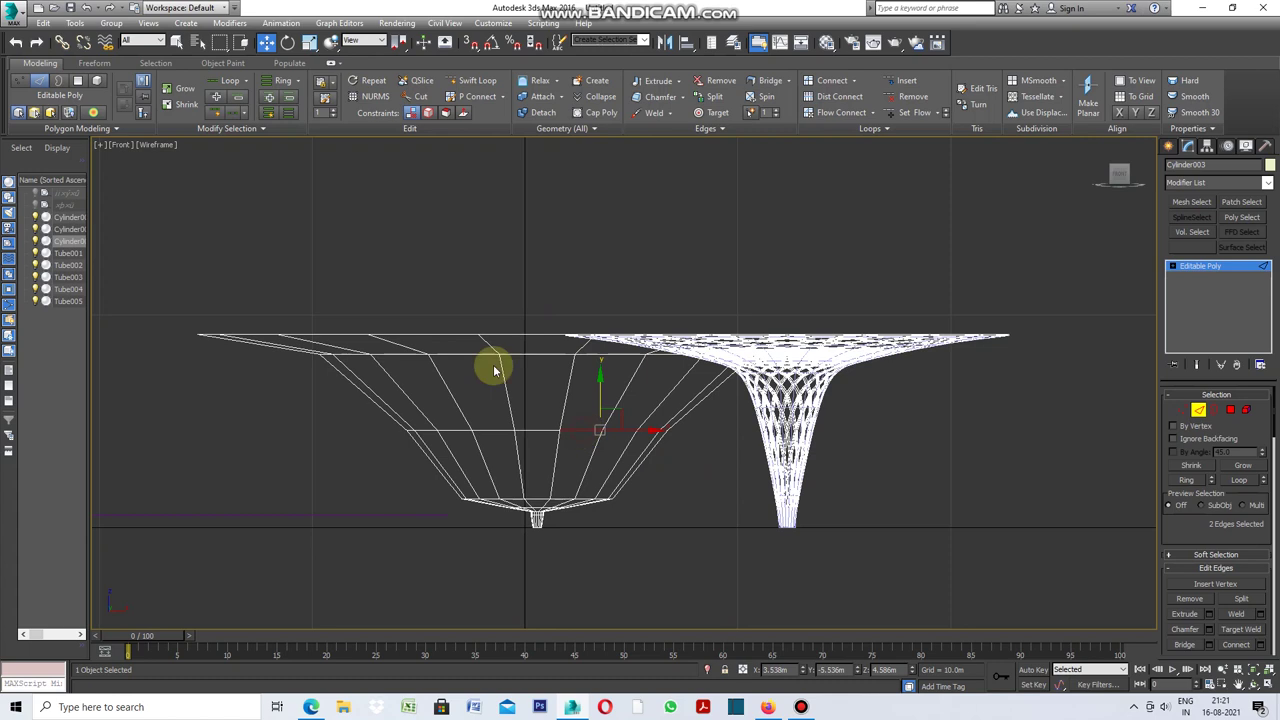
pyautogui.click(251, 114)
pyautogui.click(249, 131)
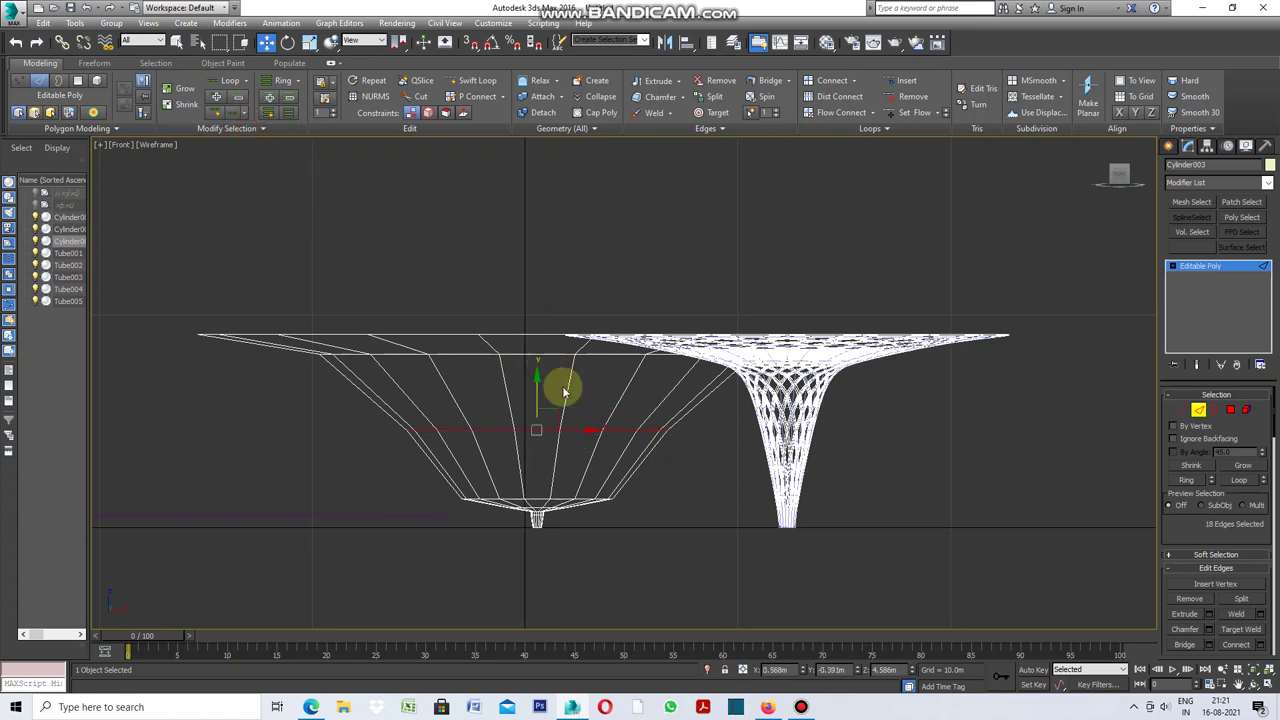
pyautogui.moveTo(536, 400); pyautogui.dragTo(553, 355)
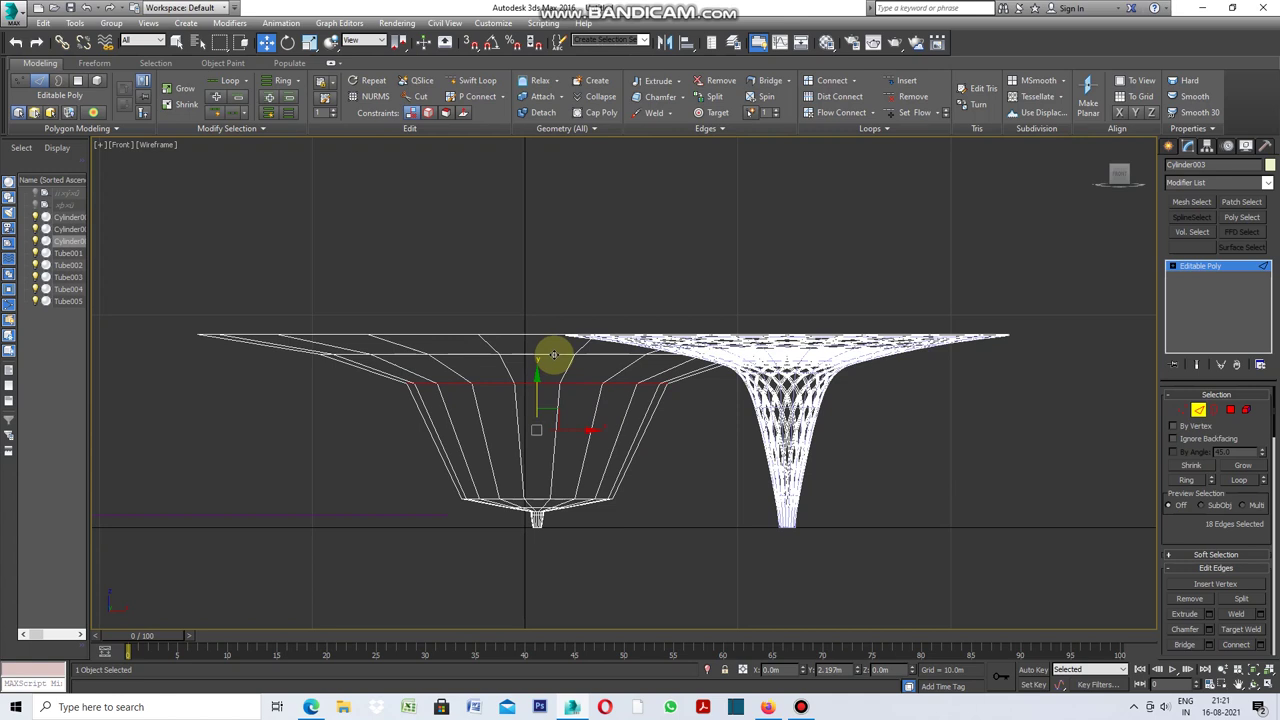
pyautogui.click(632, 508)
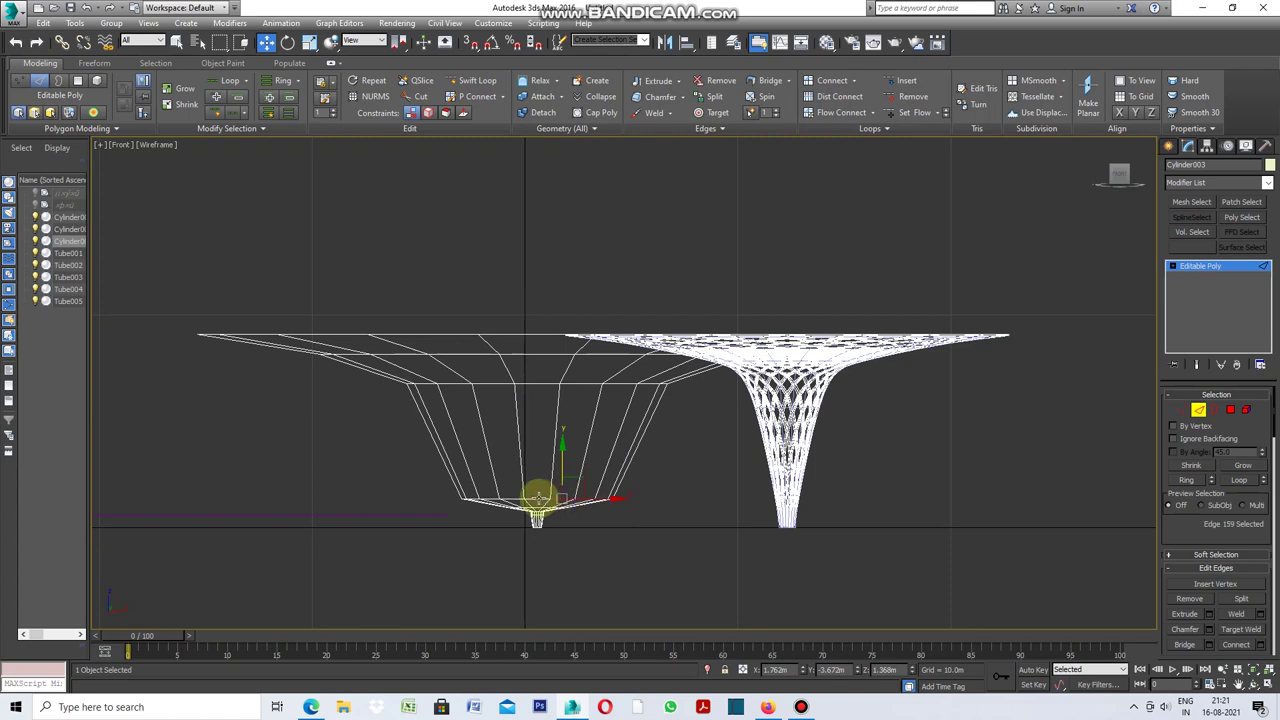
pyautogui.click(244, 117)
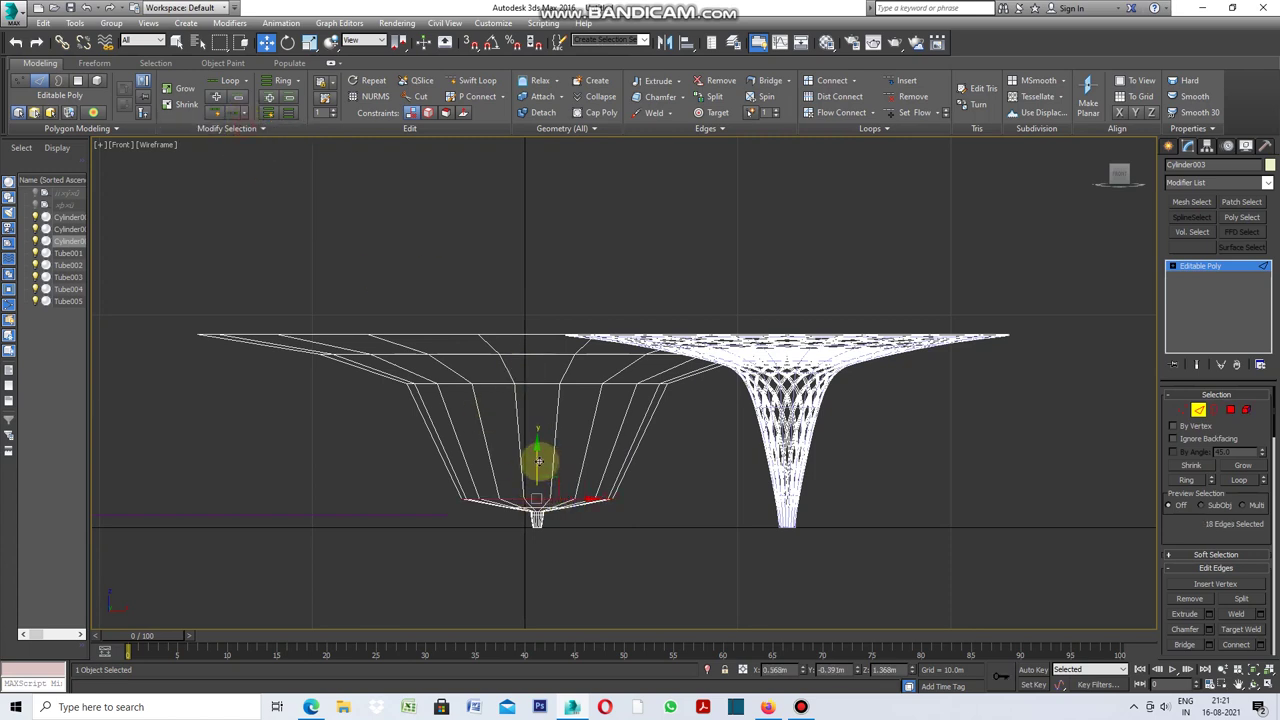
pyautogui.moveTo(537, 461); pyautogui.dragTo(578, 369)
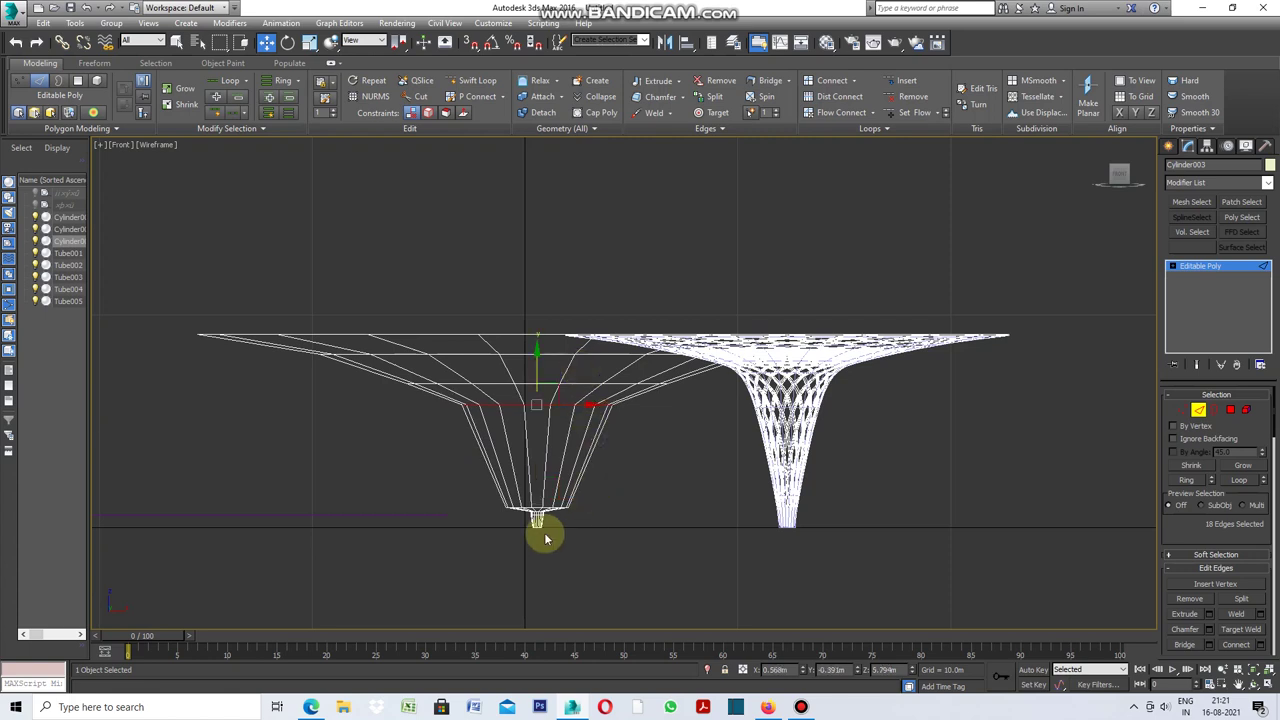
# Step: Dot Loop the funnel's lower edge ring and raise it to stretch the lower section
pyautogui.scroll(4, 543, 529)
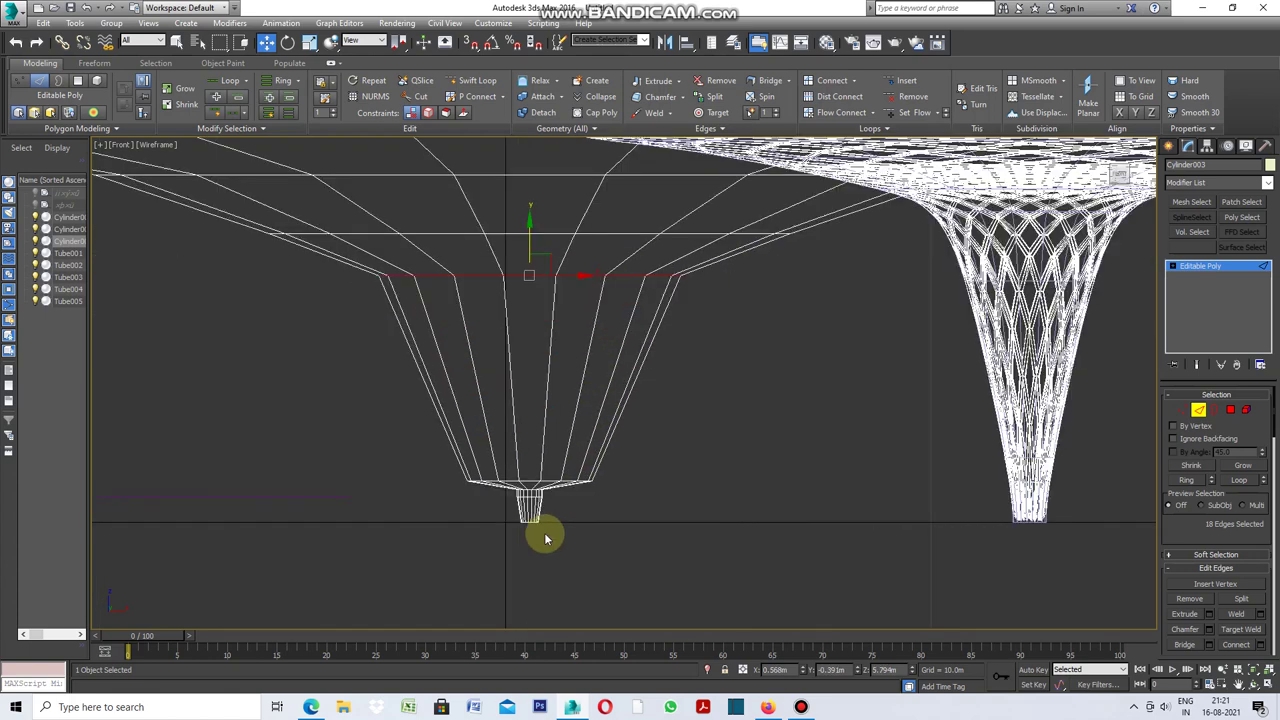
pyautogui.click(549, 480)
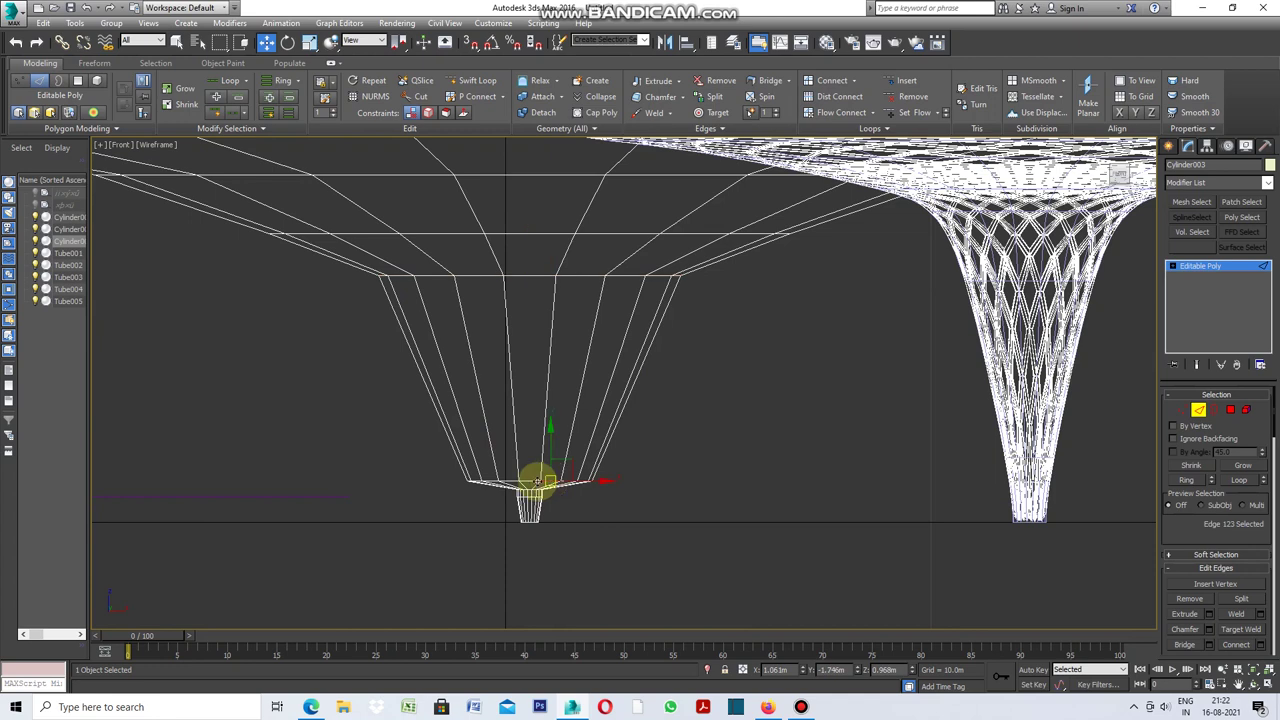
pyautogui.keyDown('ctrl'); pyautogui.click(550, 498); pyautogui.keyUp('ctrl')
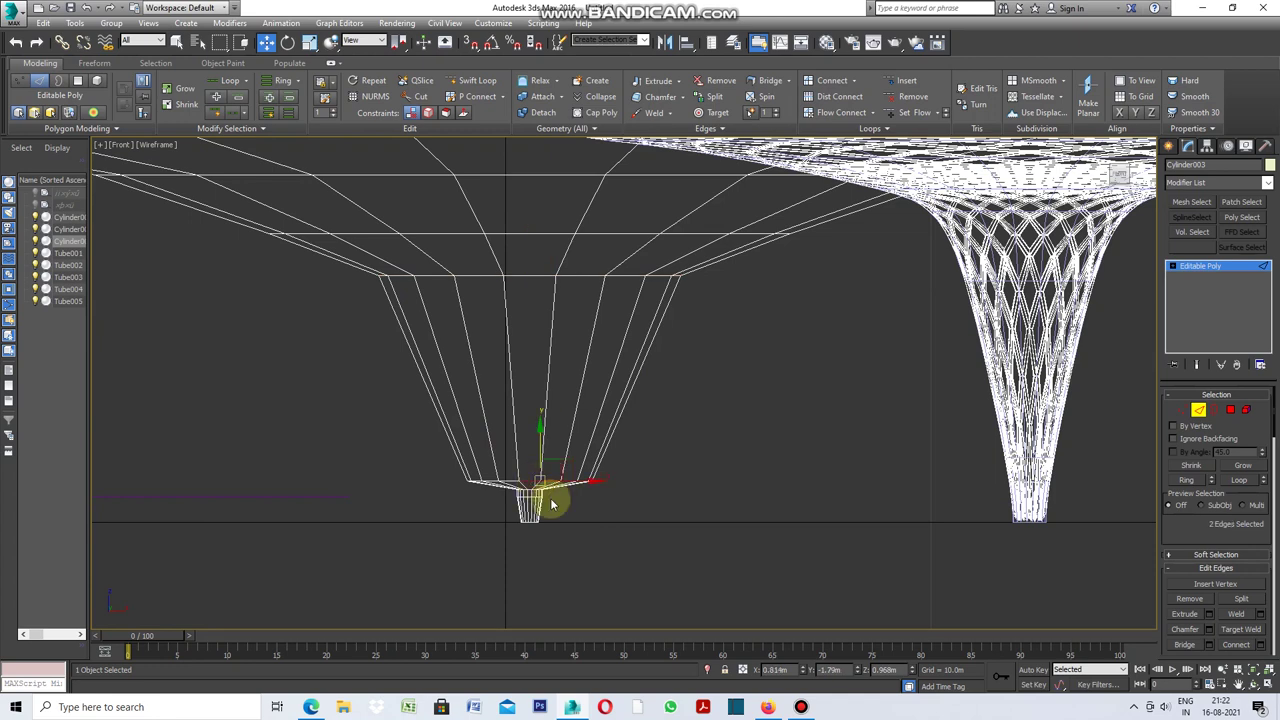
pyautogui.click(244, 114)
pyautogui.click(246, 131)
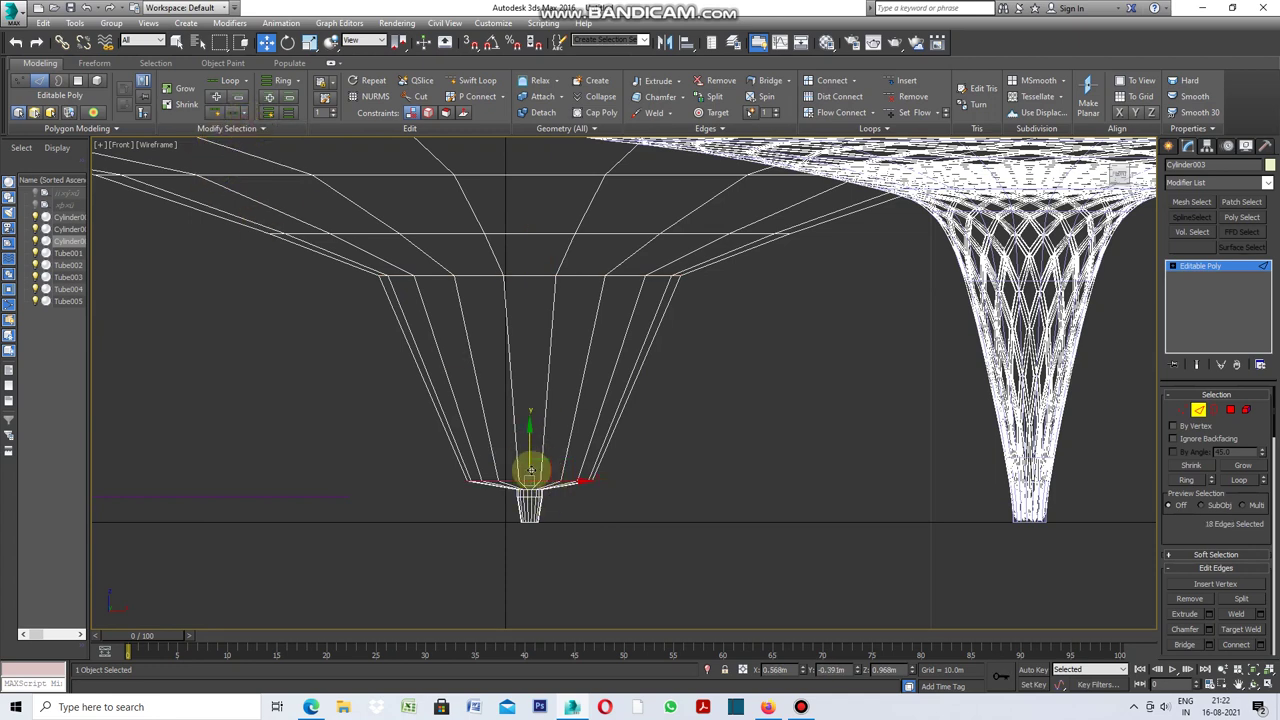
pyautogui.moveTo(527, 453); pyautogui.dragTo(575, 272)
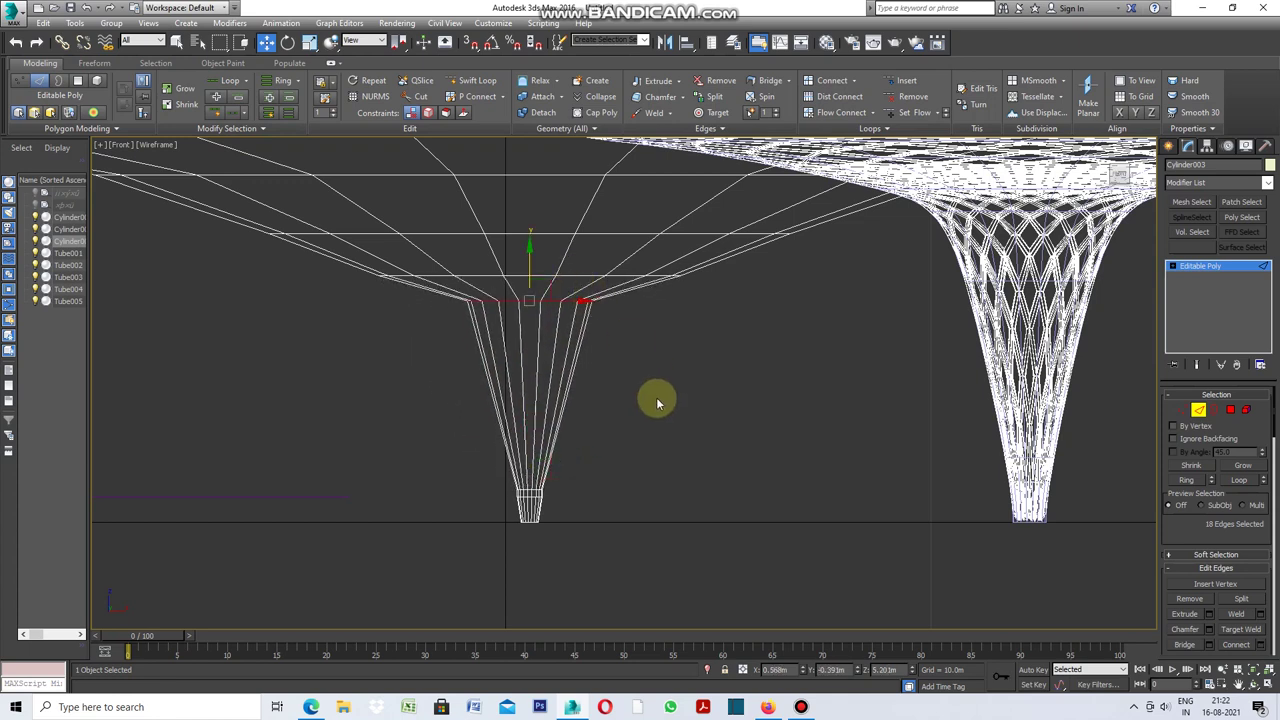
pyautogui.scroll(-2, 657, 400)
pyautogui.scroll(-1, 655, 480)
pyautogui.moveTo(636, 287); pyautogui.dragTo(641, 275)
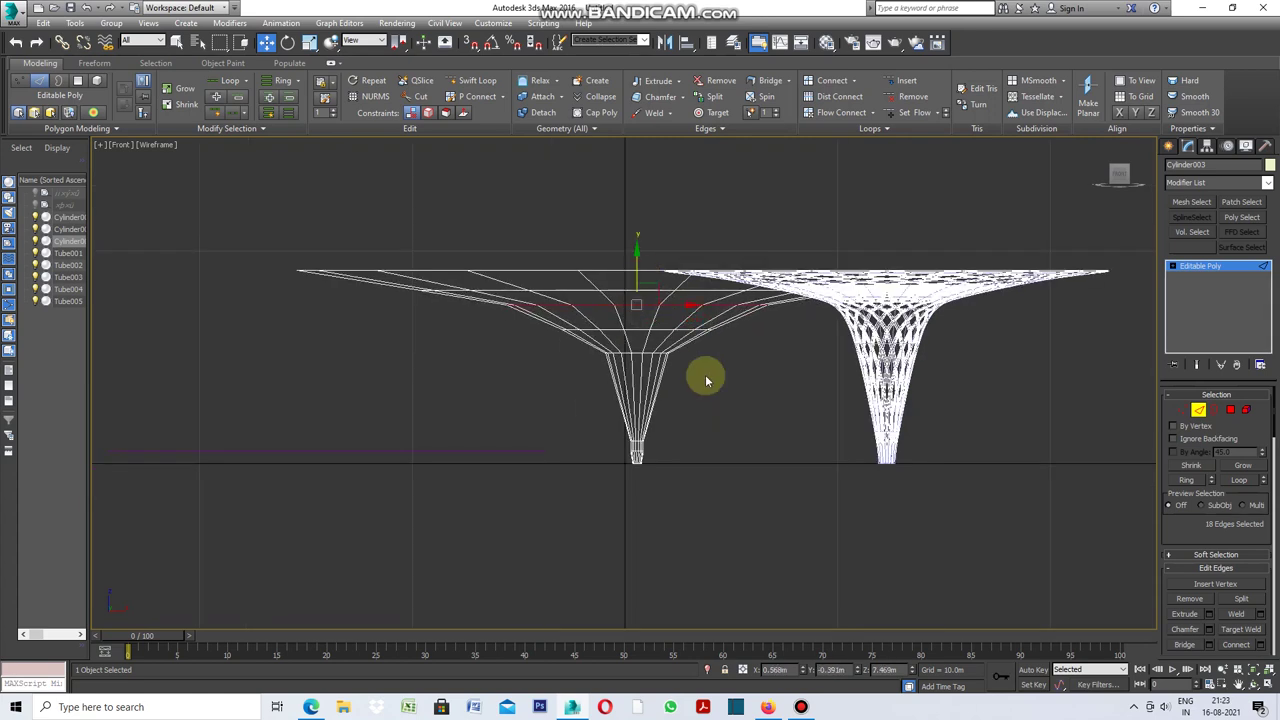
# Step: Dot Loop the next funnel ring and move it slightly upward
pyautogui.click(630, 342)
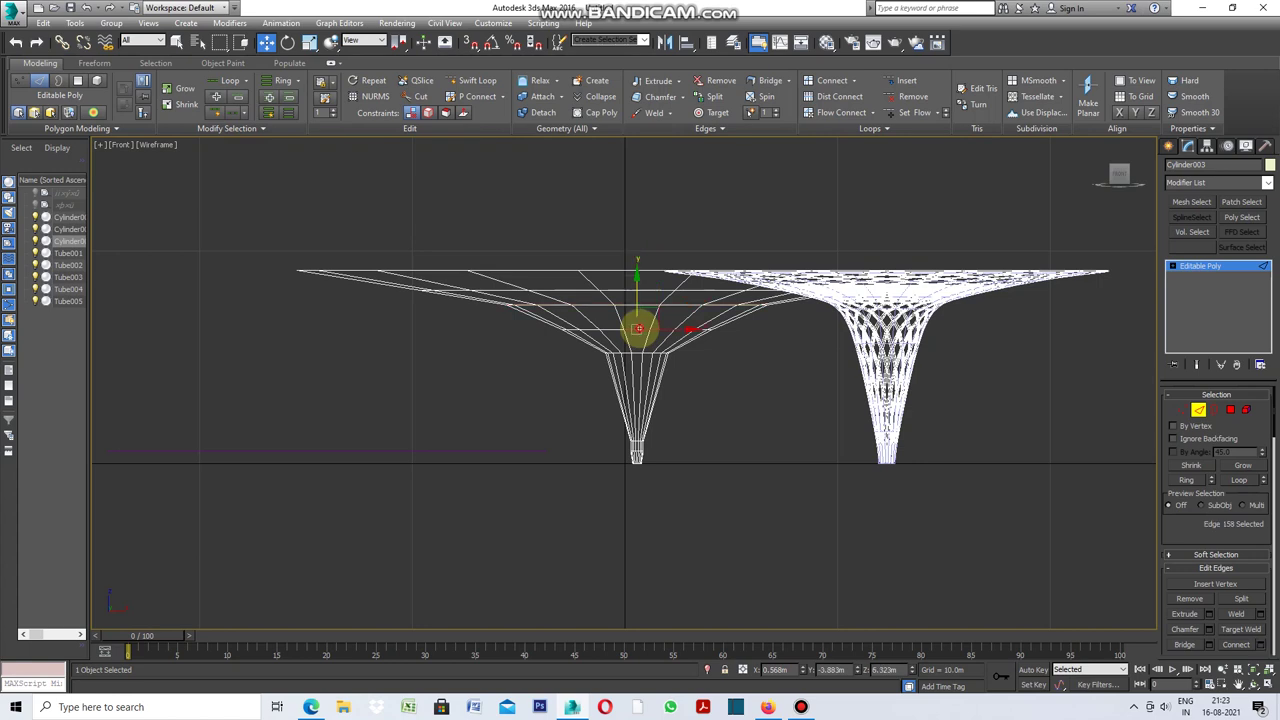
pyautogui.keyDown('ctrl'); pyautogui.click(604, 325); pyautogui.keyUp('ctrl')
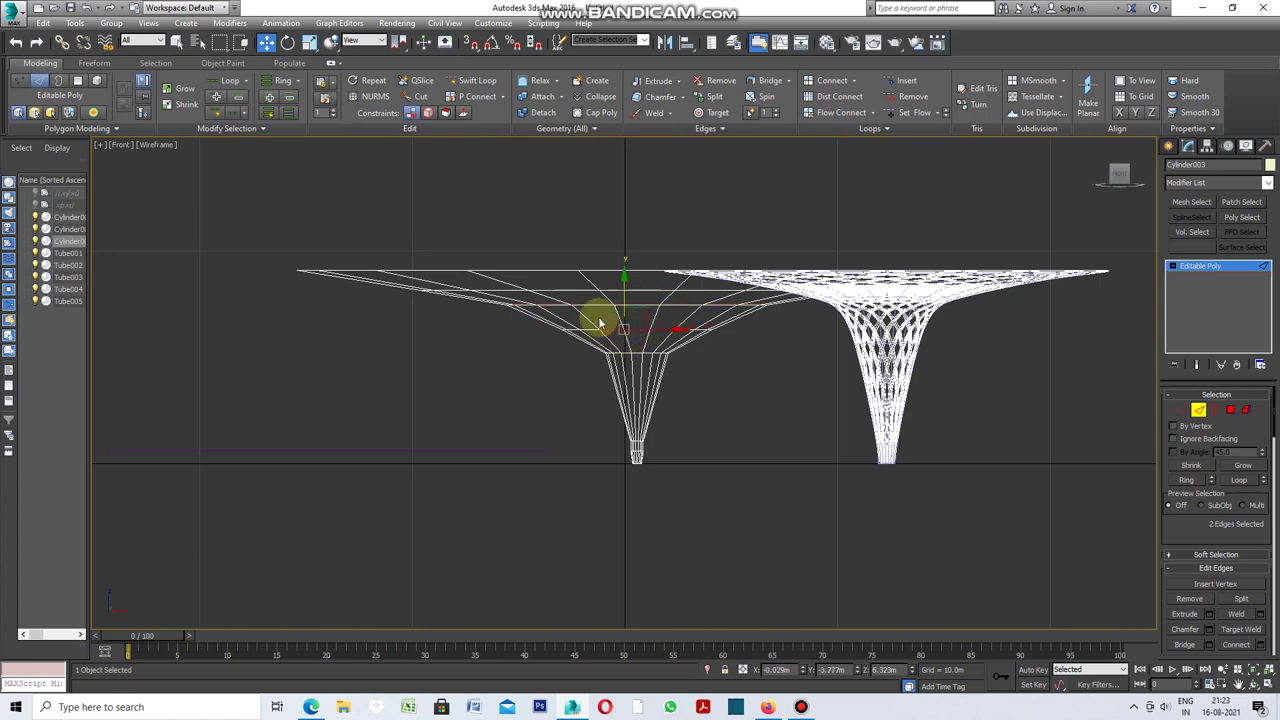
pyautogui.click(240, 113)
pyautogui.click(250, 129)
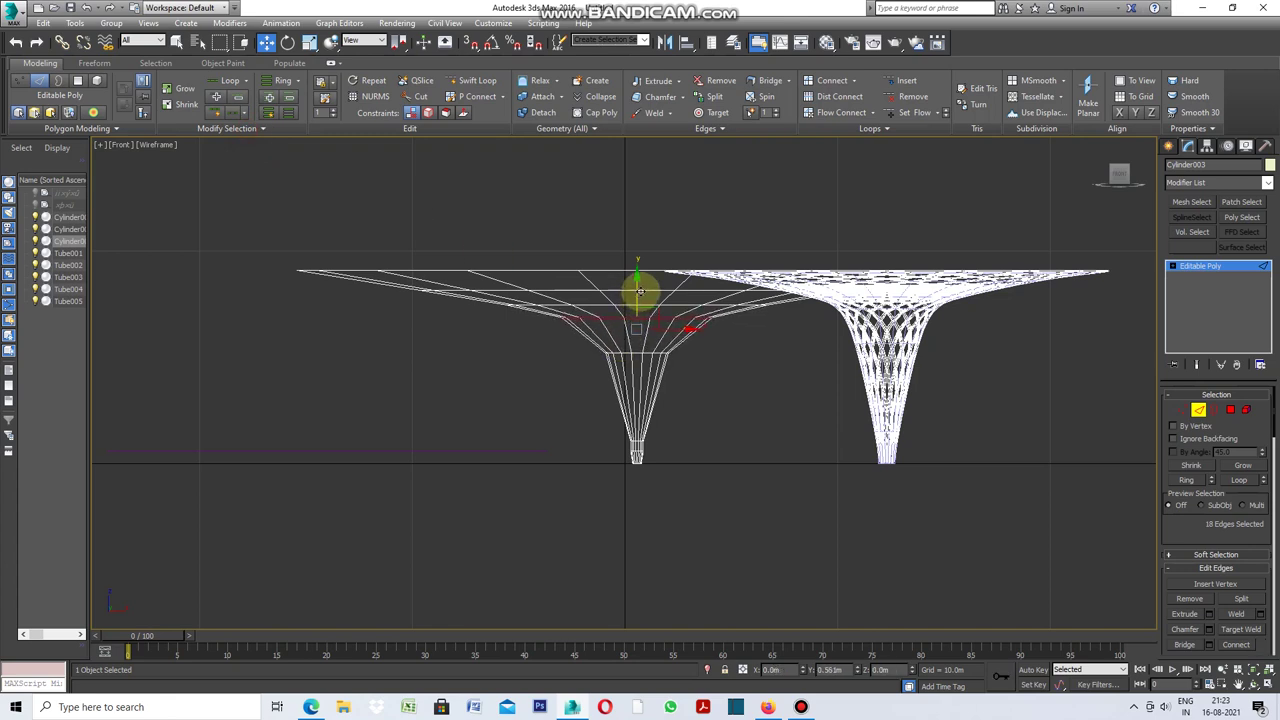
pyautogui.moveTo(638, 288); pyautogui.dragTo(638, 275)
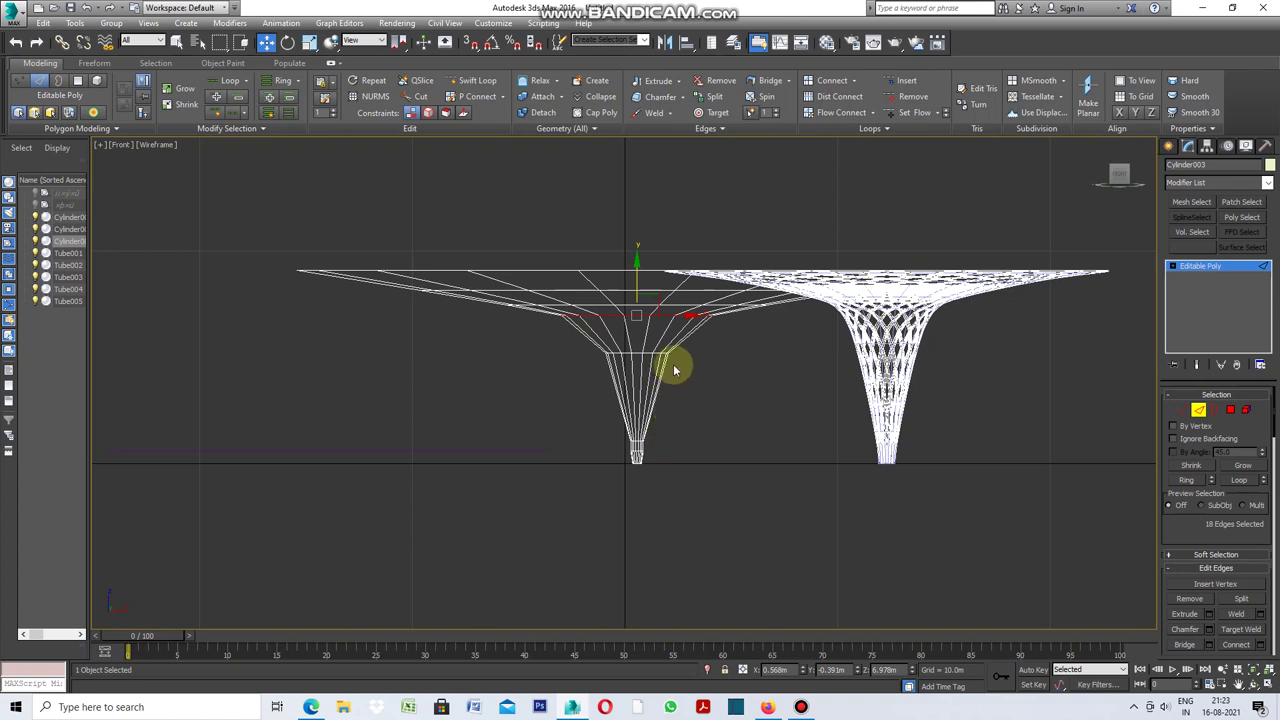
# Step: Loop-select the ring near the stem top, raise it, and clear the selection
pyautogui.scroll(2, 654, 360)
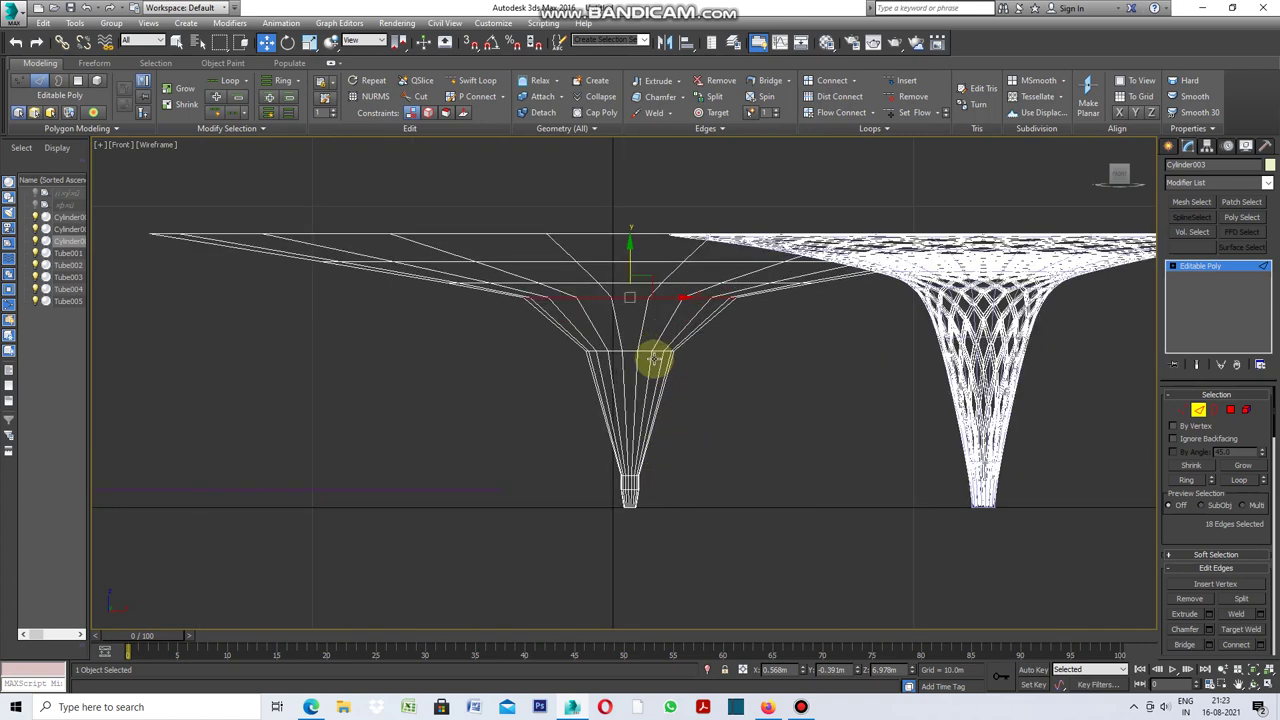
pyautogui.click(641, 350)
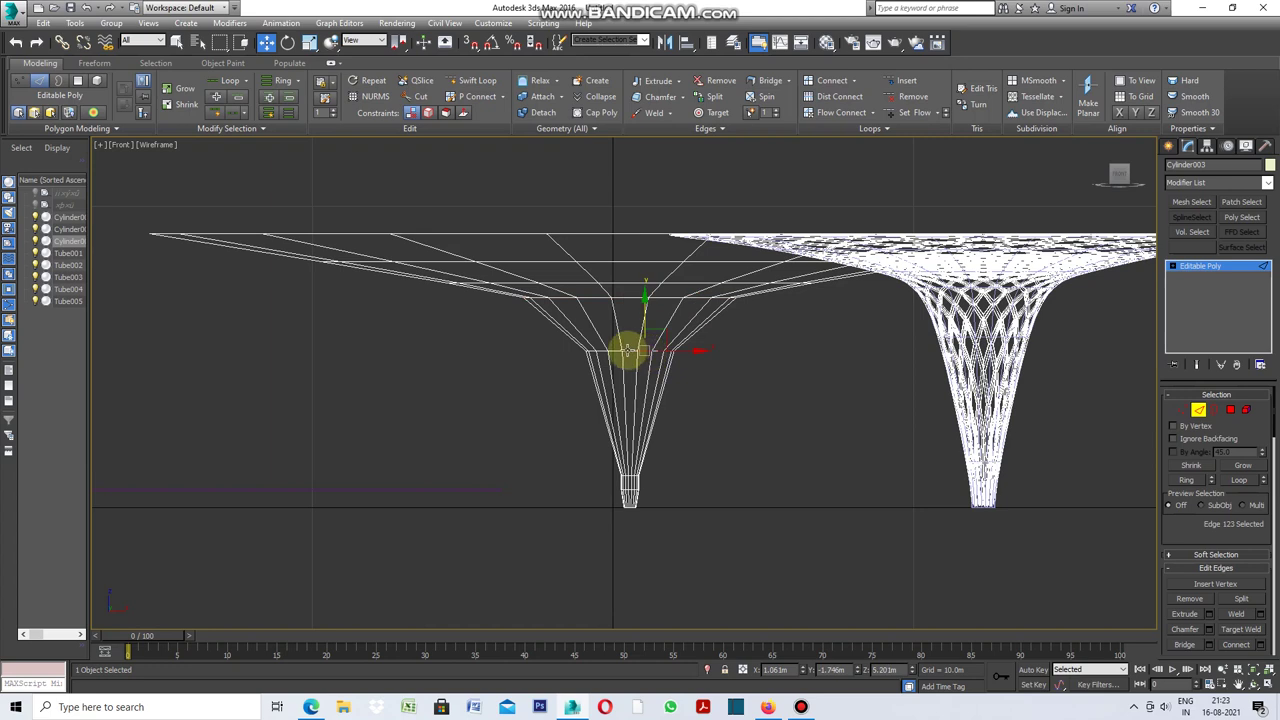
pyautogui.click(242, 116)
pyautogui.click(242, 118)
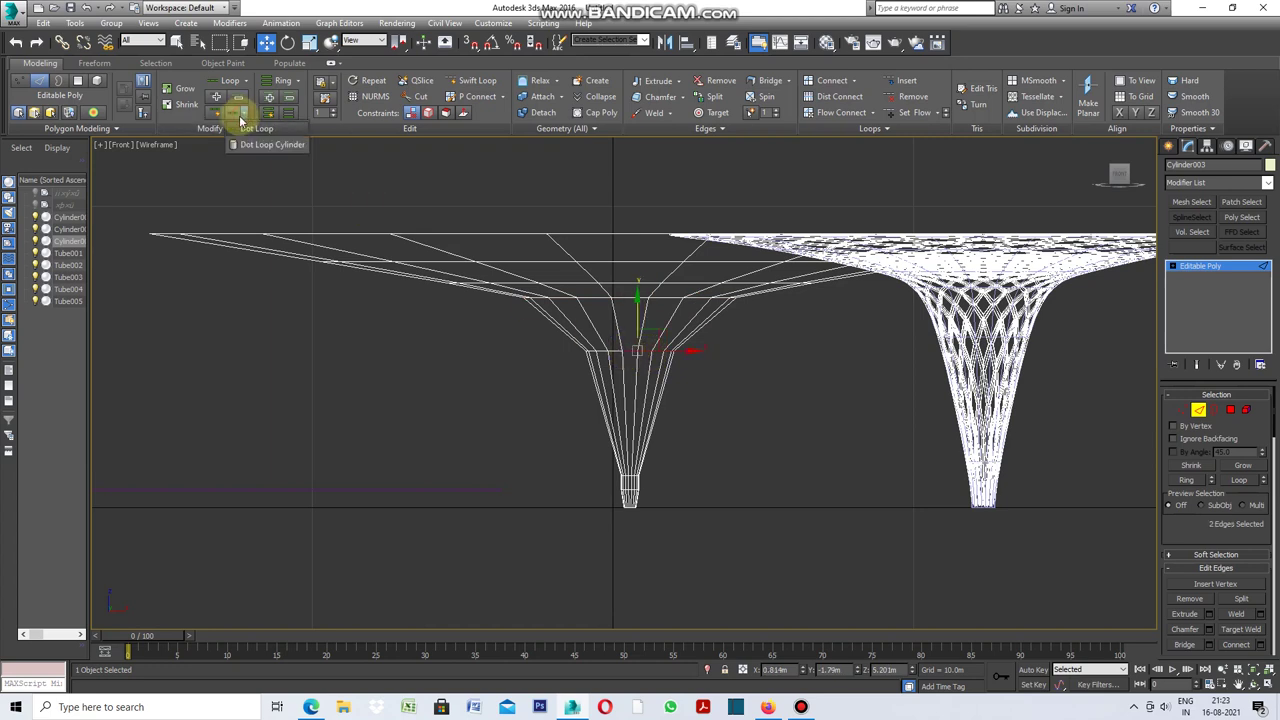
pyautogui.moveTo(628, 322); pyautogui.dragTo(636, 291)
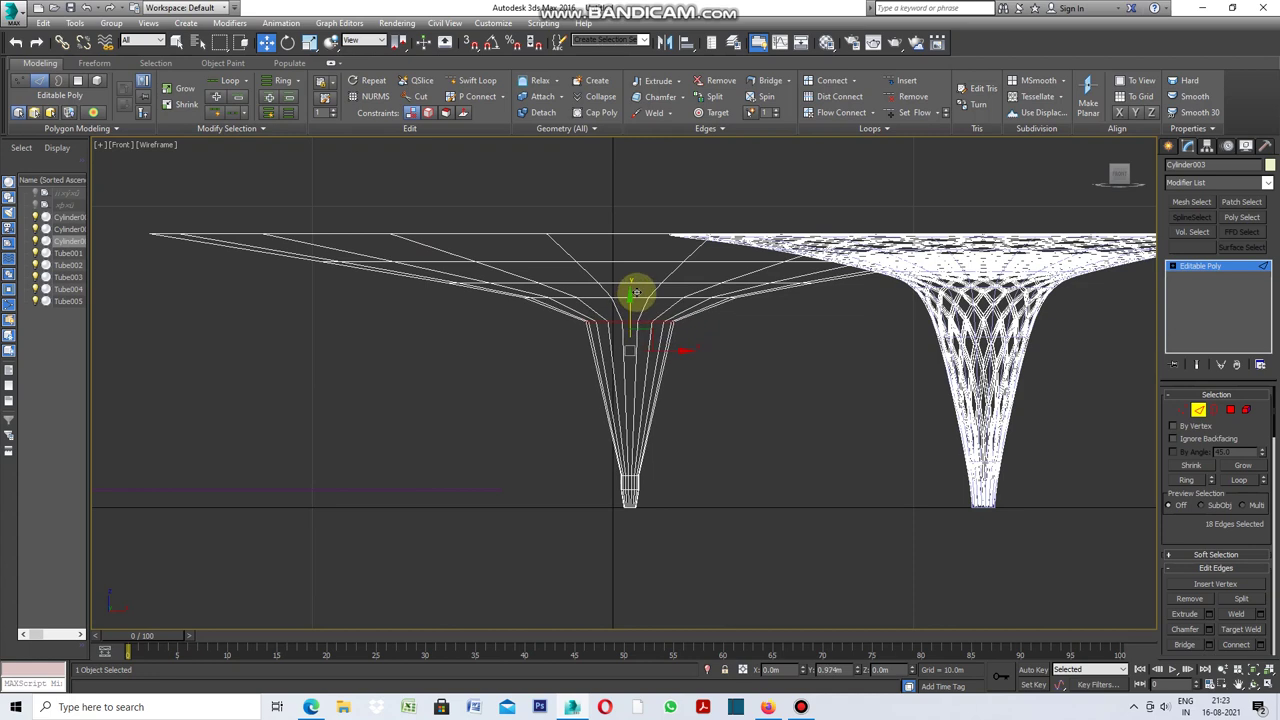
pyautogui.scroll(-3, 650, 370)
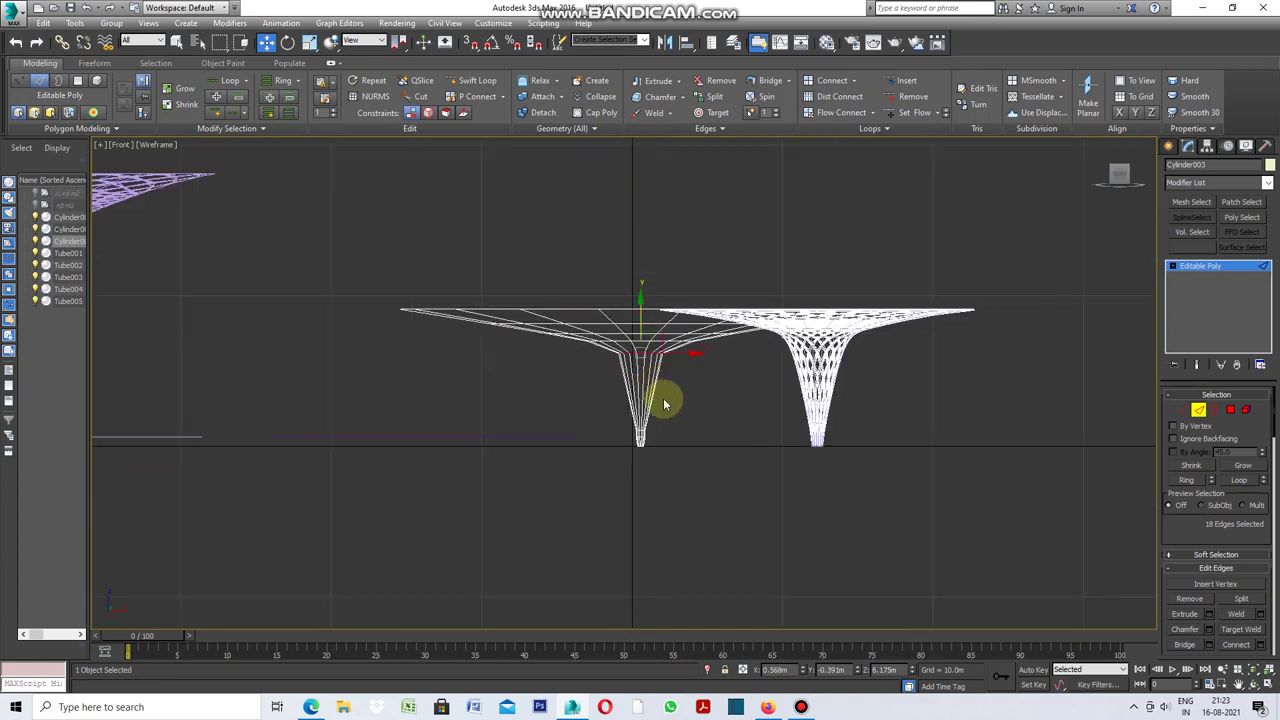
pyautogui.click(726, 488)
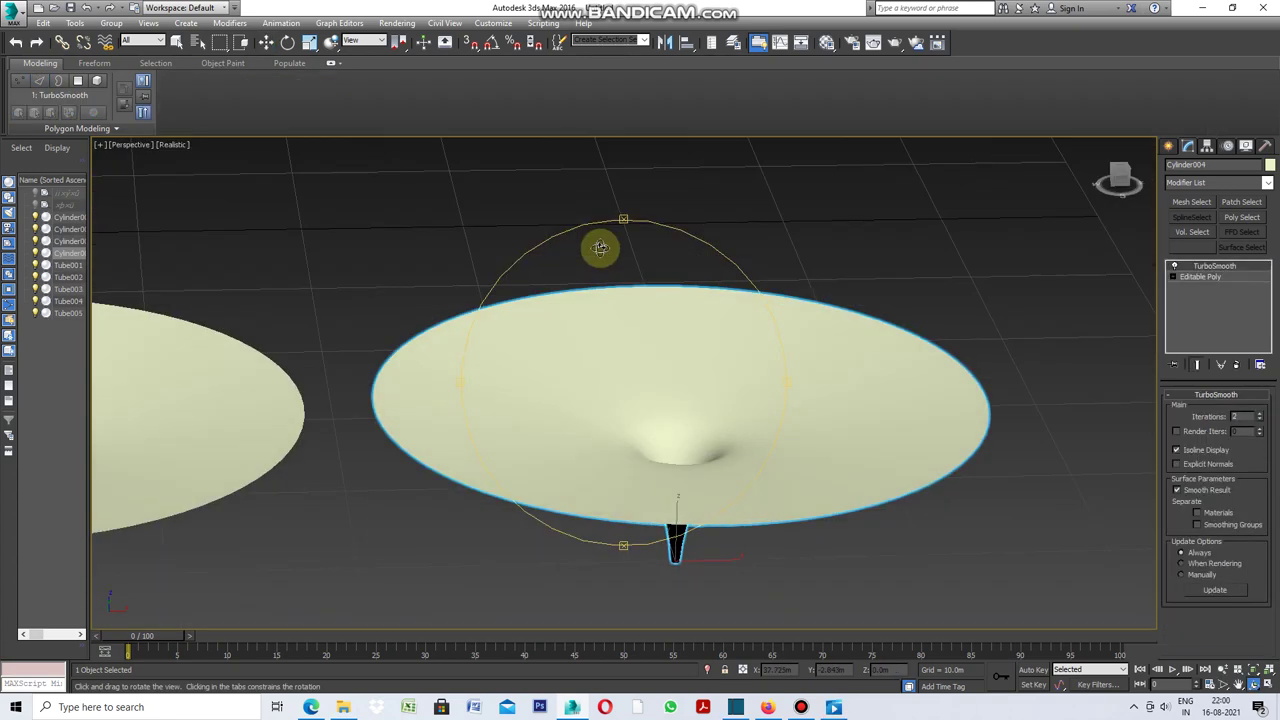
# Step: Leave Arc Rotate with W, reselect Cylinder004 and drop down the Modifier List
pyautogui.press('w')
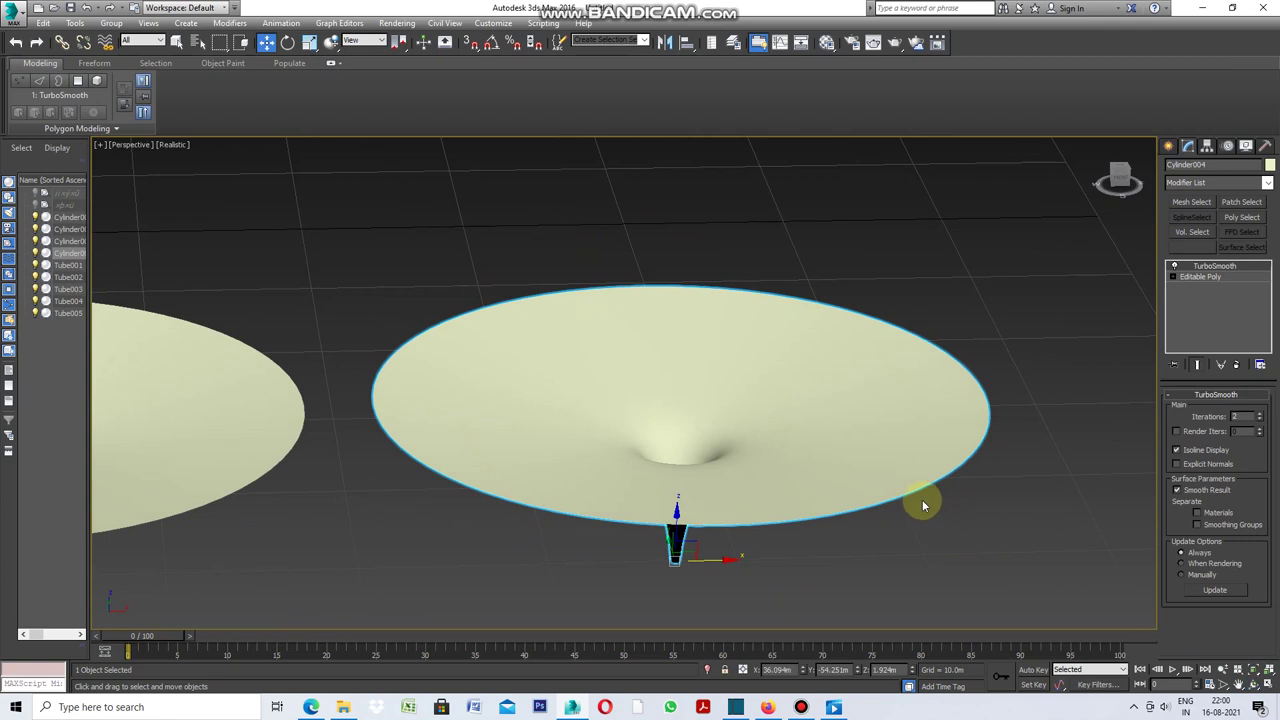
pyautogui.click(330, 208)
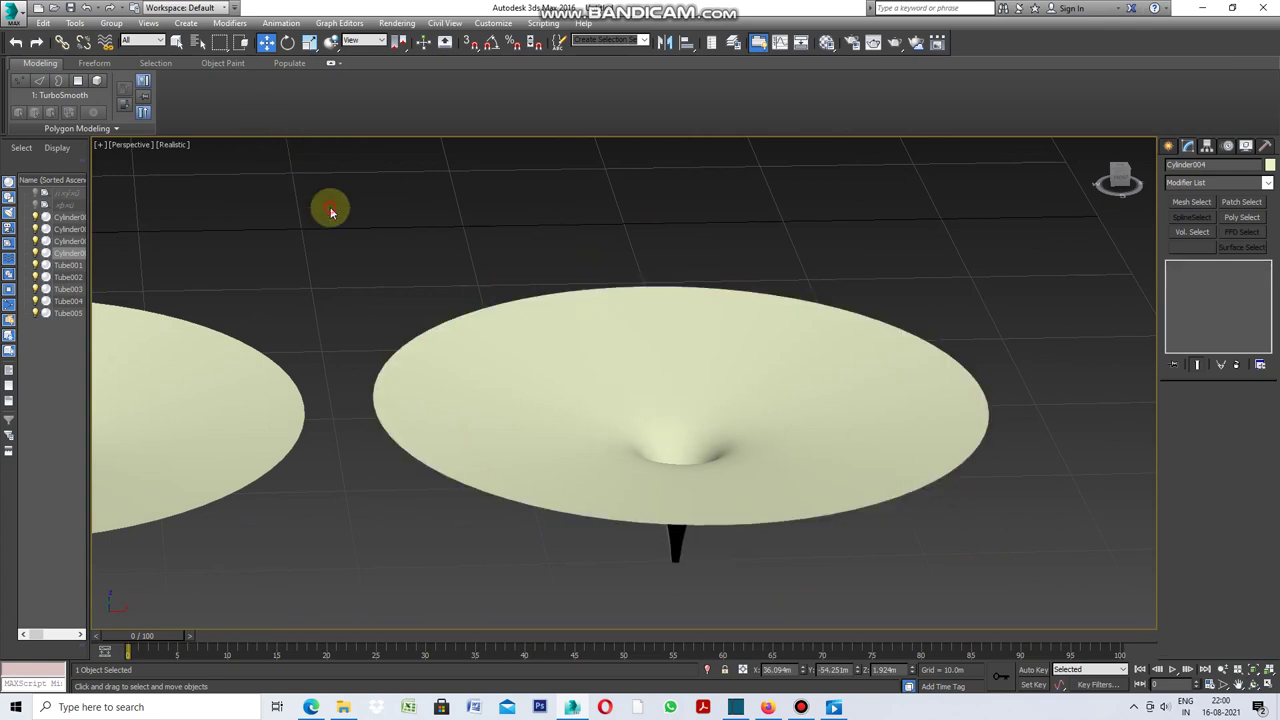
pyautogui.click(490, 332)
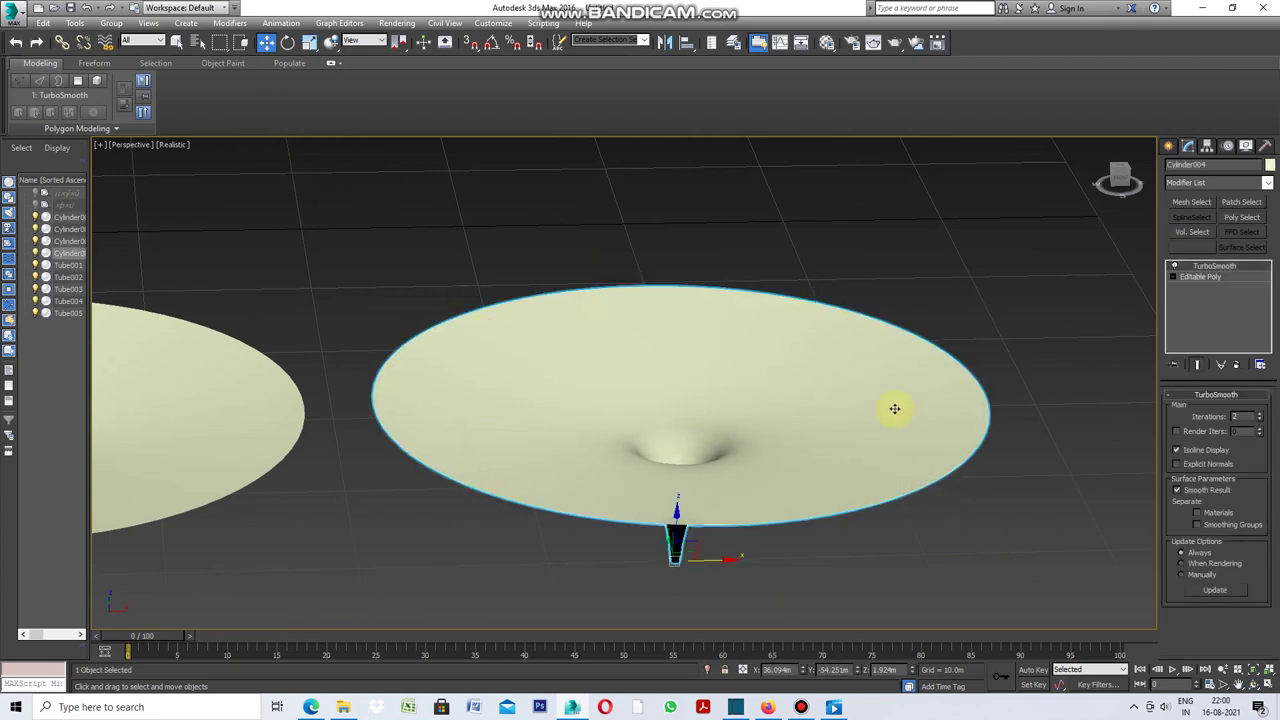
pyautogui.click(1268, 184)
pyautogui.moveTo(1268, 250); pyautogui.dragTo(1276, 484)
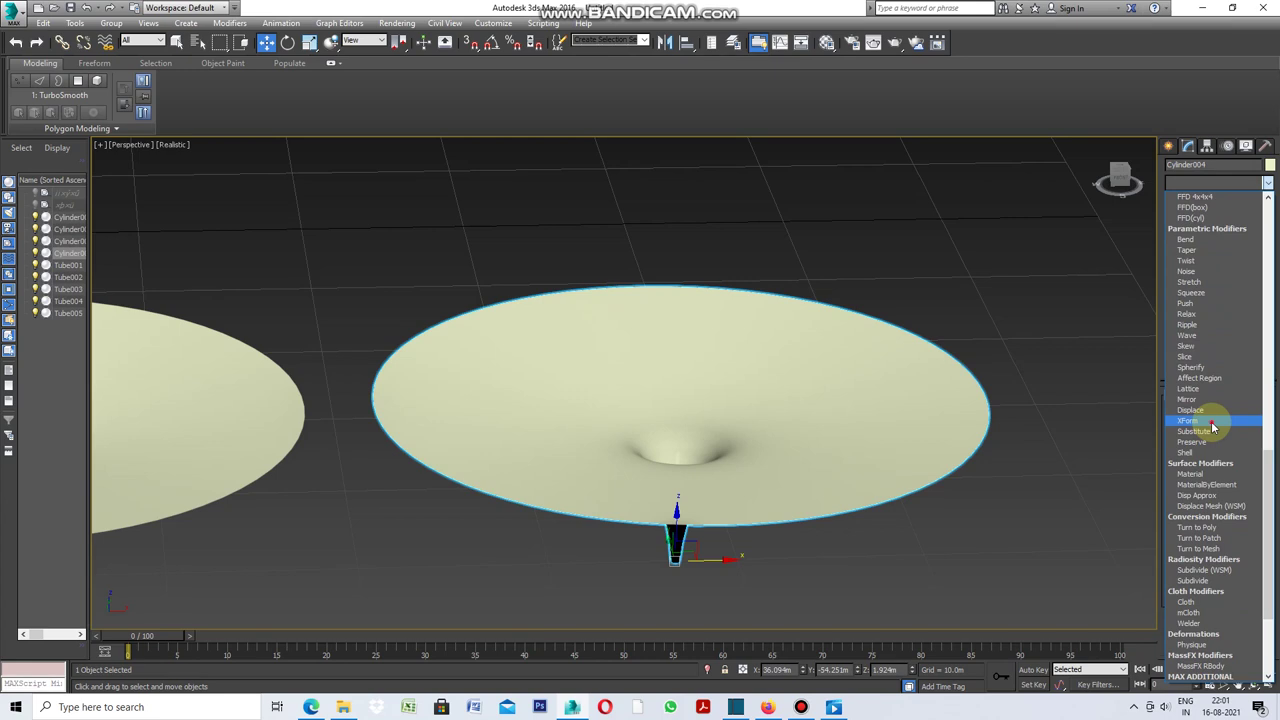
# Step: Add an XForm modifier, select its Gizmo, and set the viewport to Front wireframe
pyautogui.click(1211, 421)
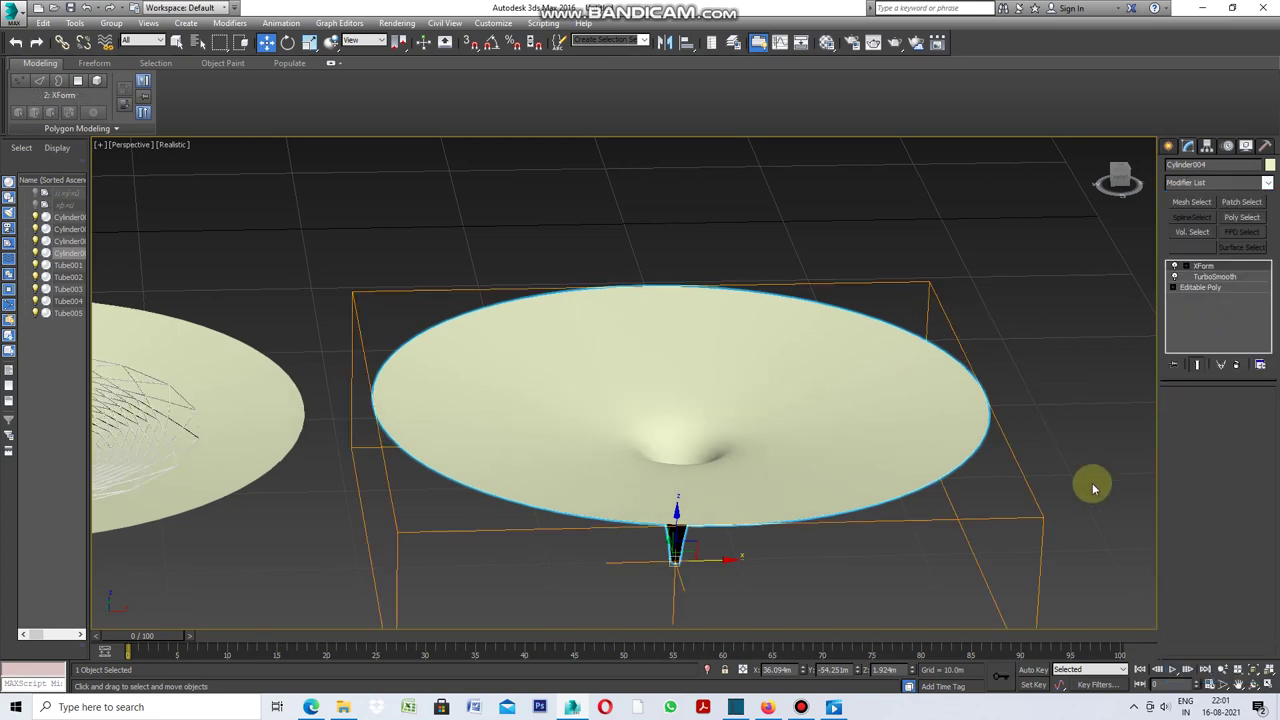
pyautogui.click(1240, 271)
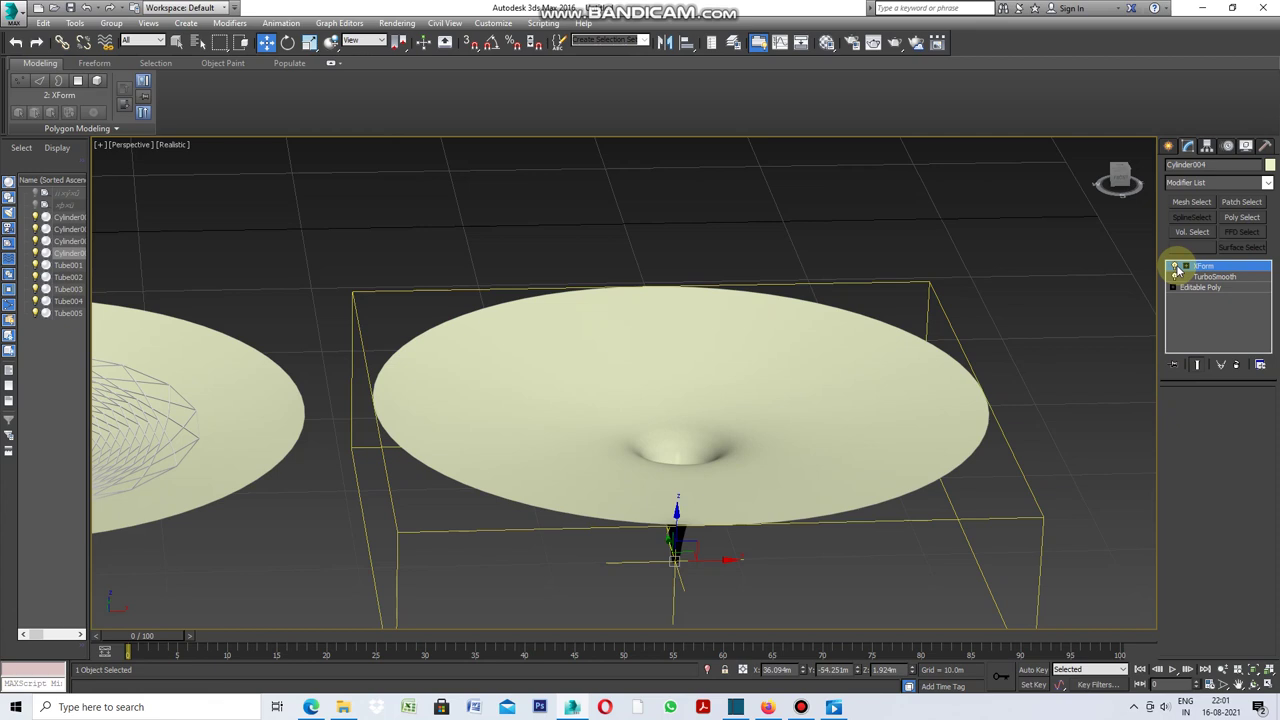
pyautogui.click(100, 144)
pyautogui.click(140, 159)
pyautogui.click(309, 42)
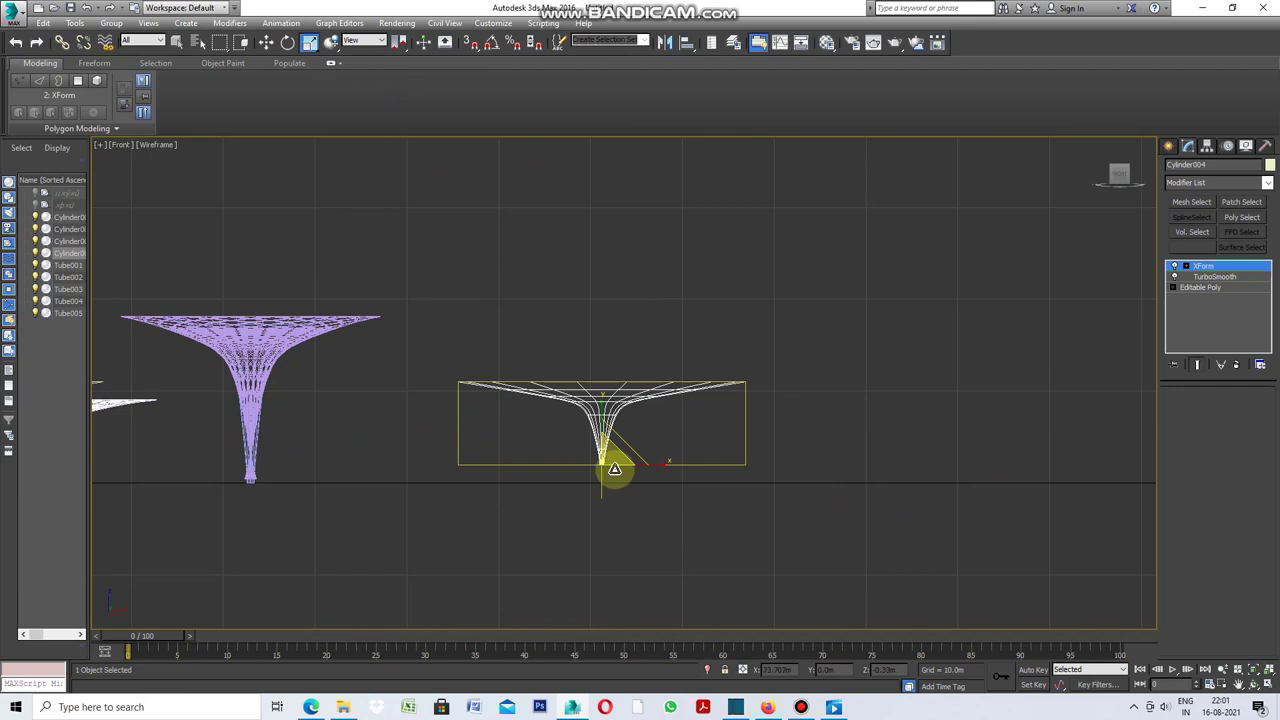
# Step: Scale the XForm gizmo down along Y to about 20%, toggling XForm off to compare
pyautogui.scroll(4, 615, 469)
pyautogui.moveTo(589, 408); pyautogui.dragTo(582, 478)
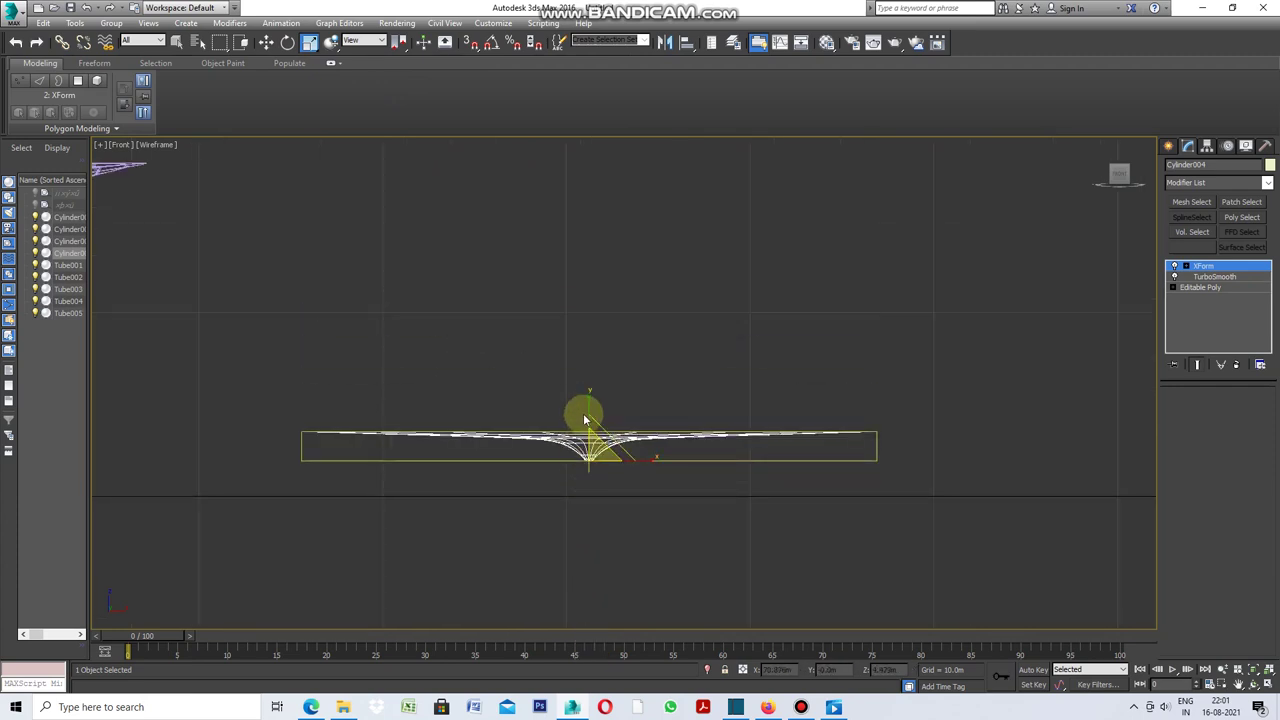
pyautogui.moveTo(588, 408); pyautogui.dragTo(594, 629)
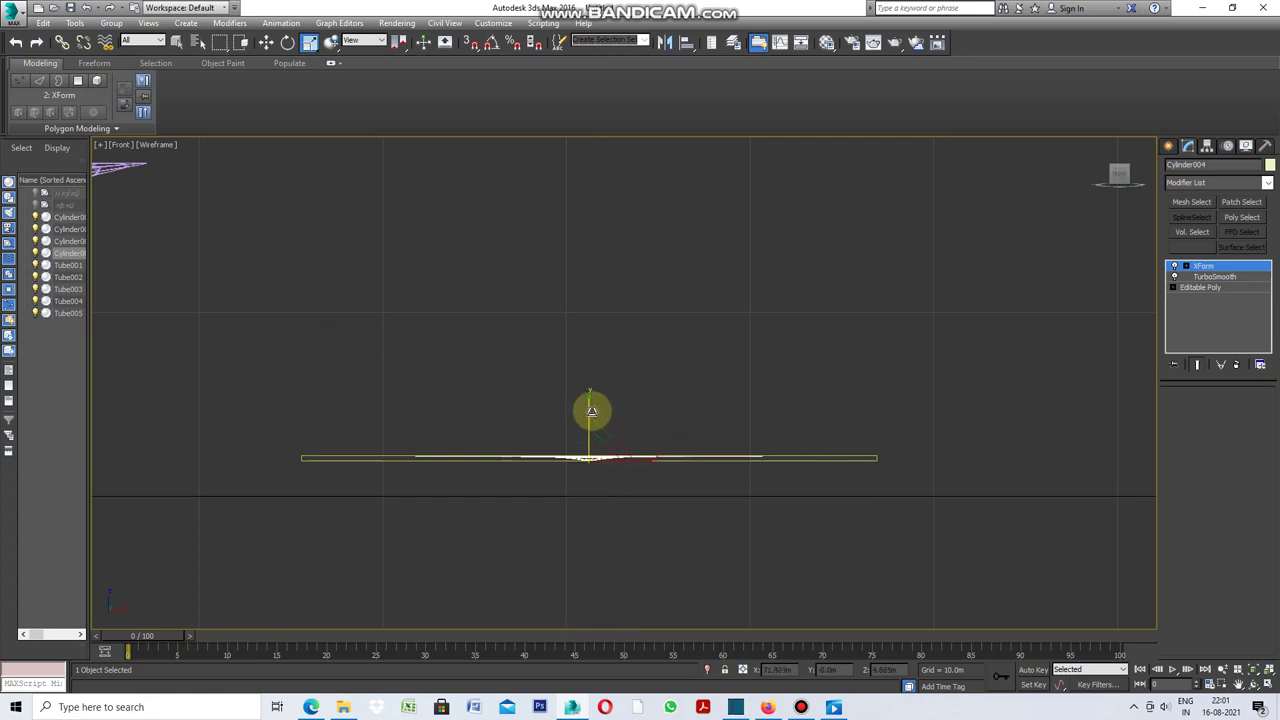
pyautogui.moveTo(589, 407); pyautogui.dragTo(594, 580)
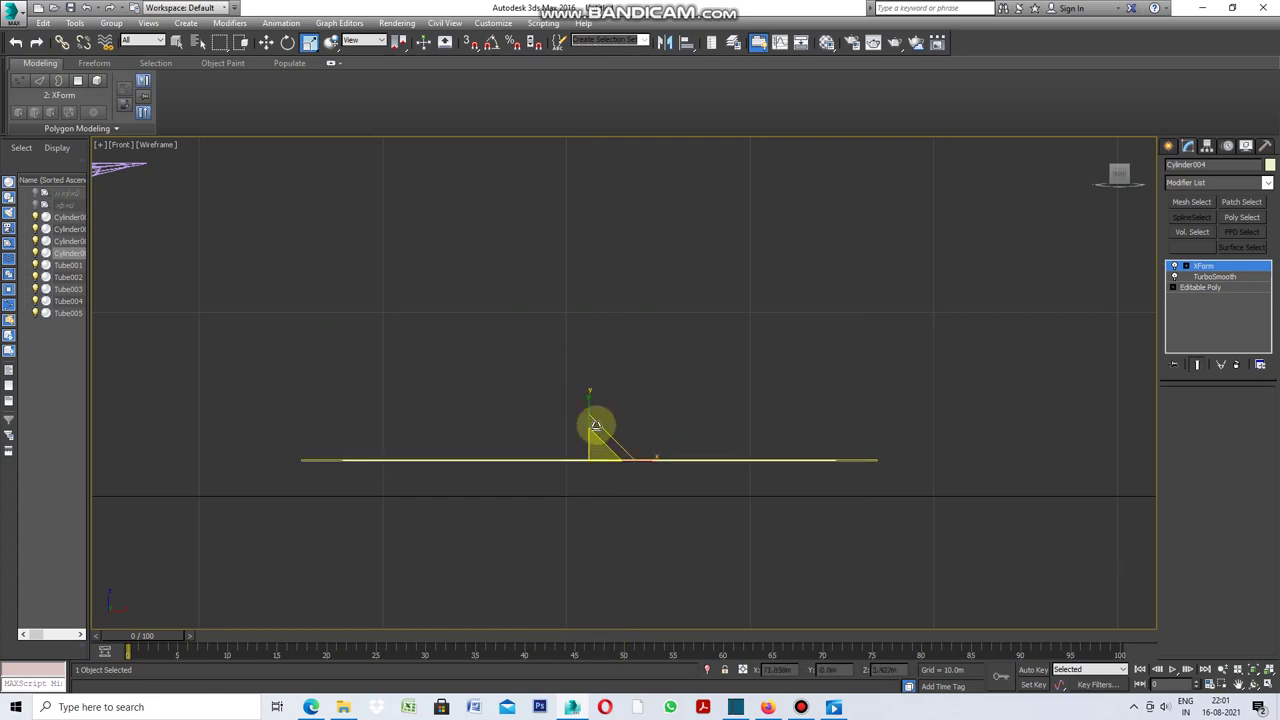
pyautogui.moveTo(589, 411); pyautogui.dragTo(594, 634)
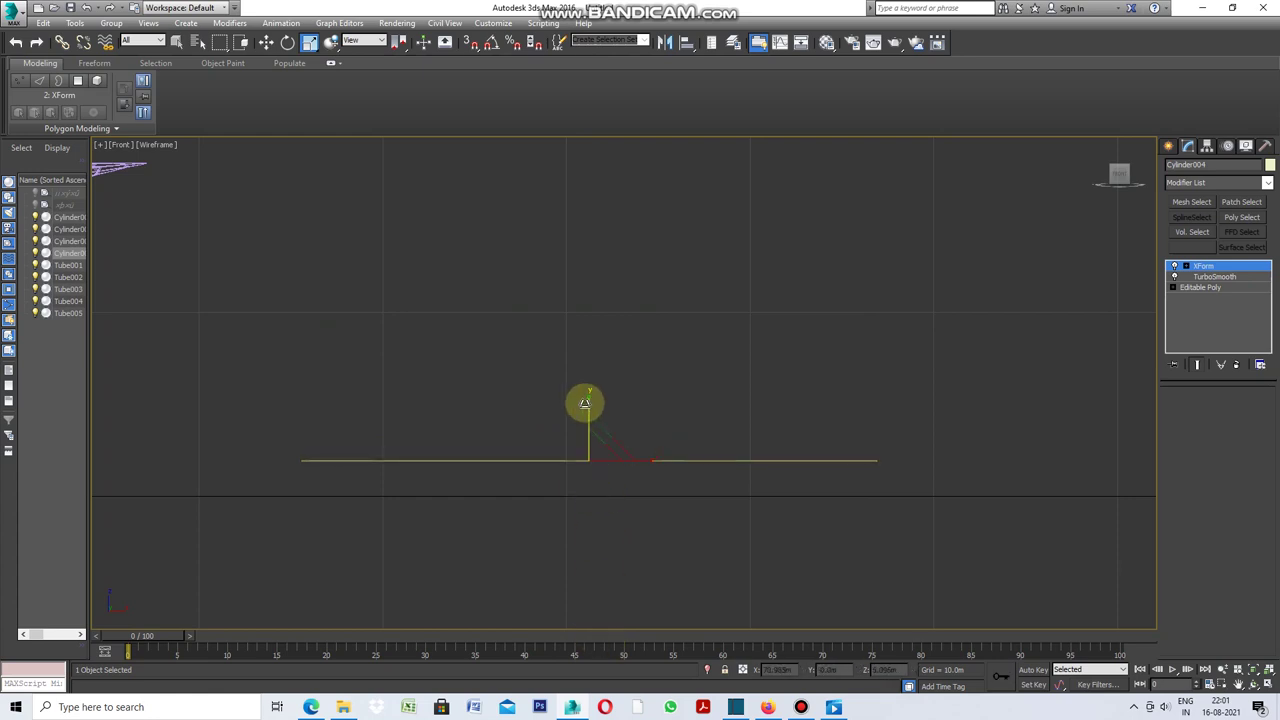
pyautogui.moveTo(585, 403); pyautogui.dragTo(594, 600)
pyautogui.moveTo(589, 410)
pyautogui.mouseDown()
pyautogui.moveTo(573, 606)
pyautogui.moveTo(698, 414)
pyautogui.mouseUp()
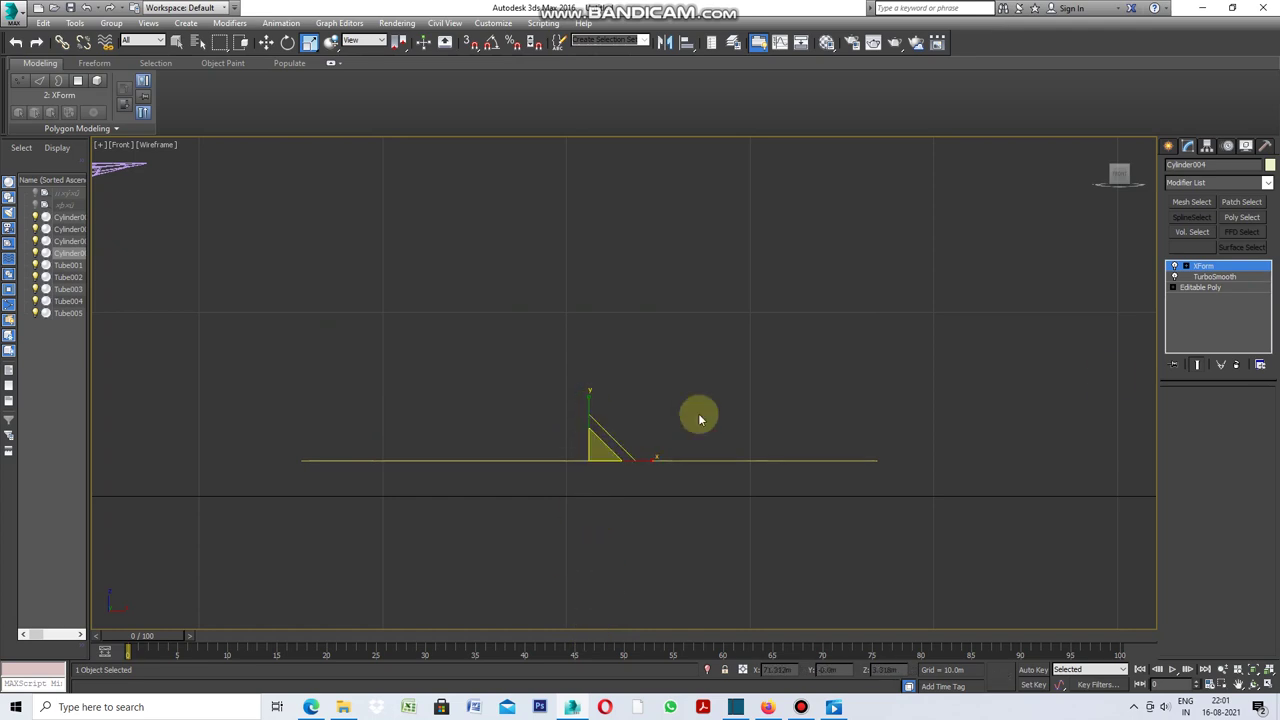
pyautogui.click(1175, 266)
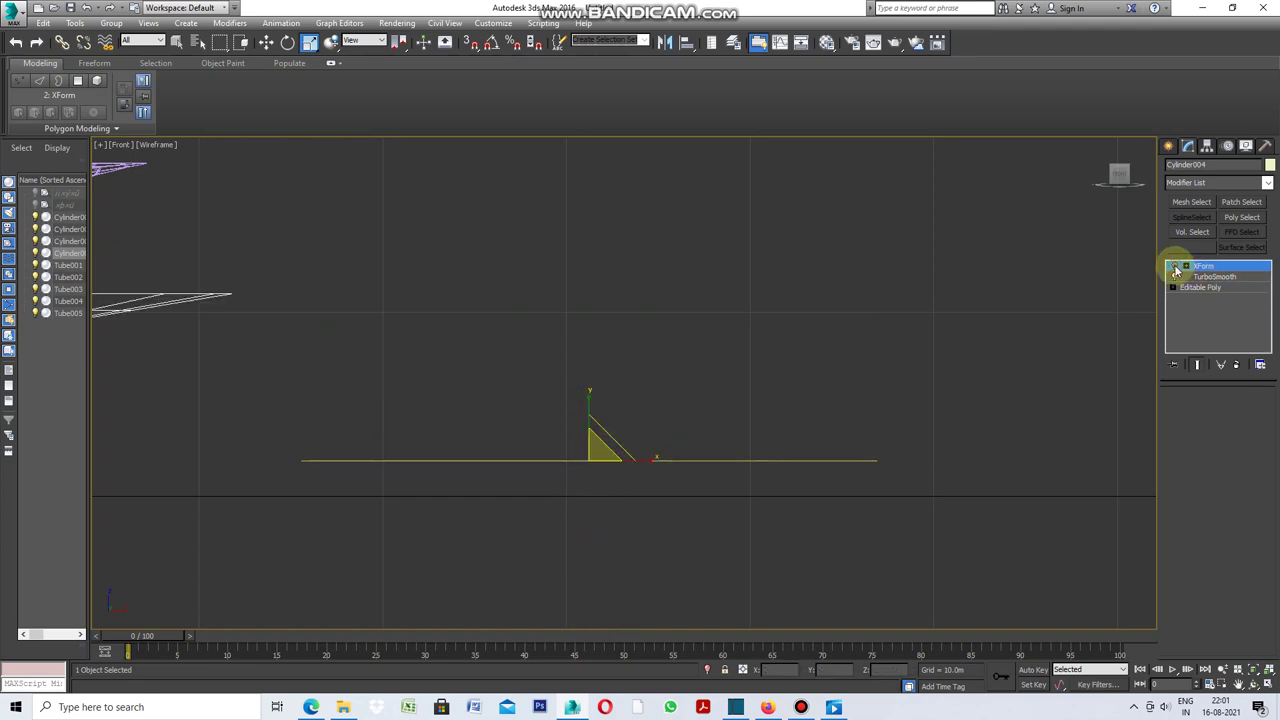
pyautogui.click(1175, 266)
pyautogui.click(1176, 267)
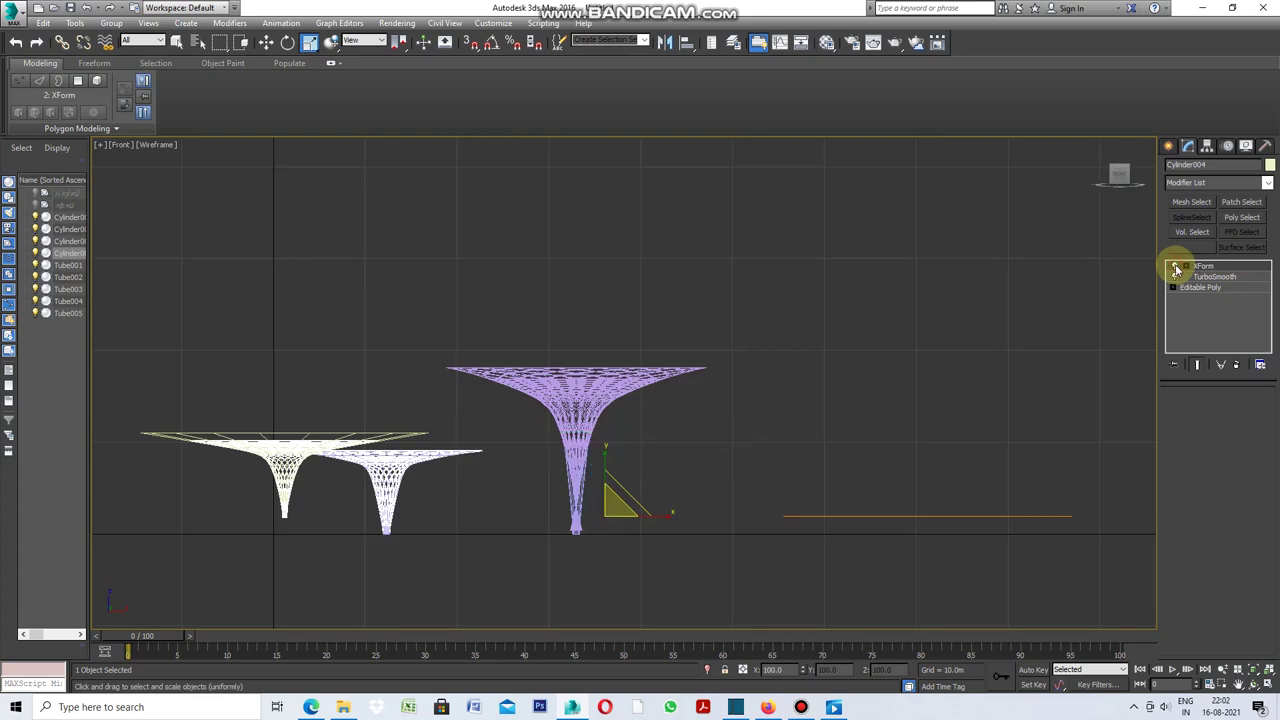
# Step: Toggle the XForm modifier off and on to compare the flattened disc
pyautogui.click(1176, 267)
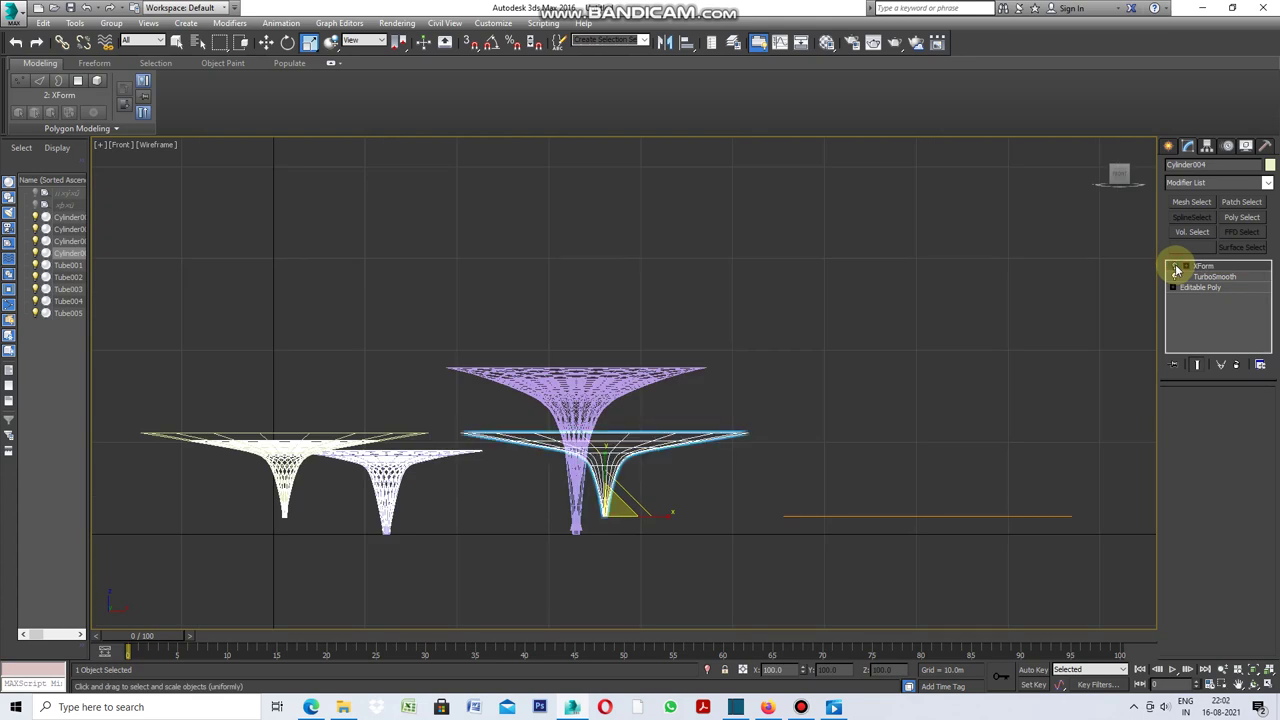
pyautogui.click(1176, 267)
pyautogui.click(1176, 267)
pyautogui.scroll(2, 607, 488)
pyautogui.scroll(2, 610, 480)
pyautogui.scroll(2, 610, 480)
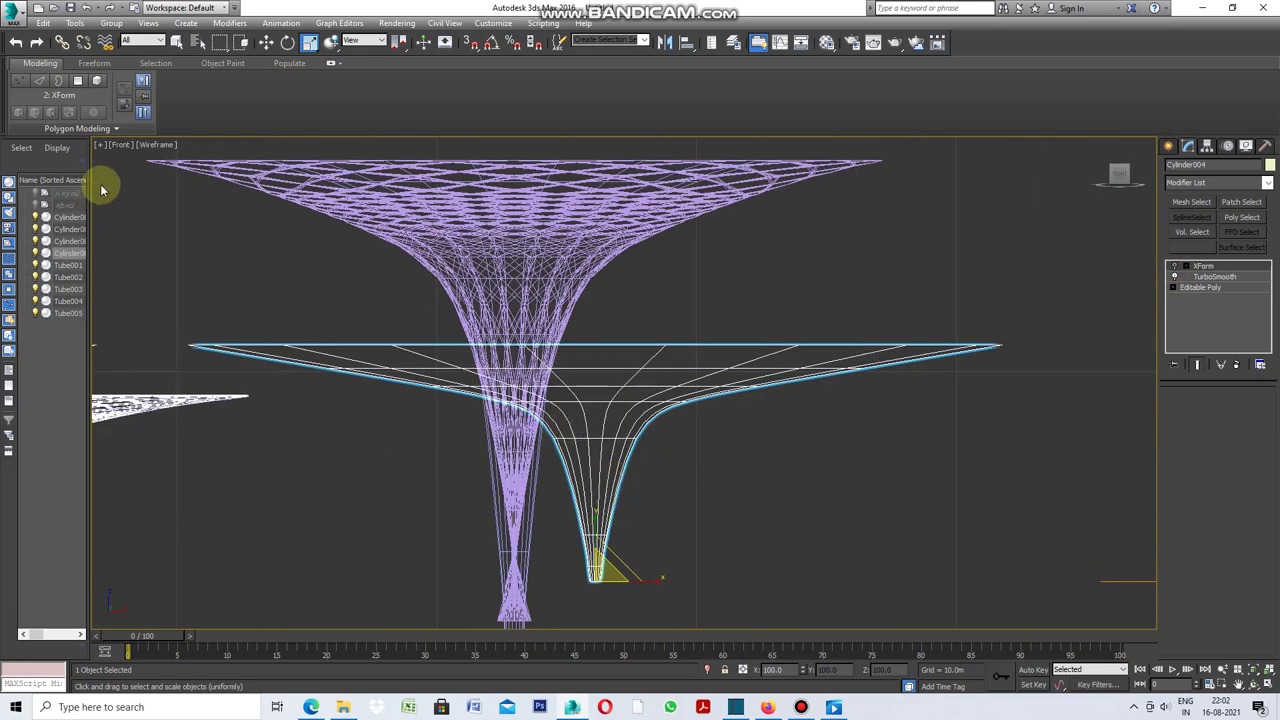
# Step: Restore the four-view layout, select Tube005 and maximize the Perspective view with Alt+W
pyautogui.click(101, 146)
pyautogui.click(126, 160)
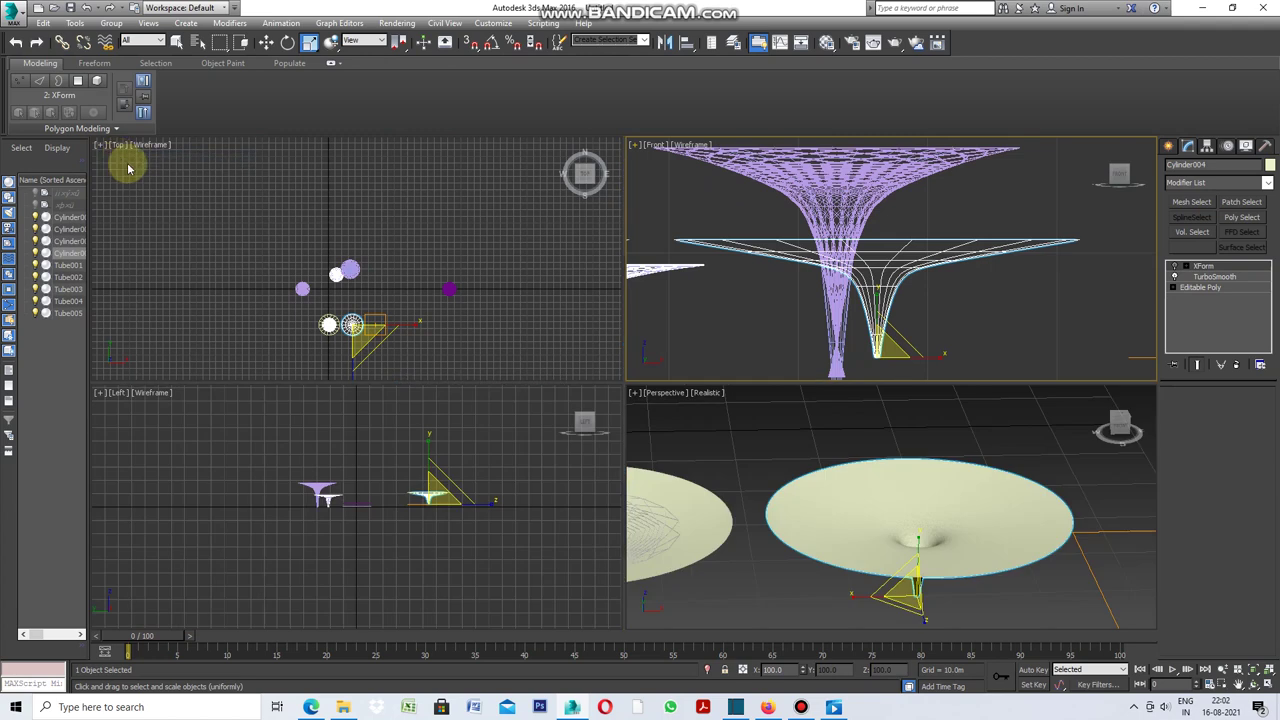
pyautogui.scroll(-2, 800, 471)
pyautogui.click(829, 543)
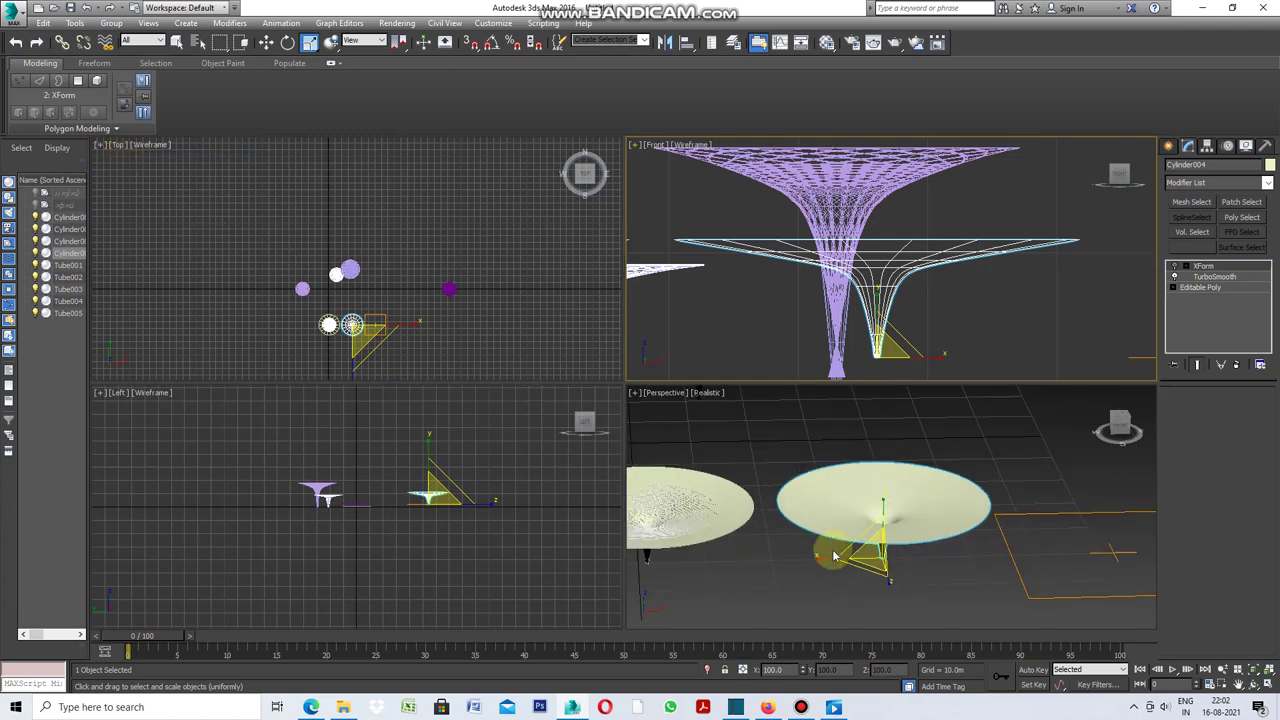
pyautogui.hotkey('alt', 'w')
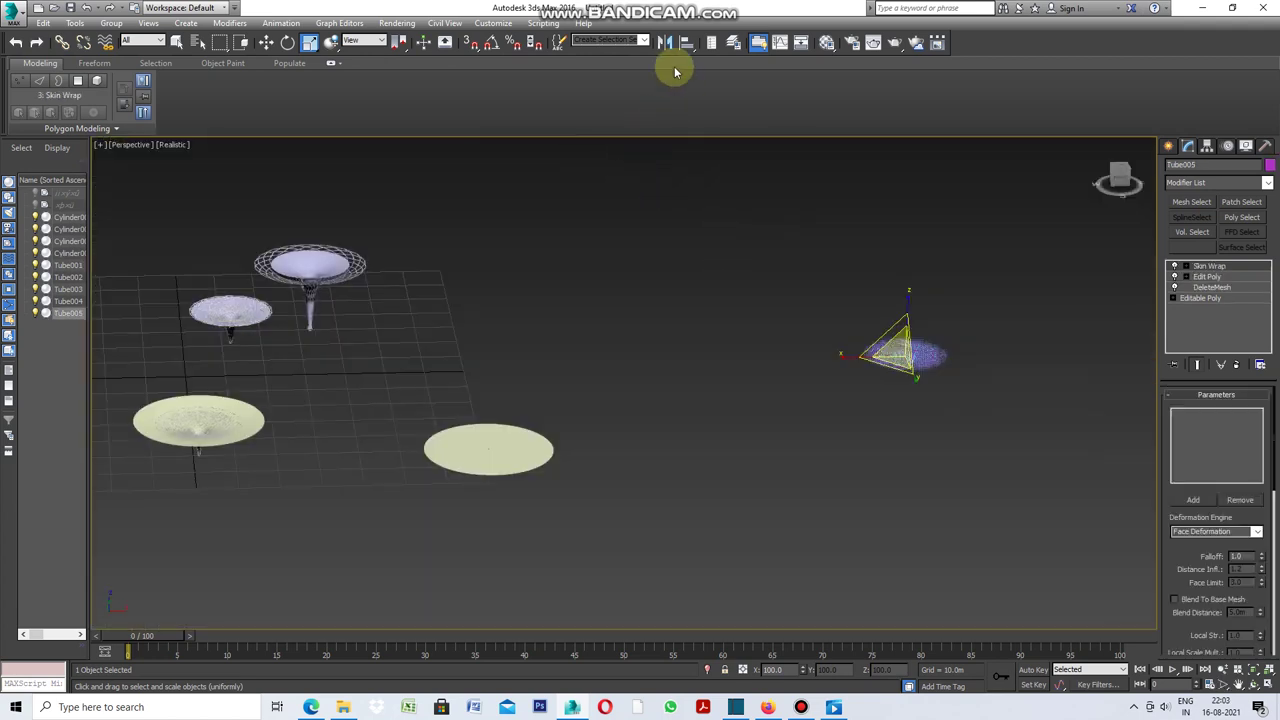
# Step: Align Tube005 pivot-to-pivot with Cylinder004 on X, Y and Z, then restore the four-view layout
pyautogui.click(687, 44)
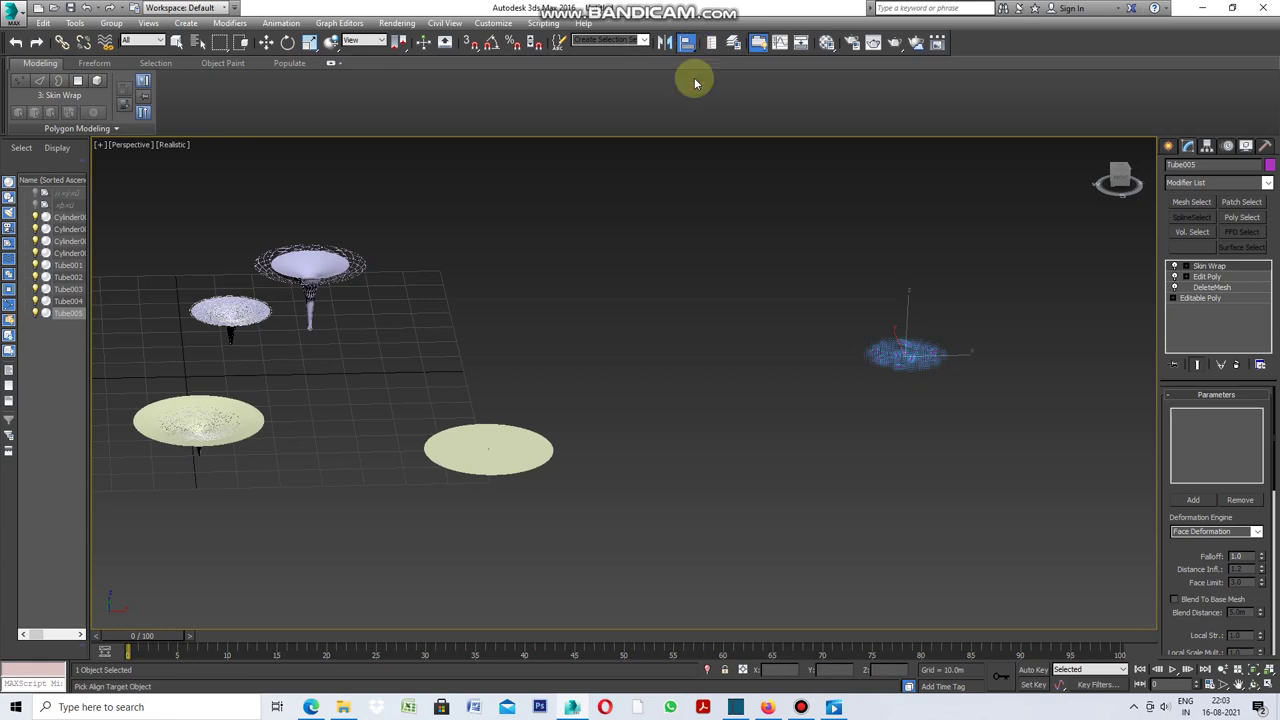
pyautogui.click(541, 459)
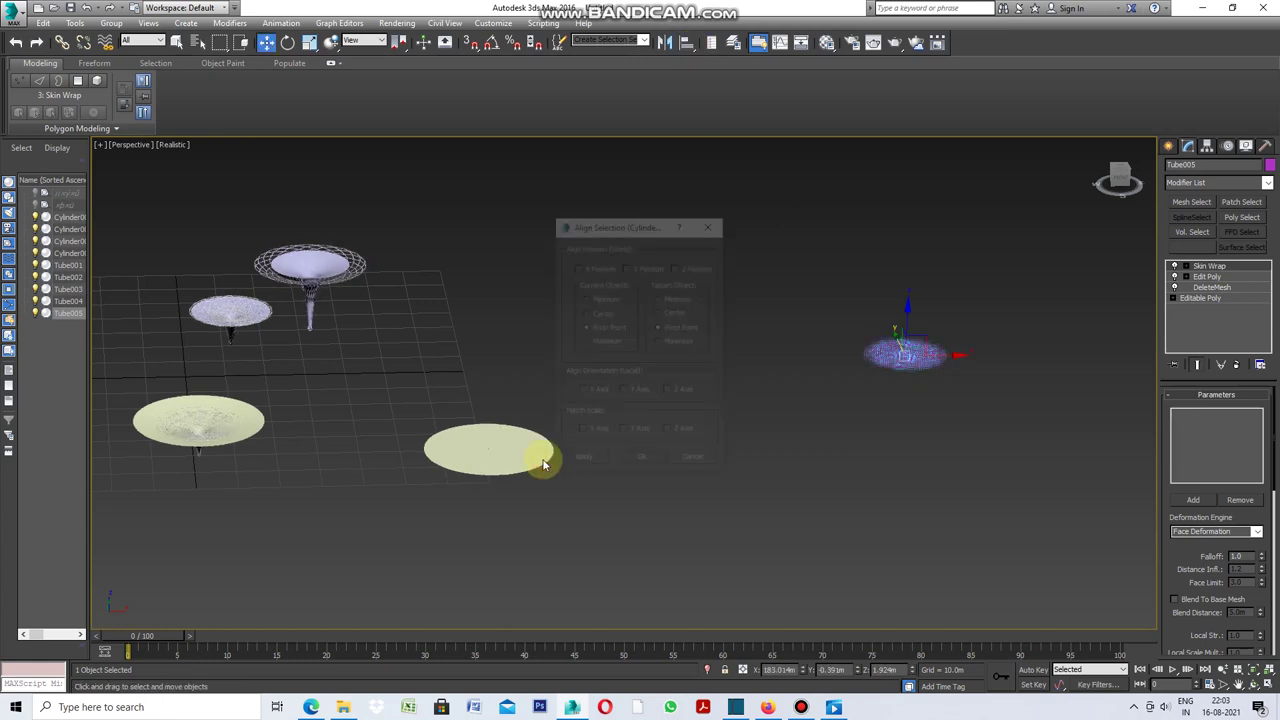
pyautogui.click(578, 267)
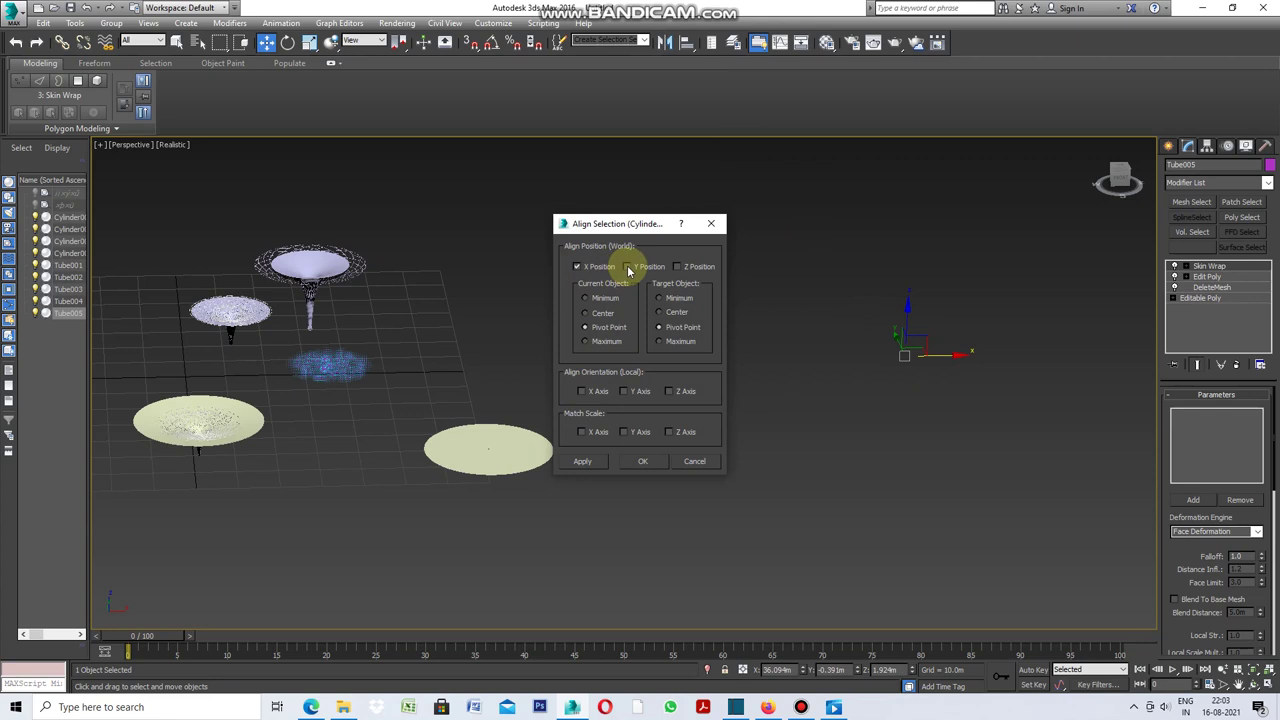
pyautogui.click(627, 267)
pyautogui.click(678, 267)
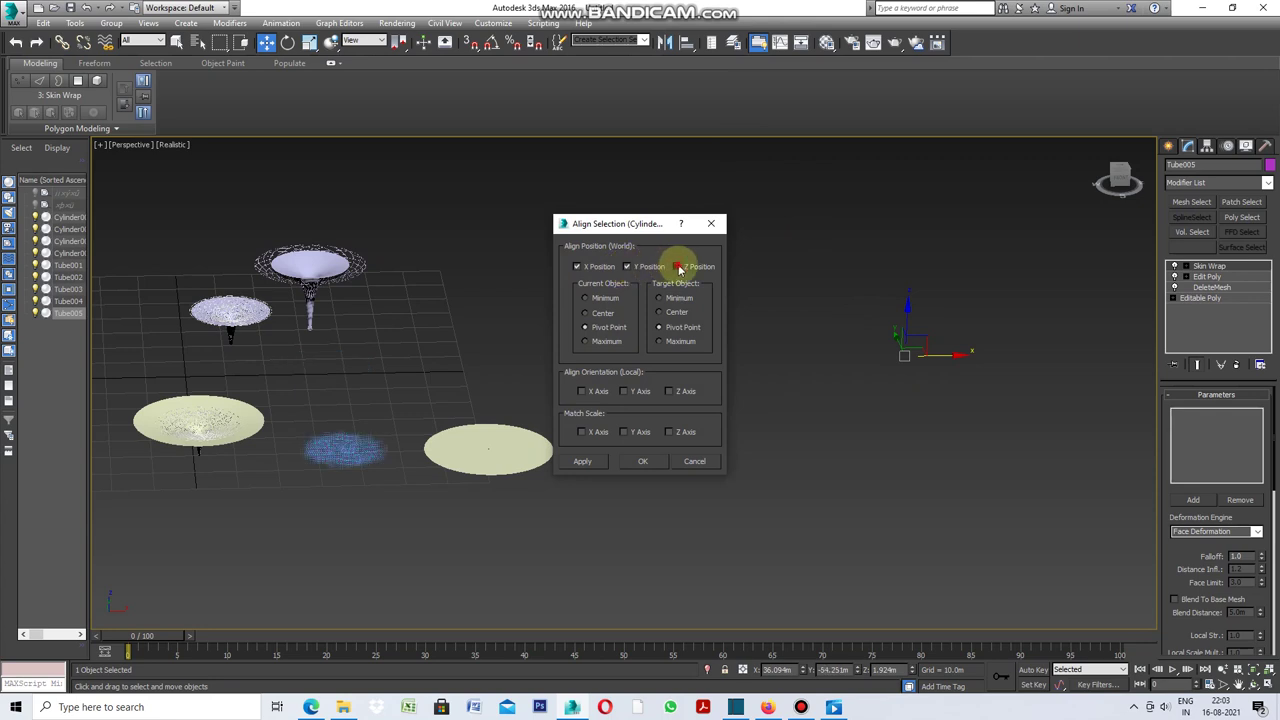
pyautogui.click(592, 463)
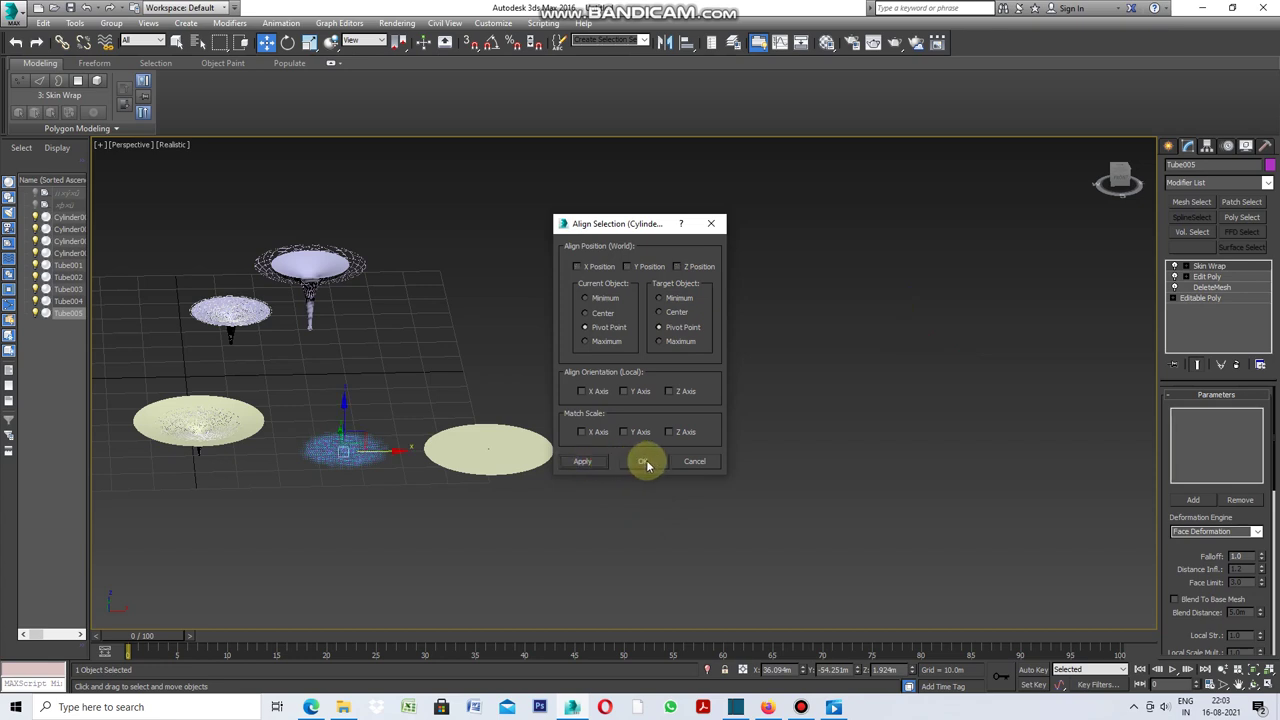
pyautogui.click(646, 462)
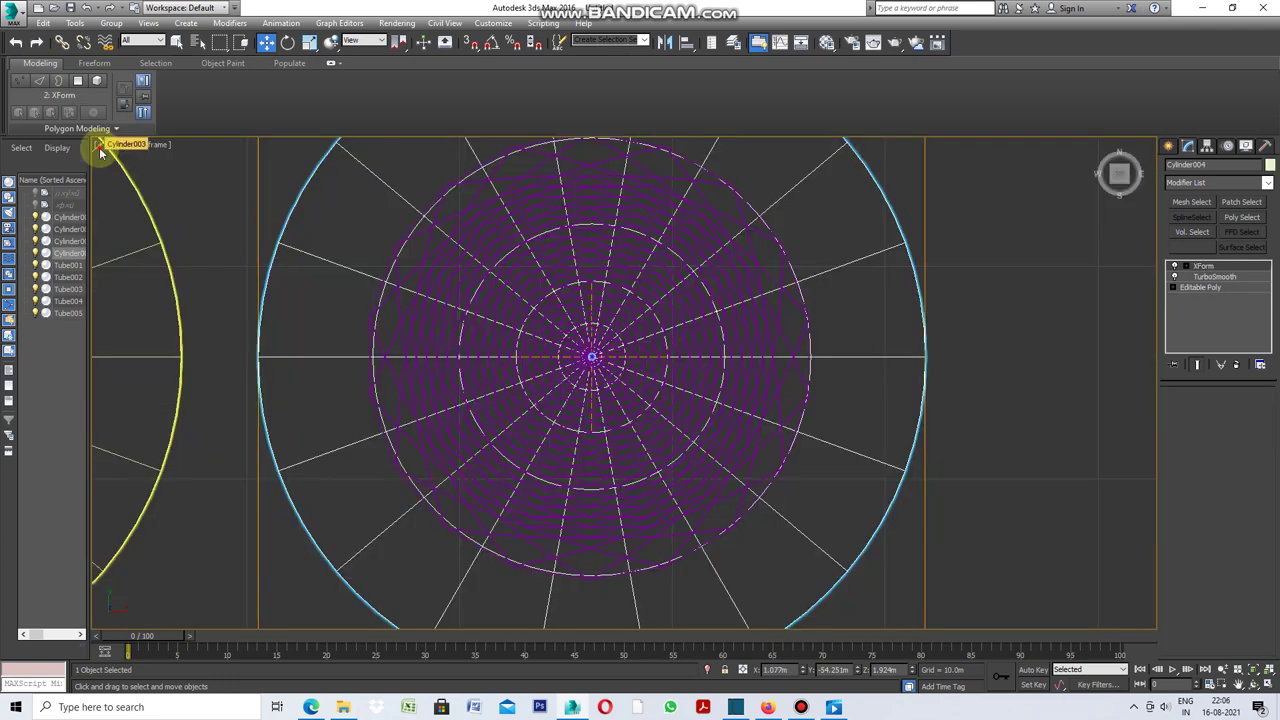
pyautogui.click(112, 148)
pyautogui.click(128, 160)
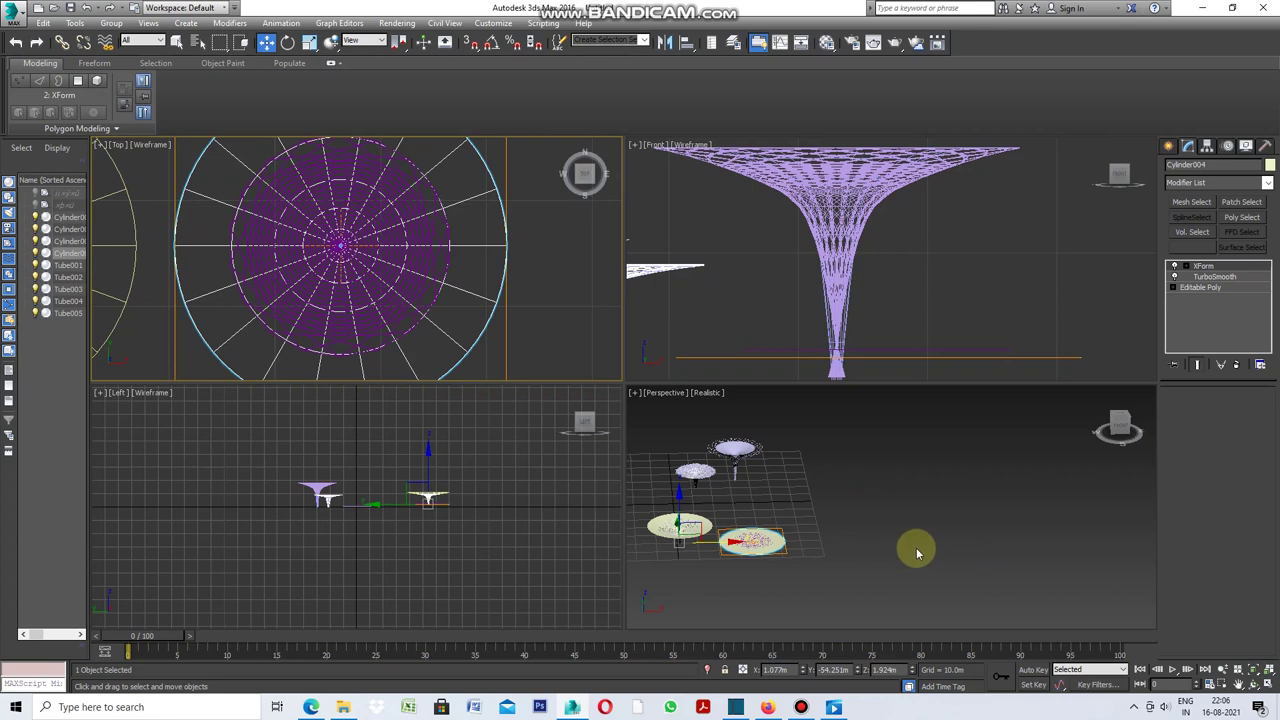
# Step: Maximize the Perspective view, zoom to inspect the tube on the disc, and restore the layout
pyautogui.click(634, 395)
pyautogui.click(690, 408)
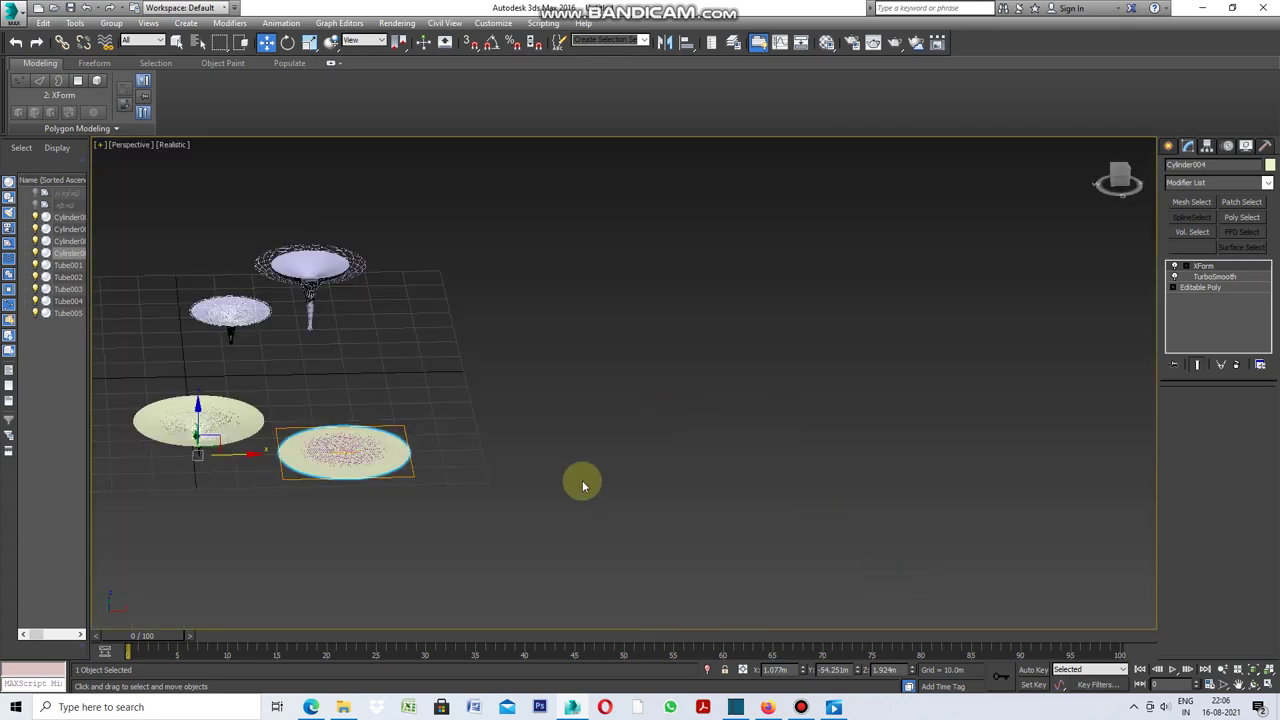
pyautogui.scroll(-2, 688, 545)
pyautogui.scroll(1, 428, 500)
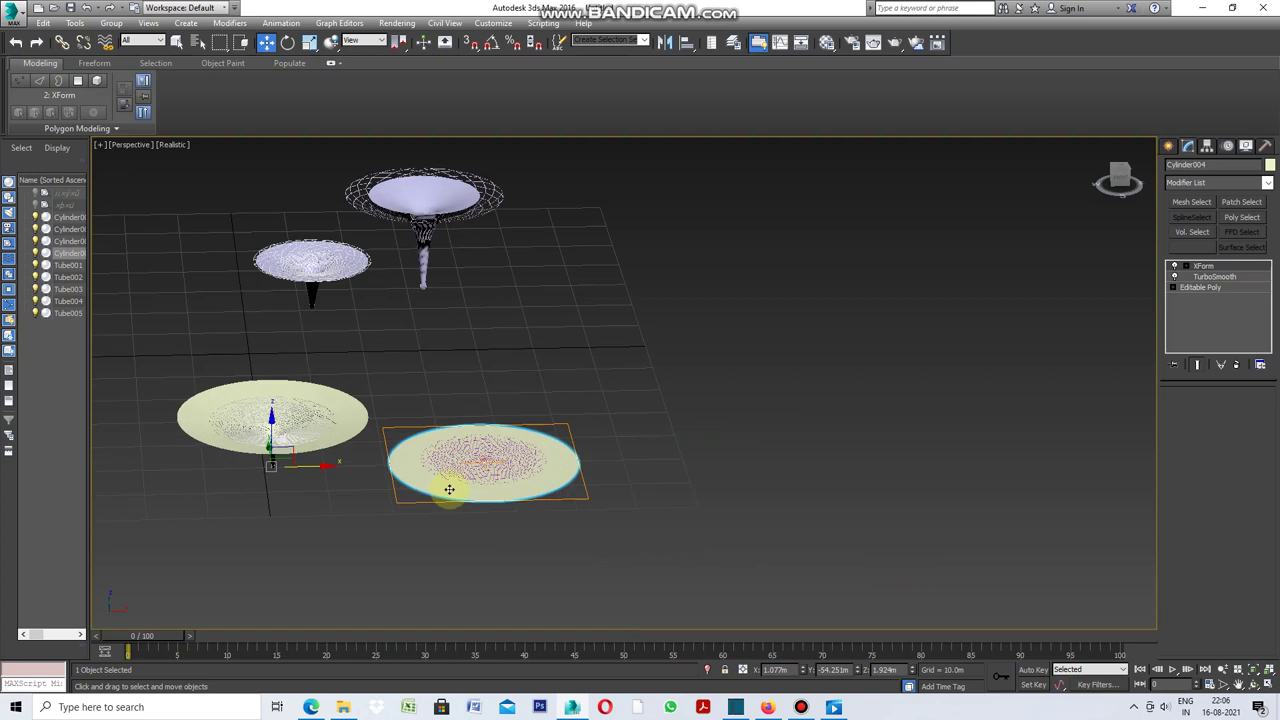
pyautogui.scroll(1, 450, 489)
pyautogui.scroll(1, 470, 489)
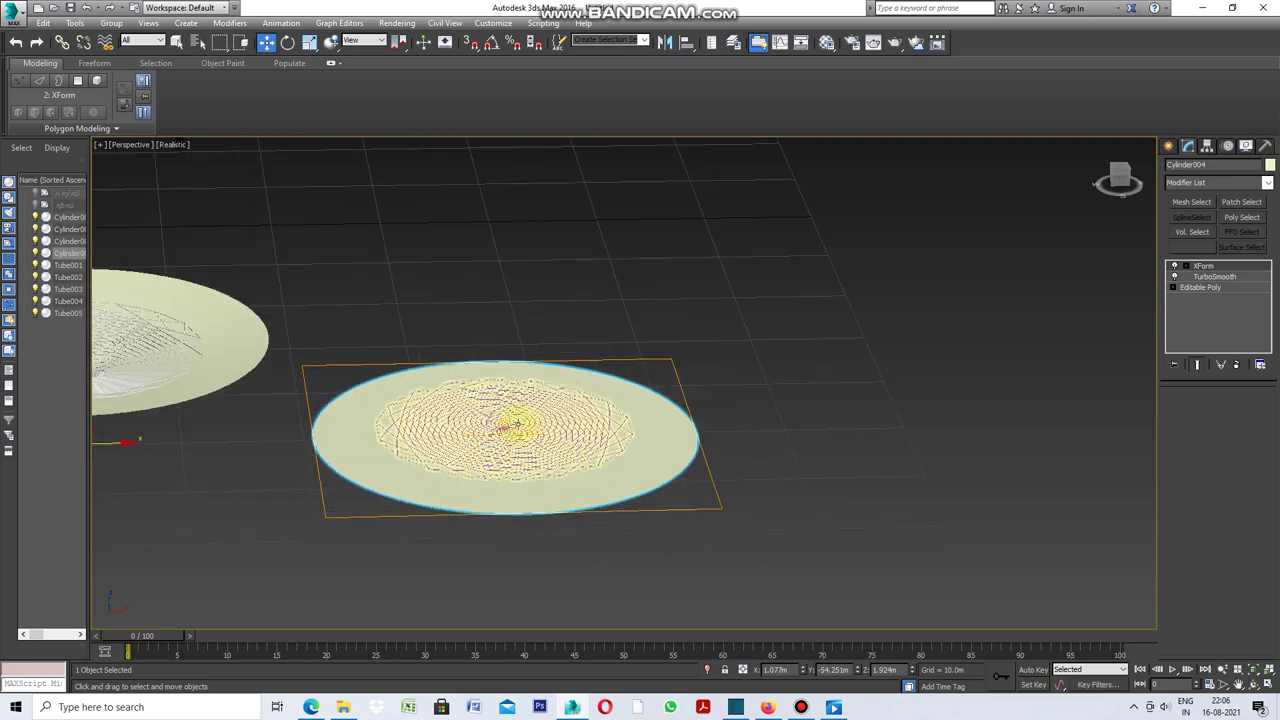
pyautogui.click(100, 146)
pyautogui.click(133, 161)
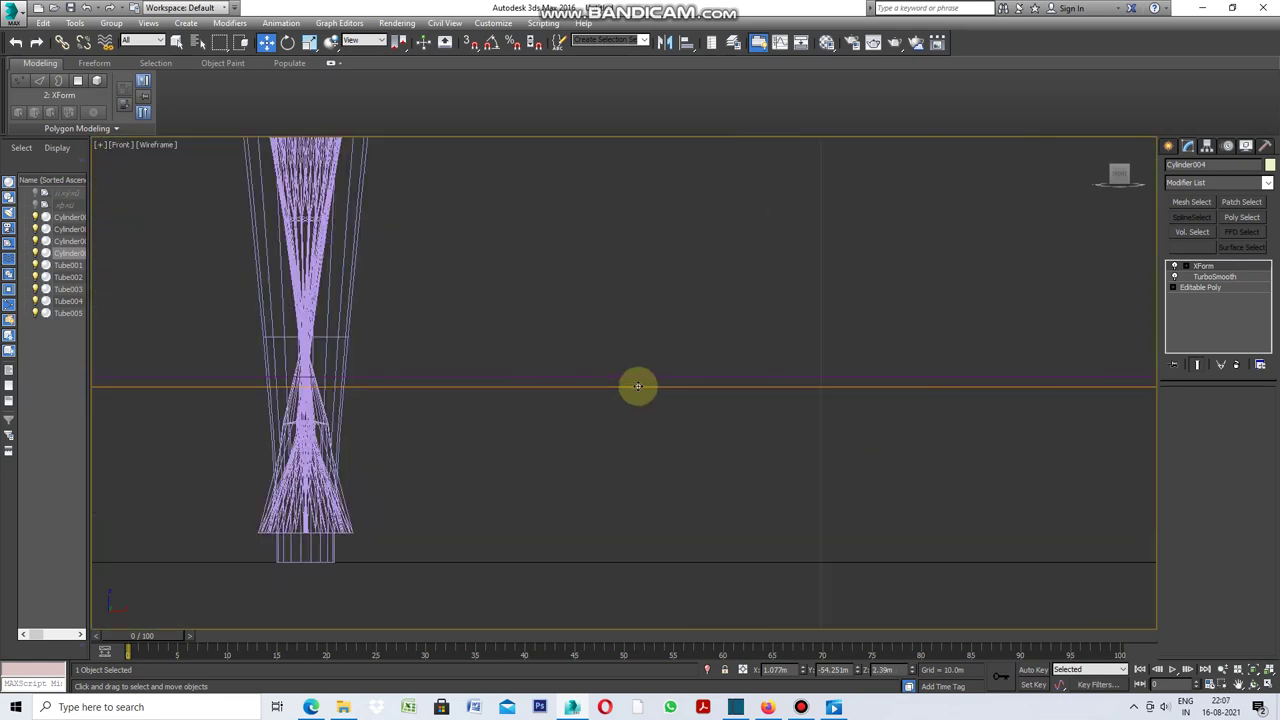
# Step: Raise Cylinder004 along Z in the Front view to about 2.52 m
pyautogui.moveTo(637, 385); pyautogui.dragTo(638, 383)
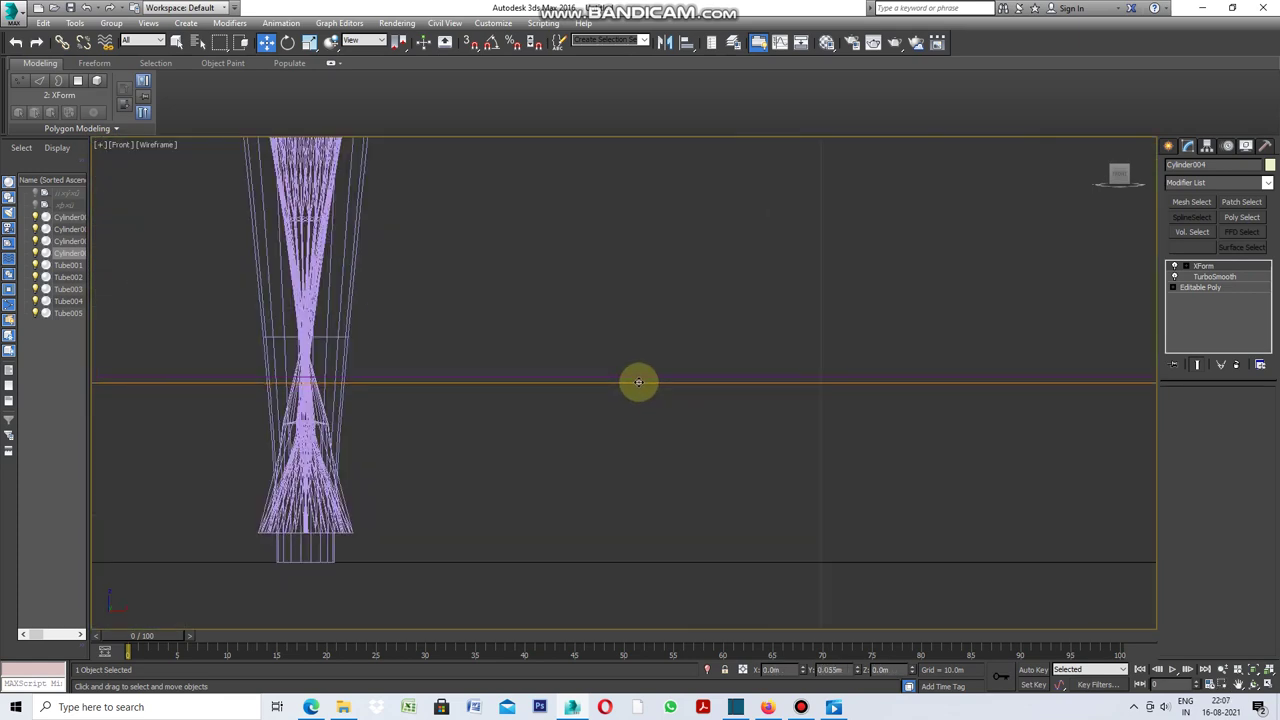
pyautogui.scroll(3, 644, 391)
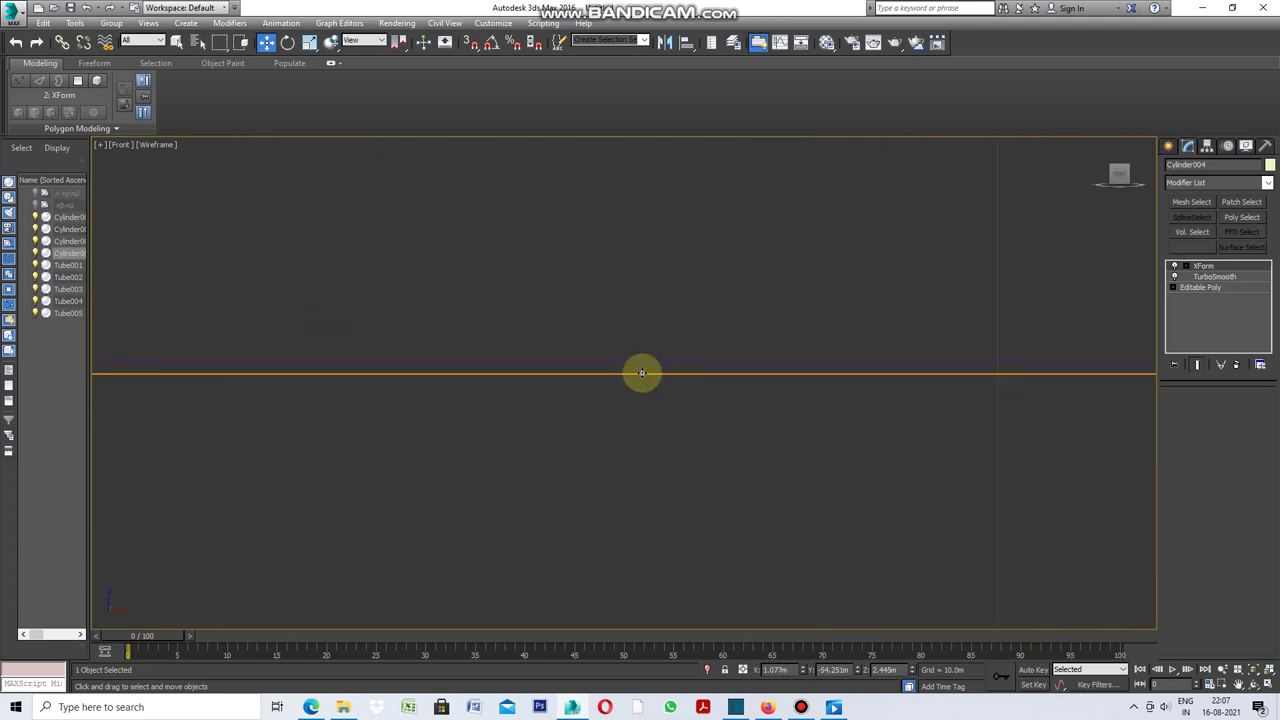
pyautogui.scroll(2, 642, 376)
pyautogui.moveTo(642, 368); pyautogui.dragTo(652, 346)
pyautogui.scroll(-2, 757, 426)
pyautogui.scroll(-3, 762, 448)
pyautogui.scroll(-2, 761, 450)
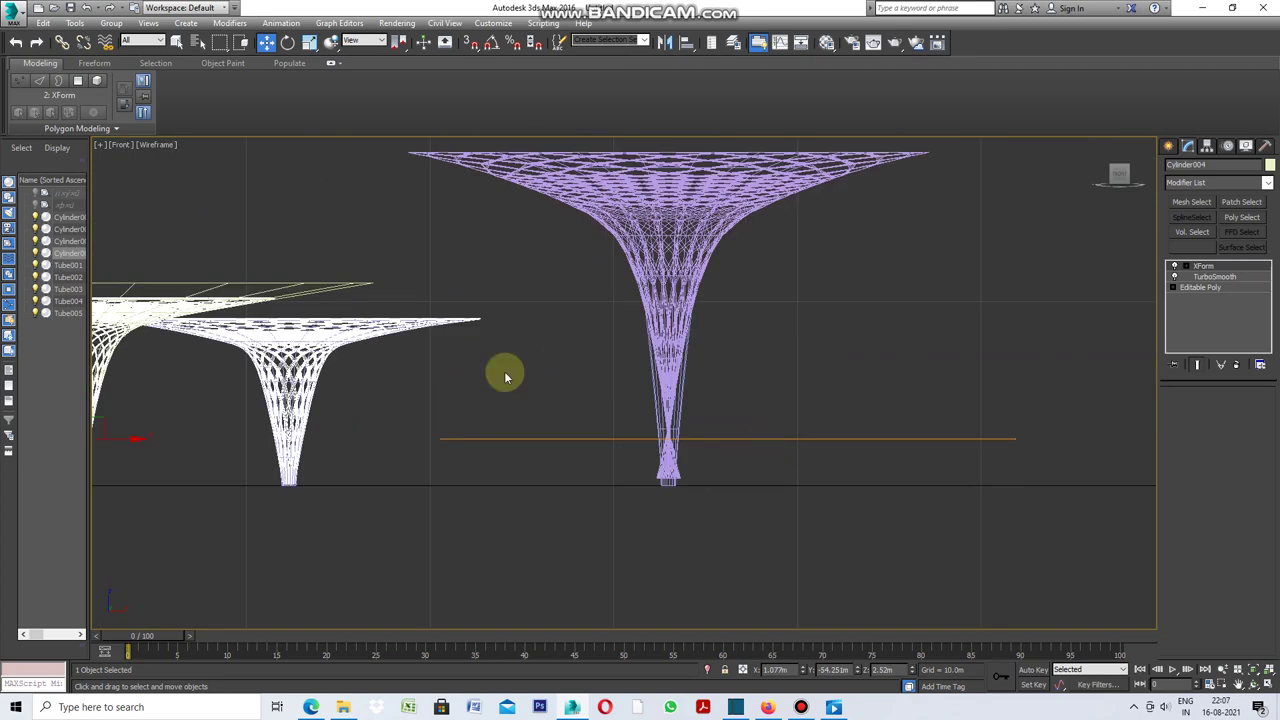
pyautogui.click(104, 147)
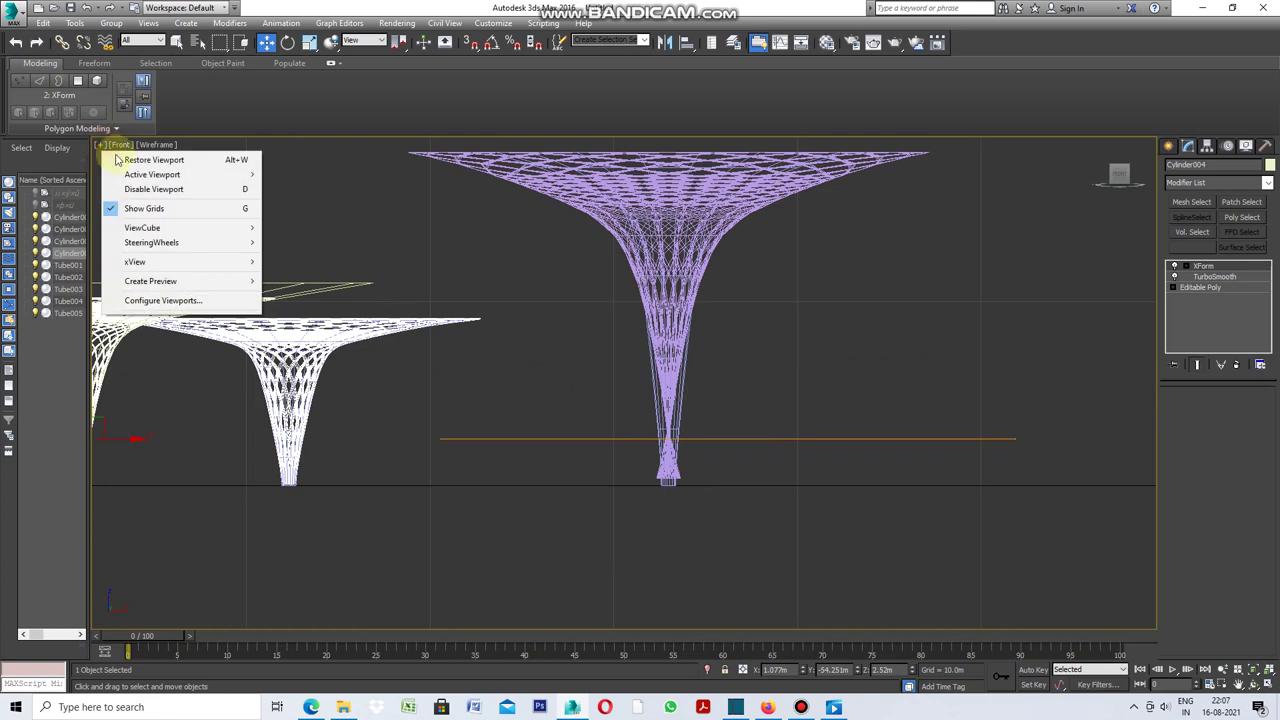
pyautogui.click(115, 158)
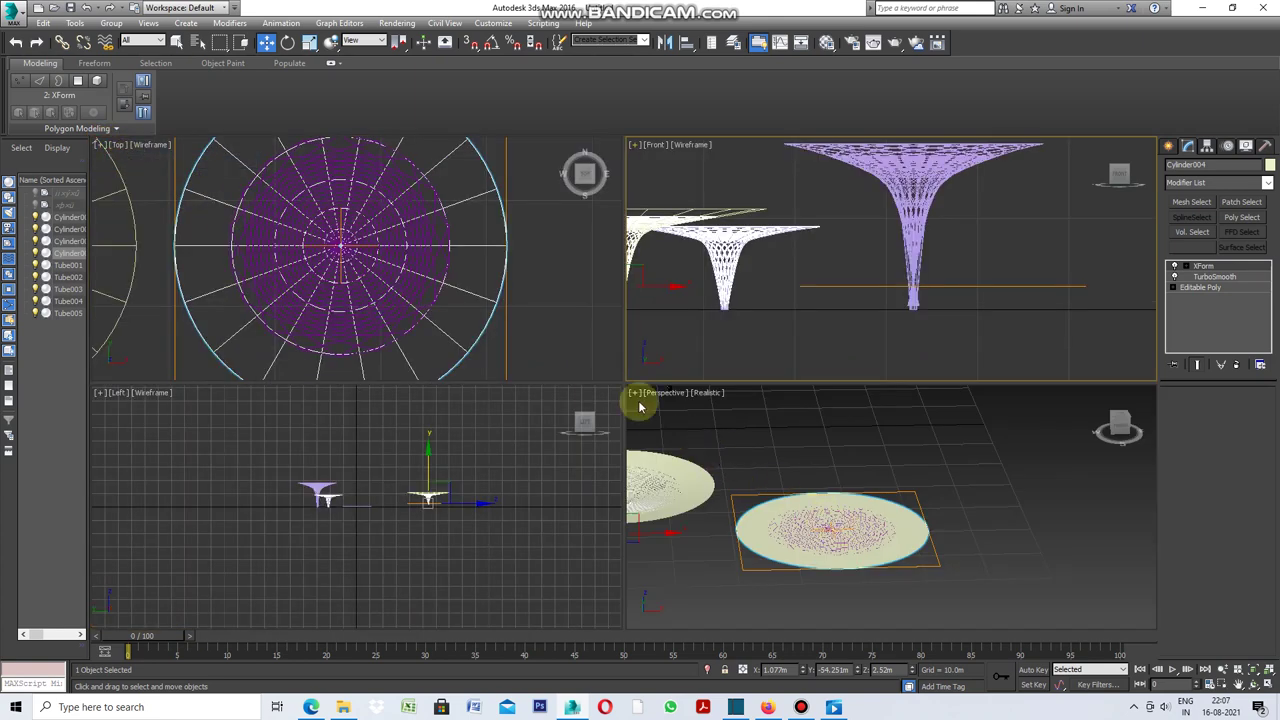
pyautogui.click(637, 396)
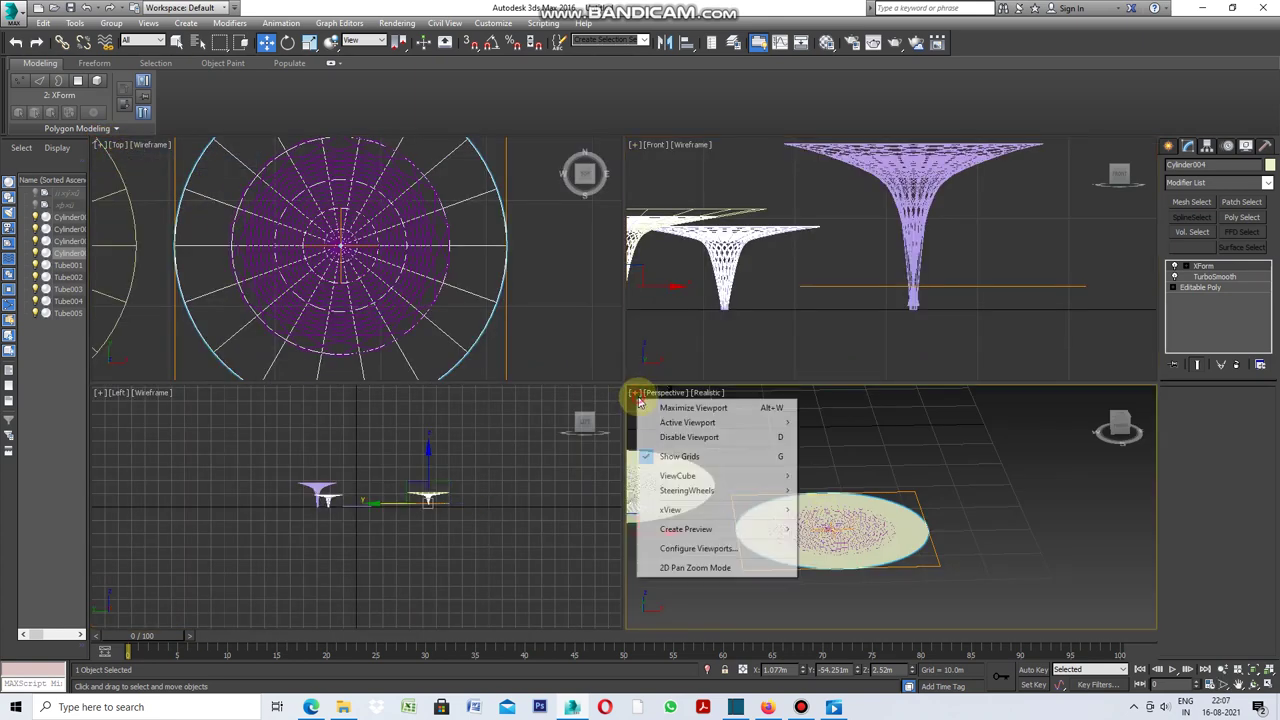
# Step: Maximize the Perspective view and select the lattice tube Tube005
pyautogui.click(666, 408)
pyautogui.scroll(4, 471, 428)
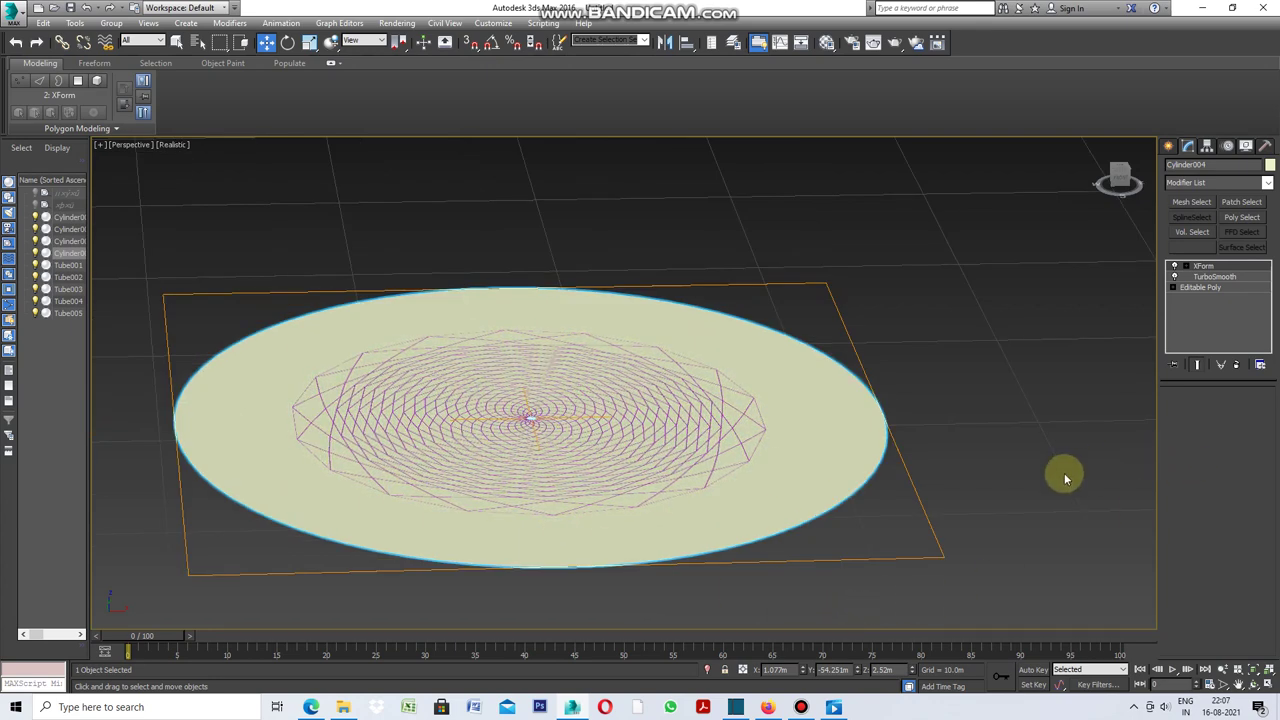
pyautogui.click(742, 436)
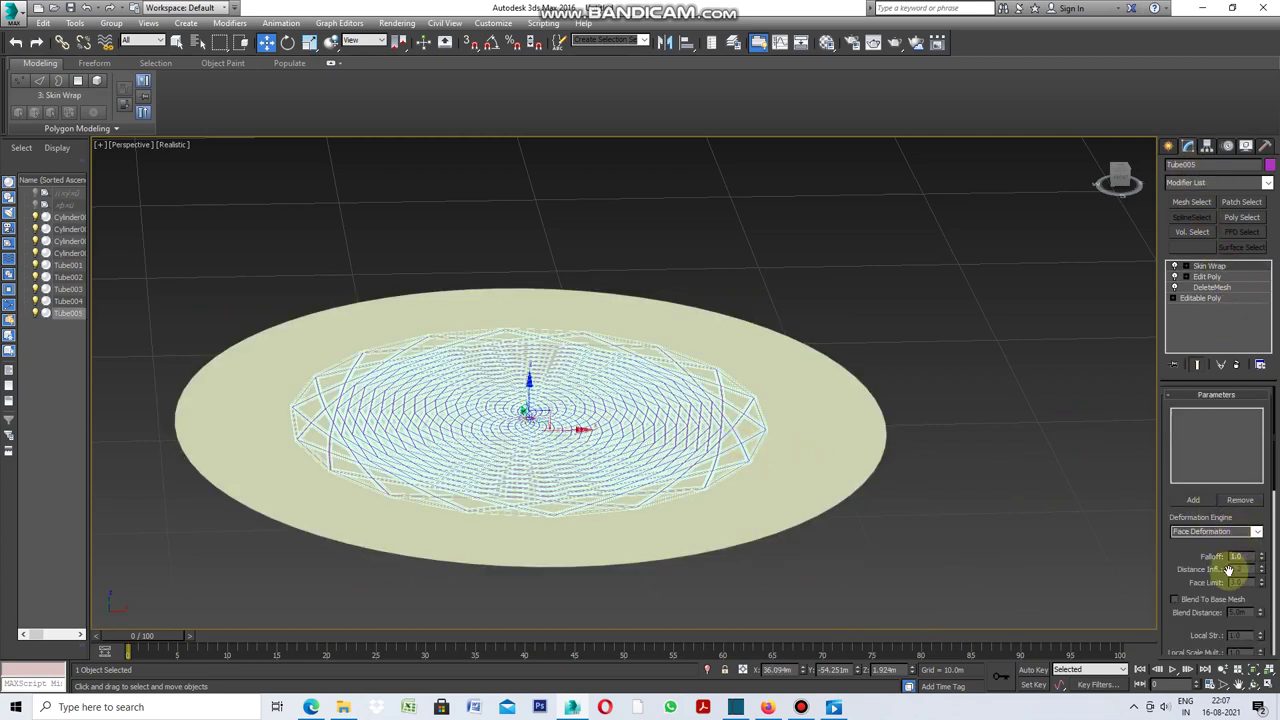
pyautogui.scroll(-2, 1234, 571)
pyautogui.scroll(-2, 1234, 565)
pyautogui.scroll(-2, 1229, 571)
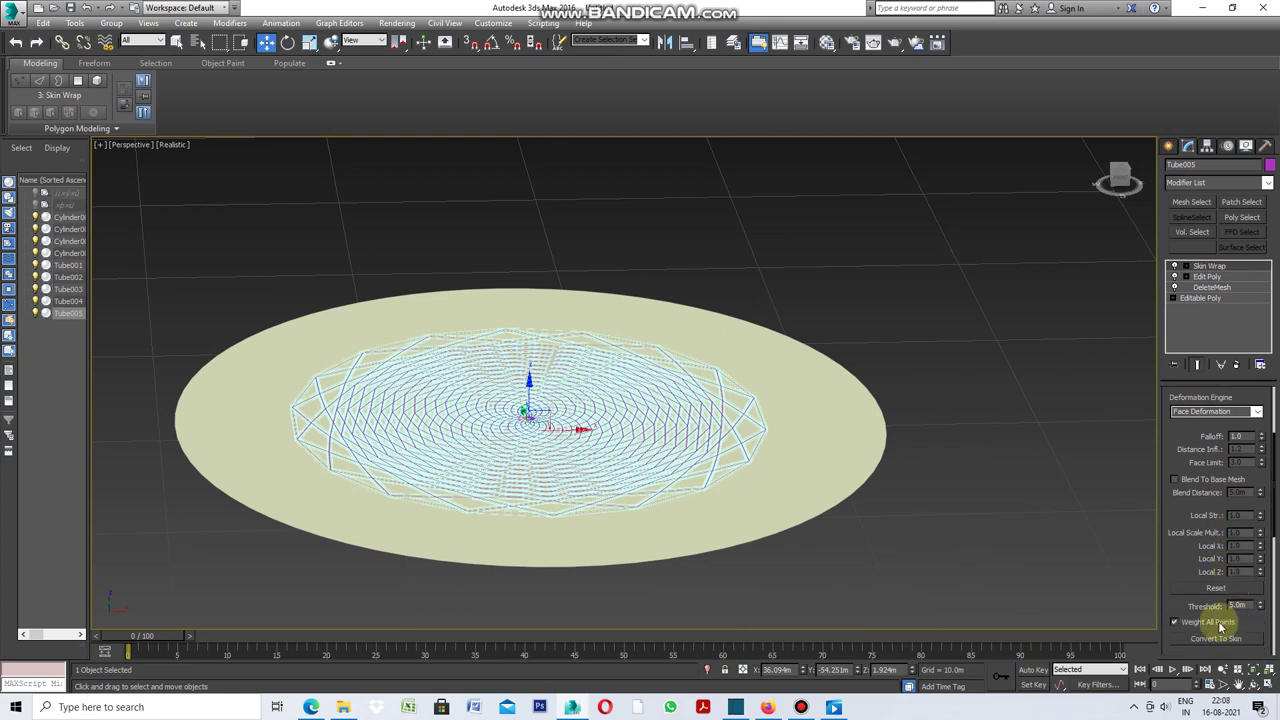
pyautogui.scroll(3, 1214, 541)
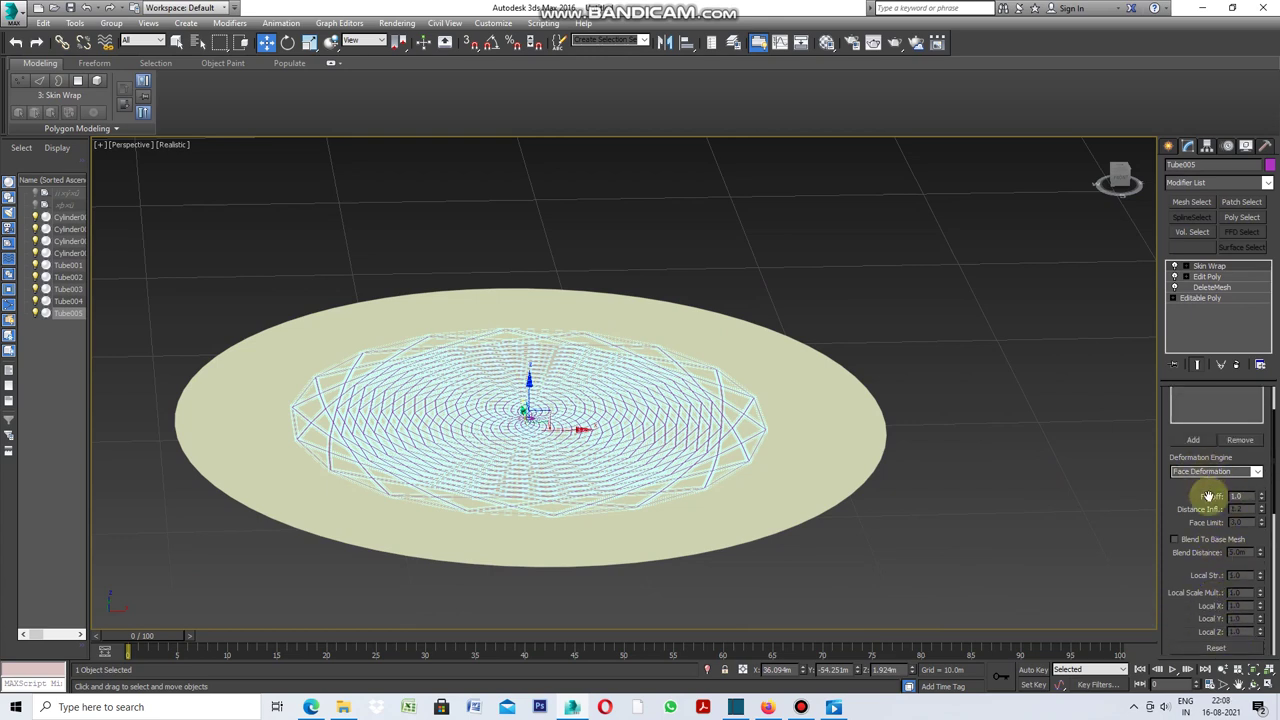
pyautogui.scroll(2, 1209, 540)
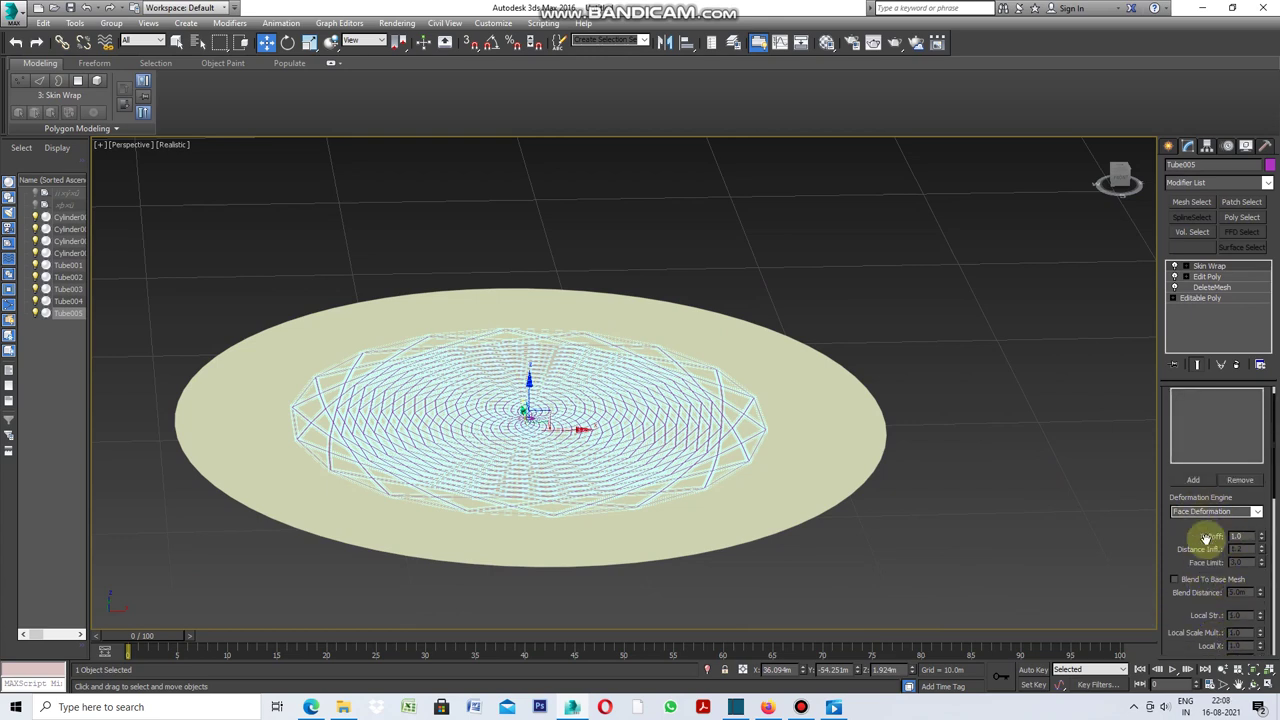
# Step: Add Cylinder004 as the Skin Wrap control object for Tube005
pyautogui.click(1194, 480)
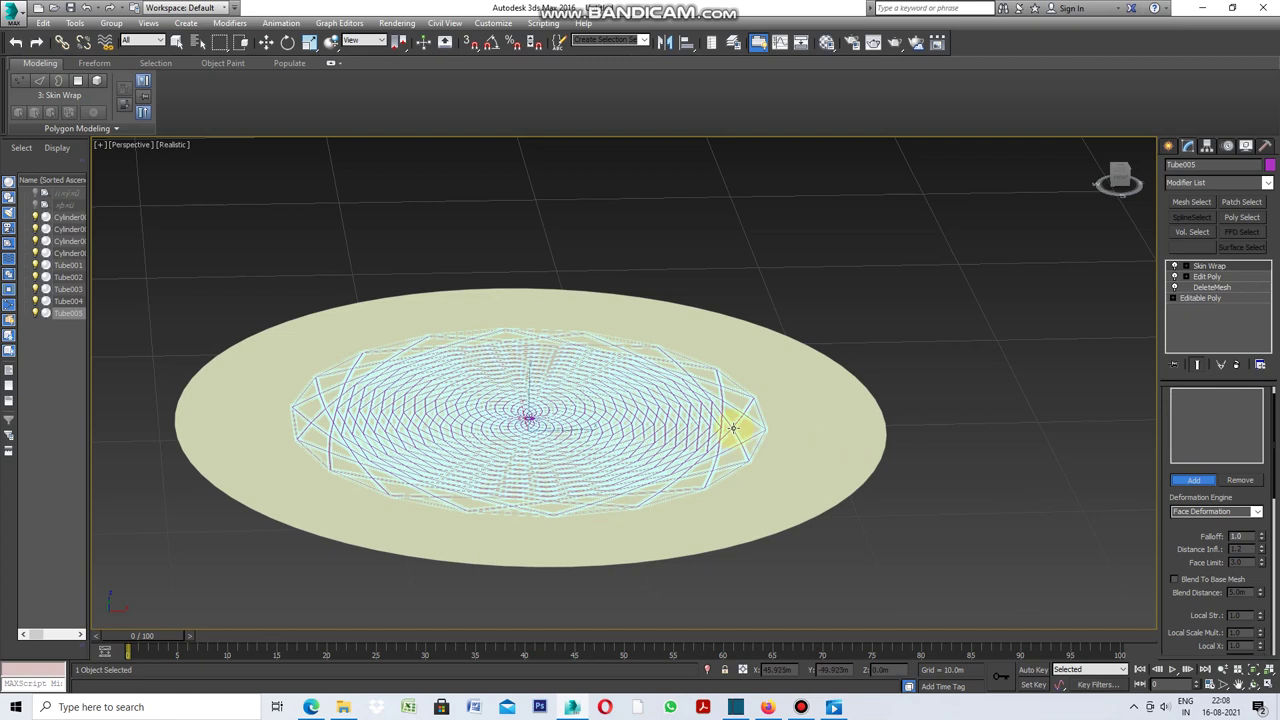
pyautogui.click(855, 478)
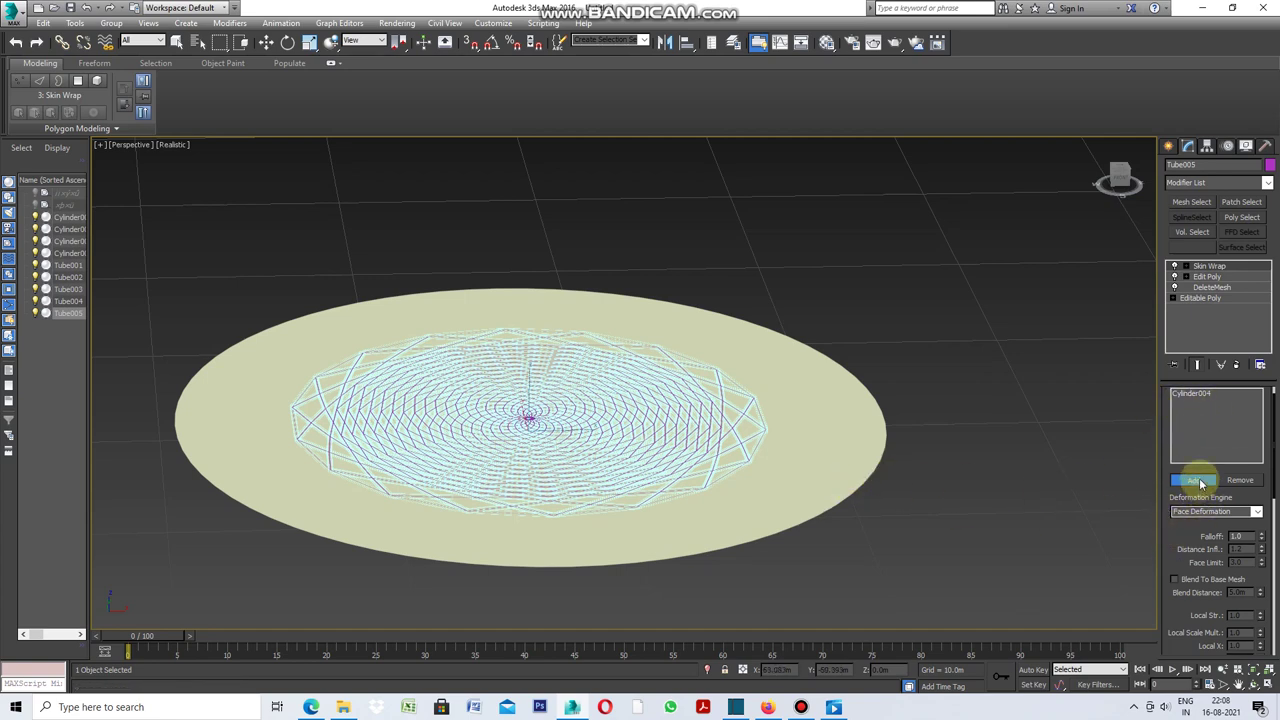
pyautogui.click(1243, 268)
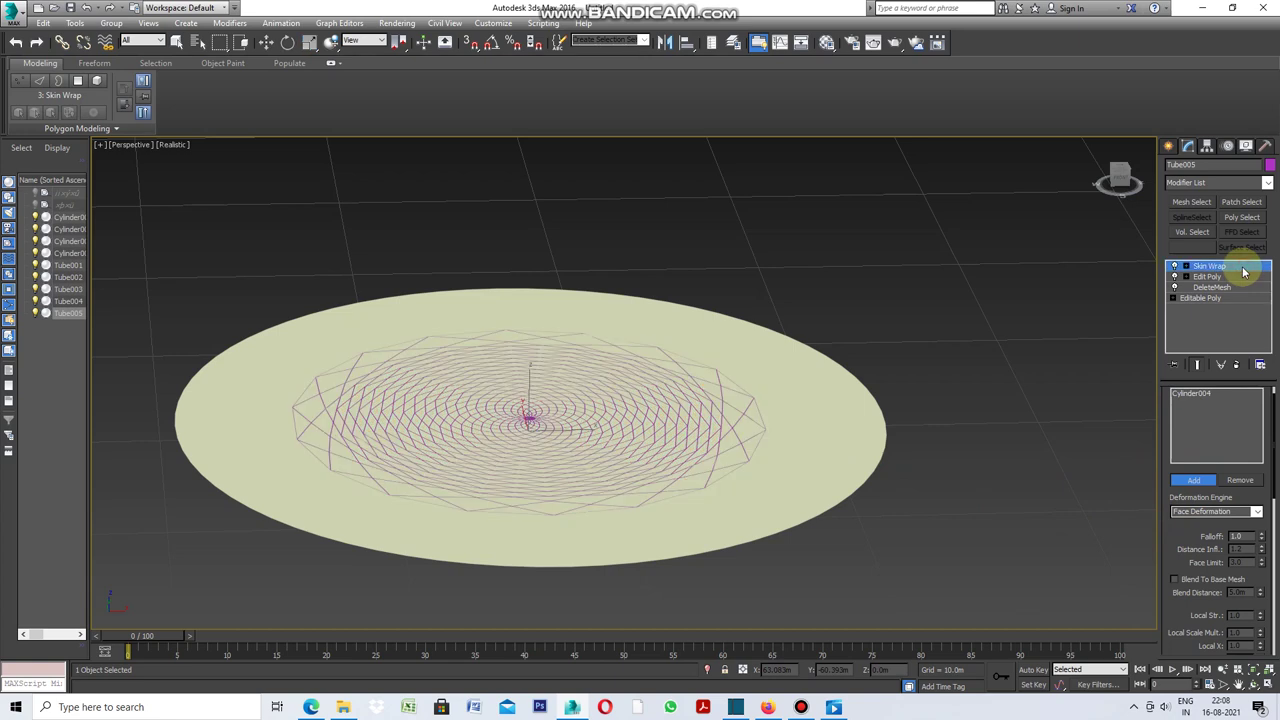
pyautogui.click(1197, 482)
pyautogui.click(1197, 482)
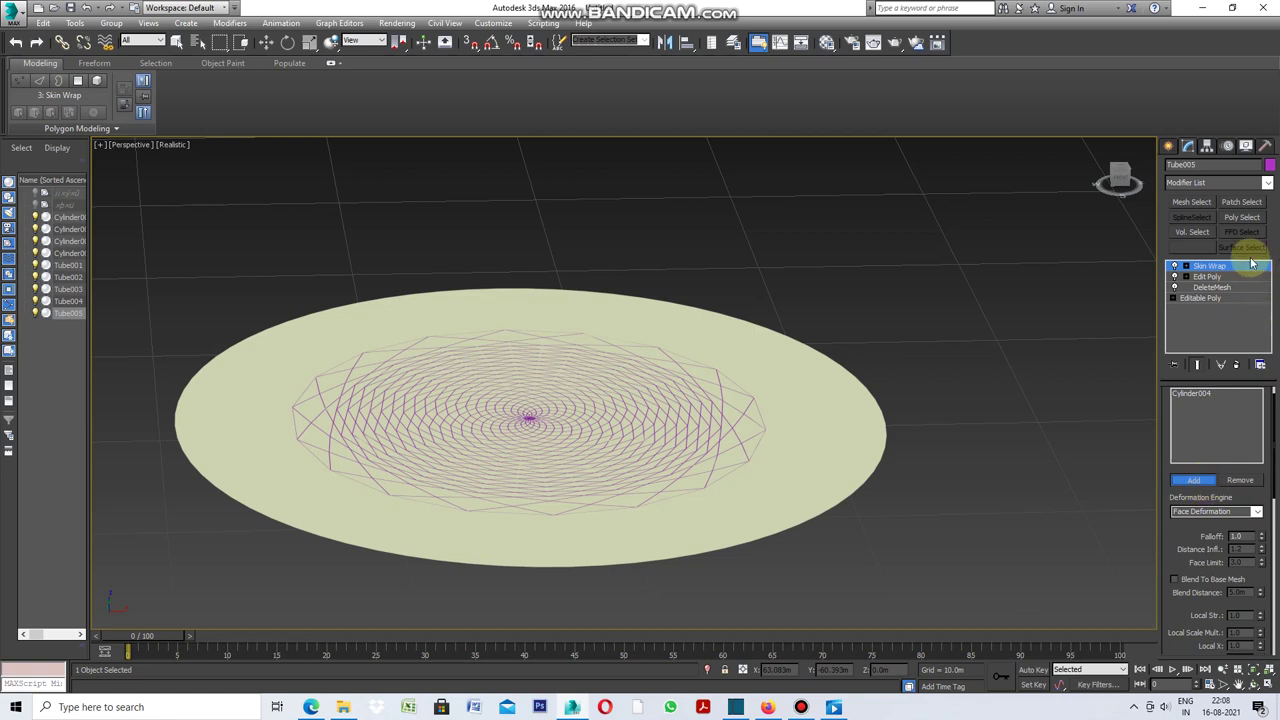
pyautogui.click(1190, 481)
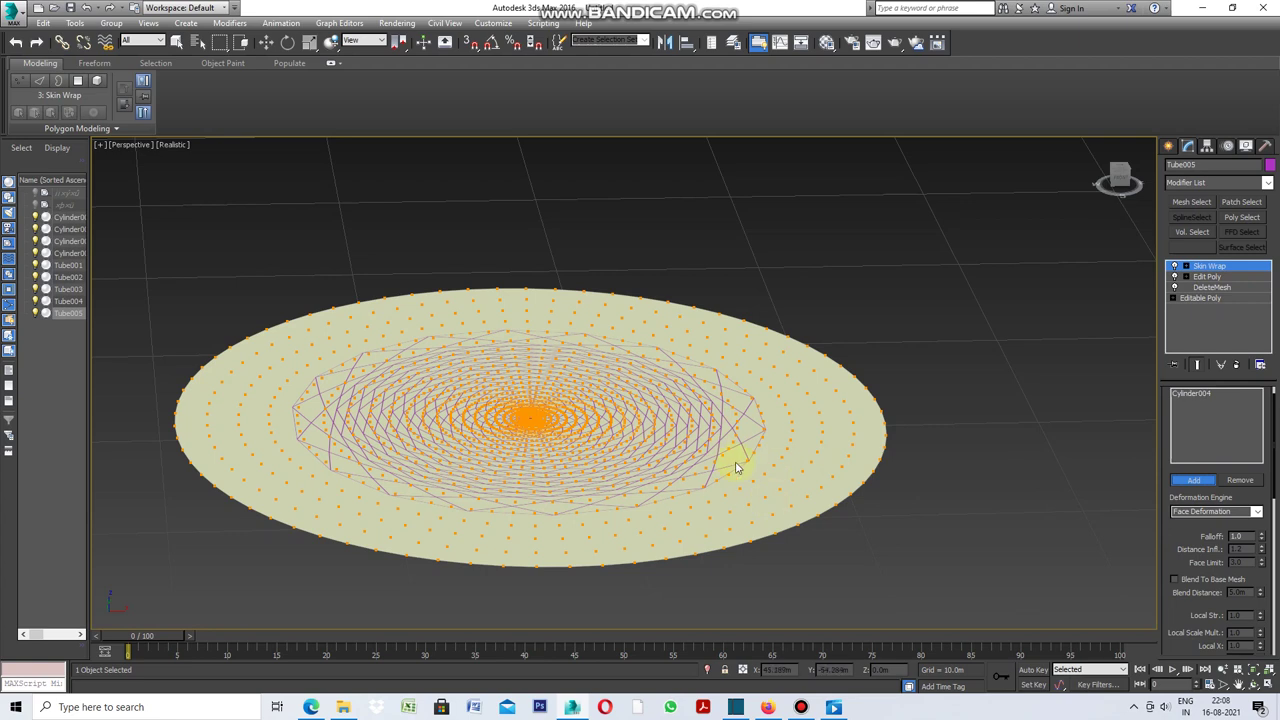
pyautogui.click(1169, 148)
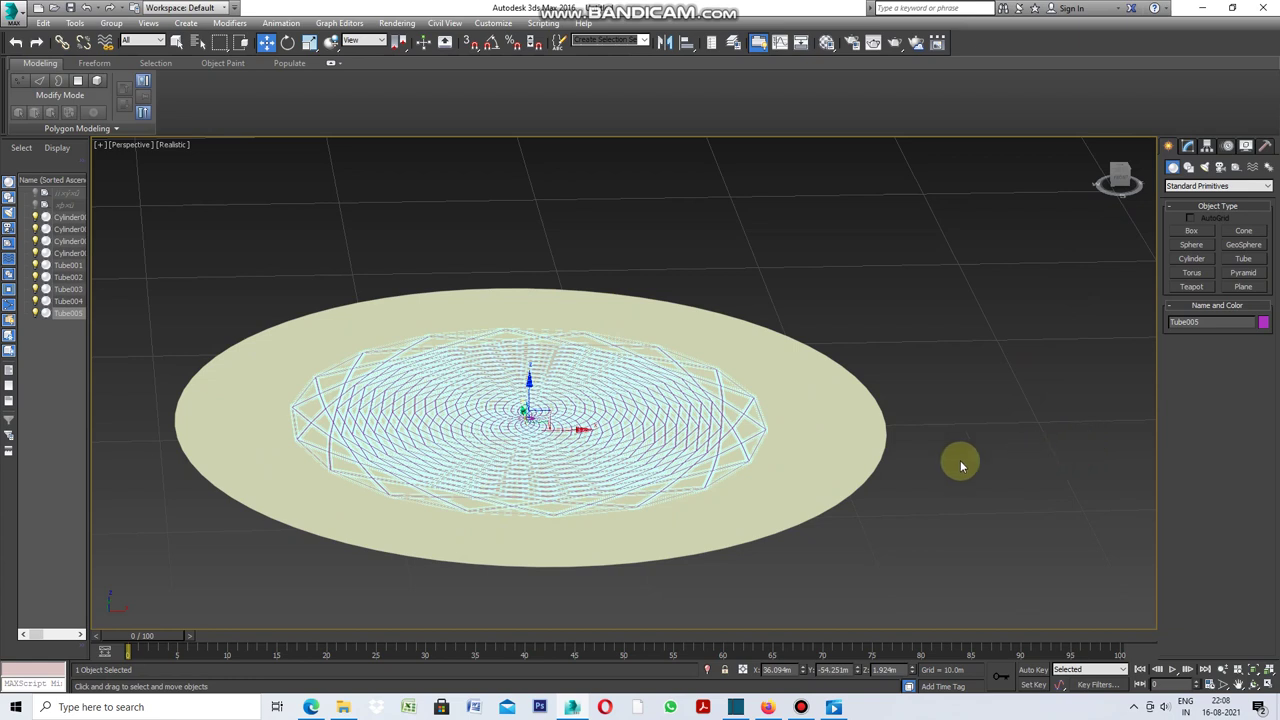
# Step: Turn off Cylinder004's XForm modifier so the dish and wrapped lattice dip into a funnel
pyautogui.click(876, 461)
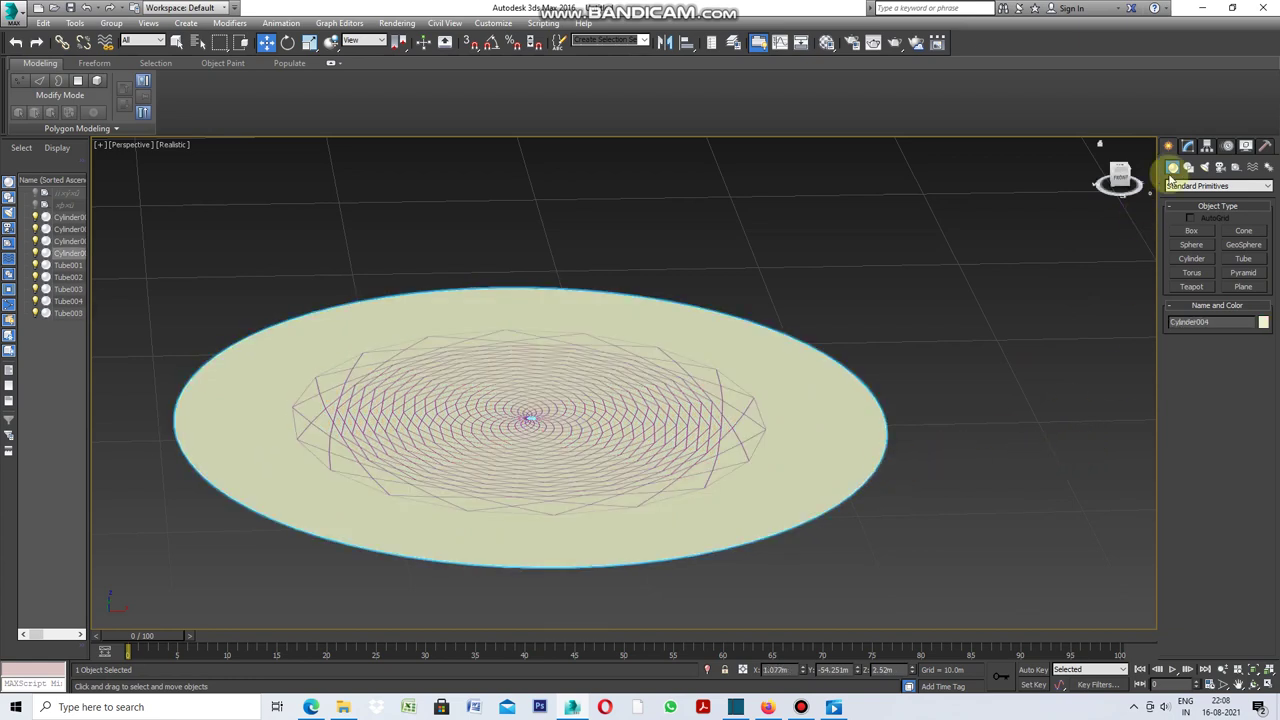
pyautogui.click(1188, 146)
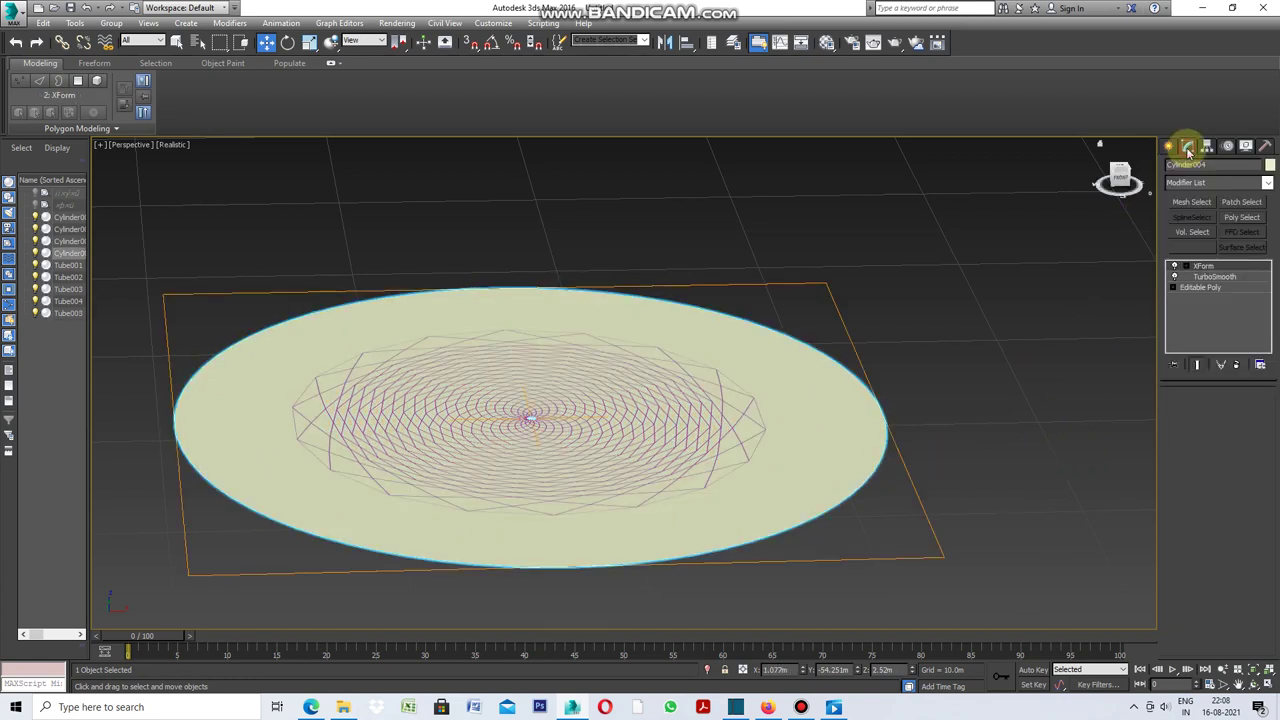
pyautogui.click(1247, 267)
pyautogui.scroll(-2, 814, 363)
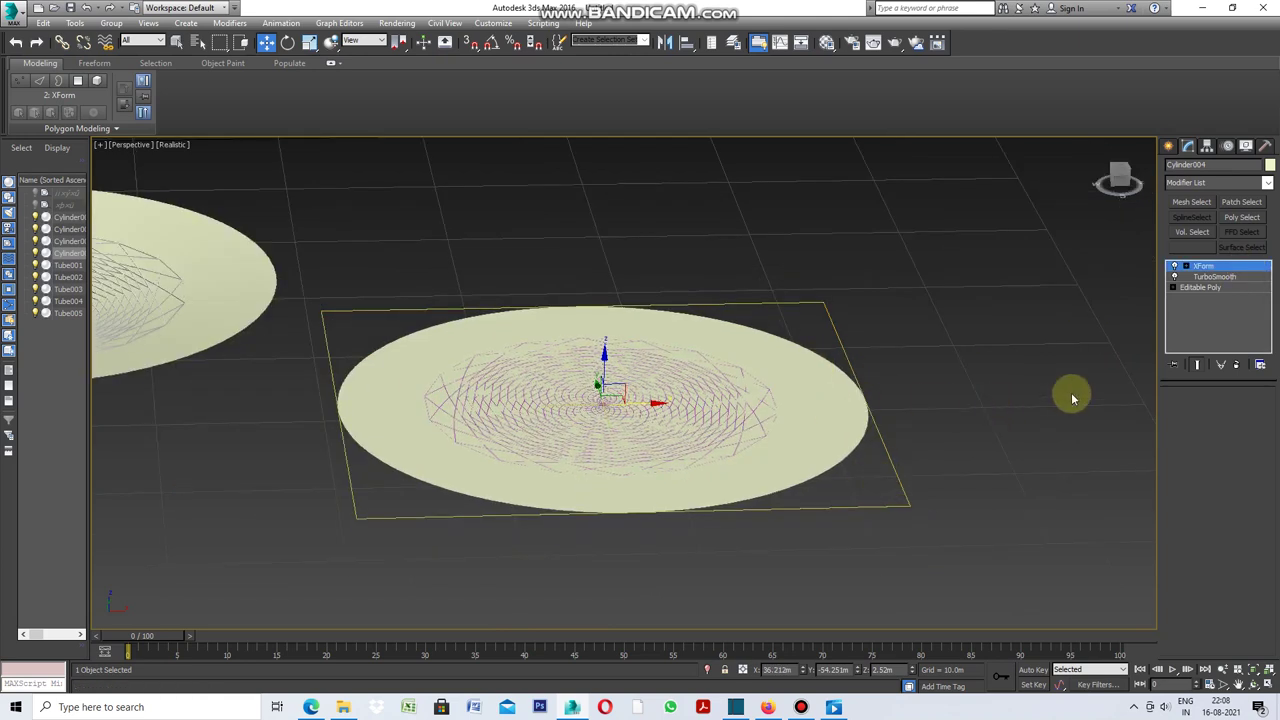
pyautogui.click(1174, 268)
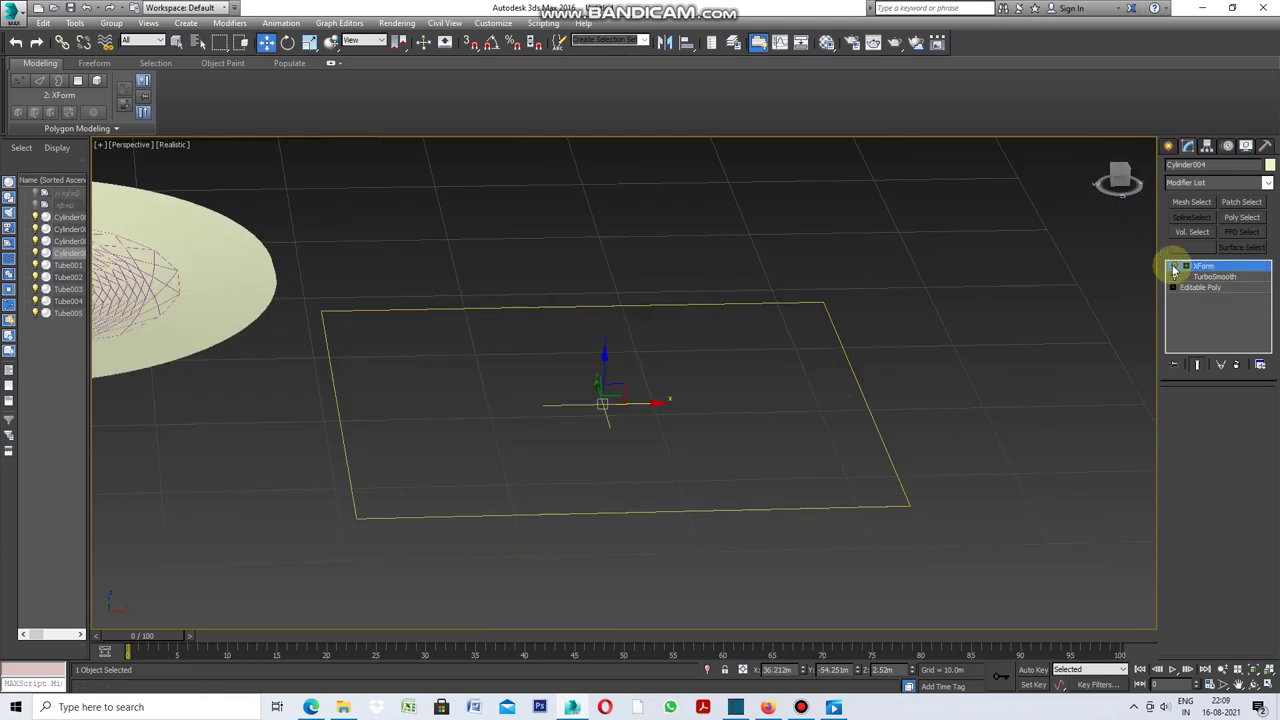
pyautogui.scroll(-3, 768, 492)
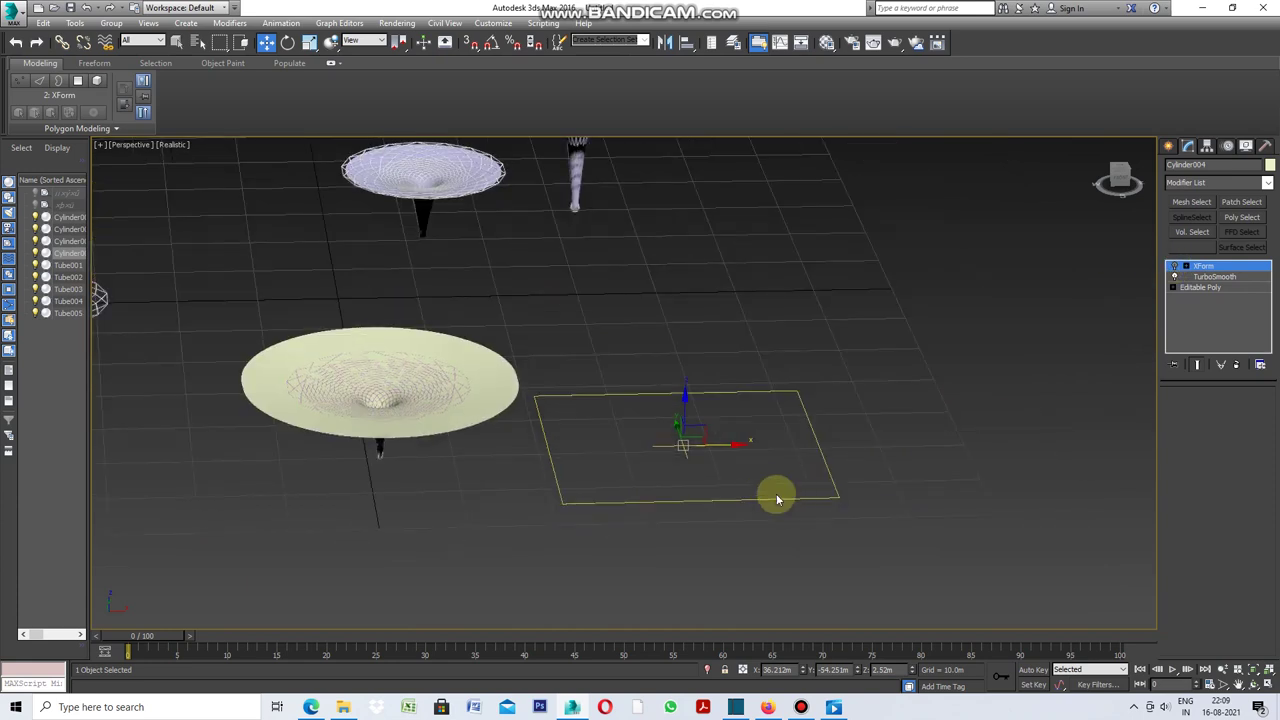
pyautogui.scroll(-3, 788, 499)
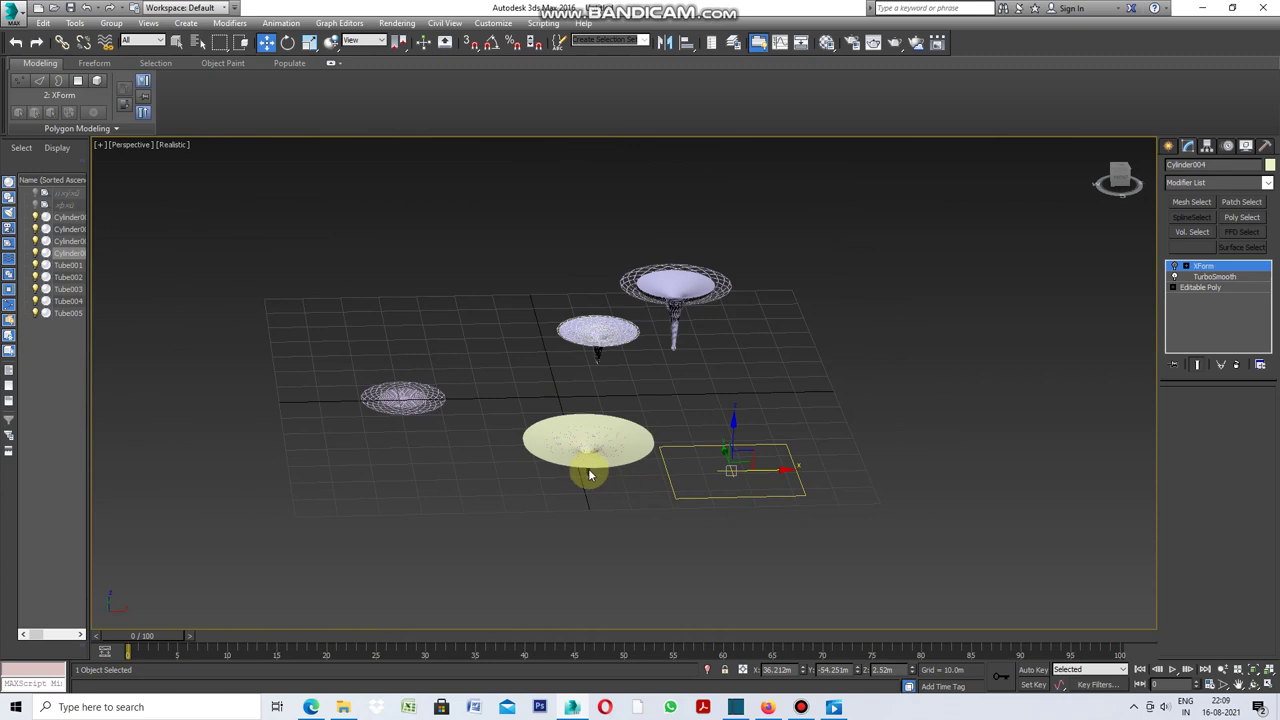
pyautogui.scroll(2, 588, 472)
pyautogui.scroll(2, 590, 470)
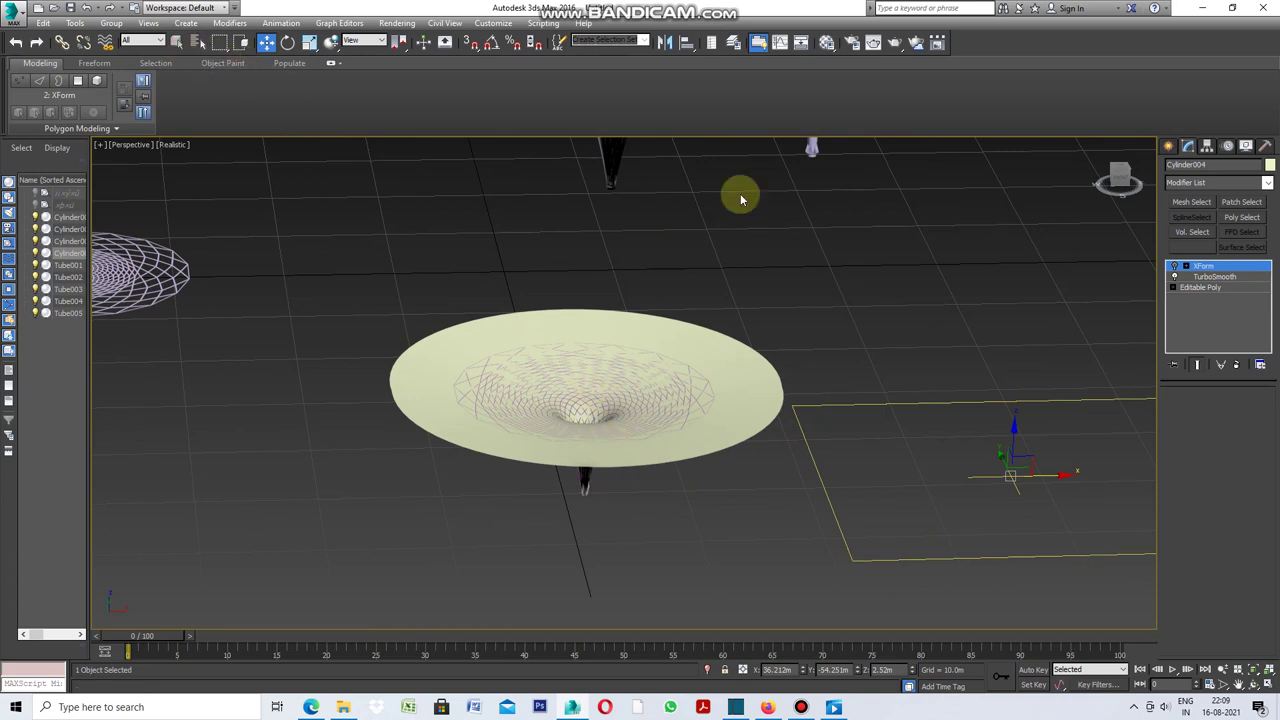
pyautogui.click(1169, 146)
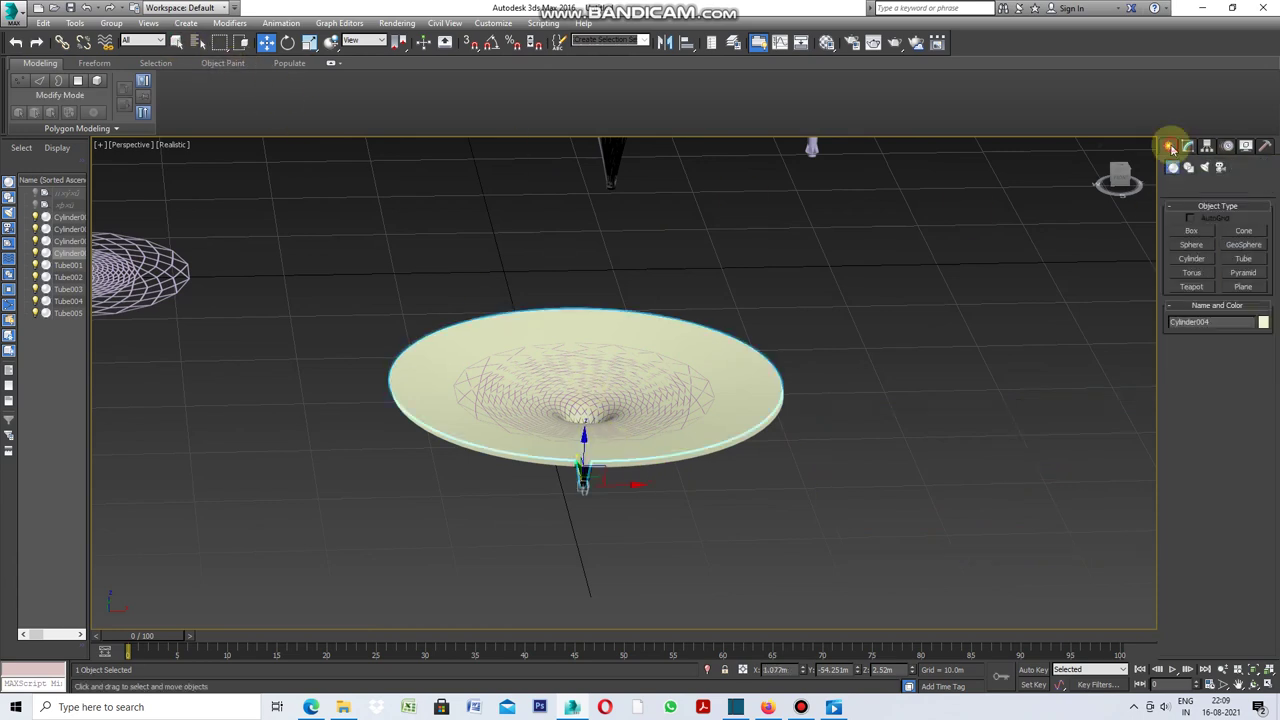
pyautogui.click(1023, 300)
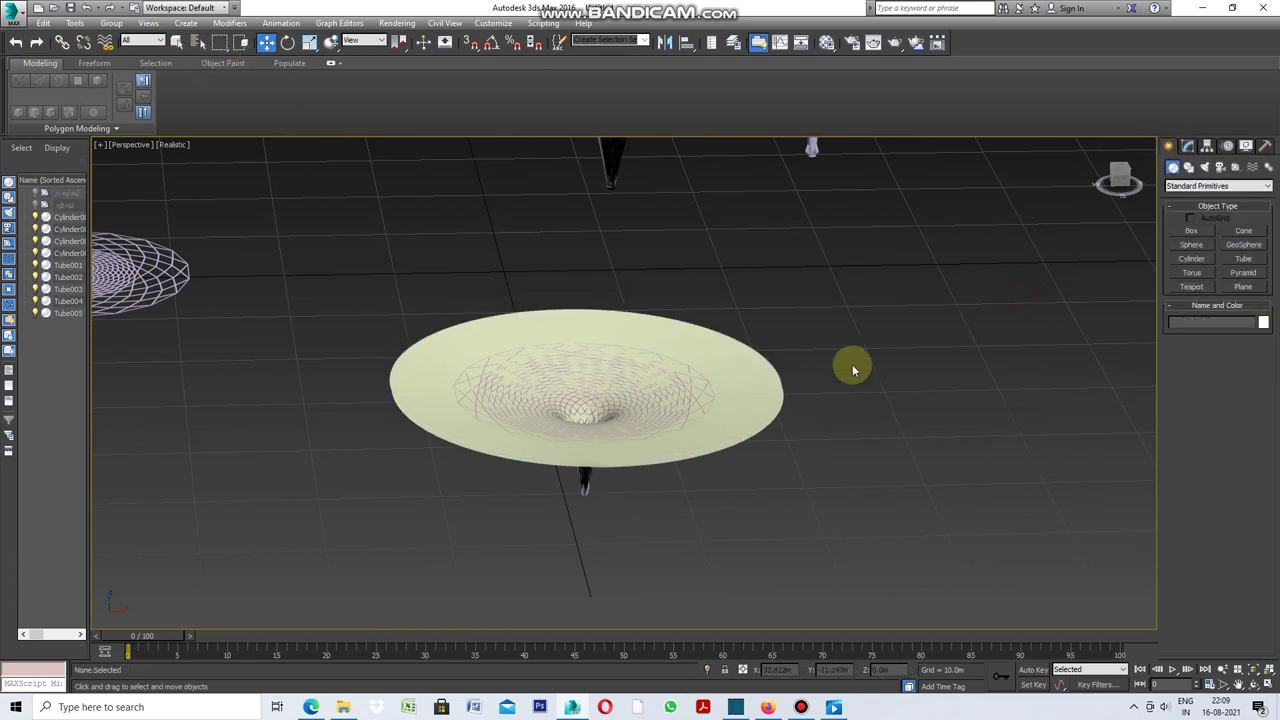
# Step: Move Tube005 along X to stand to the right of the disc
pyautogui.click(700, 393)
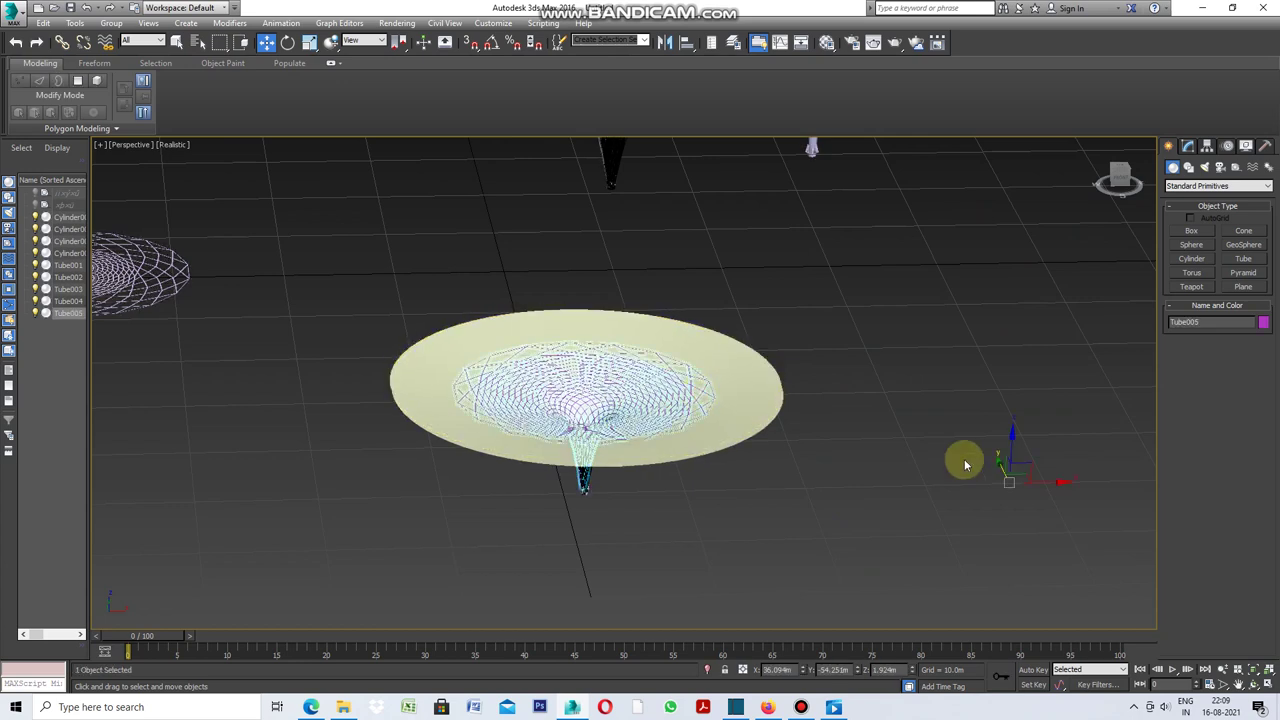
pyautogui.moveTo(1037, 480); pyautogui.dragTo(1277, 475)
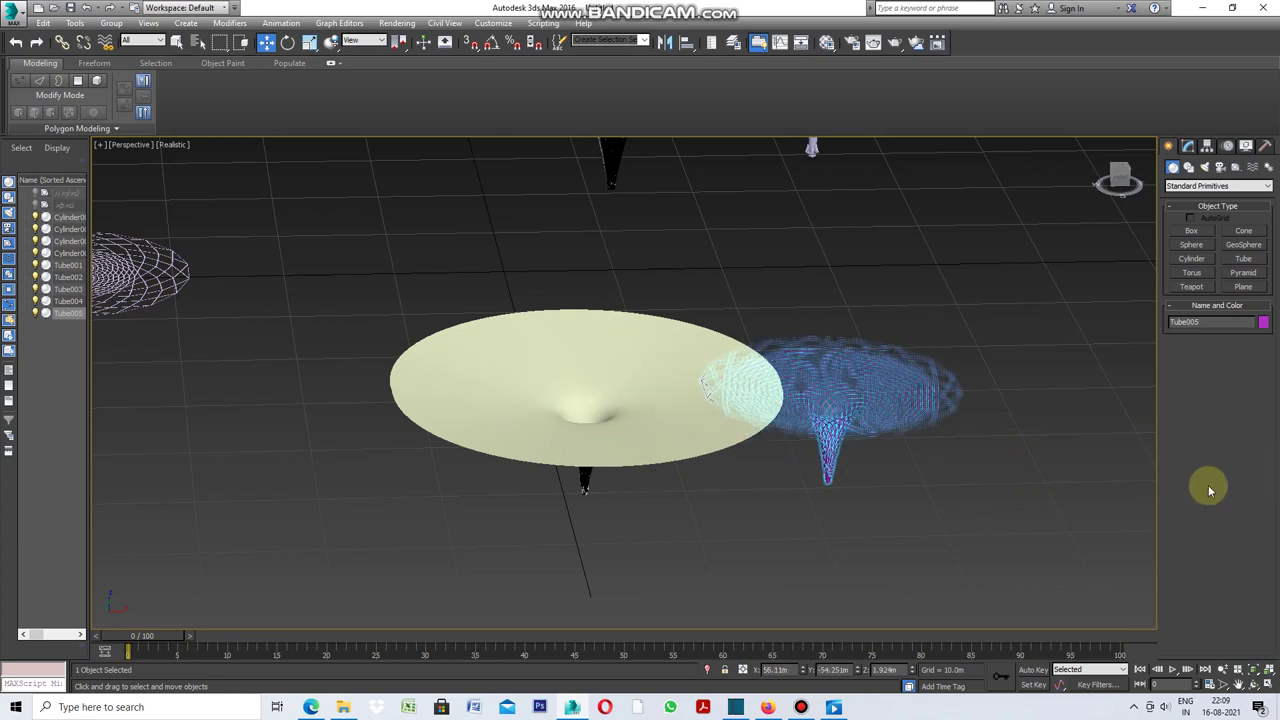
pyautogui.scroll(-5, 677, 451)
pyautogui.scroll(5, 734, 449)
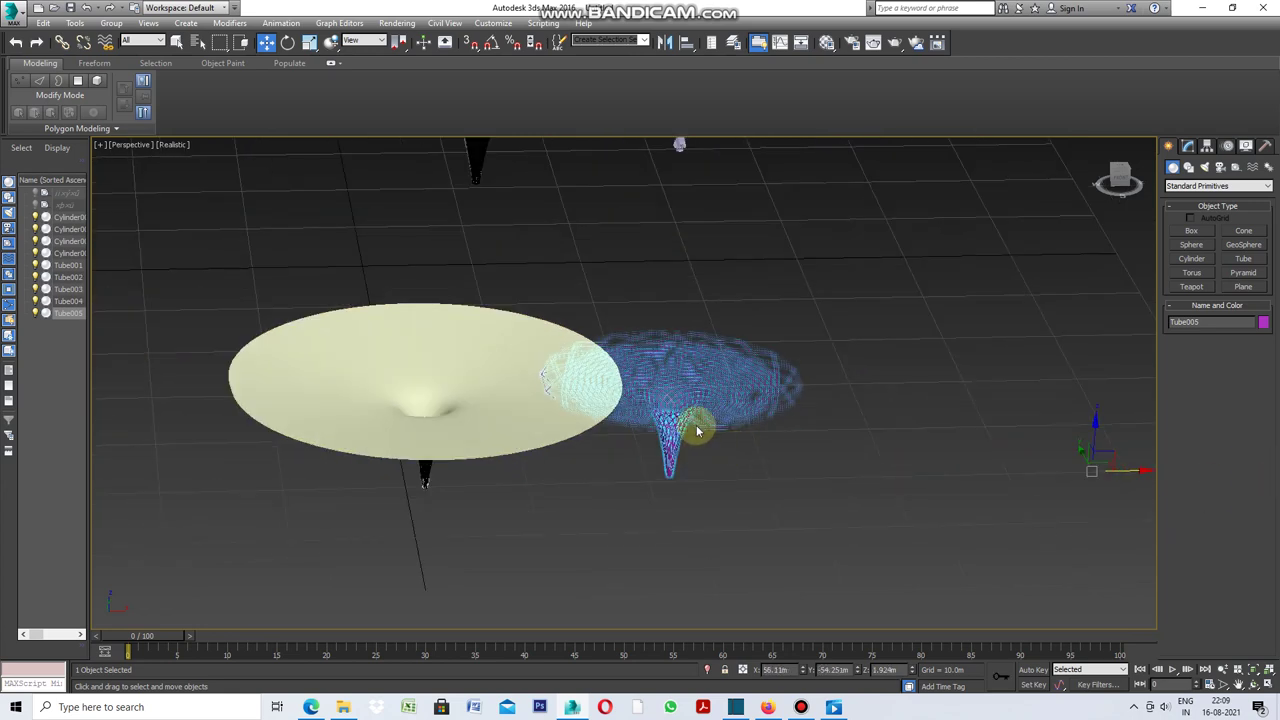
pyautogui.scroll(2, 698, 431)
pyautogui.scroll(-4, 651, 423)
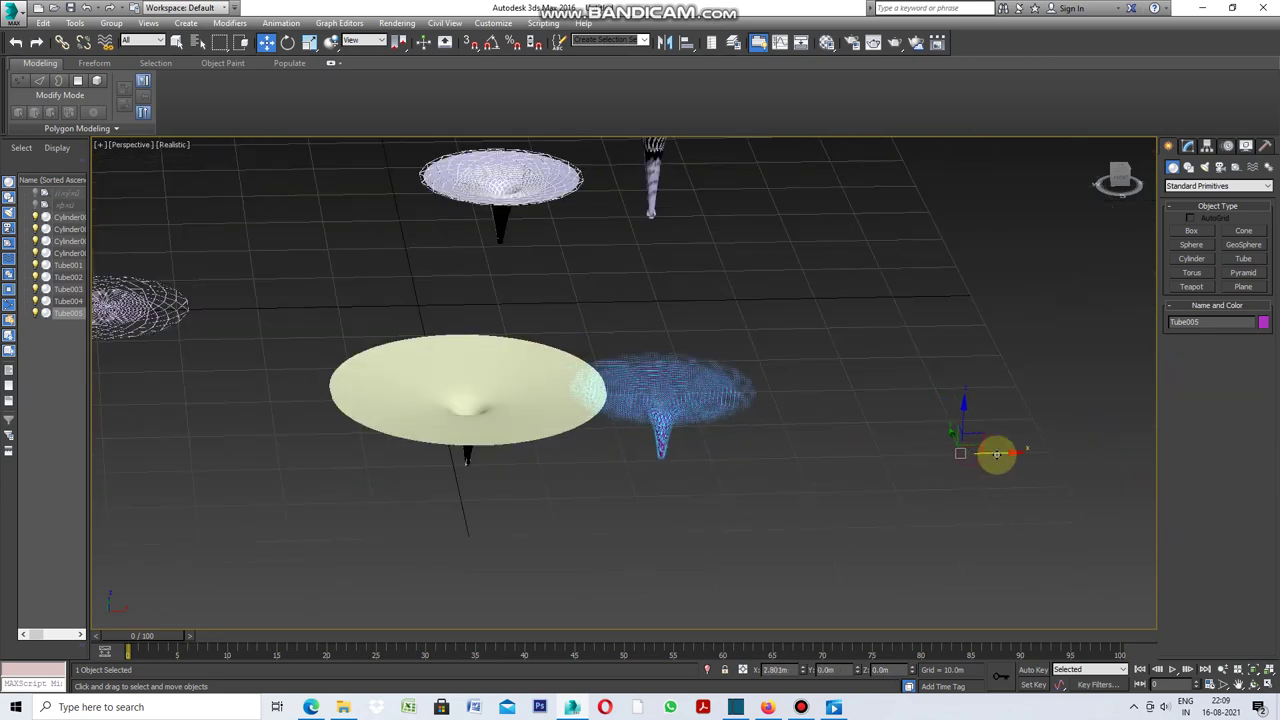
pyautogui.moveTo(996, 455); pyautogui.dragTo(1020, 457)
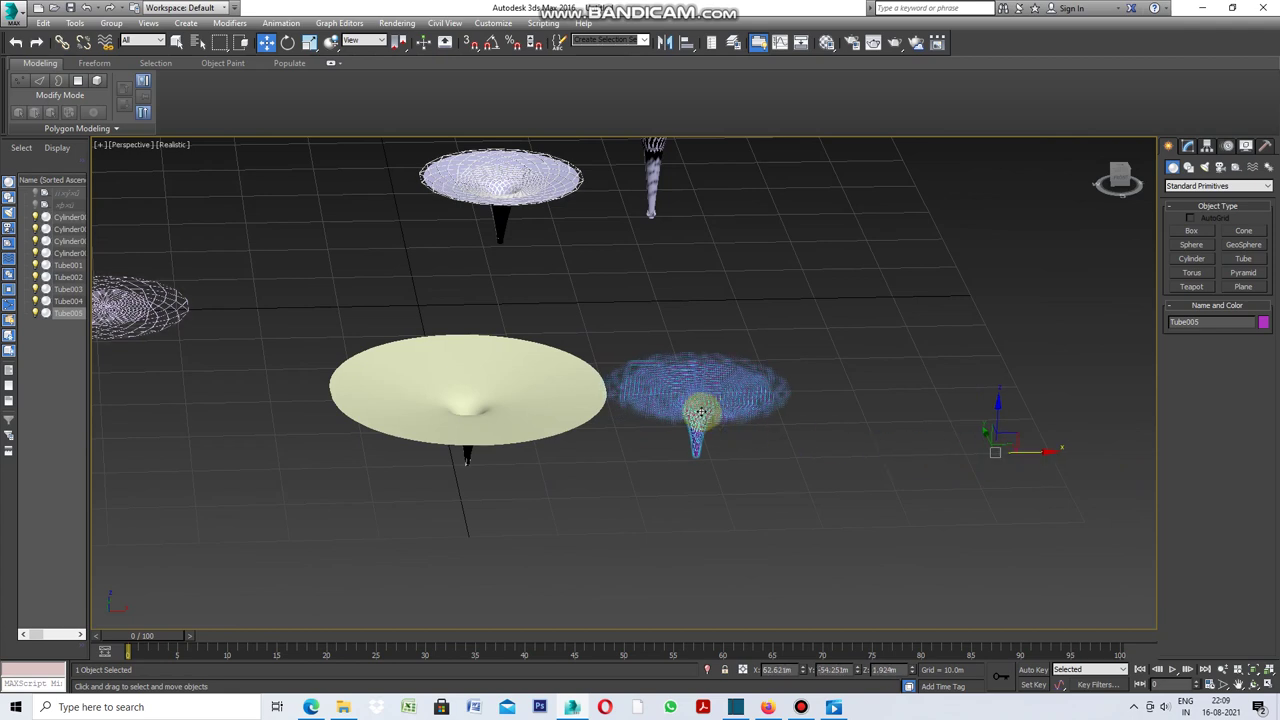
pyautogui.scroll(1, 702, 411)
pyautogui.scroll(1, 705, 408)
pyautogui.scroll(1, 710, 405)
pyautogui.scroll(1, 714, 402)
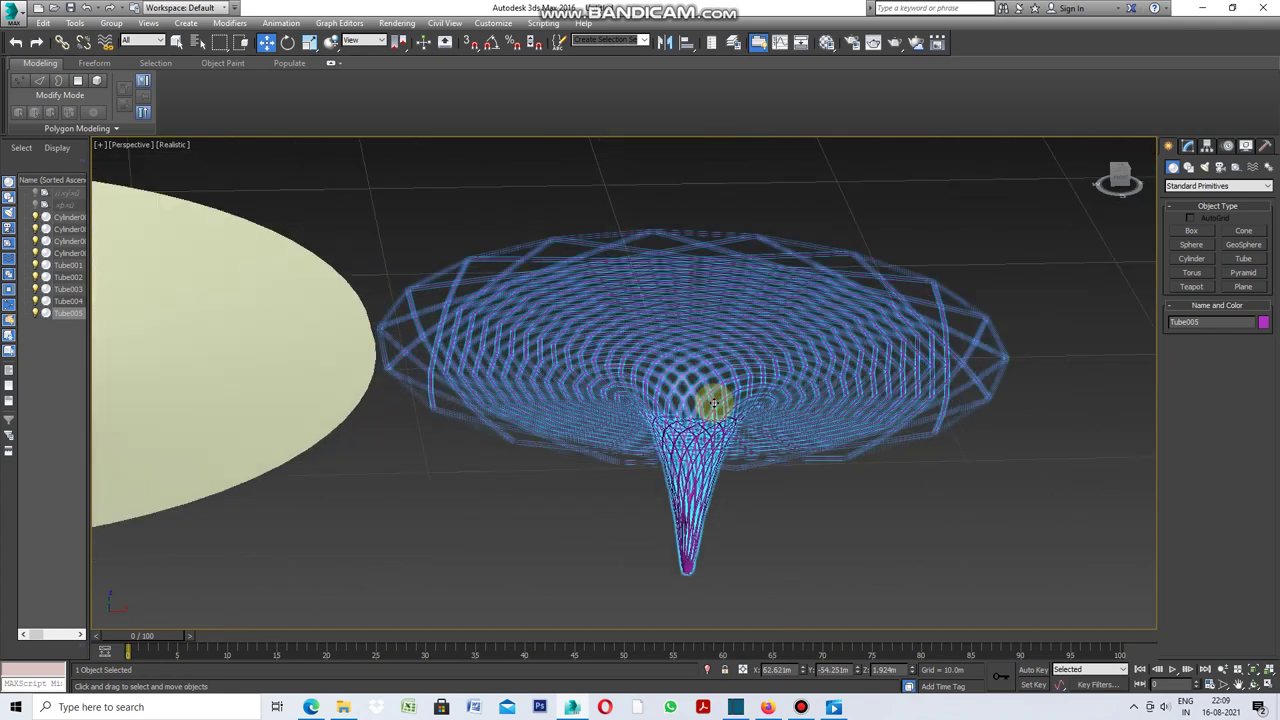
pyautogui.scroll(1, 735, 432)
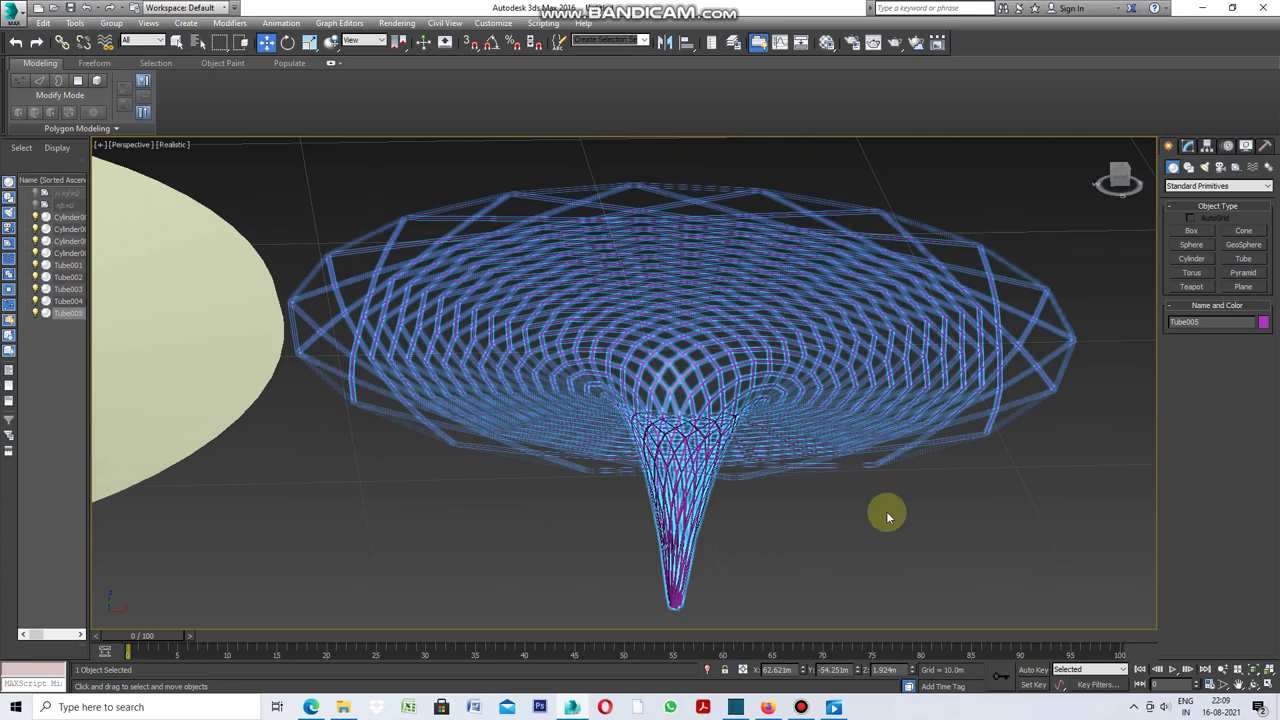
pyautogui.click(886, 514)
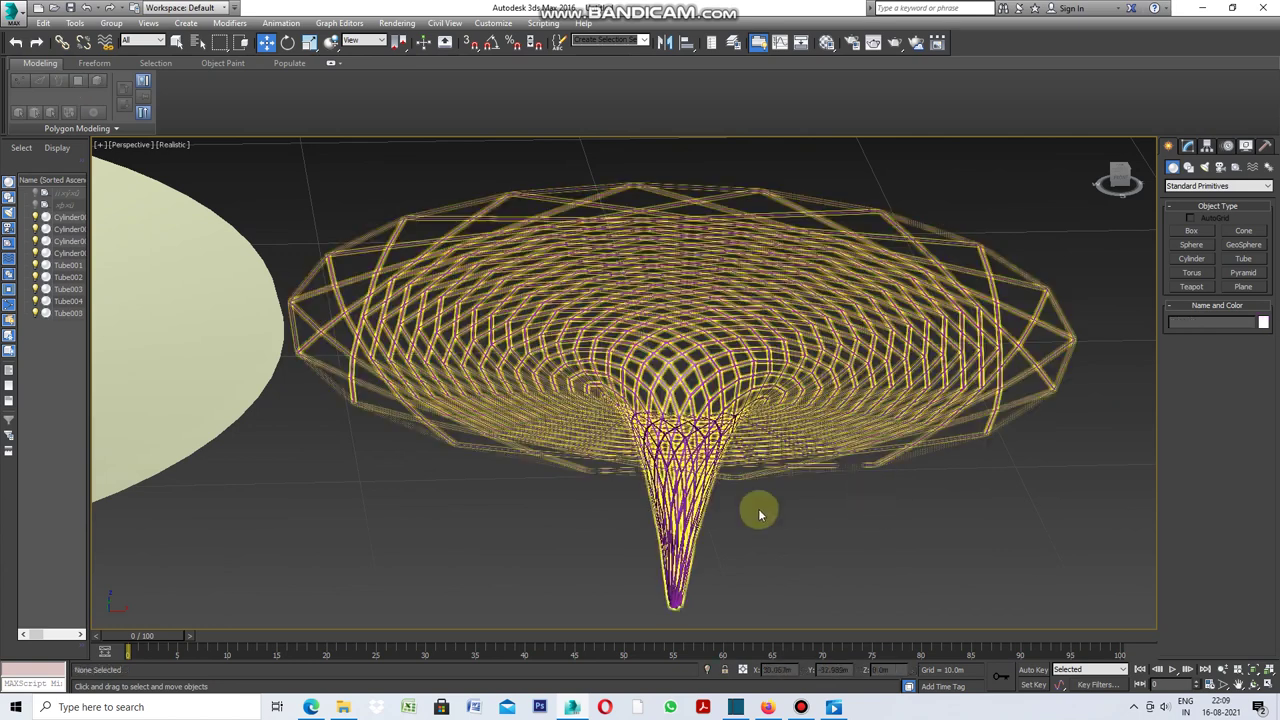
# Step: Orbit the view to look into the funnel and reselect Tube005
pyautogui.click(1254, 684)
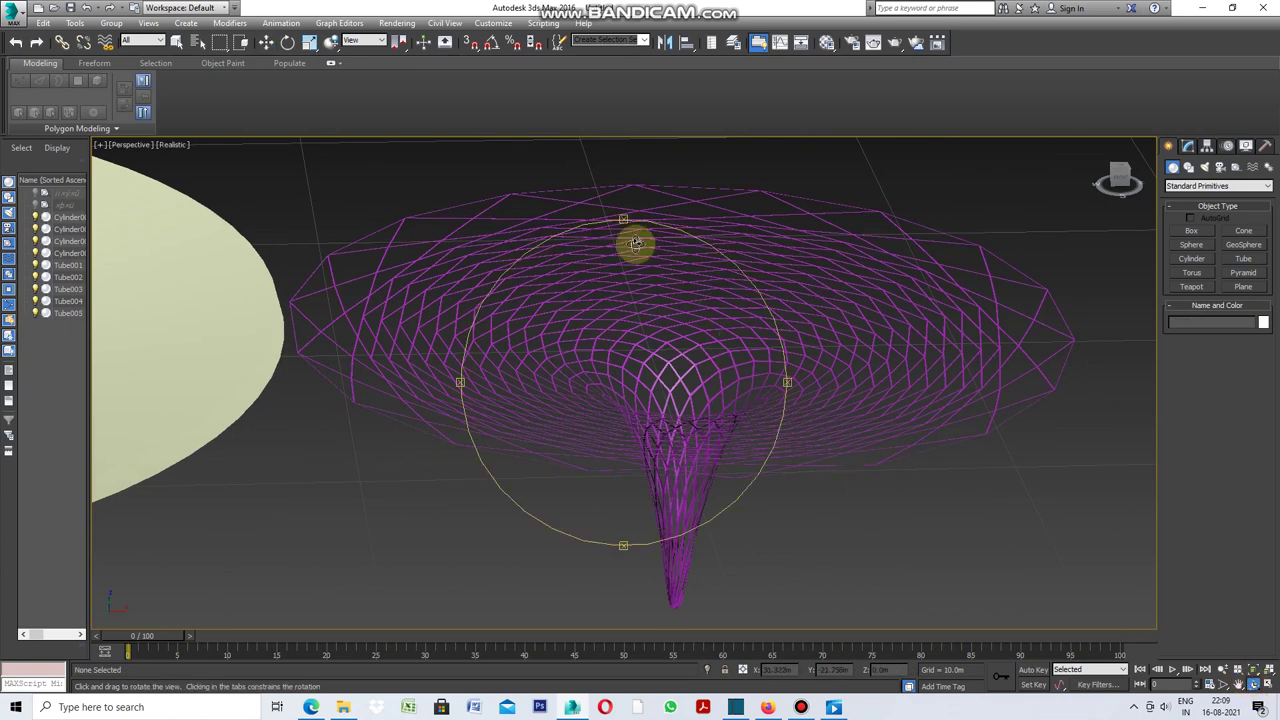
pyautogui.moveTo(623, 224)
pyautogui.mouseDown()
pyautogui.moveTo(627, 237)
pyautogui.moveTo(626, 160)
pyautogui.mouseUp()
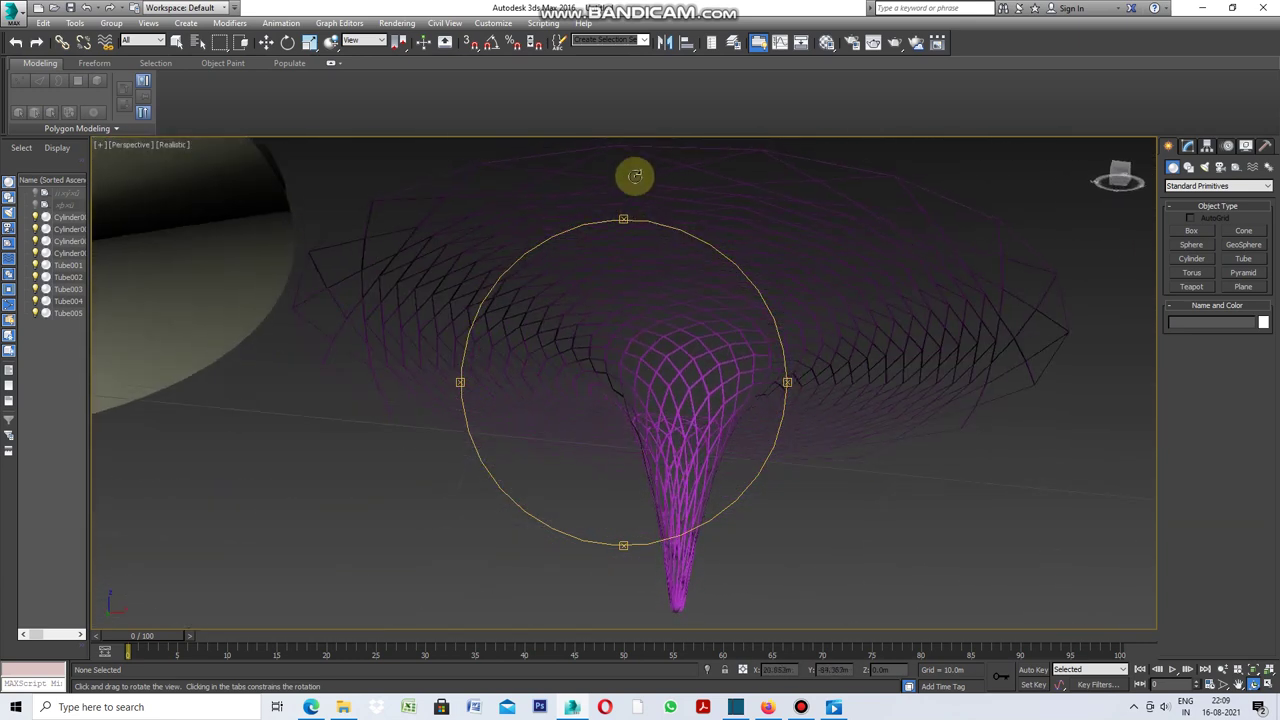
pyautogui.click(176, 42)
pyautogui.click(670, 240)
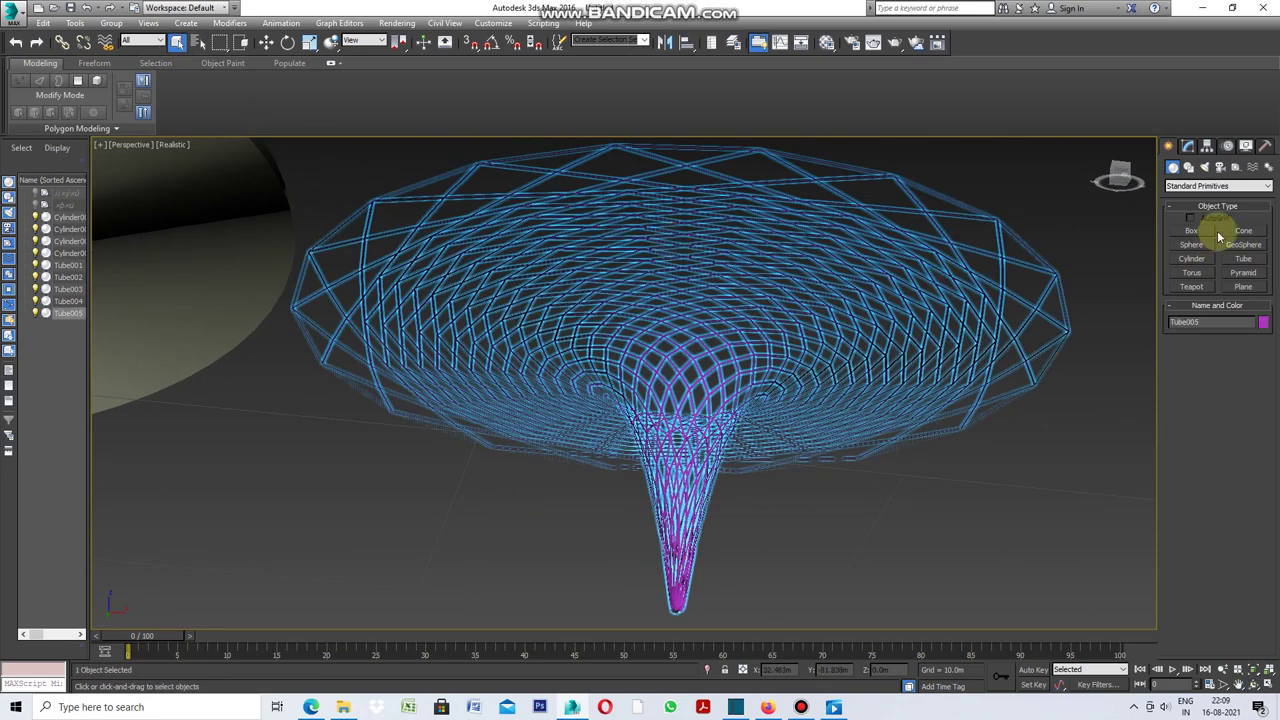
pyautogui.click(1189, 147)
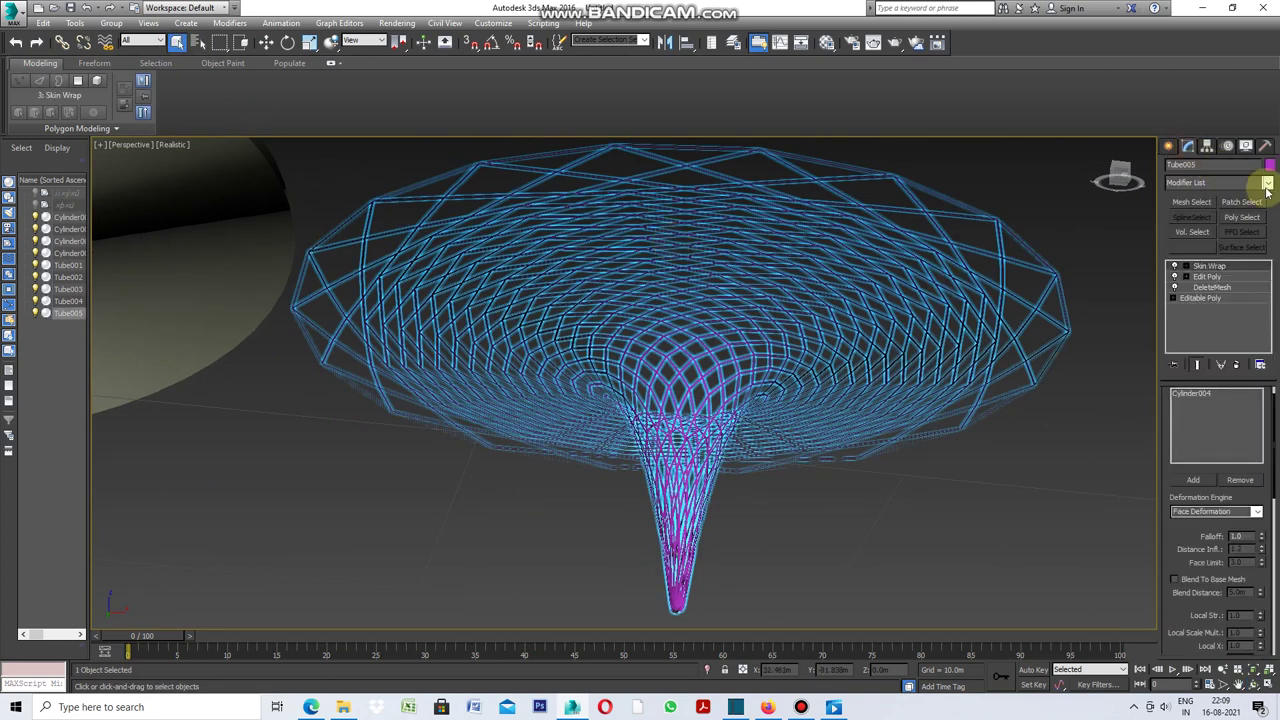
# Step: Add a Shell modifier with 0.1m Outer Amount to the lattice funnel and frame the objects
pyautogui.click(1266, 183)
pyautogui.moveTo(1270, 232); pyautogui.dragTo(1269, 437)
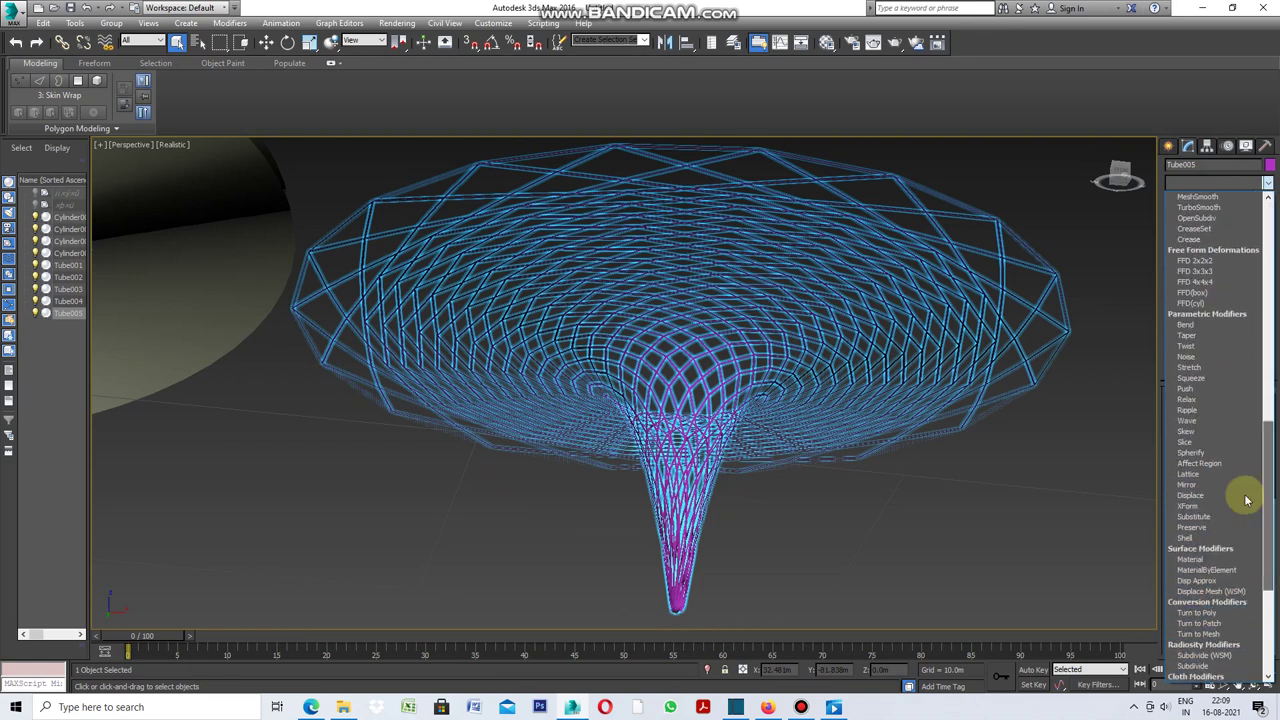
pyautogui.click(1216, 539)
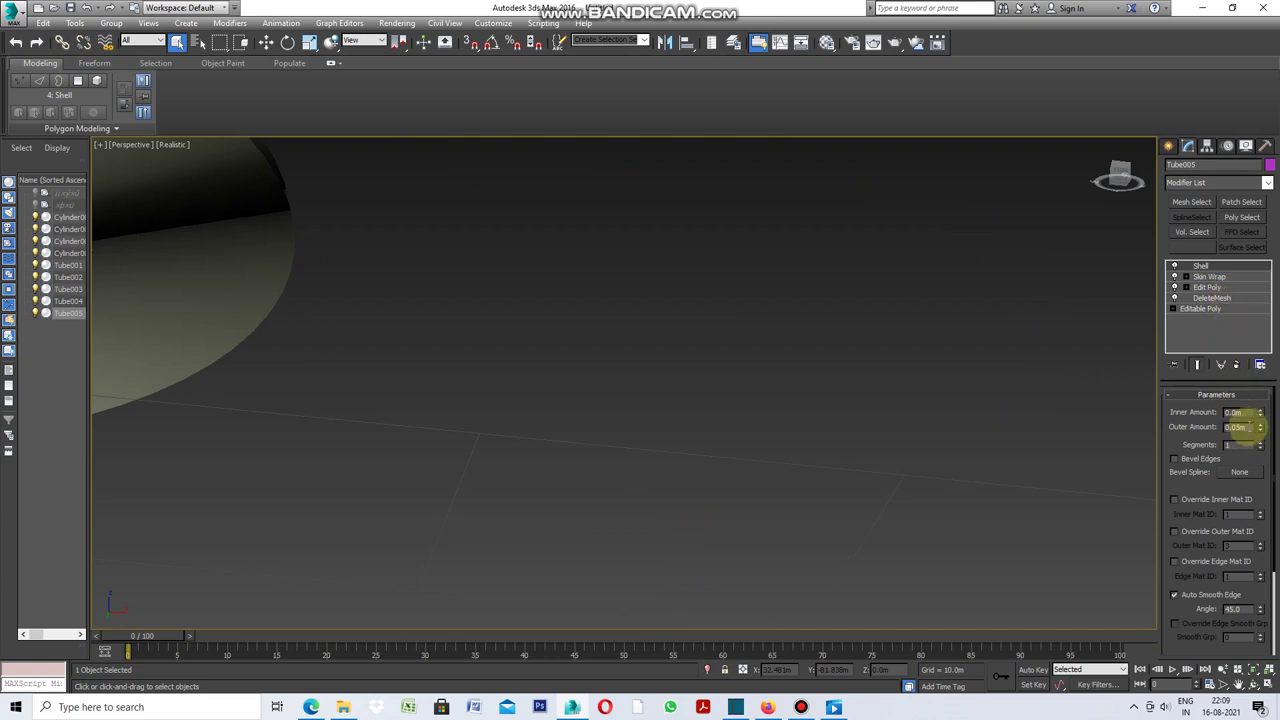
pyautogui.click(1236, 427)
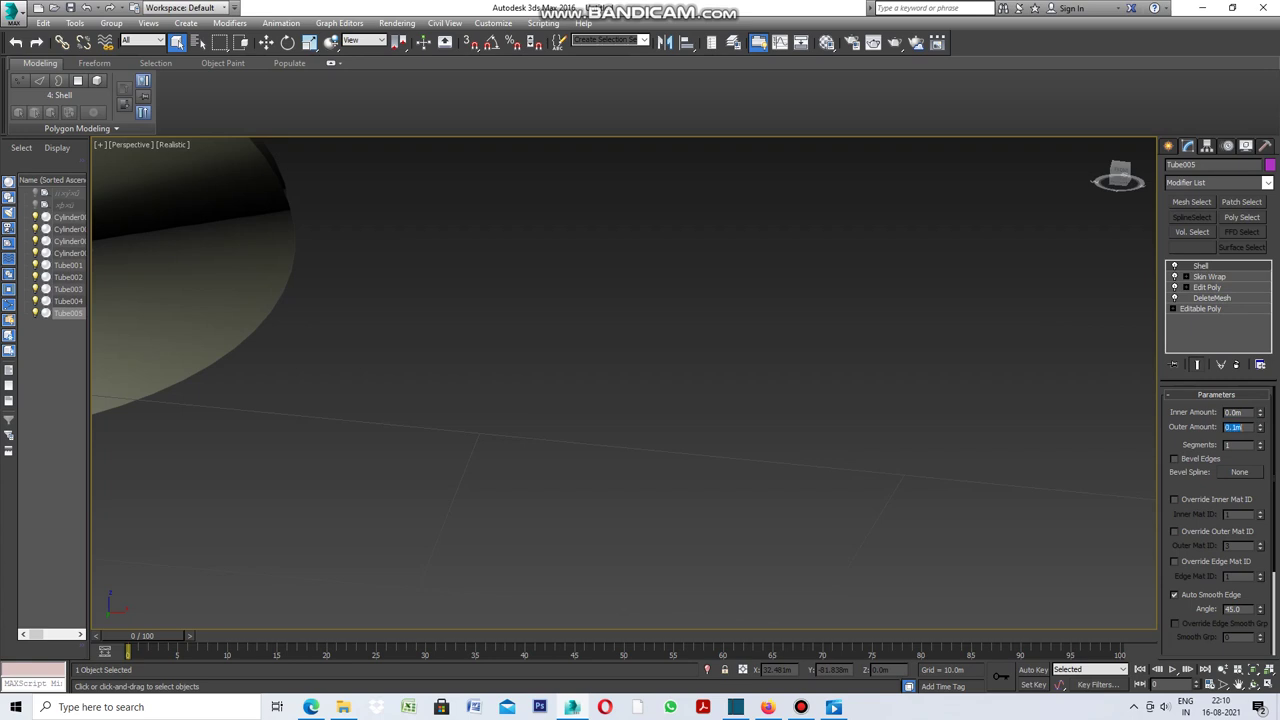
pyautogui.click(1074, 512)
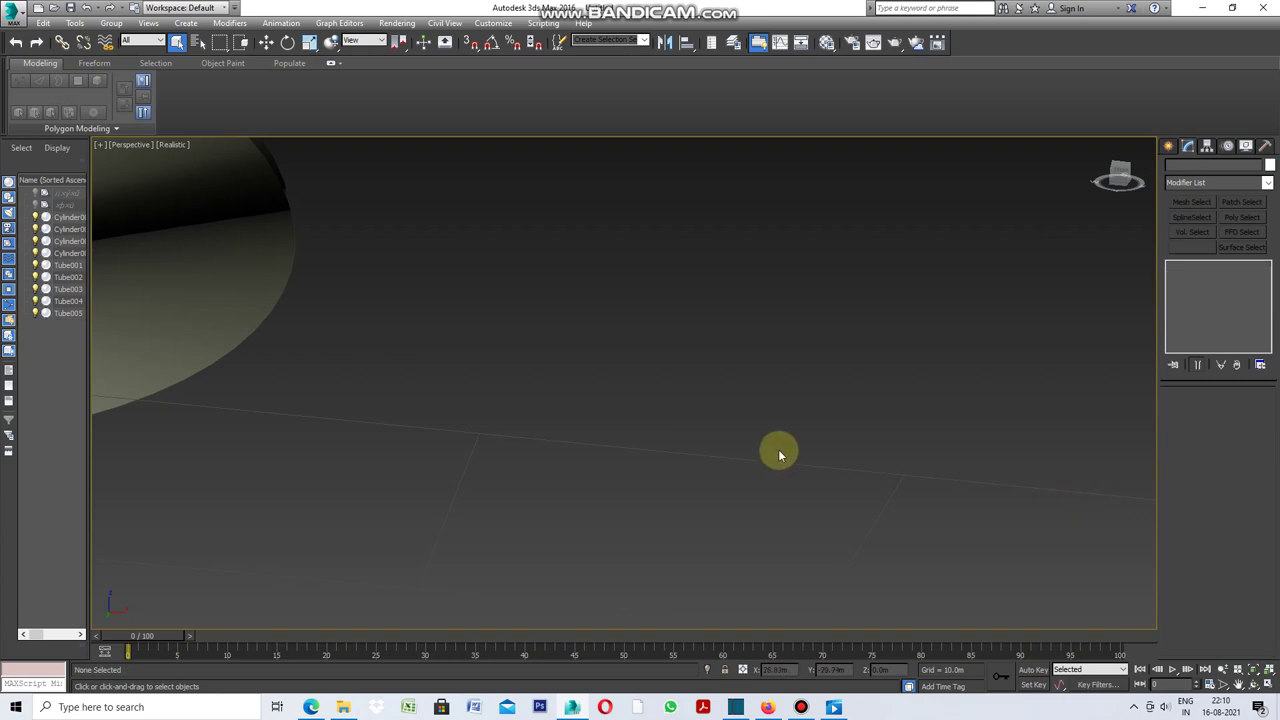
pyautogui.press('z')
pyautogui.hotkey('ctrl', 'z')
pyautogui.hotkey('shift', 'z')
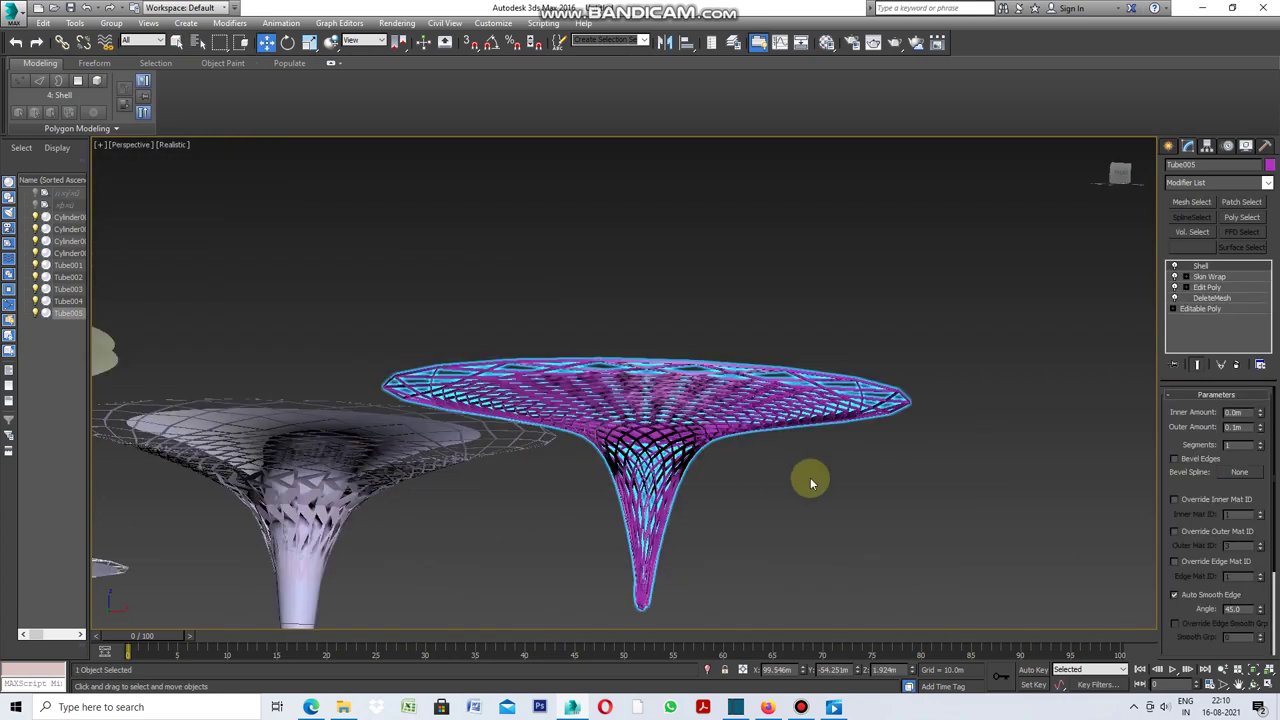